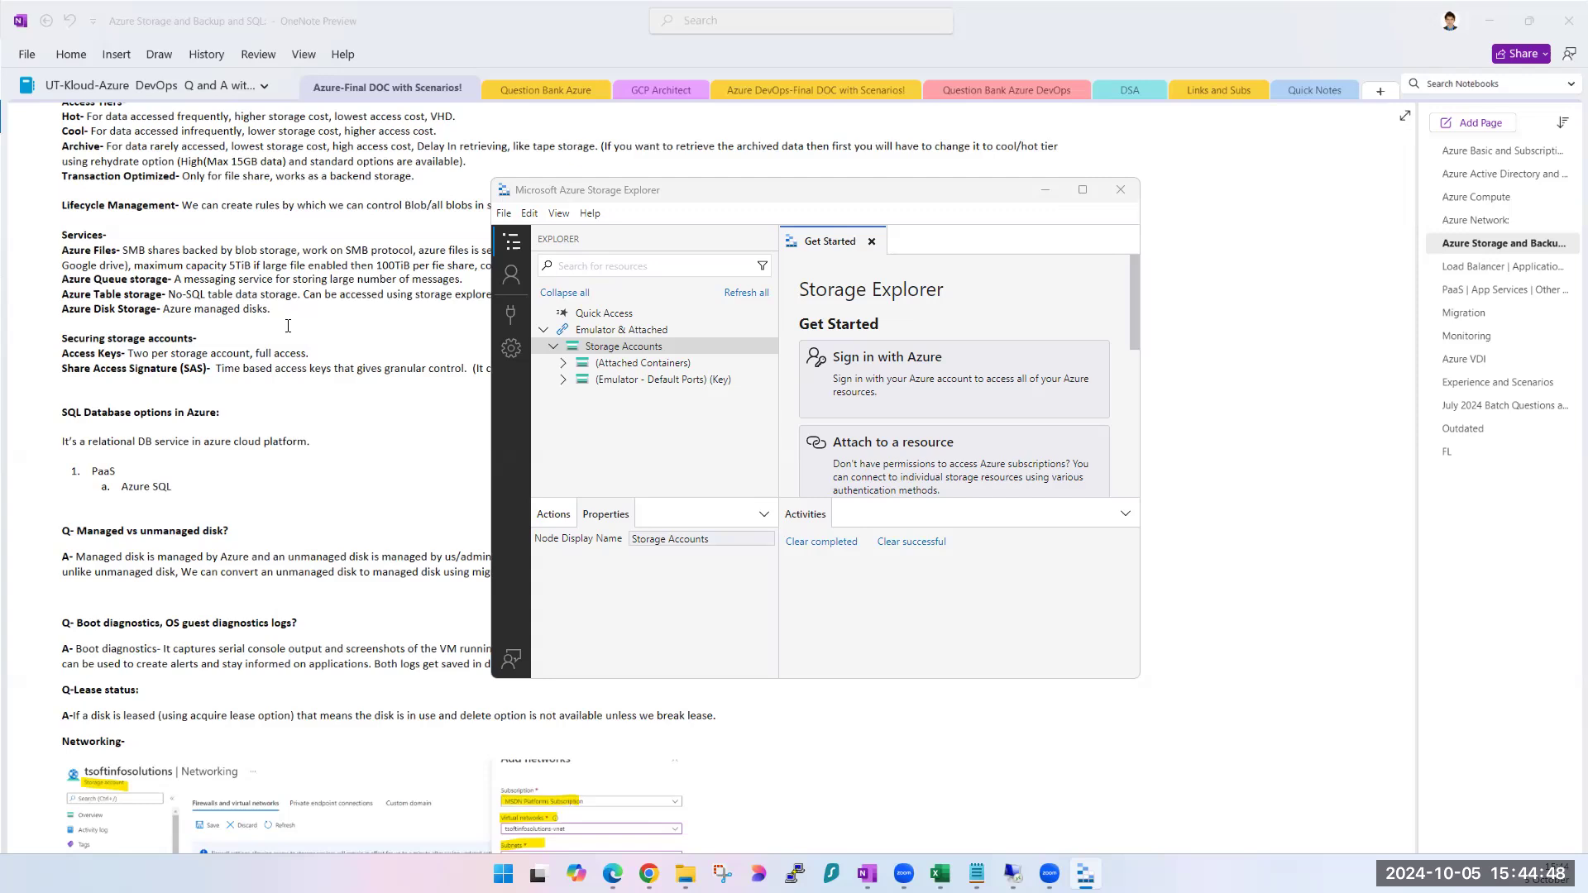
# Switch to the utkloudstorage2 Containers window in Chrome and open the newcontainer blob list
pyautogui.moveTo(649, 874)
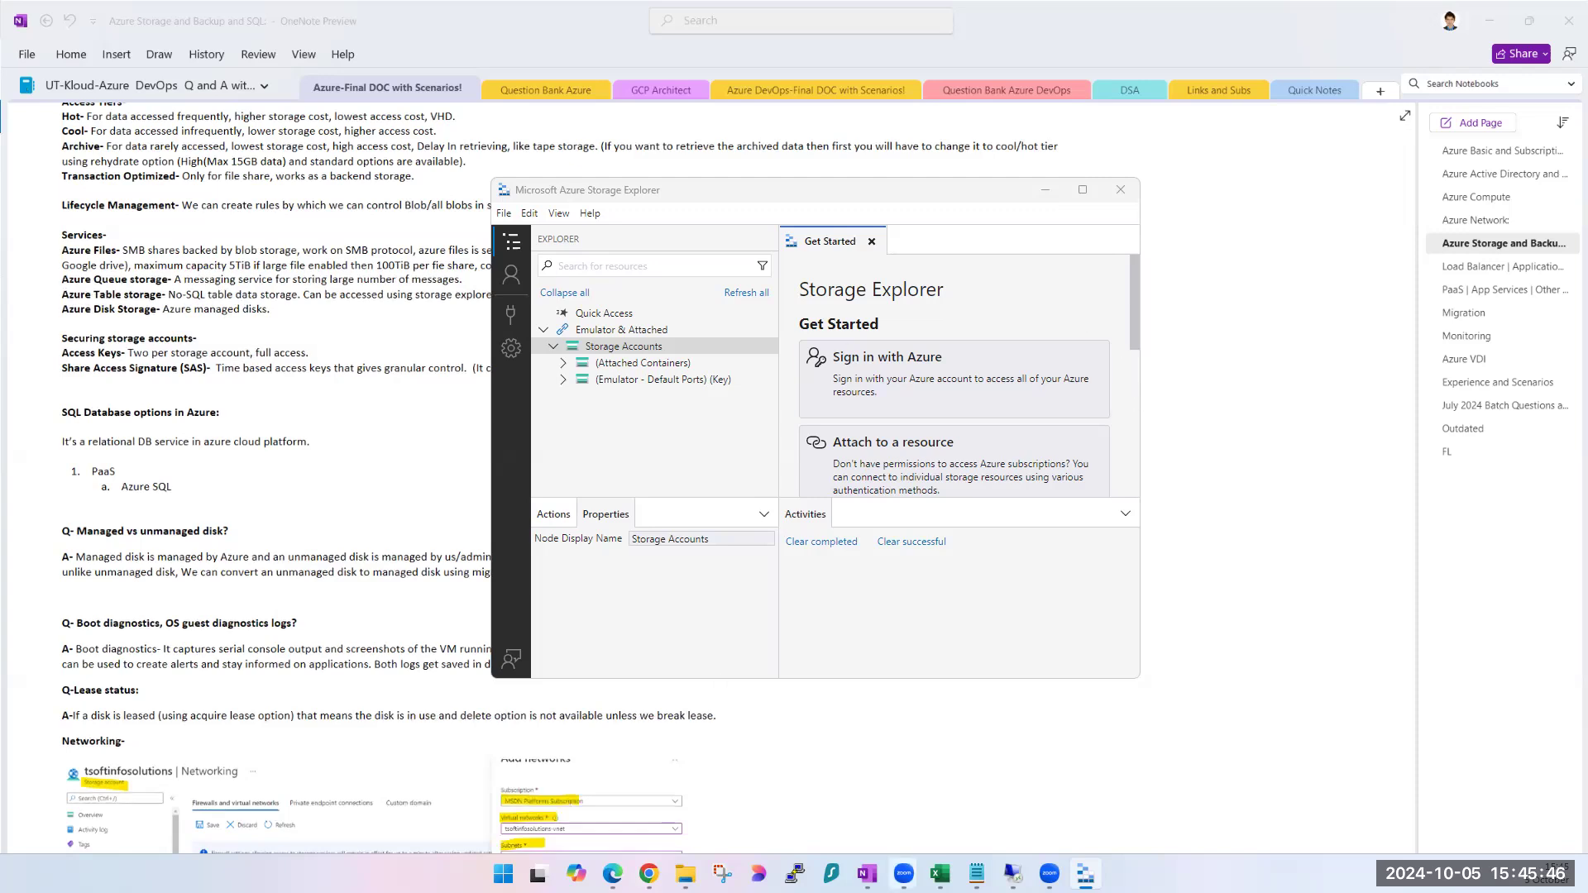
pyautogui.moveTo(941, 874)
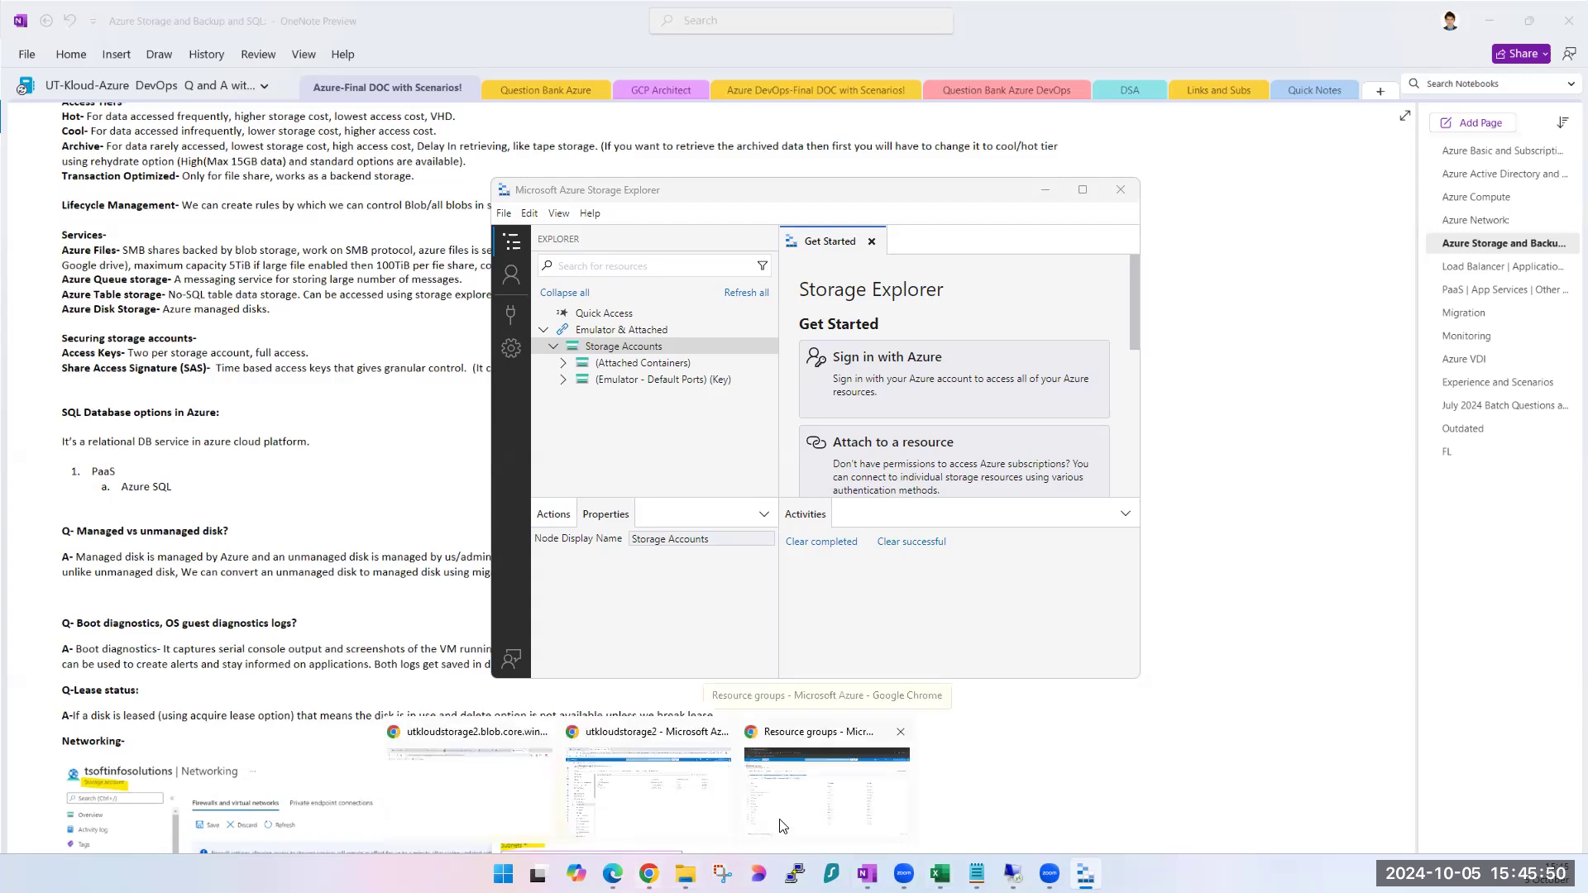
pyautogui.click(781, 826)
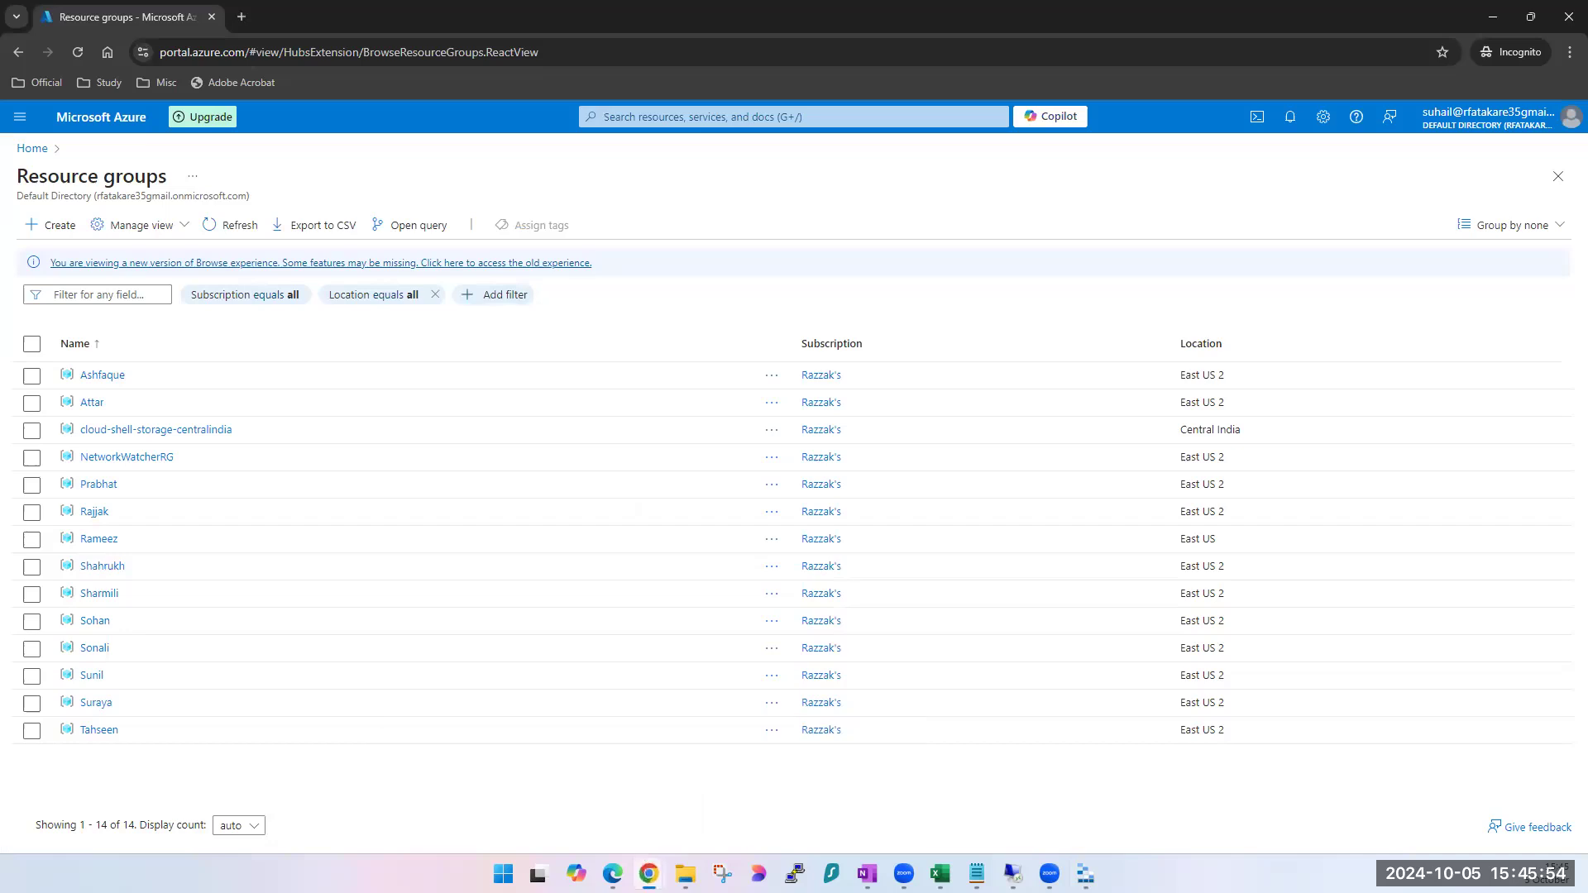
pyautogui.click(643, 840)
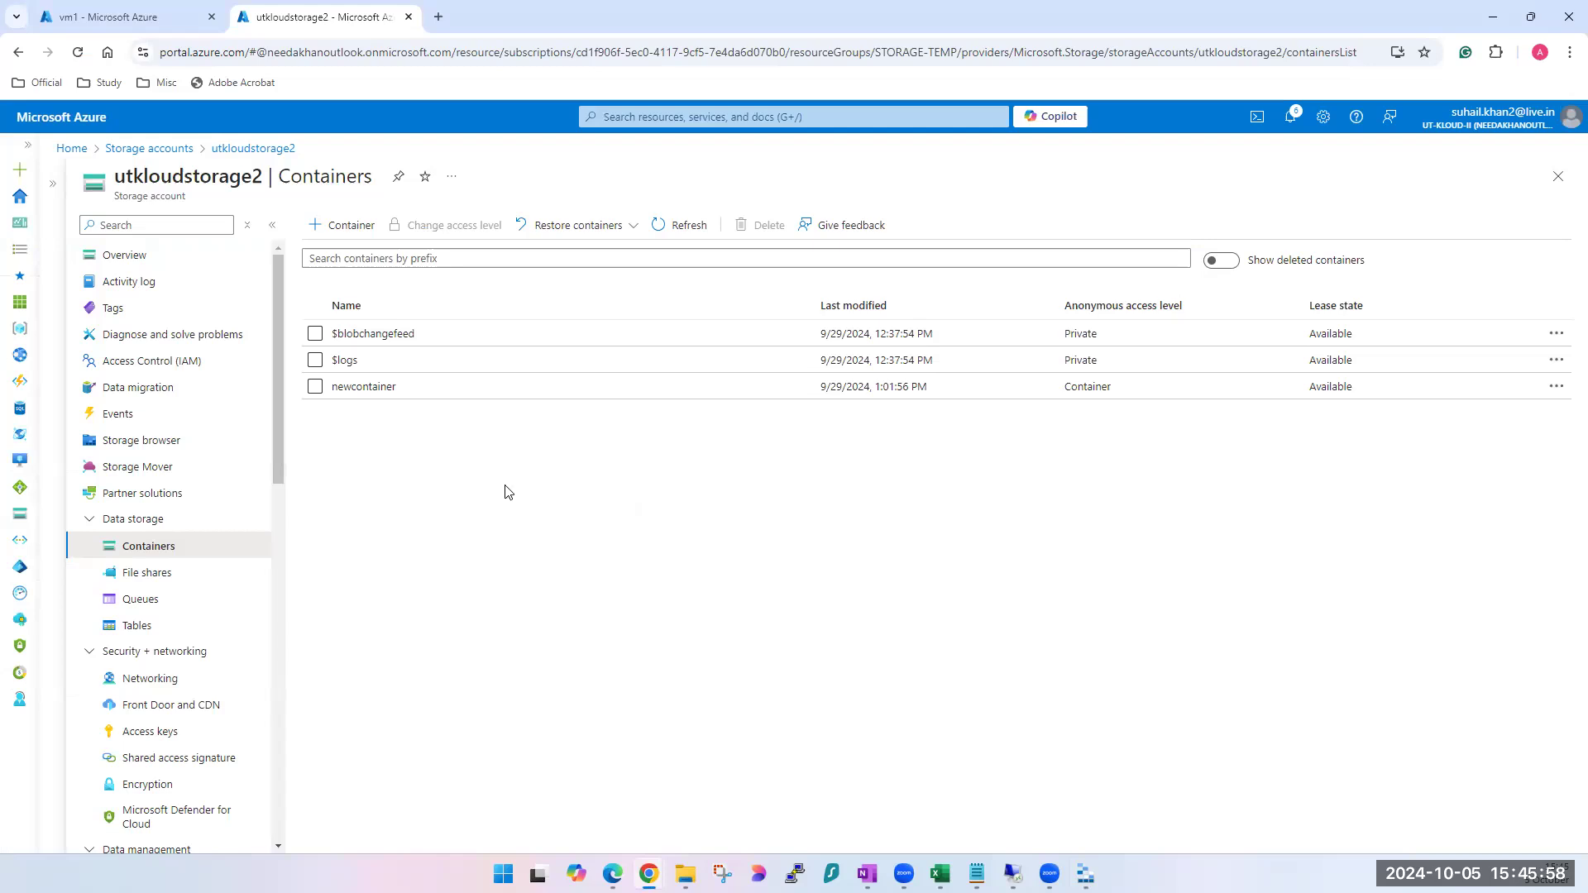
pyautogui.click(370, 390)
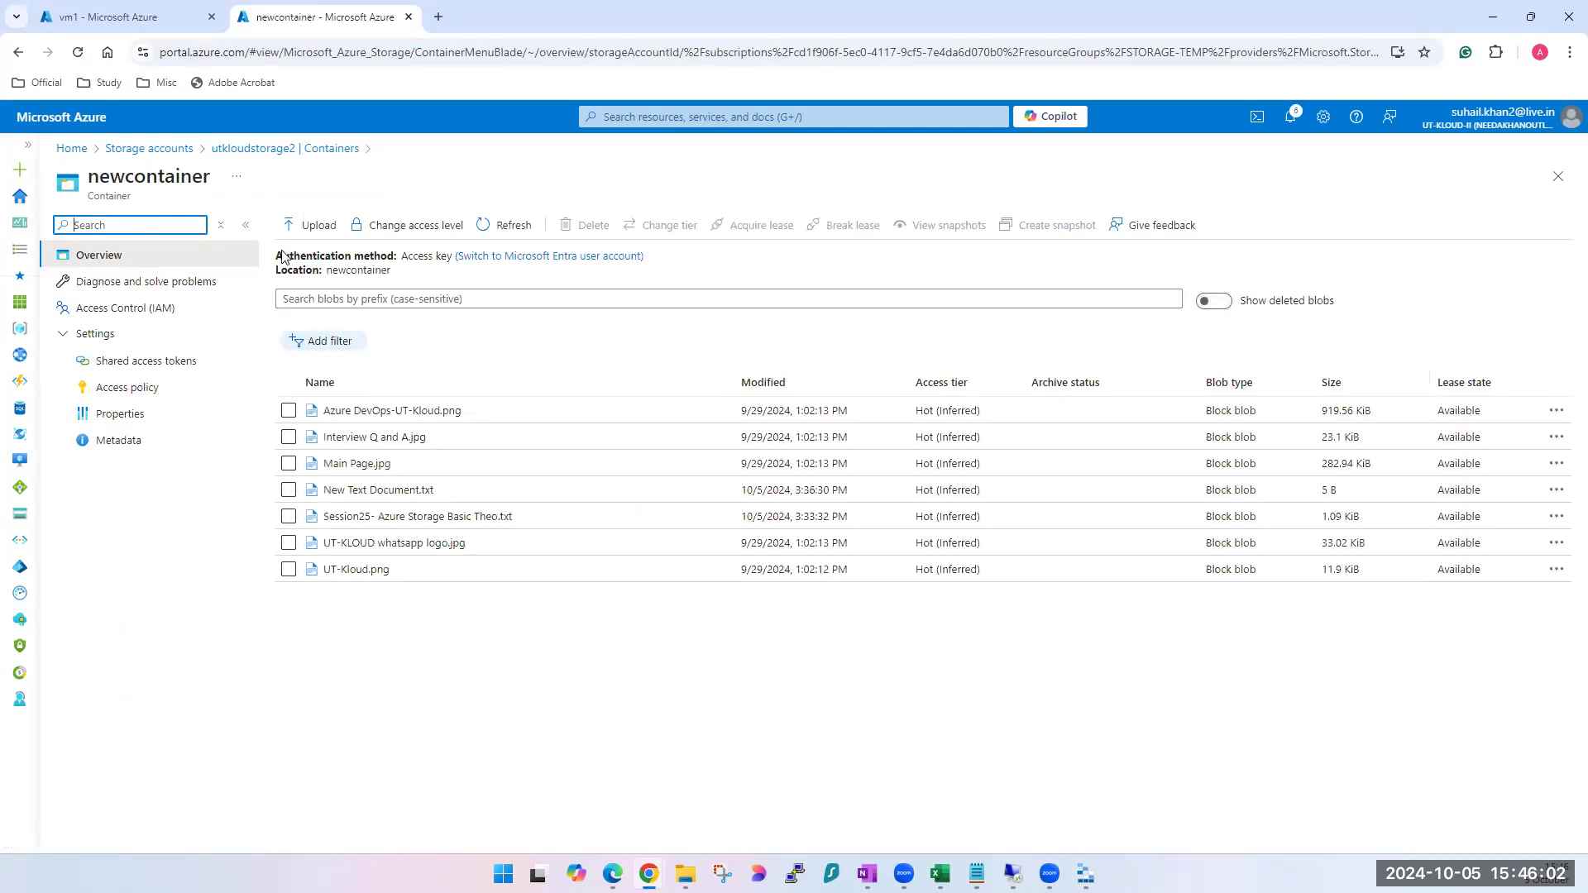
# Upload Batch July 2024.xlsx from the Batch Deatils folder into newcontainer, allowing overwrite of existing files
pyautogui.click(304, 228)
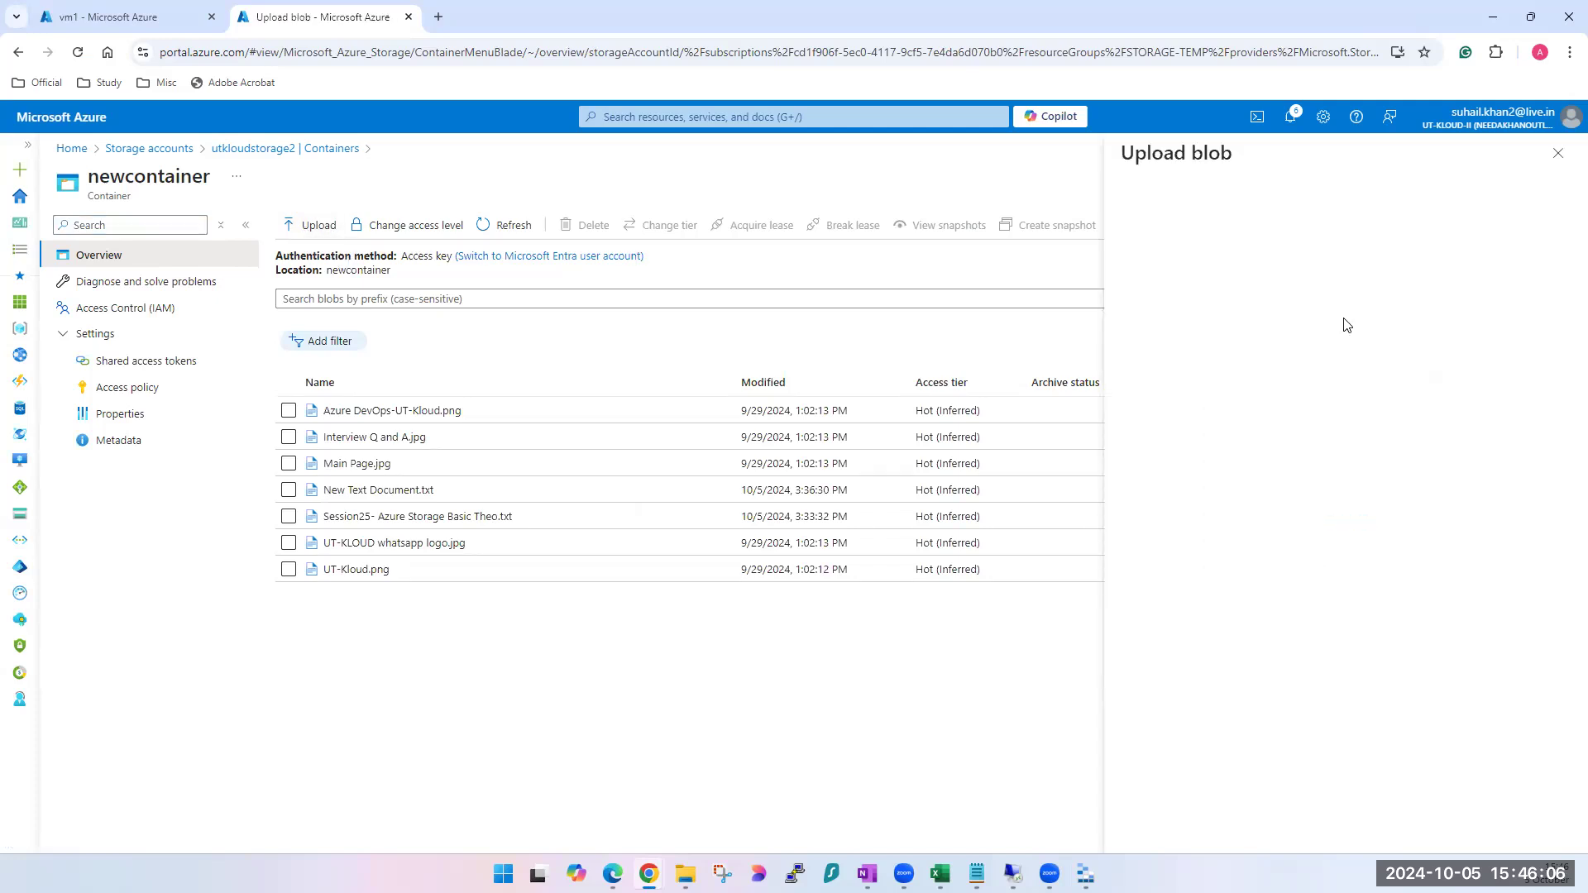
pyautogui.click(1368, 320)
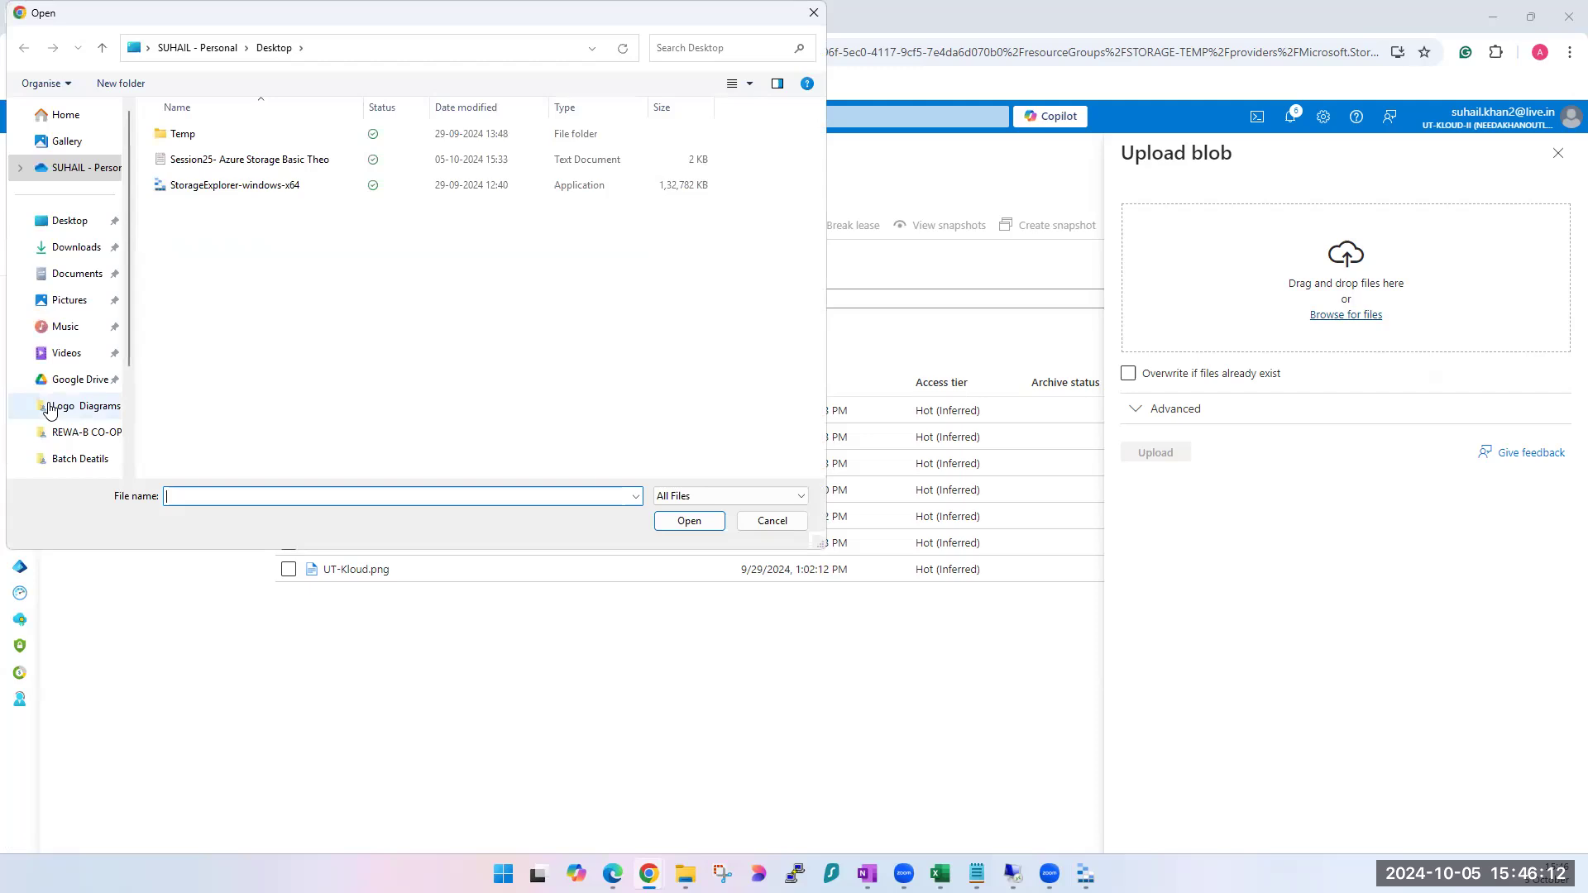
pyautogui.click(56, 380)
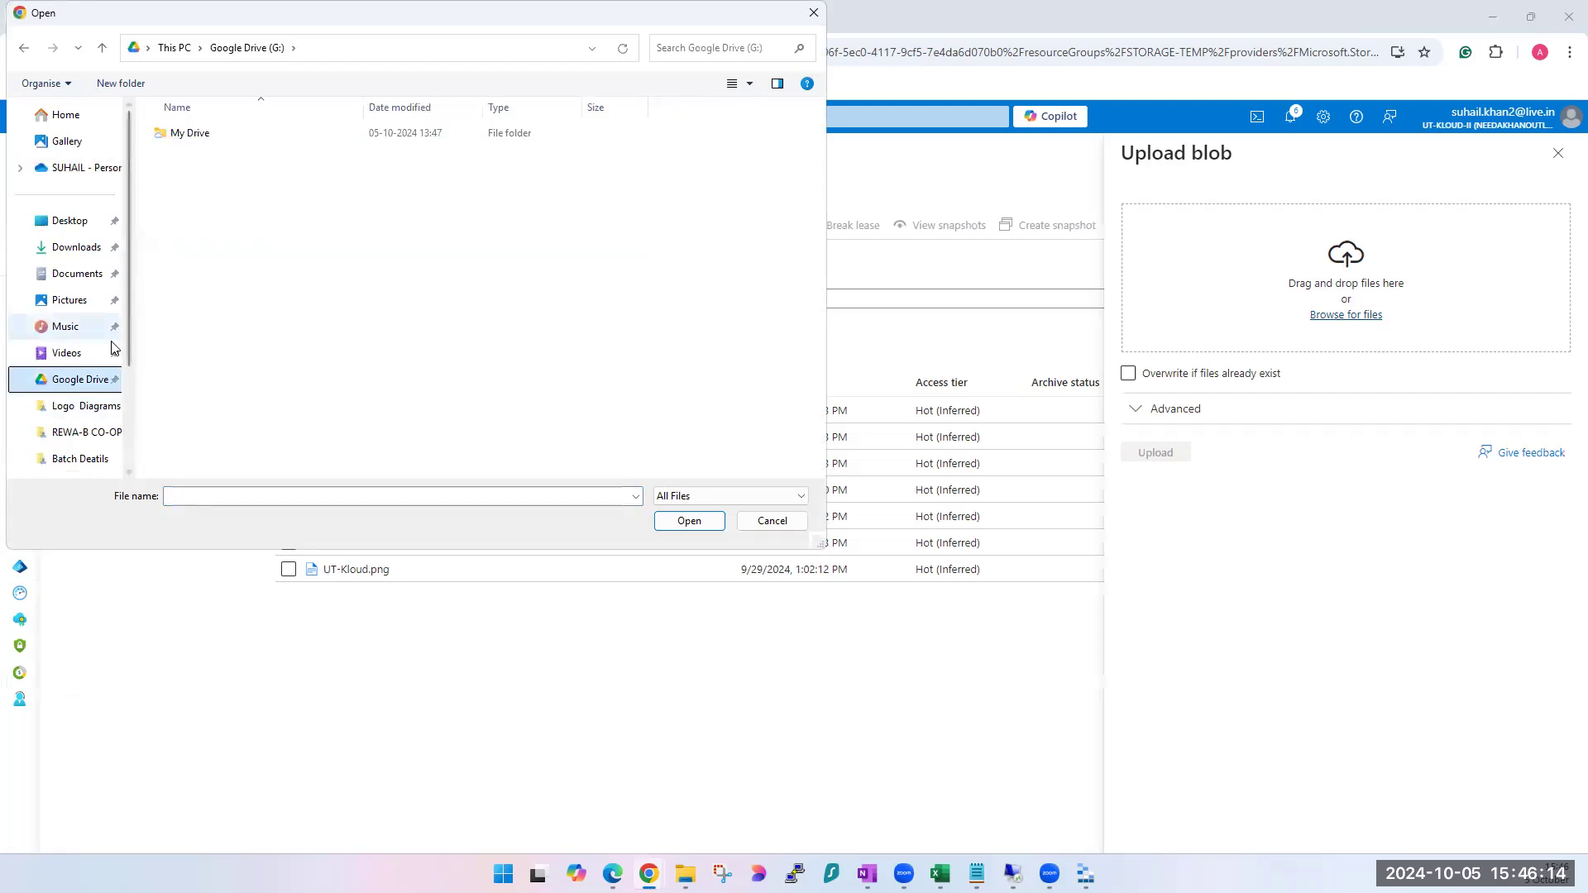
pyautogui.scroll(-1, 64, 438)
pyautogui.click(67, 389)
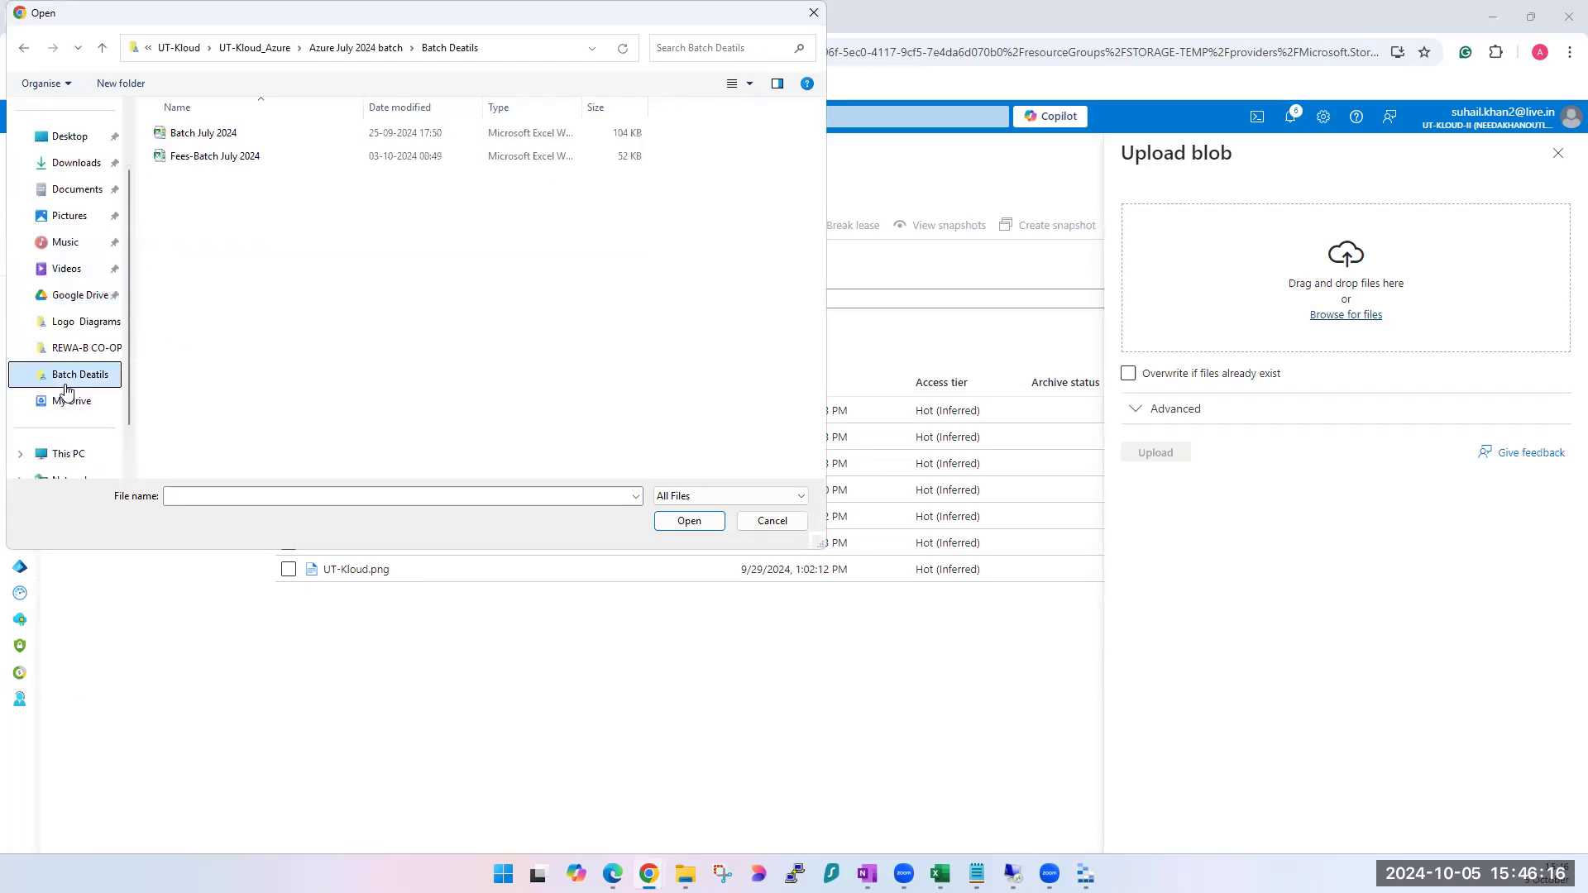
pyautogui.doubleClick(190, 130)
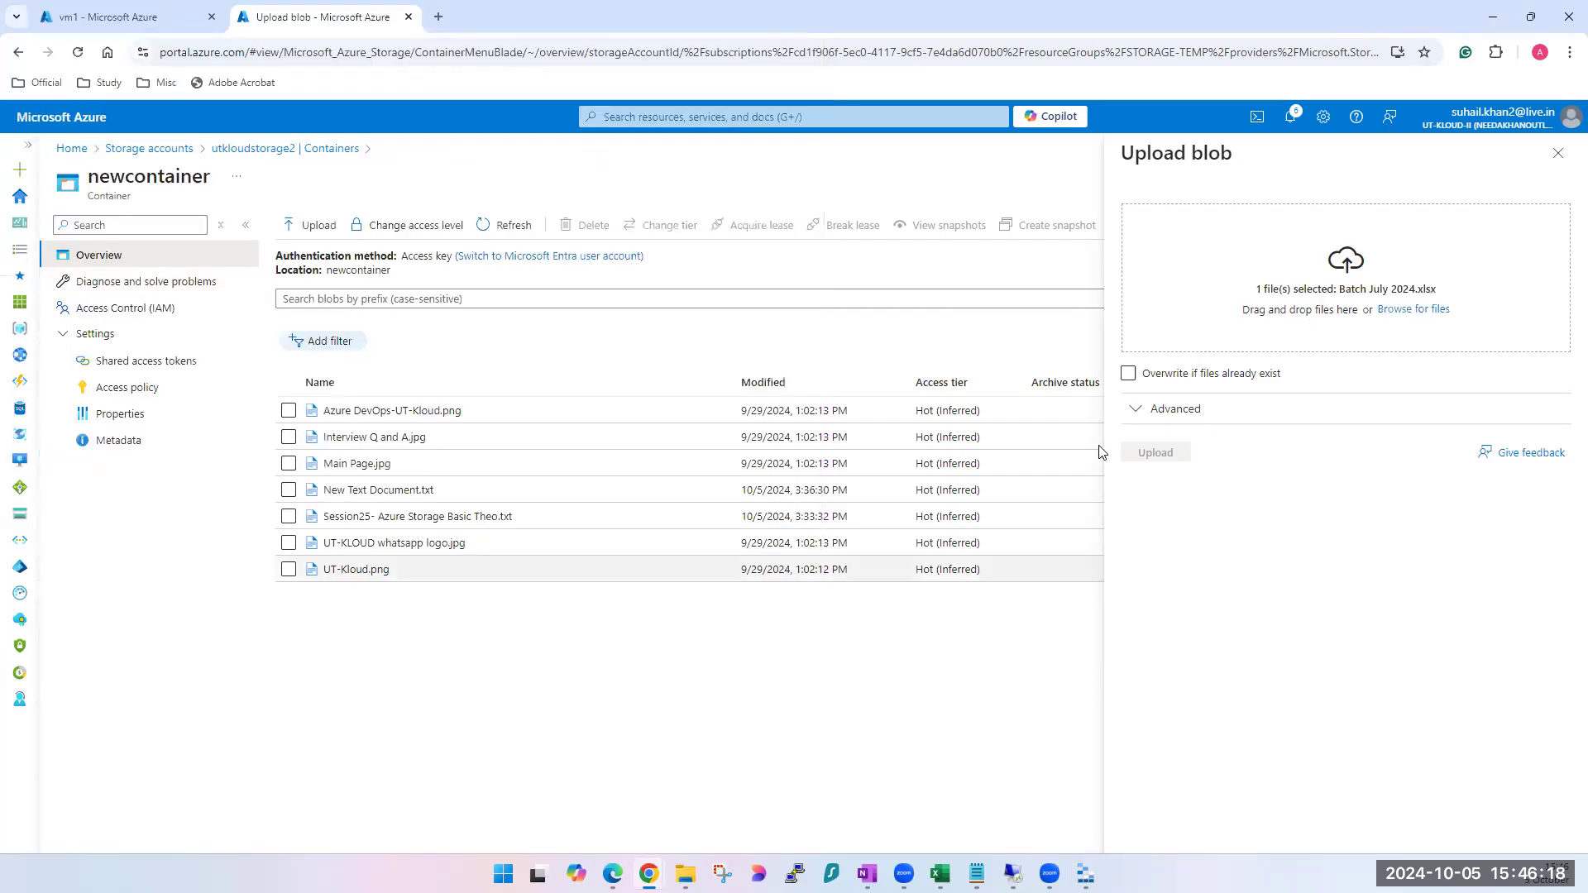
pyautogui.click(1128, 373)
pyautogui.click(1166, 460)
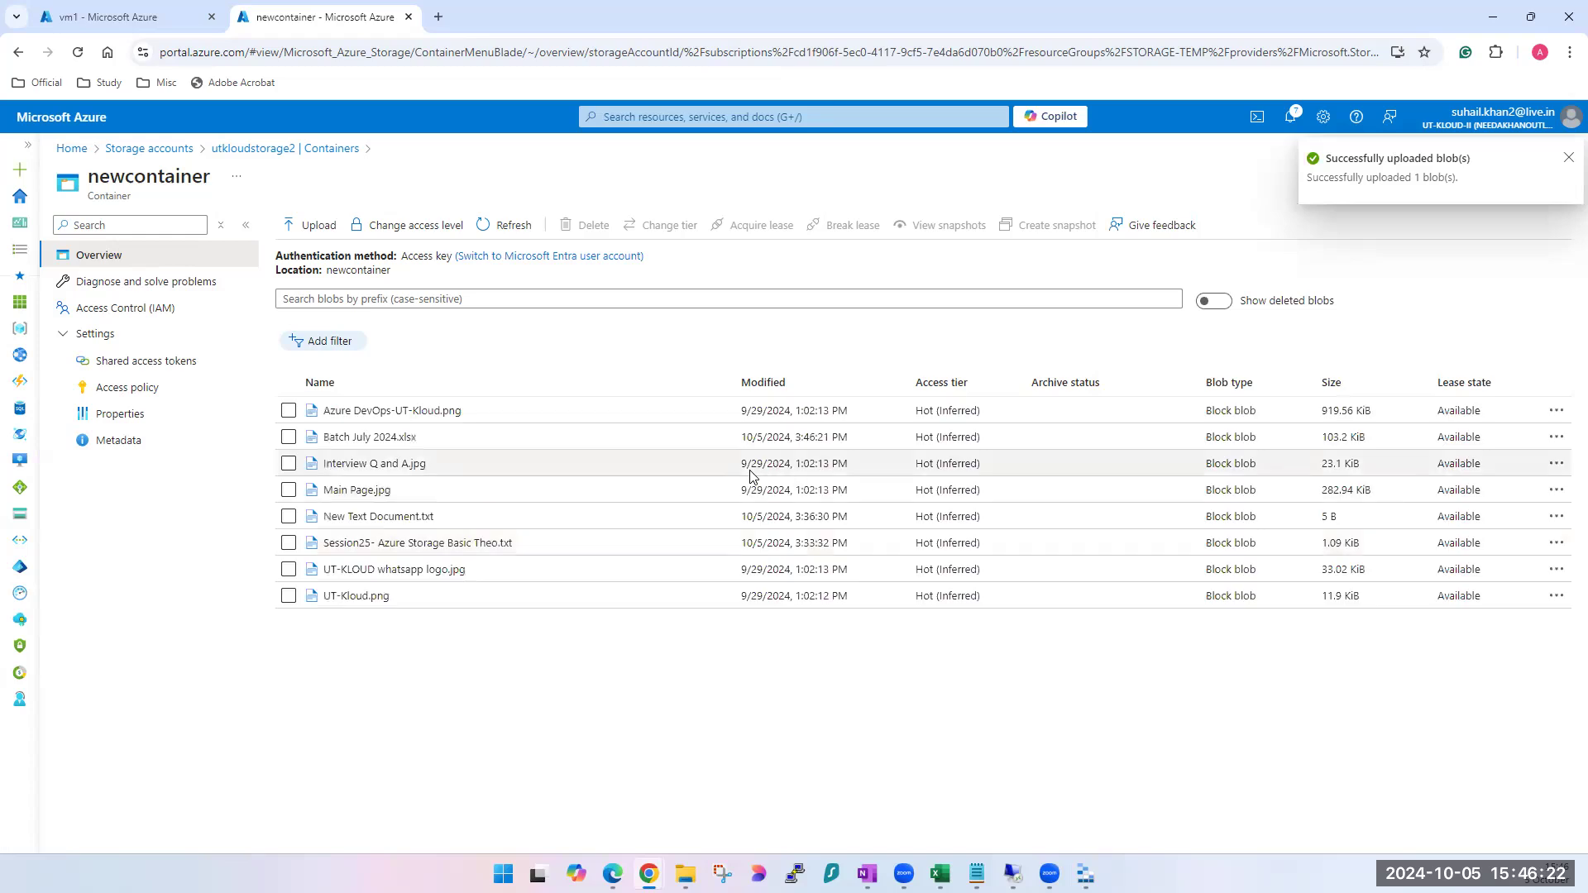
pyautogui.click(390, 438)
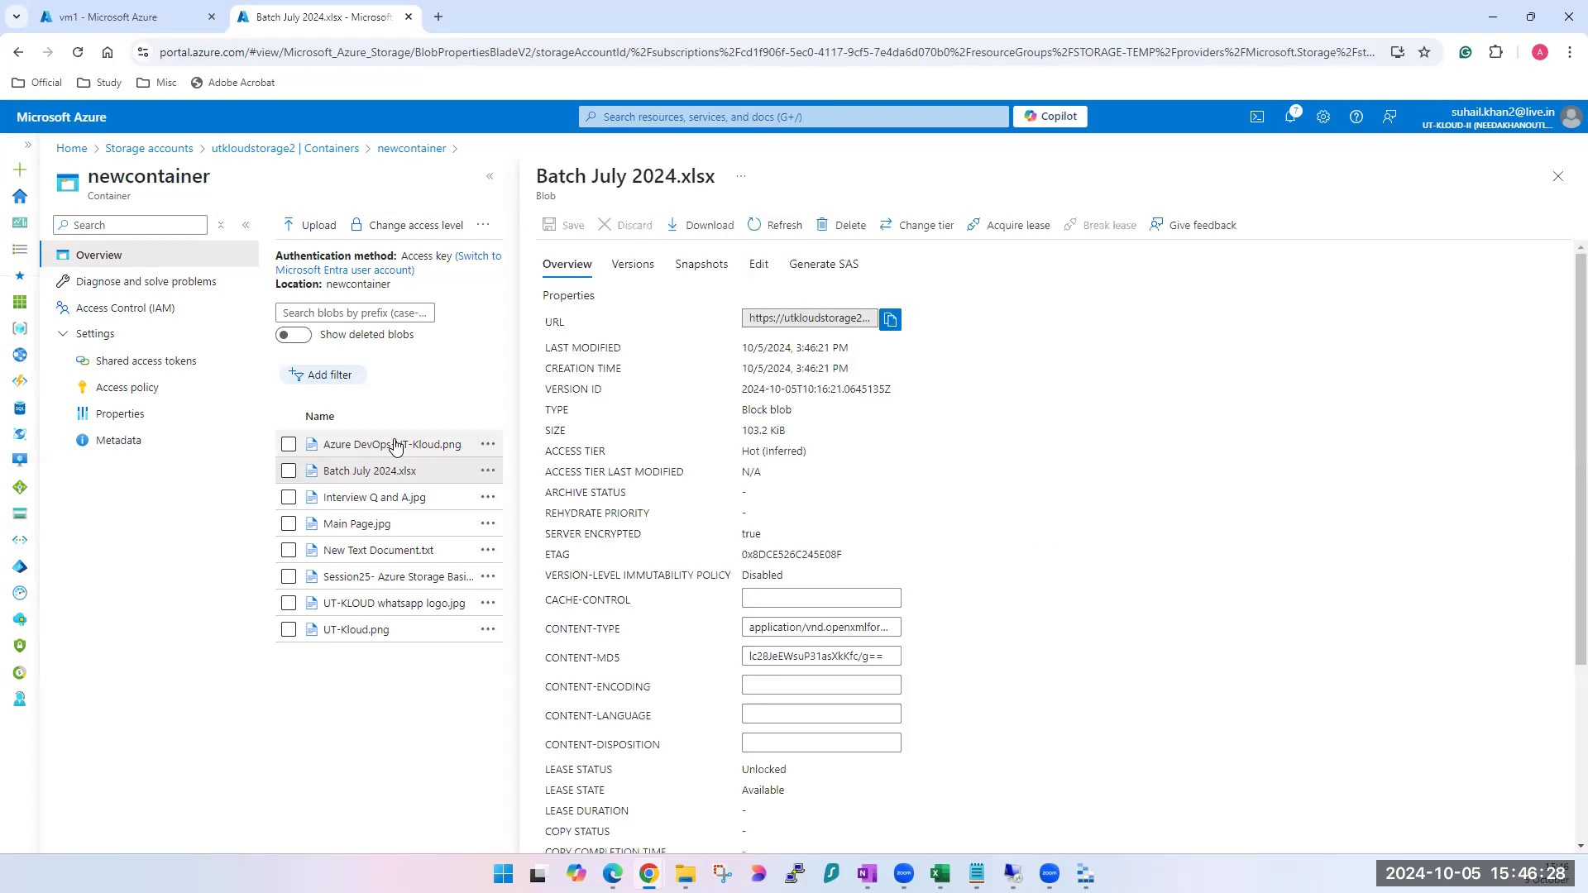
pyautogui.click(889, 319)
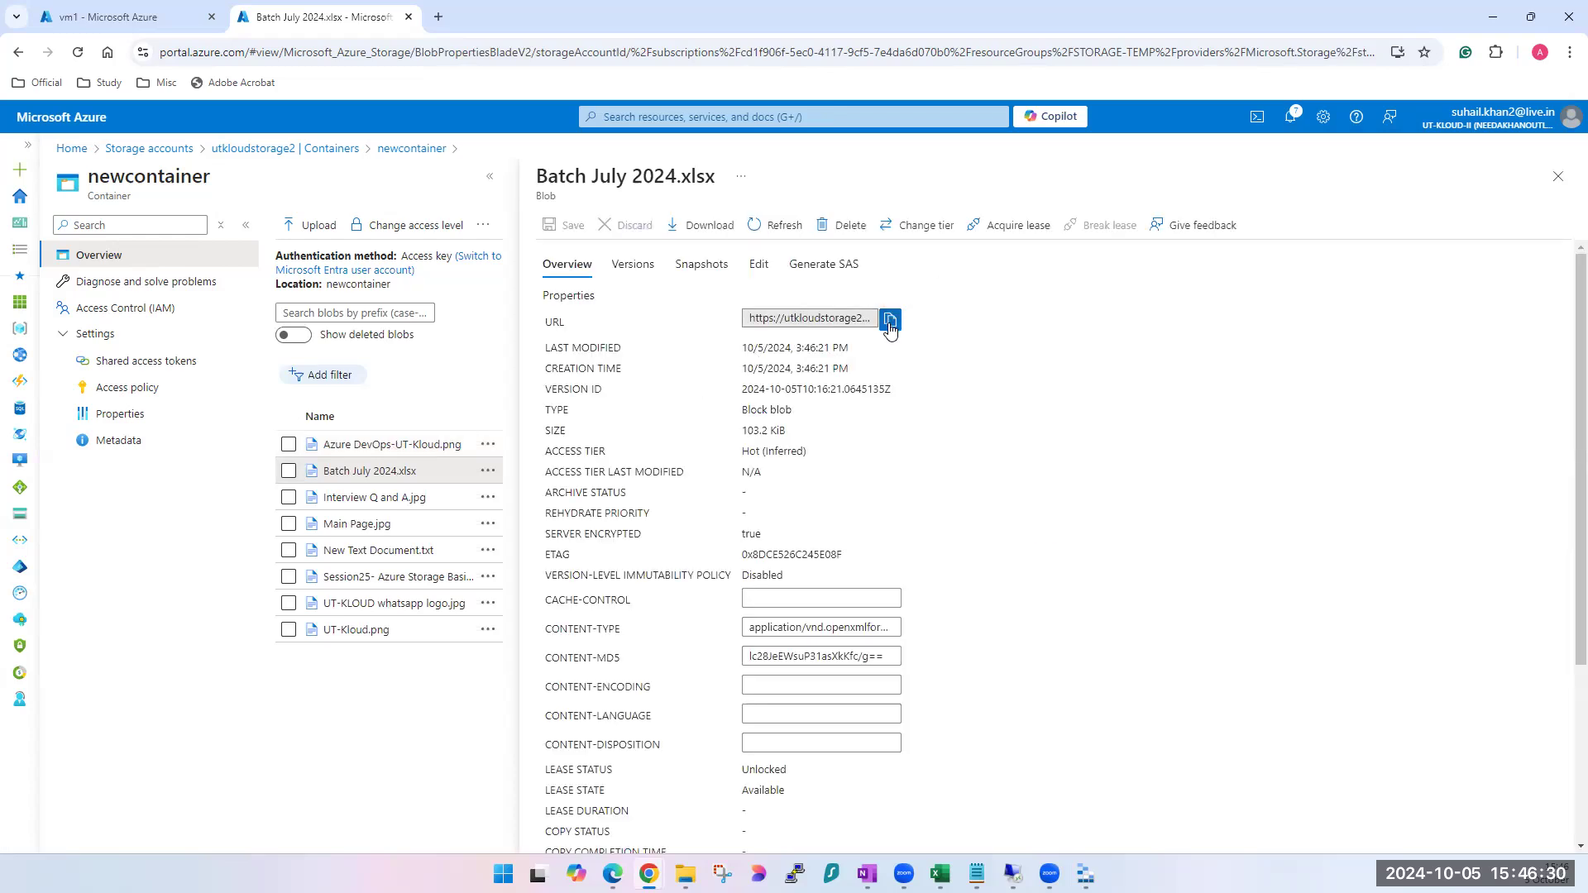
pyautogui.click(754, 266)
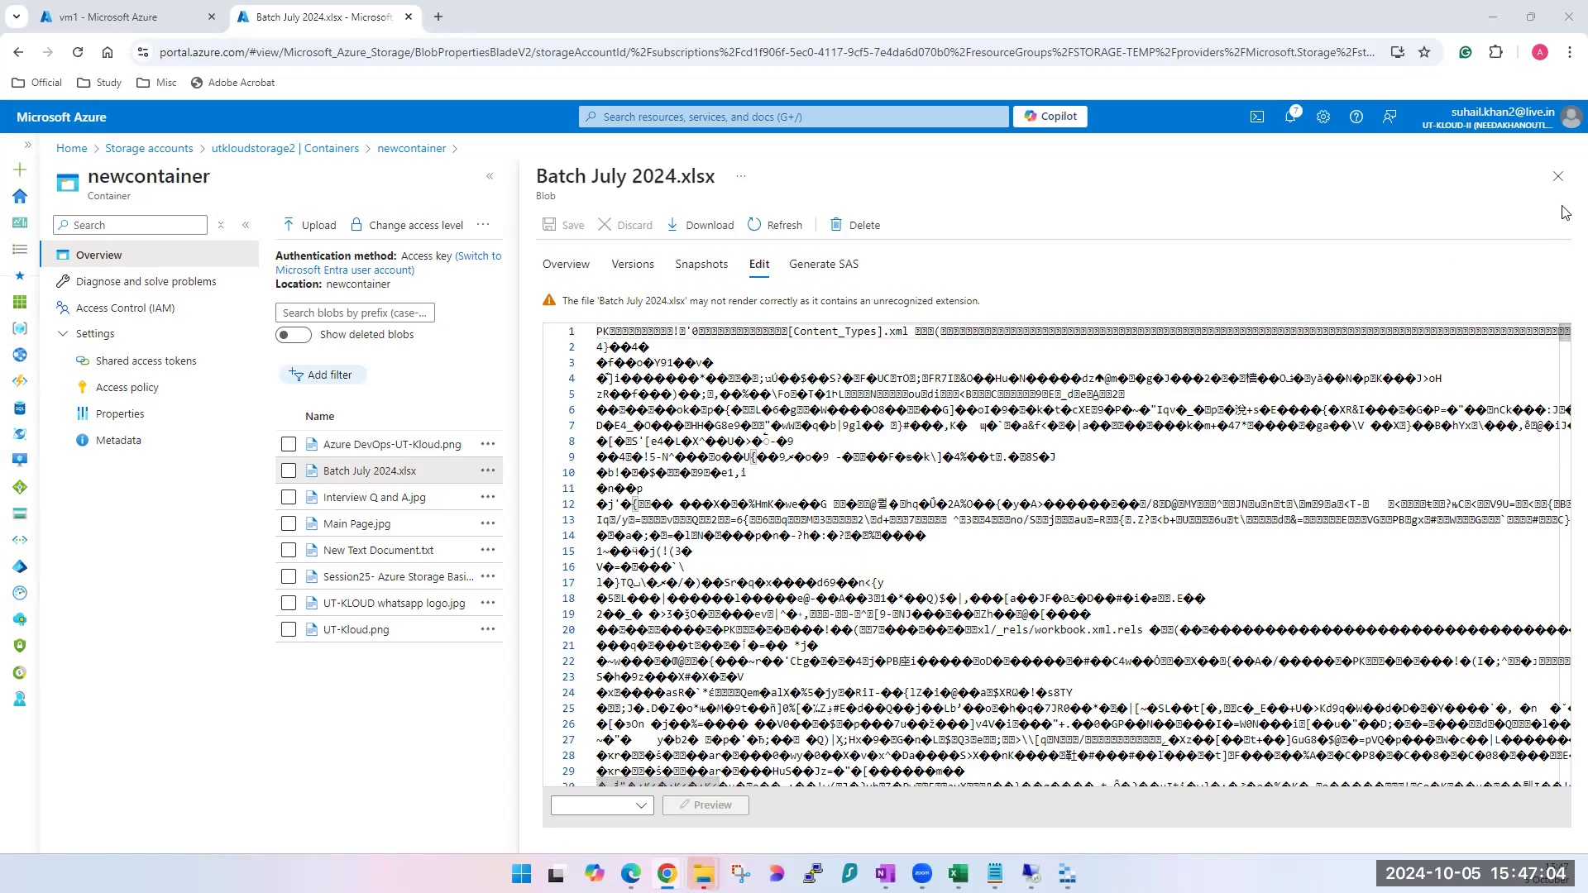
pyautogui.click(1558, 177)
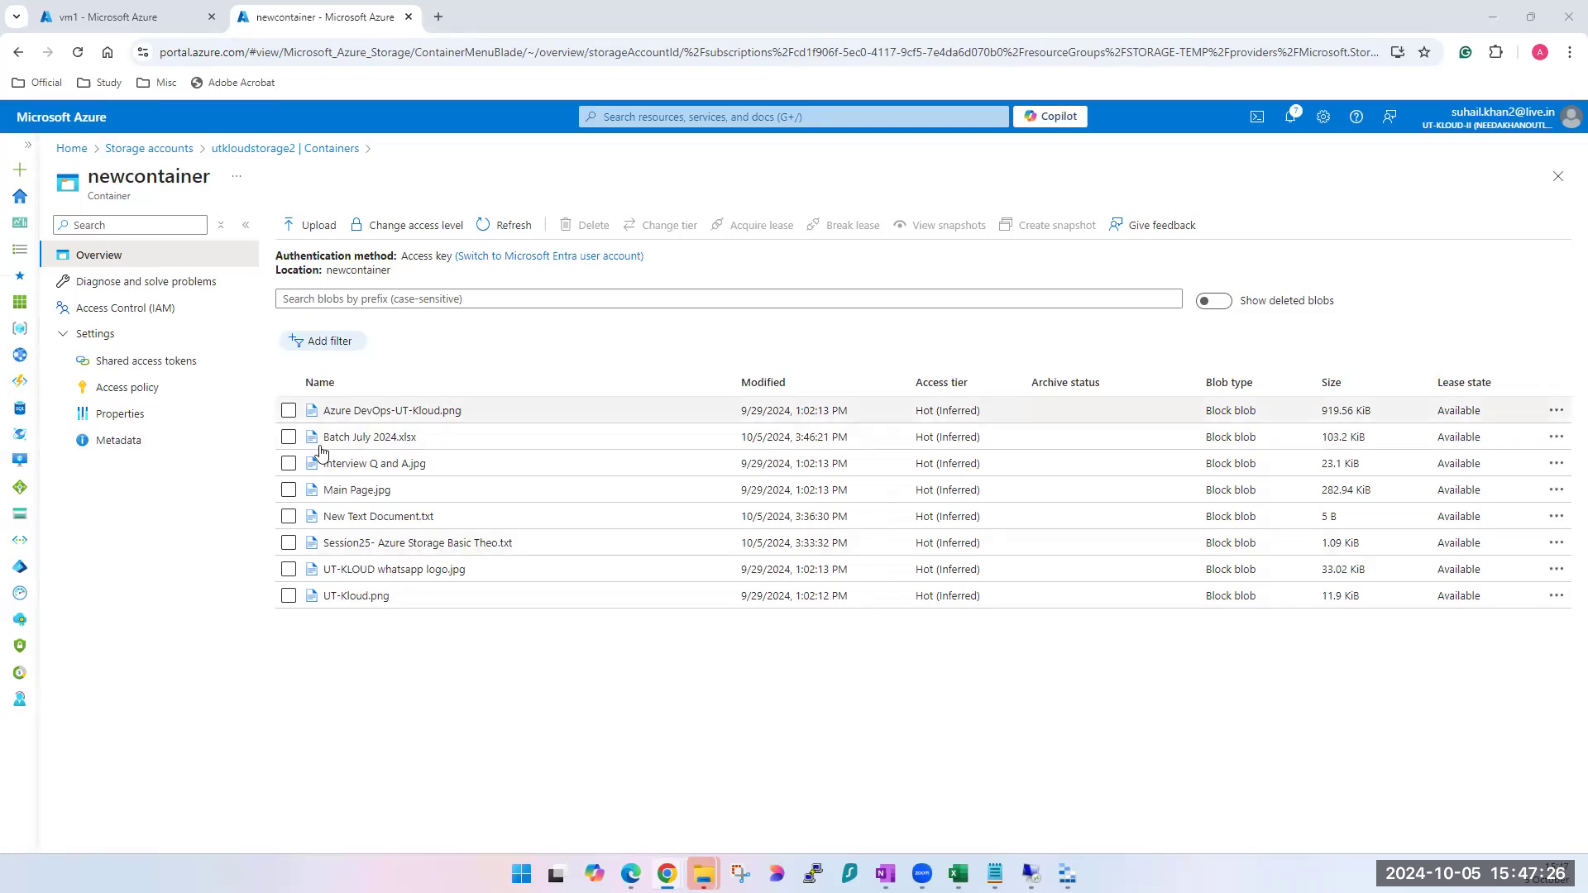
# Open the Batch July 2024.xlsx blob's properties, view its Edit pane, and copy its URL
pyautogui.click(384, 445)
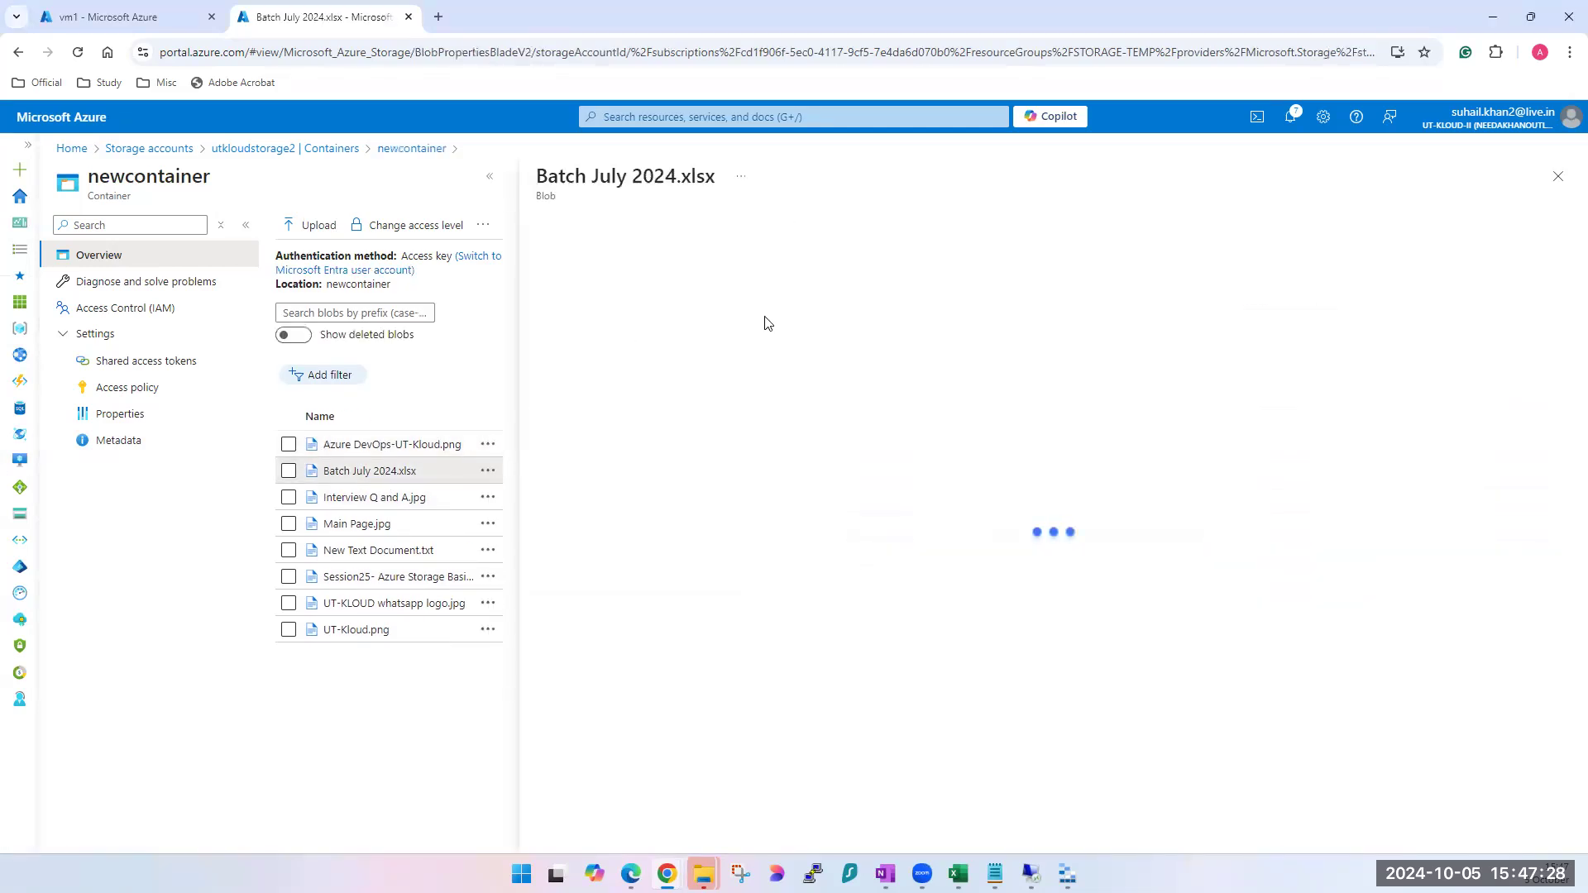
pyautogui.click(759, 266)
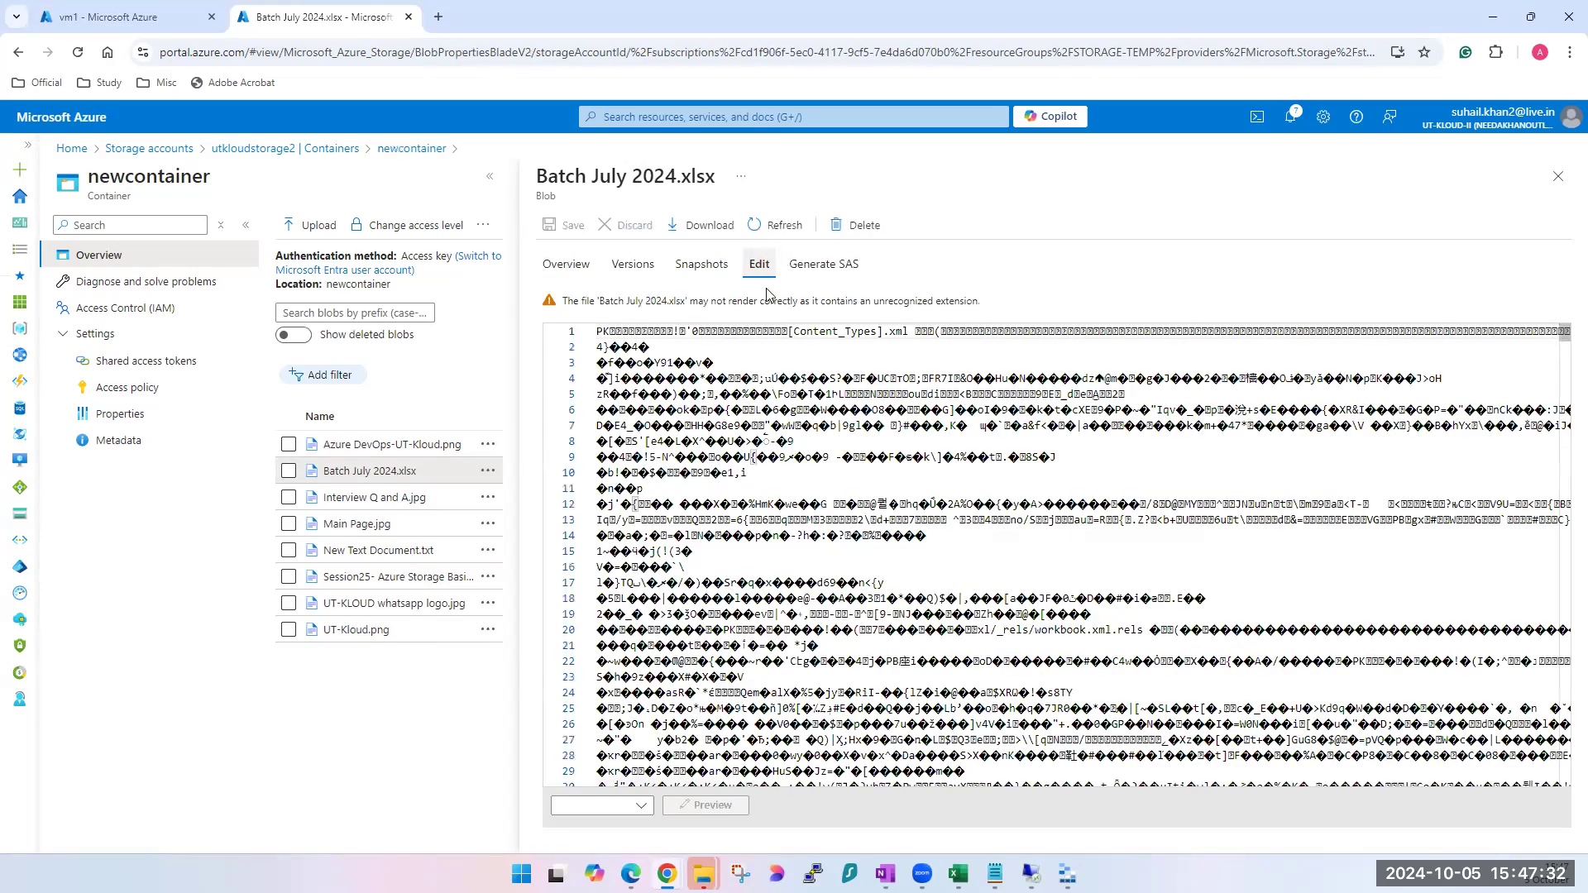
pyautogui.click(567, 263)
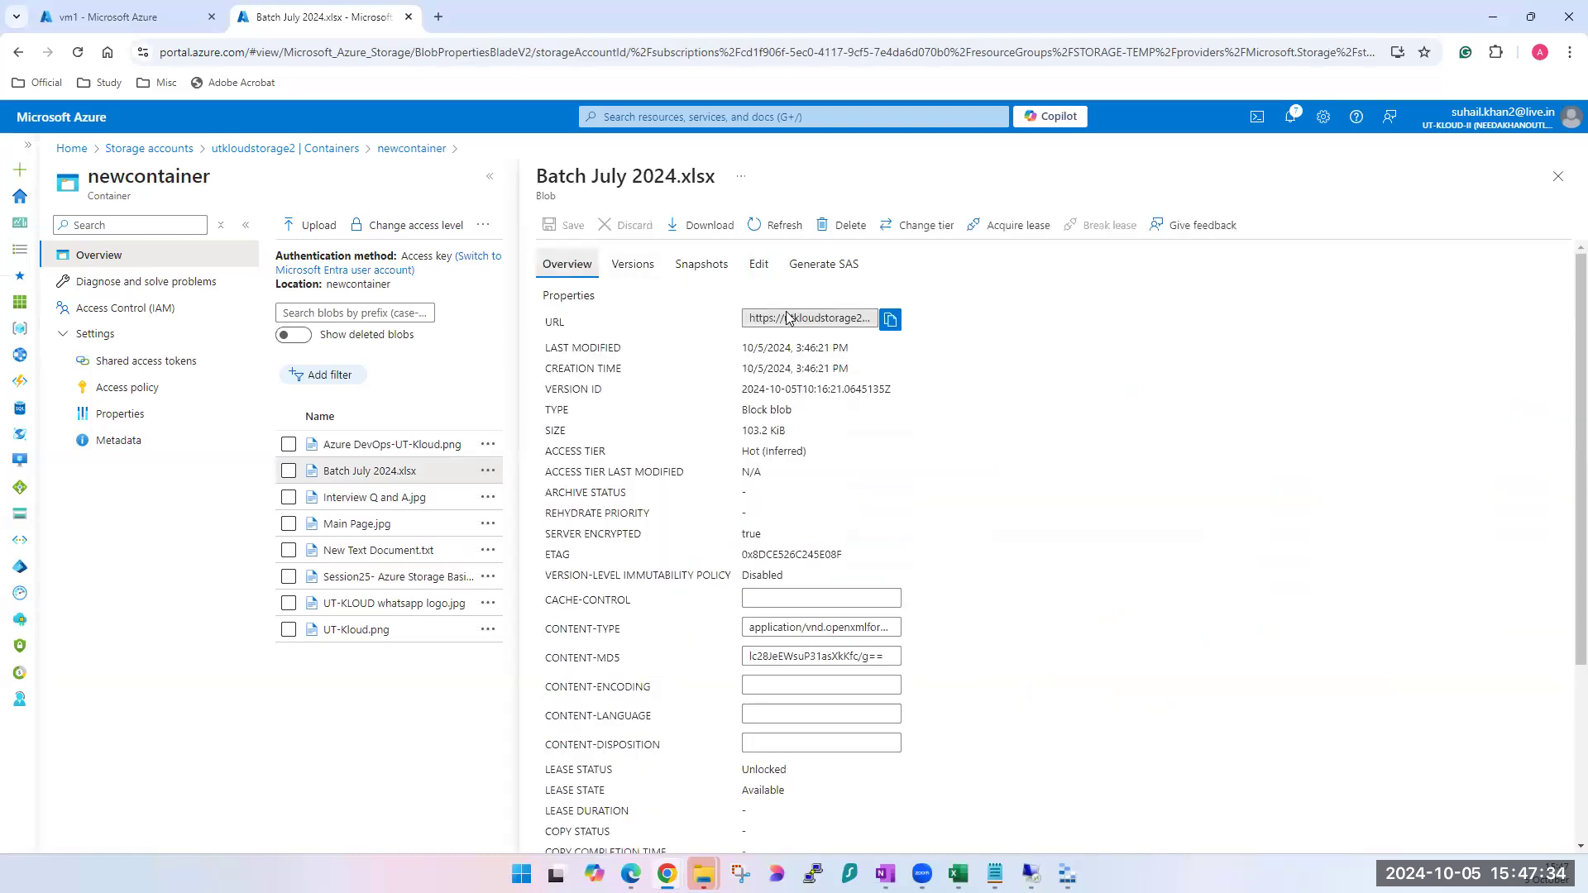
pyautogui.click(890, 321)
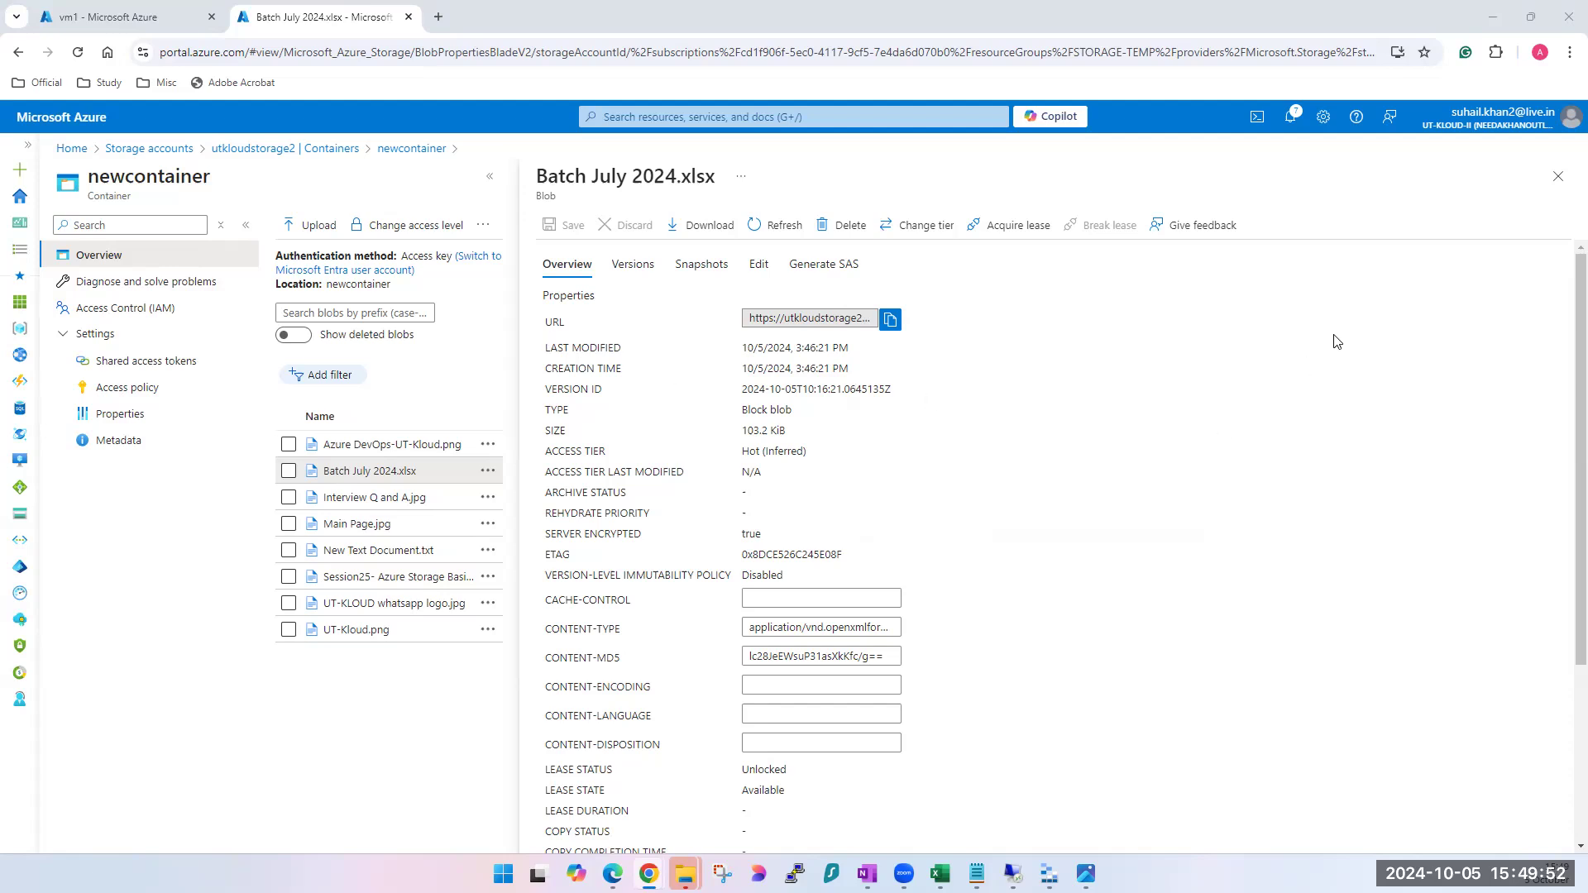
# Copy the Azure DevOps-UT-Kloud.png blob URL, then close the blob details to show all blobs
pyautogui.click(1558, 177)
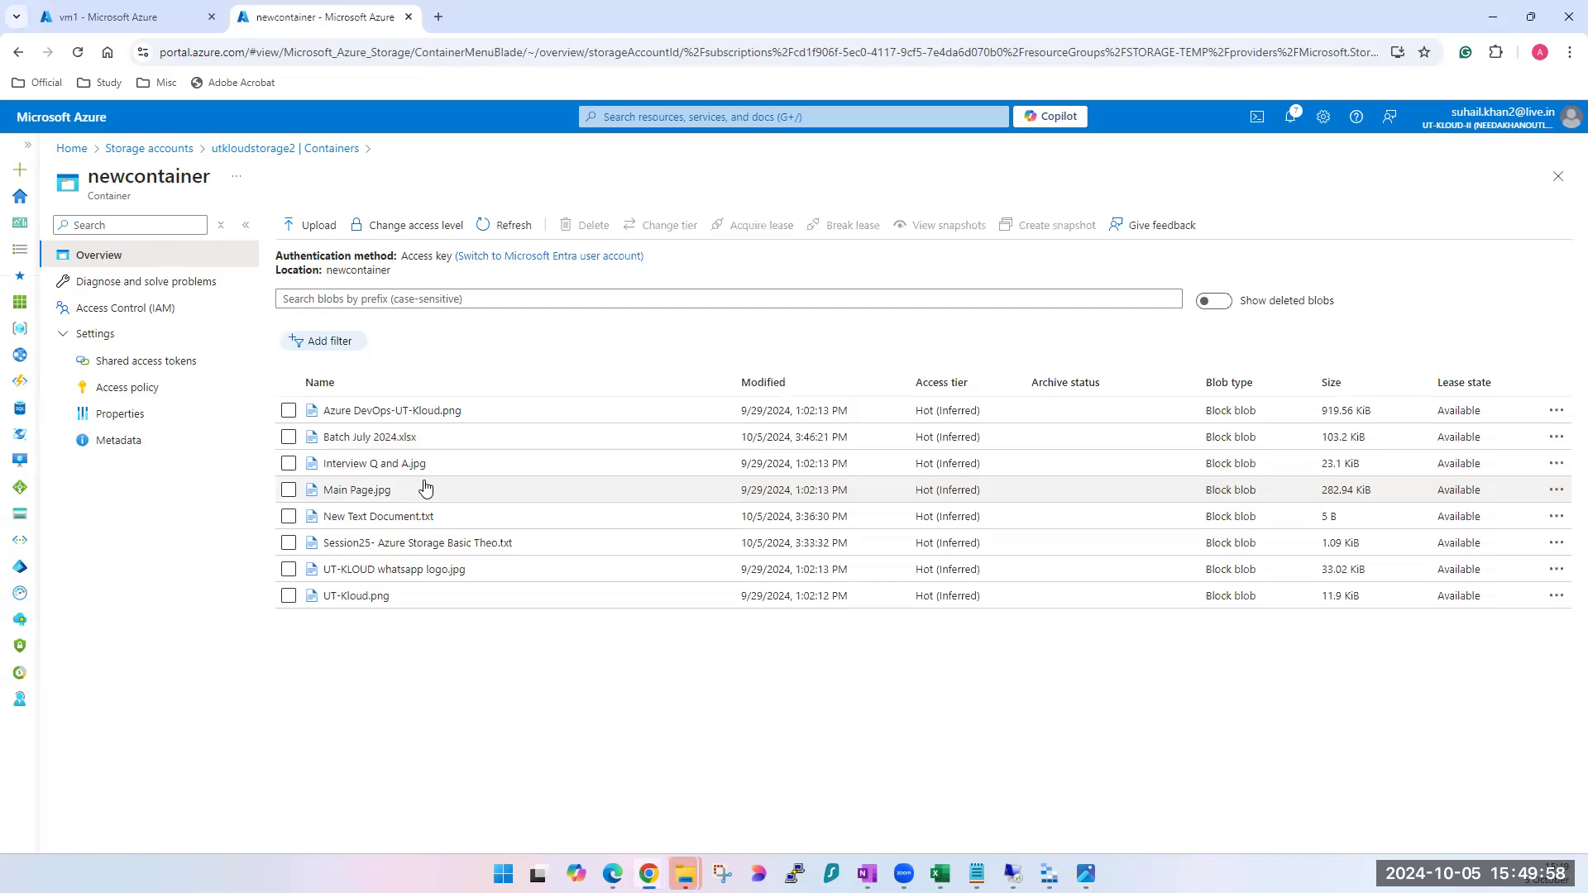
pyautogui.click(416, 410)
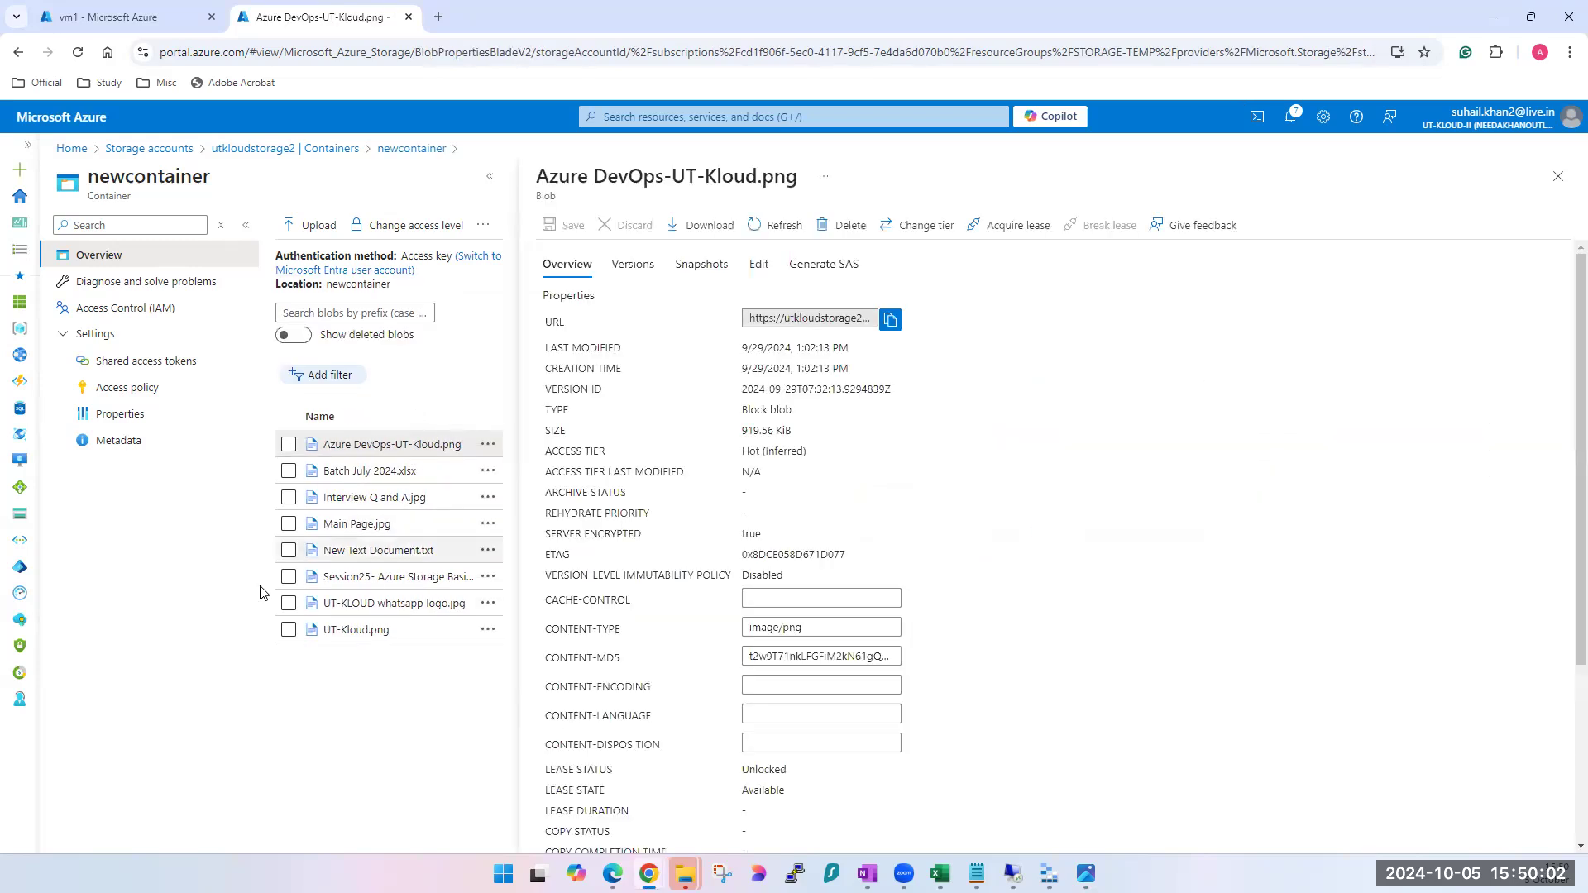
pyautogui.click(890, 322)
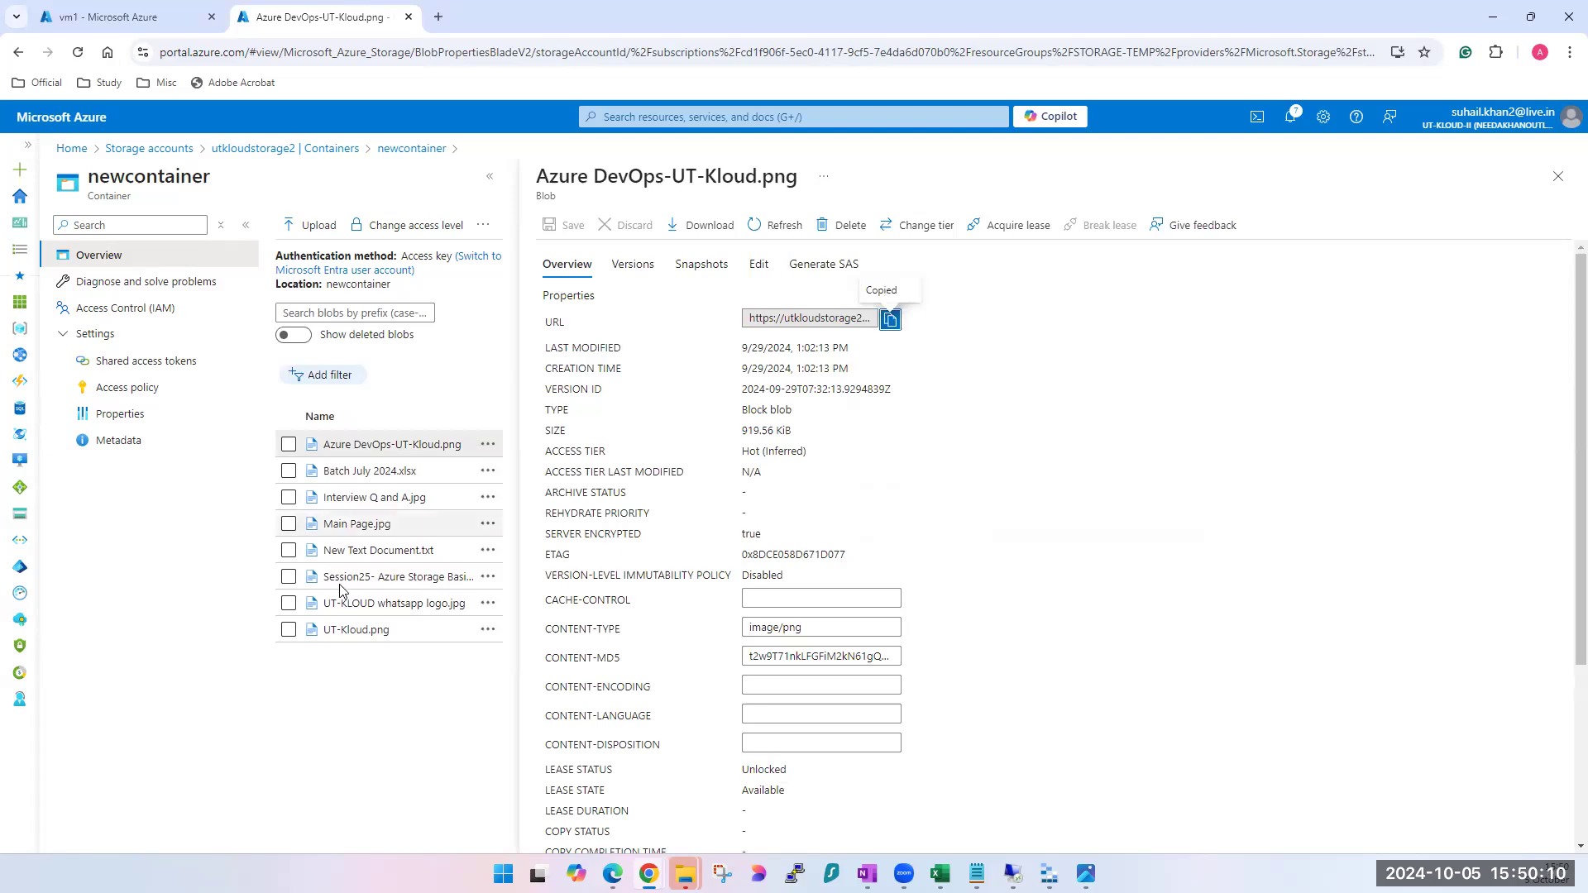
pyautogui.click(357, 476)
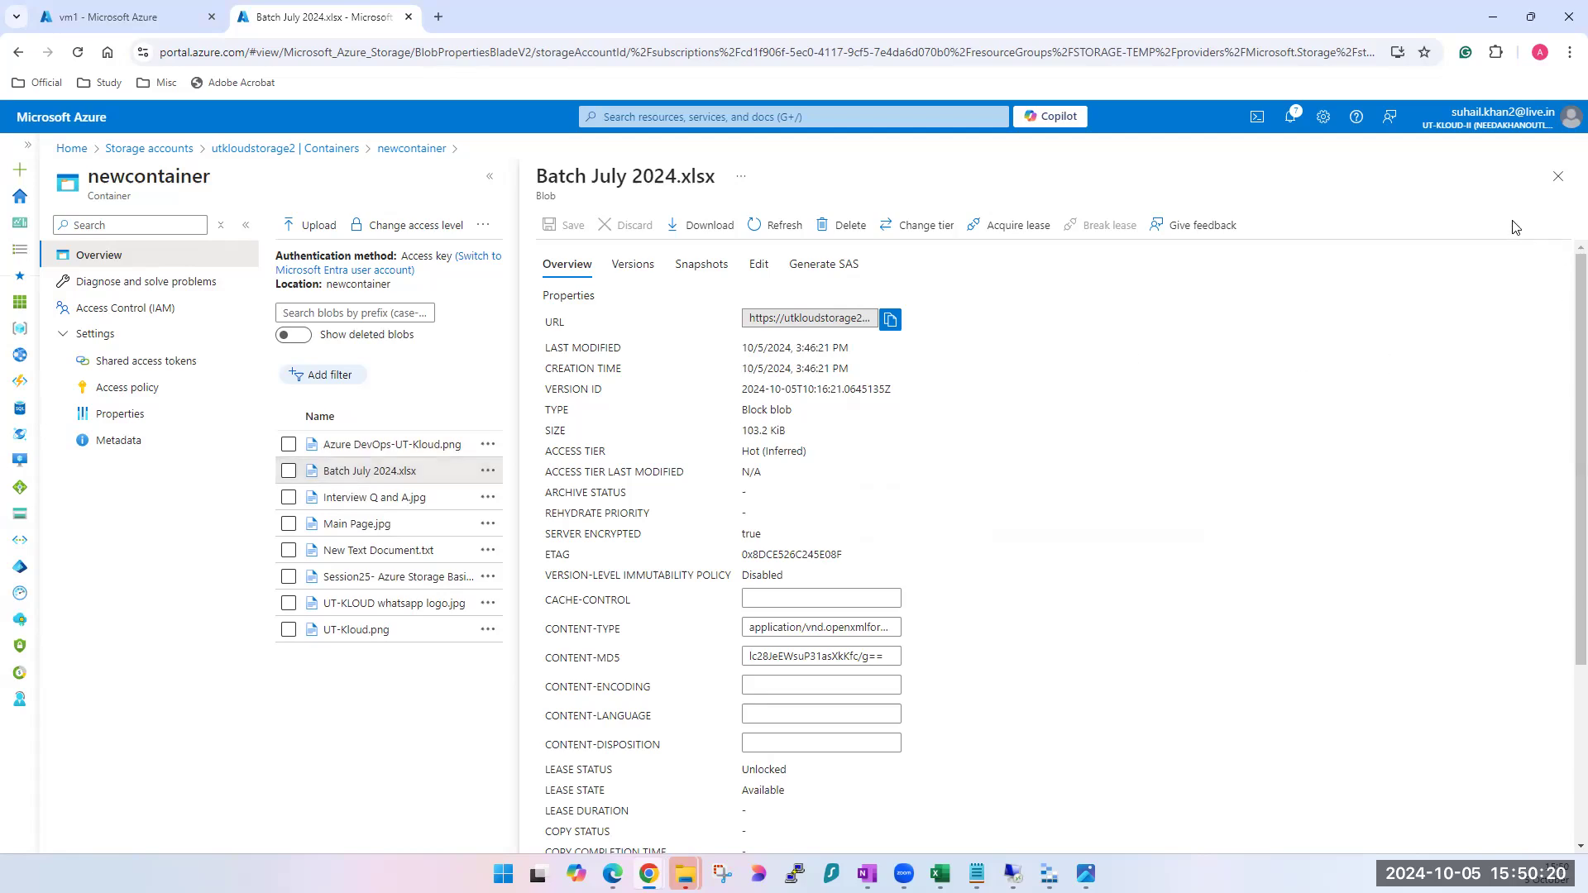
pyautogui.click(1557, 176)
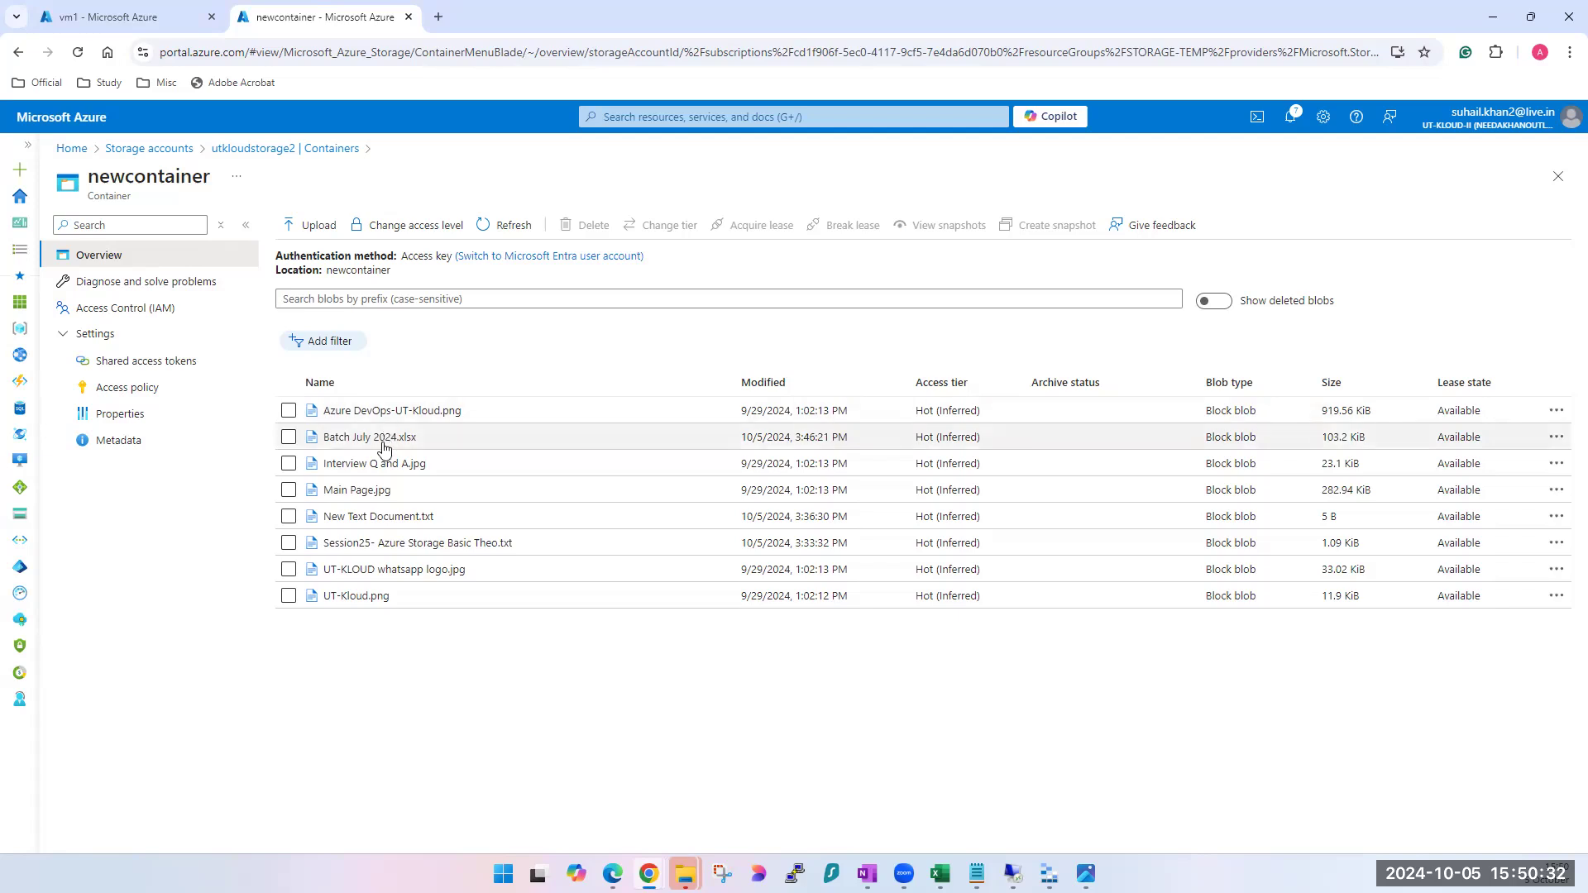
# Copy the Azure DevOps-UT-Kloud.png URL and load it in a new browser tab to view the image
pyautogui.click(396, 411)
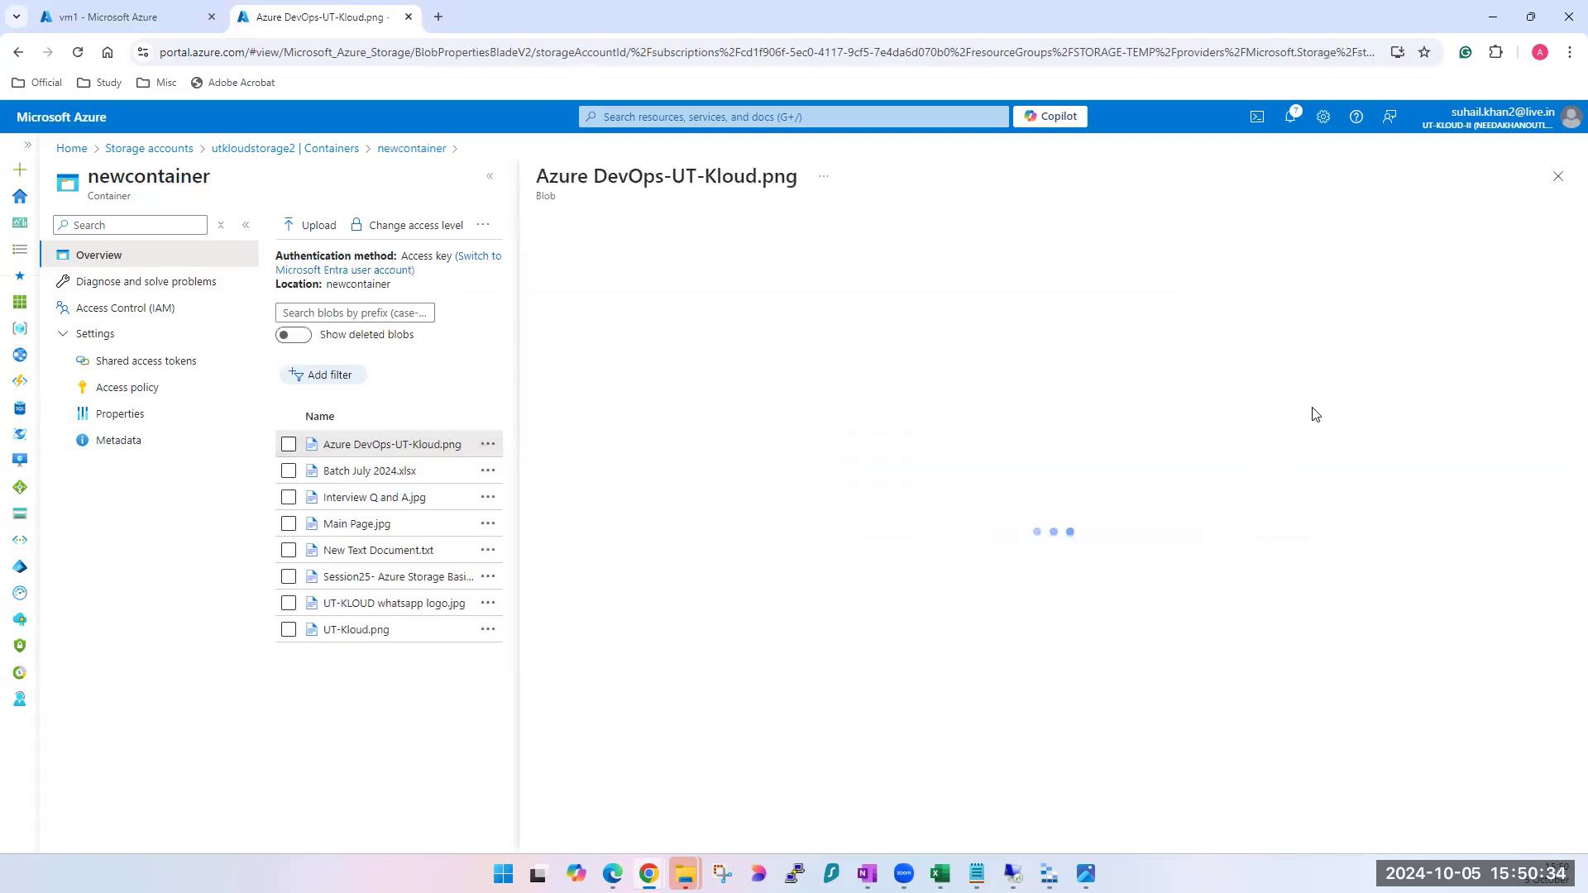
pyautogui.click(891, 320)
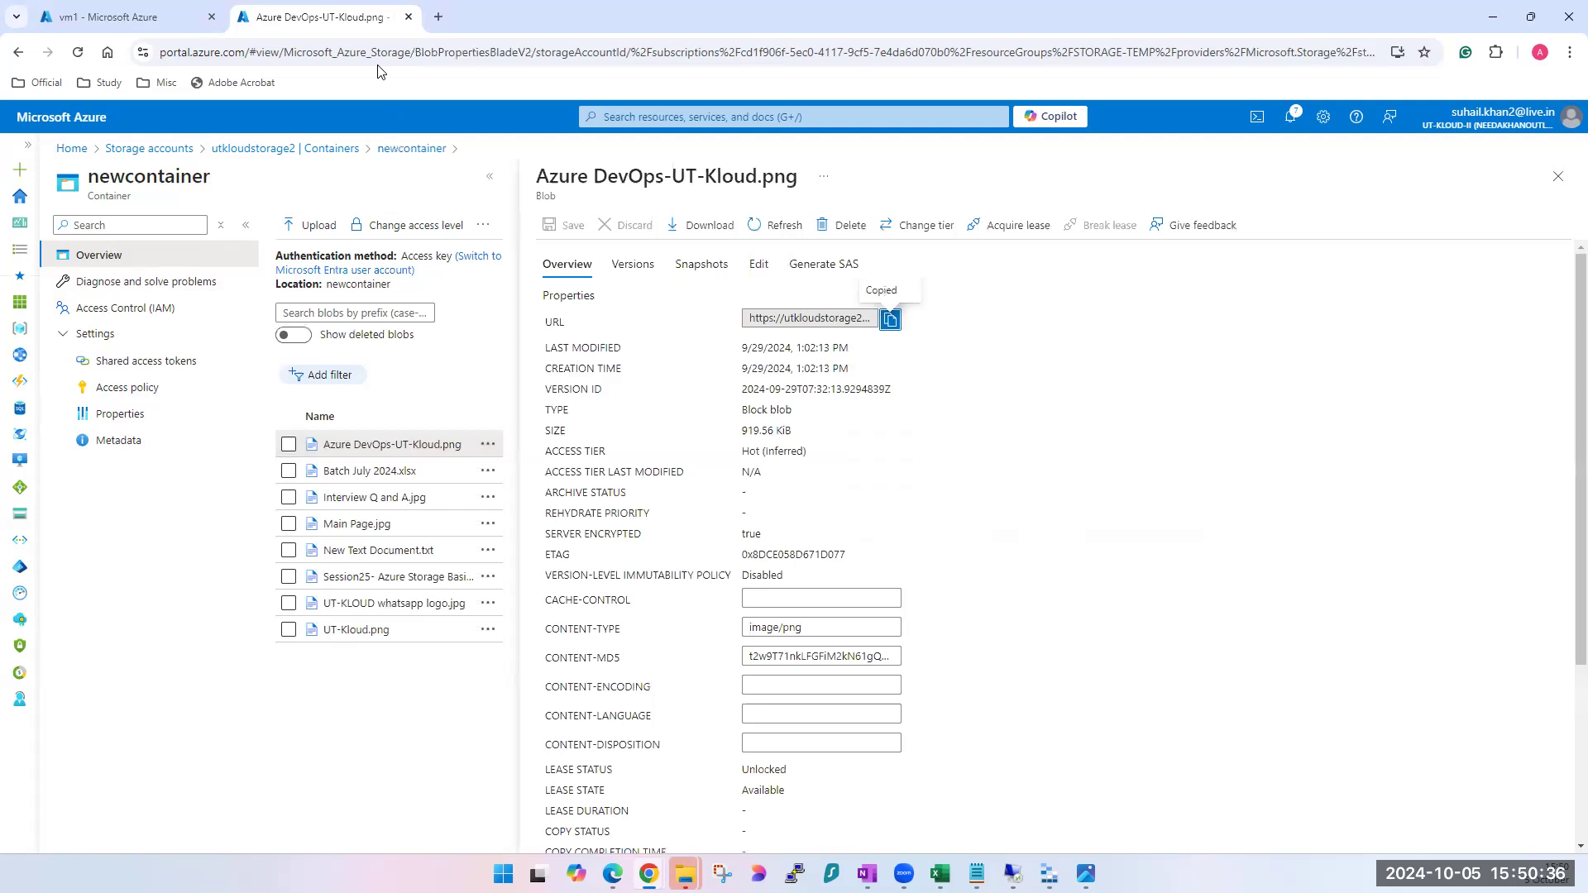
pyautogui.click(439, 17)
pyautogui.hotkey('ctrl', 'v')
pyautogui.press('Return')
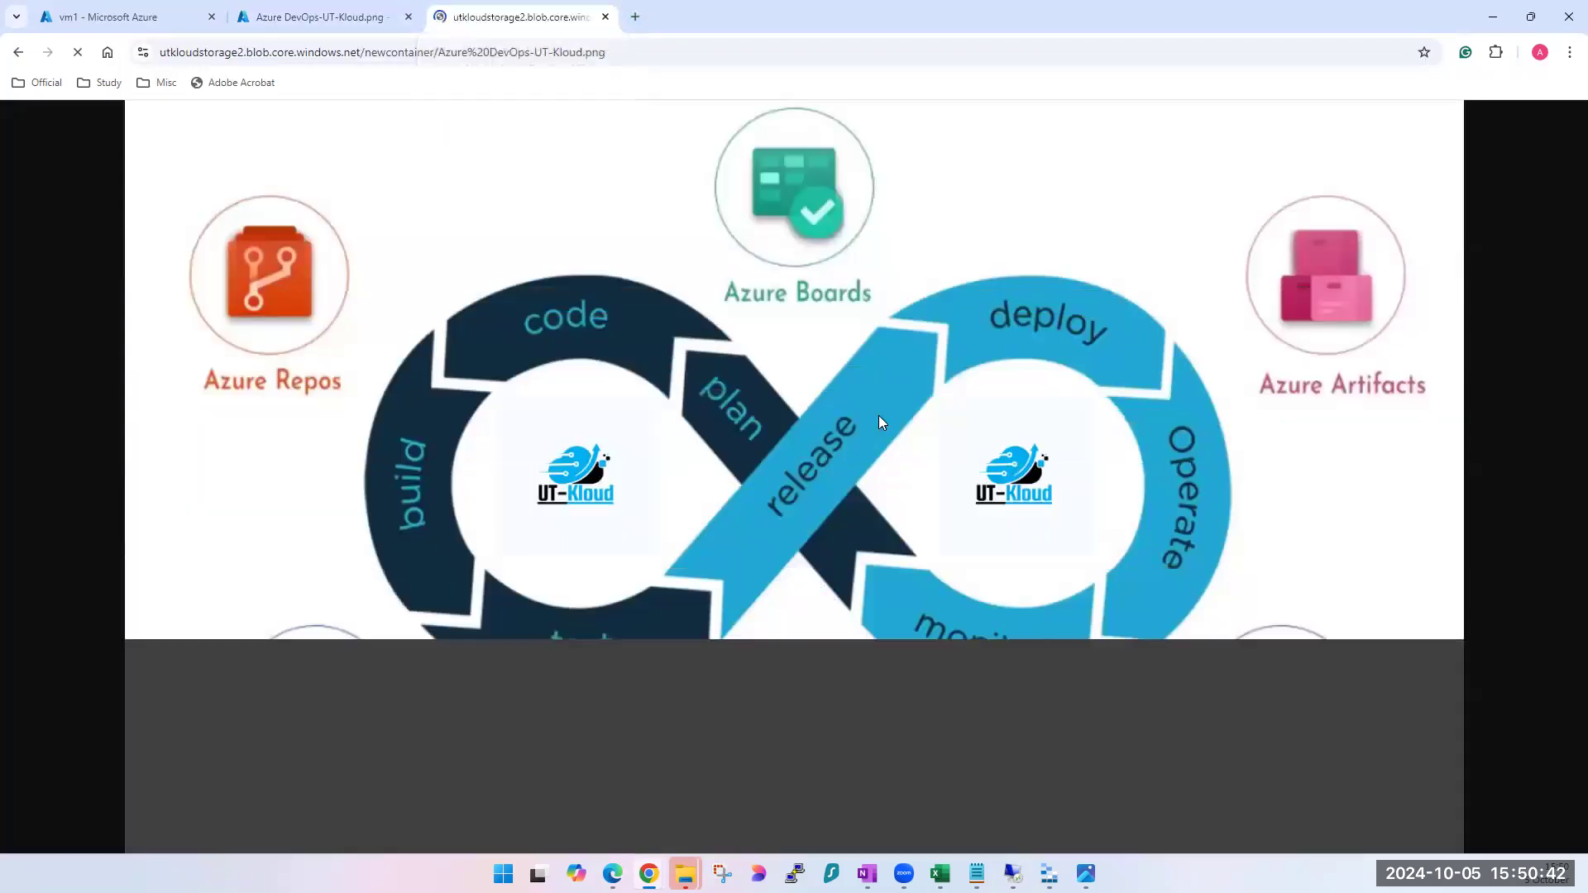
# Return from the image tab to the portal and select the Batch July 2024.xlsx blob
pyautogui.click(331, 25)
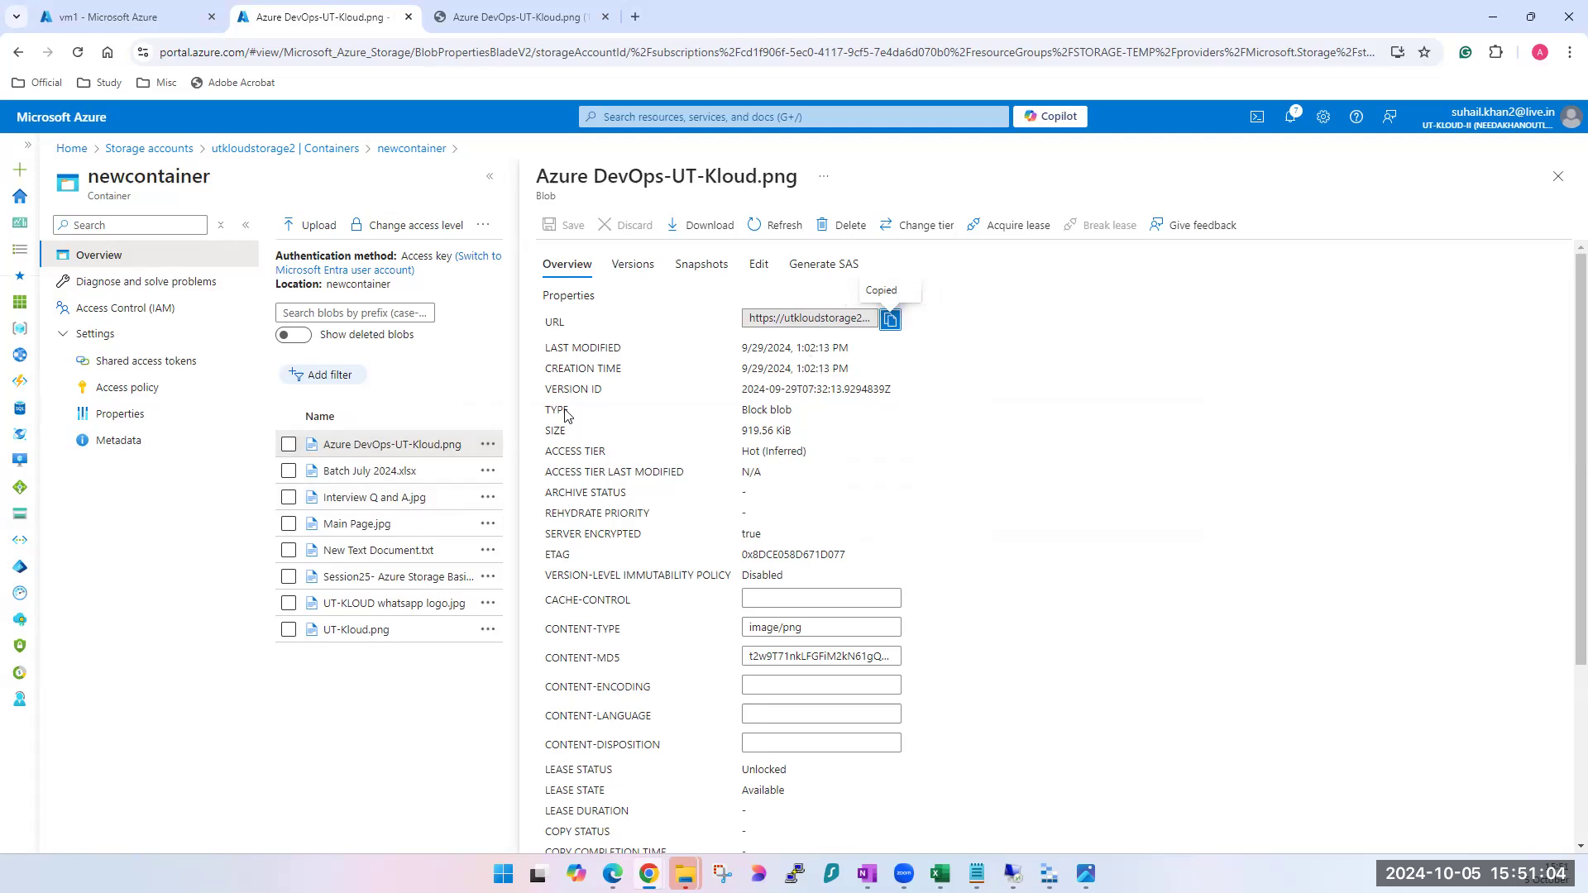
pyautogui.click(481, 18)
pyautogui.click(380, 17)
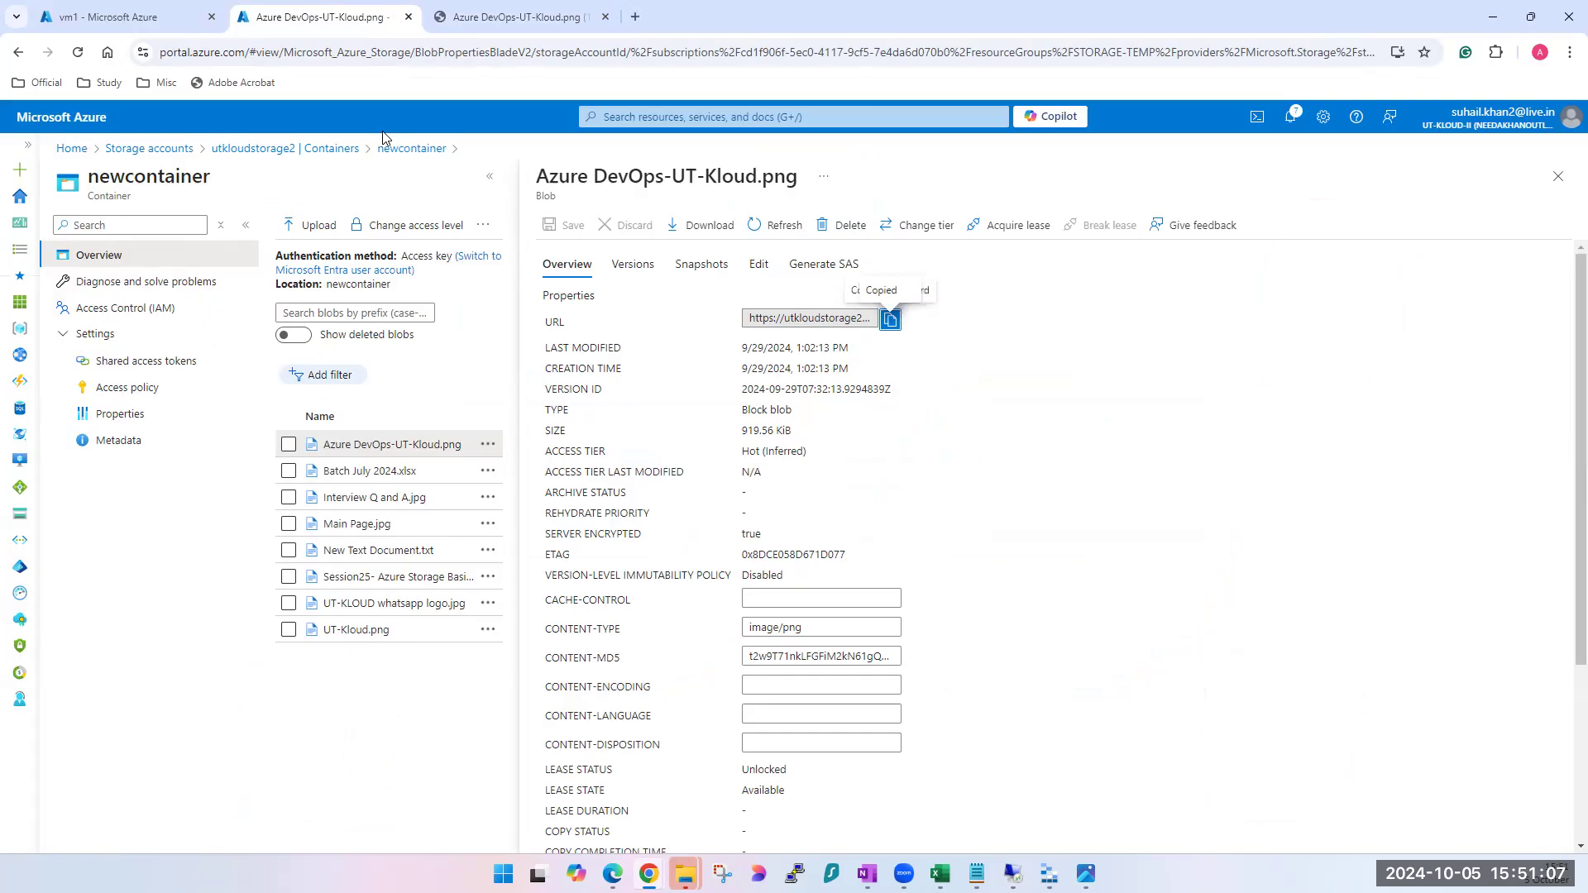
pyautogui.click(445, 477)
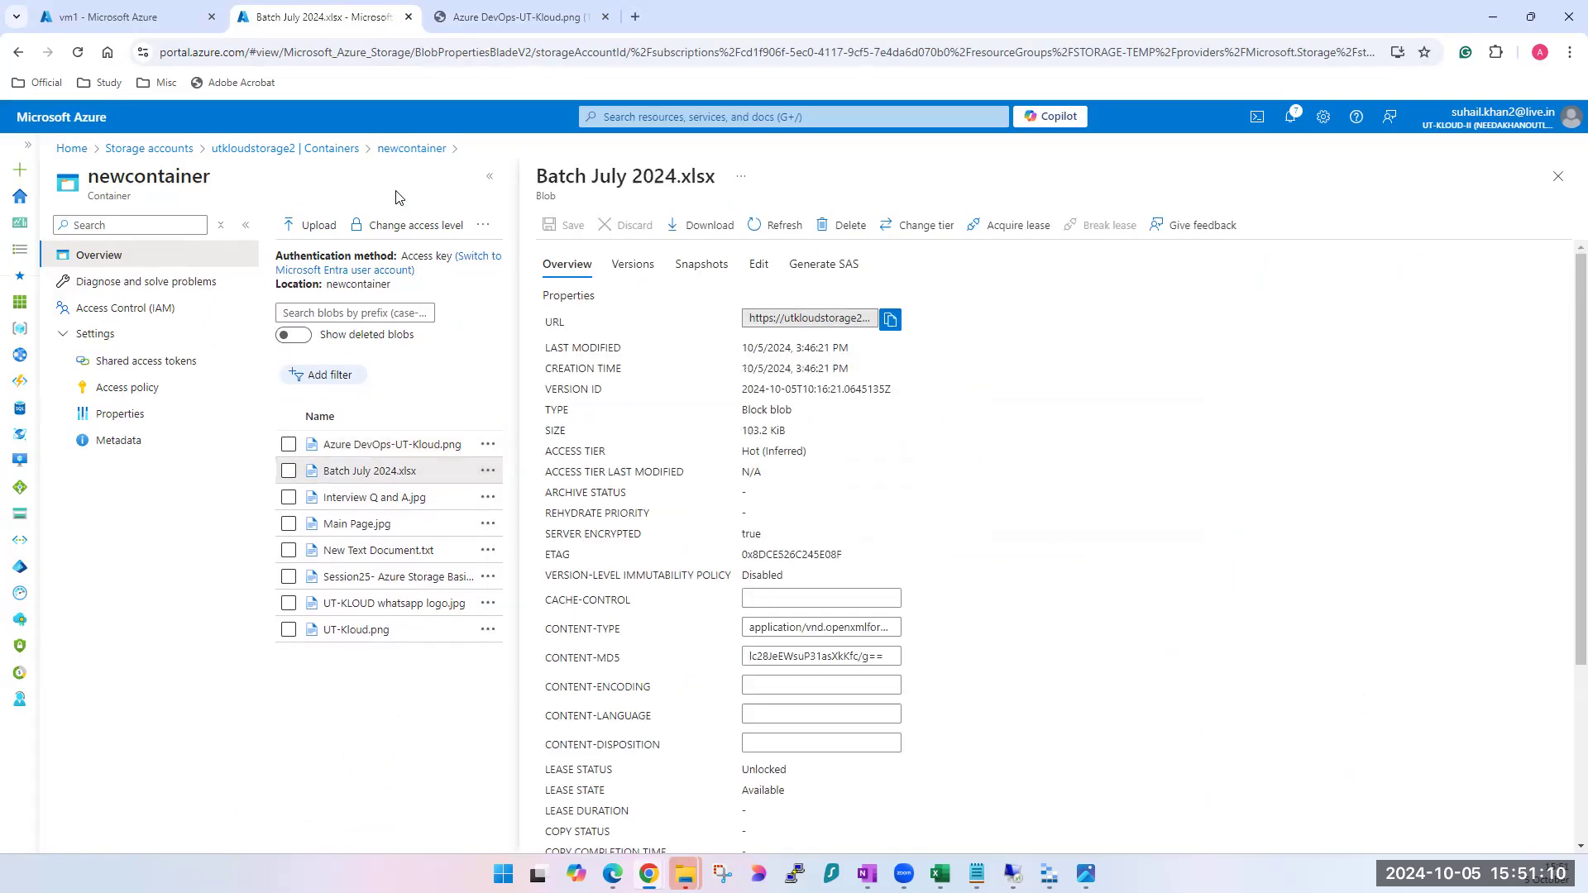
# Load the Batch July 2024.xlsx blob URL in a new tab and cancel the Save As download prompt
pyautogui.click(888, 323)
pyautogui.click(635, 17)
pyautogui.hotkey('ctrl', 'v')
pyautogui.press('Return')
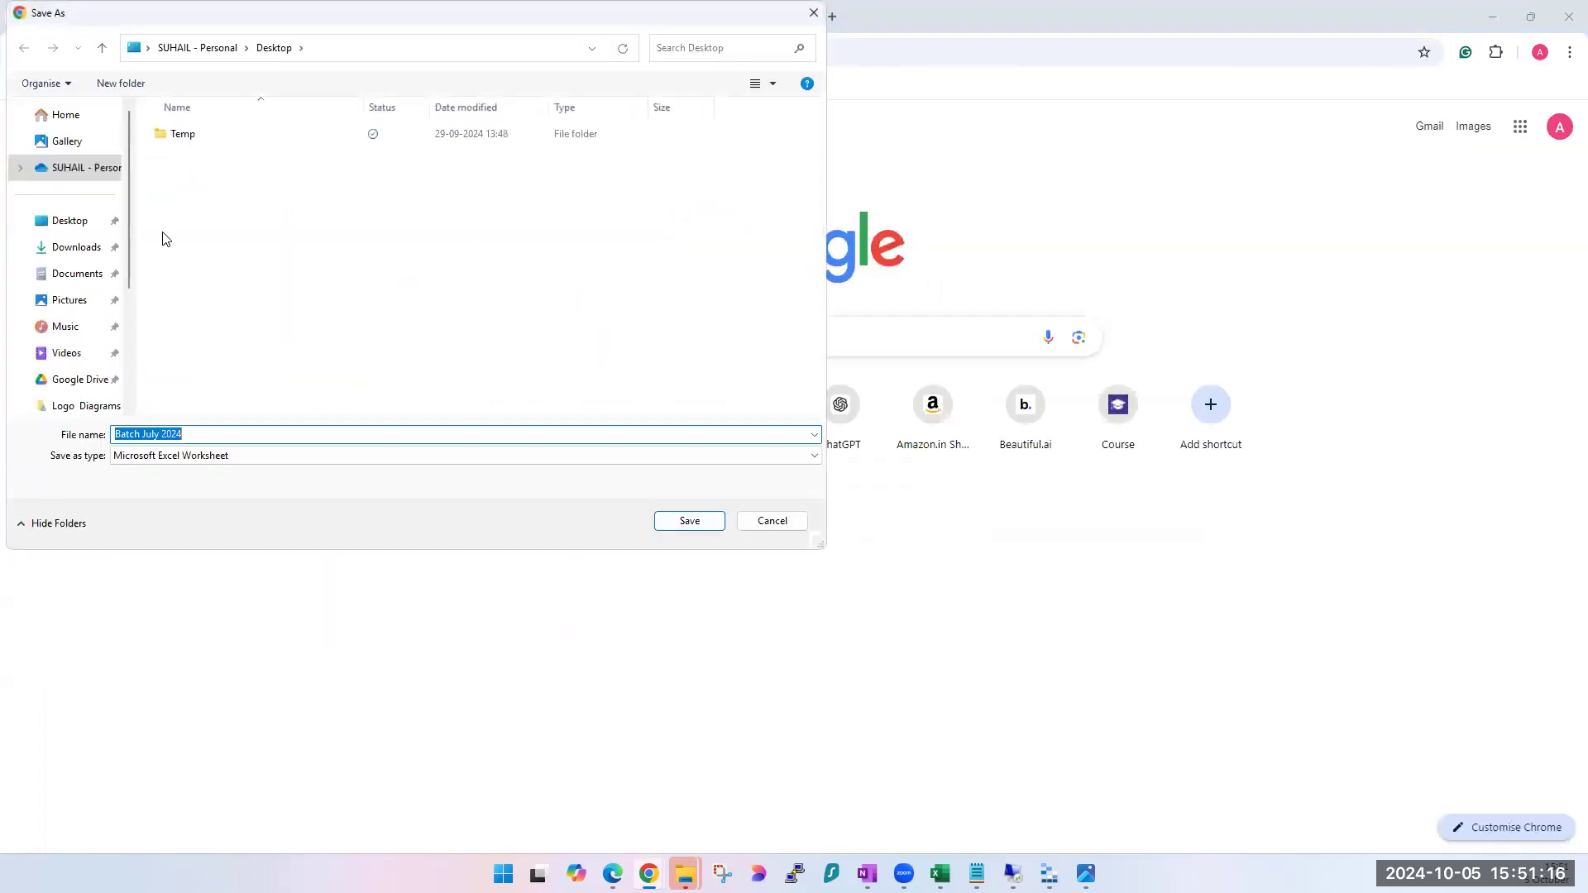
pyautogui.click(772, 521)
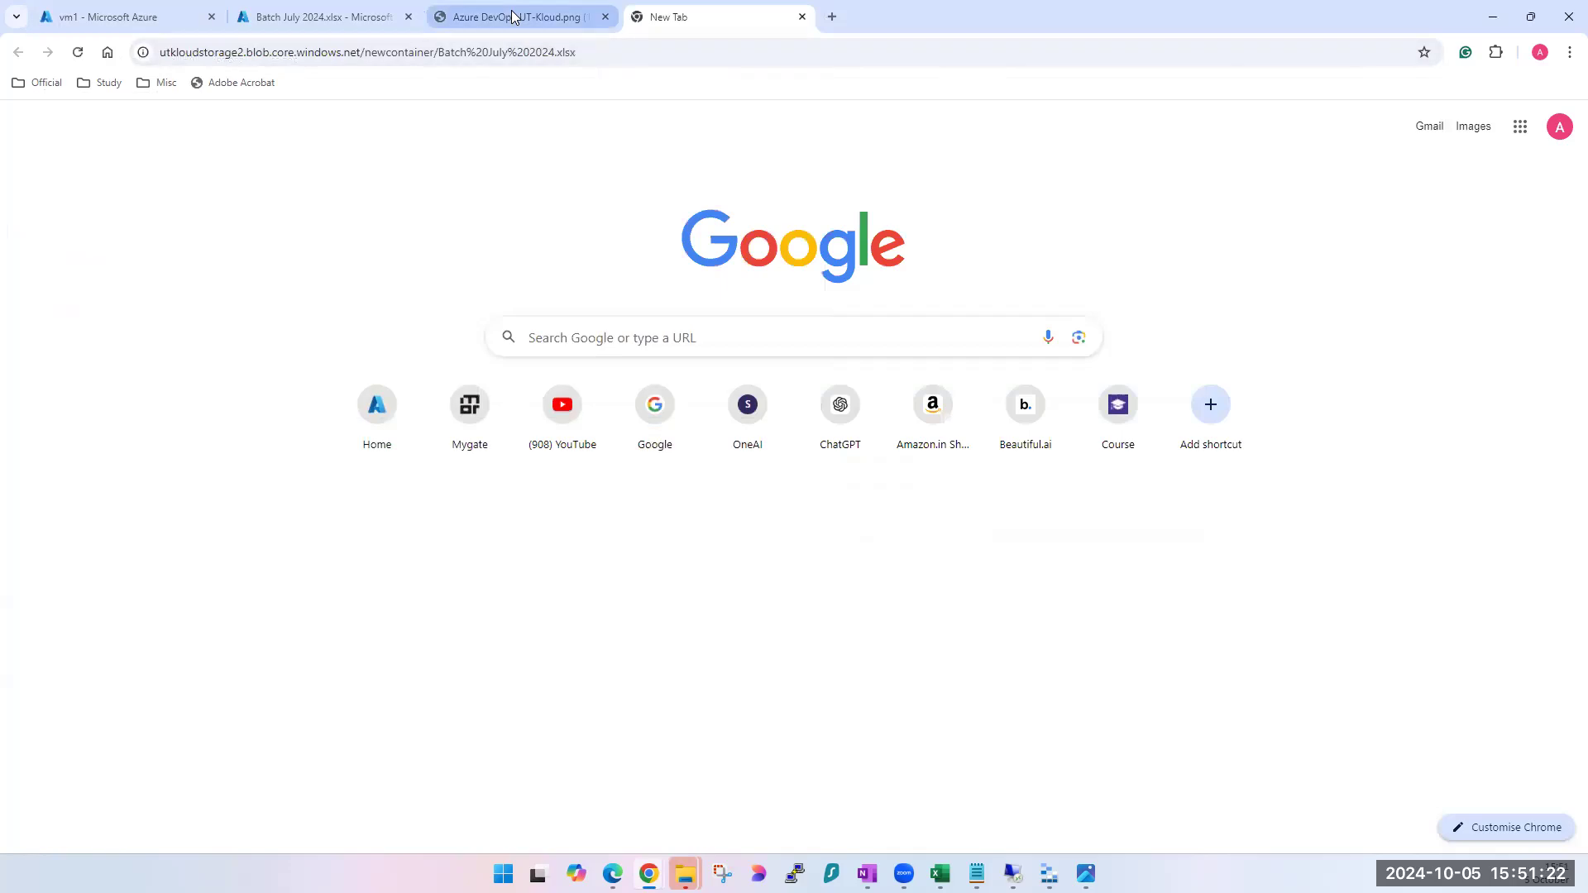
pyautogui.click(513, 17)
# Close the blob and container blades back to storage accounts, then open utkloudstorage2's Storage browser
pyautogui.click(347, 18)
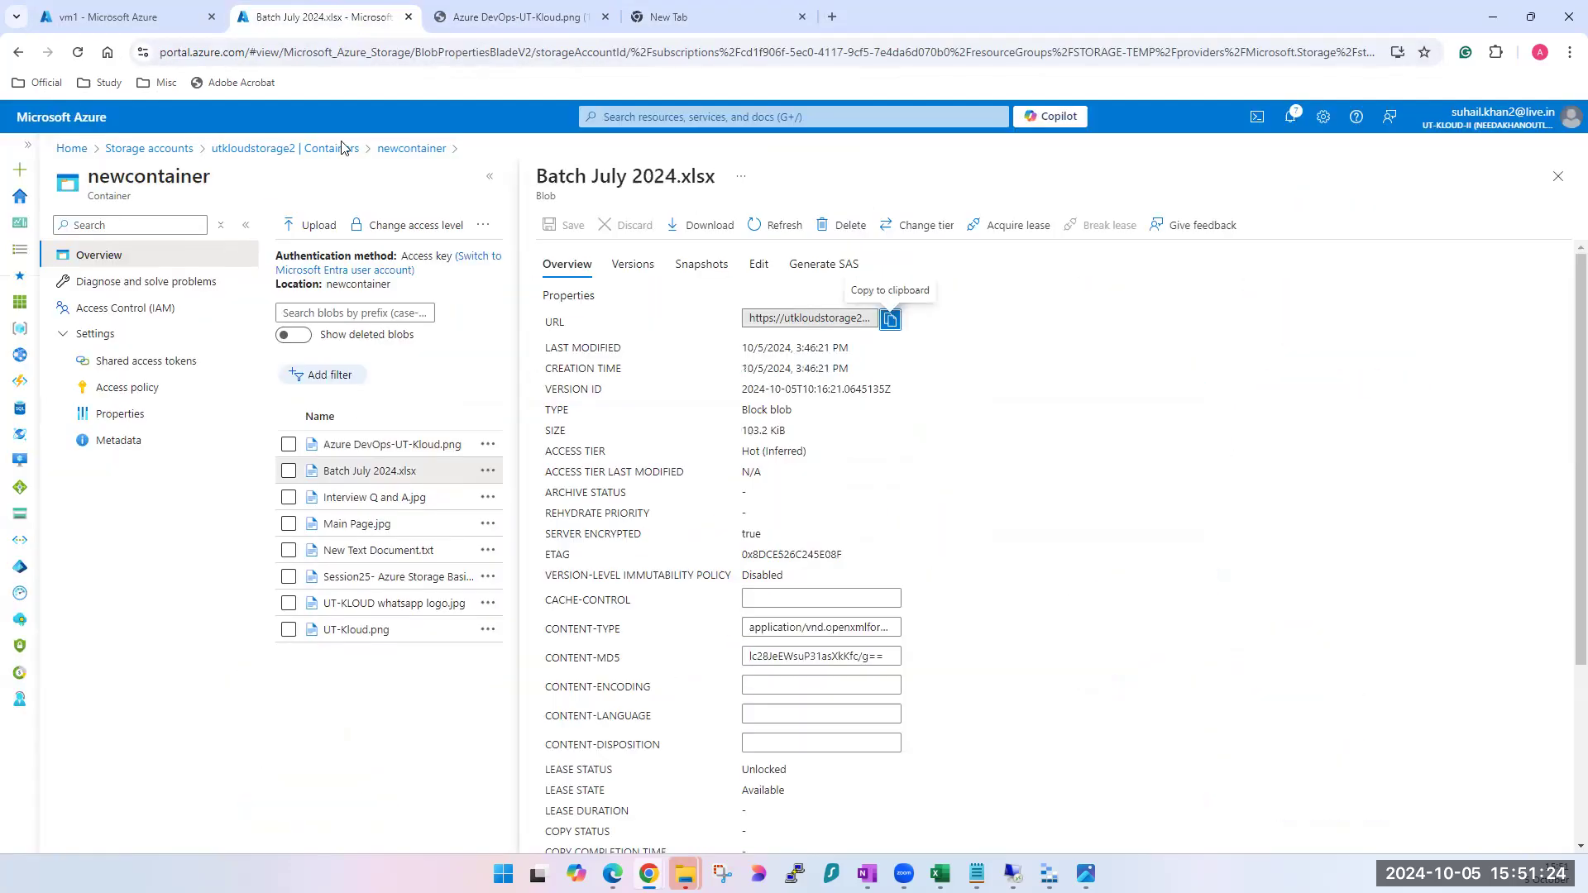
pyautogui.click(1557, 177)
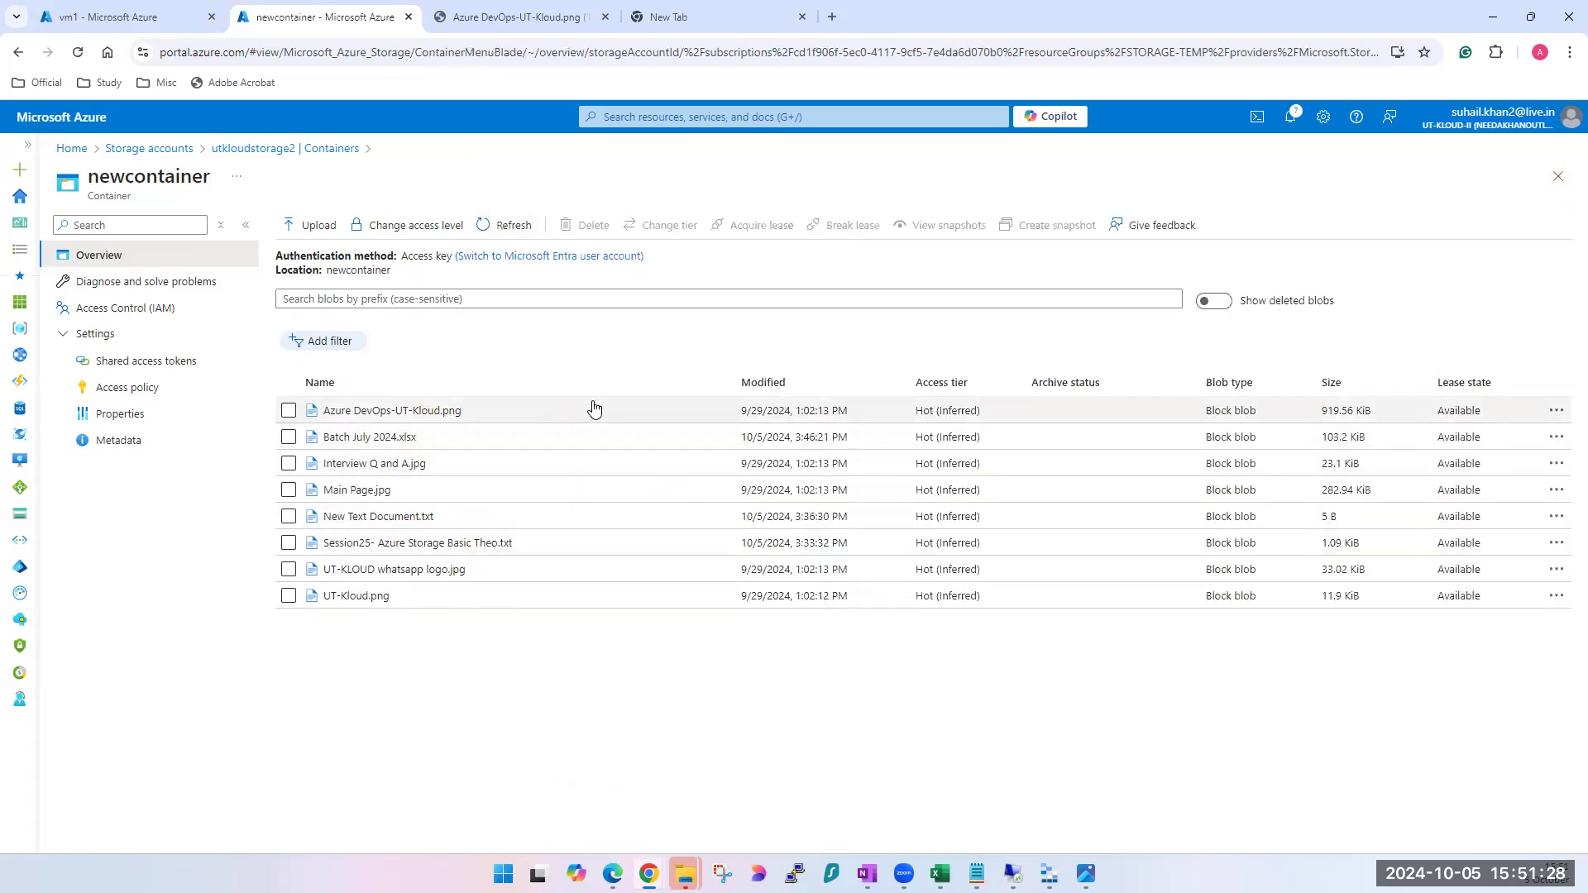
pyautogui.click(1557, 176)
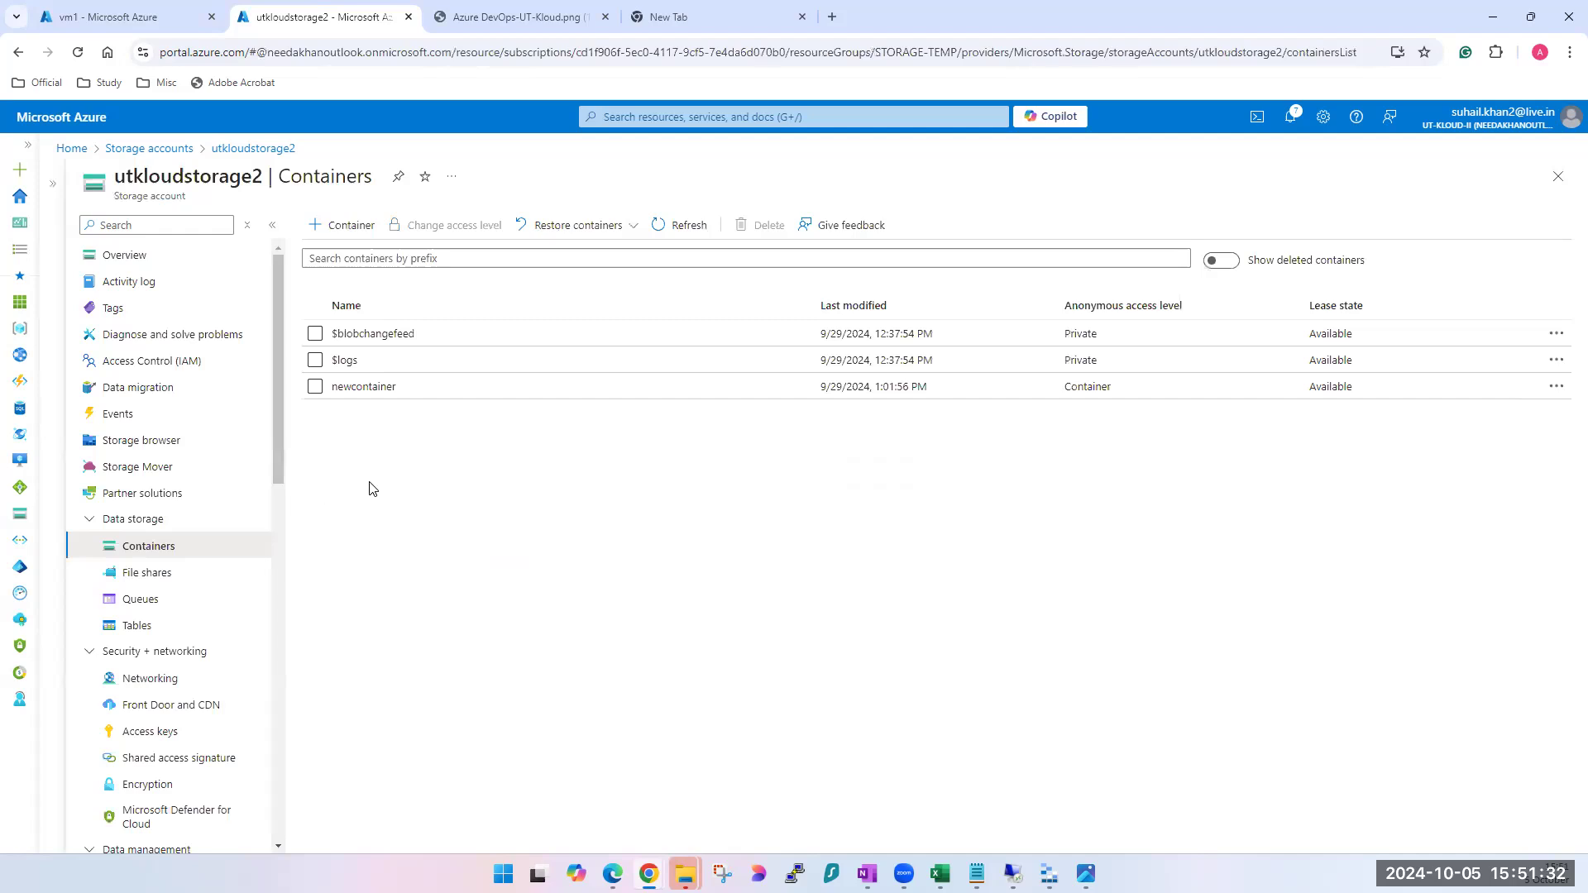
pyautogui.click(1557, 176)
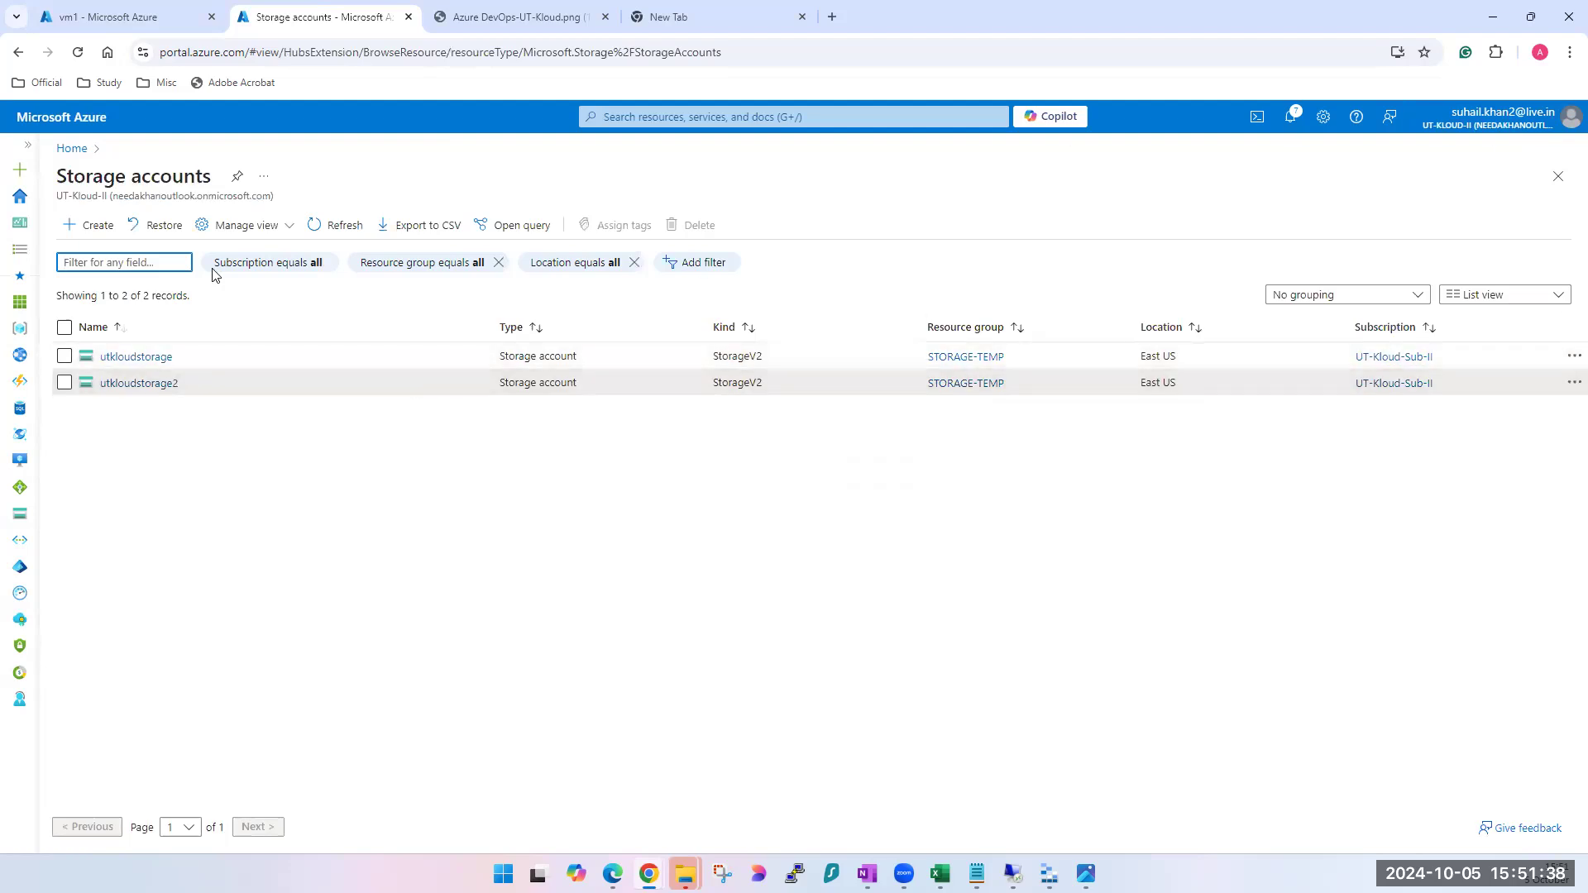
pyautogui.click(139, 383)
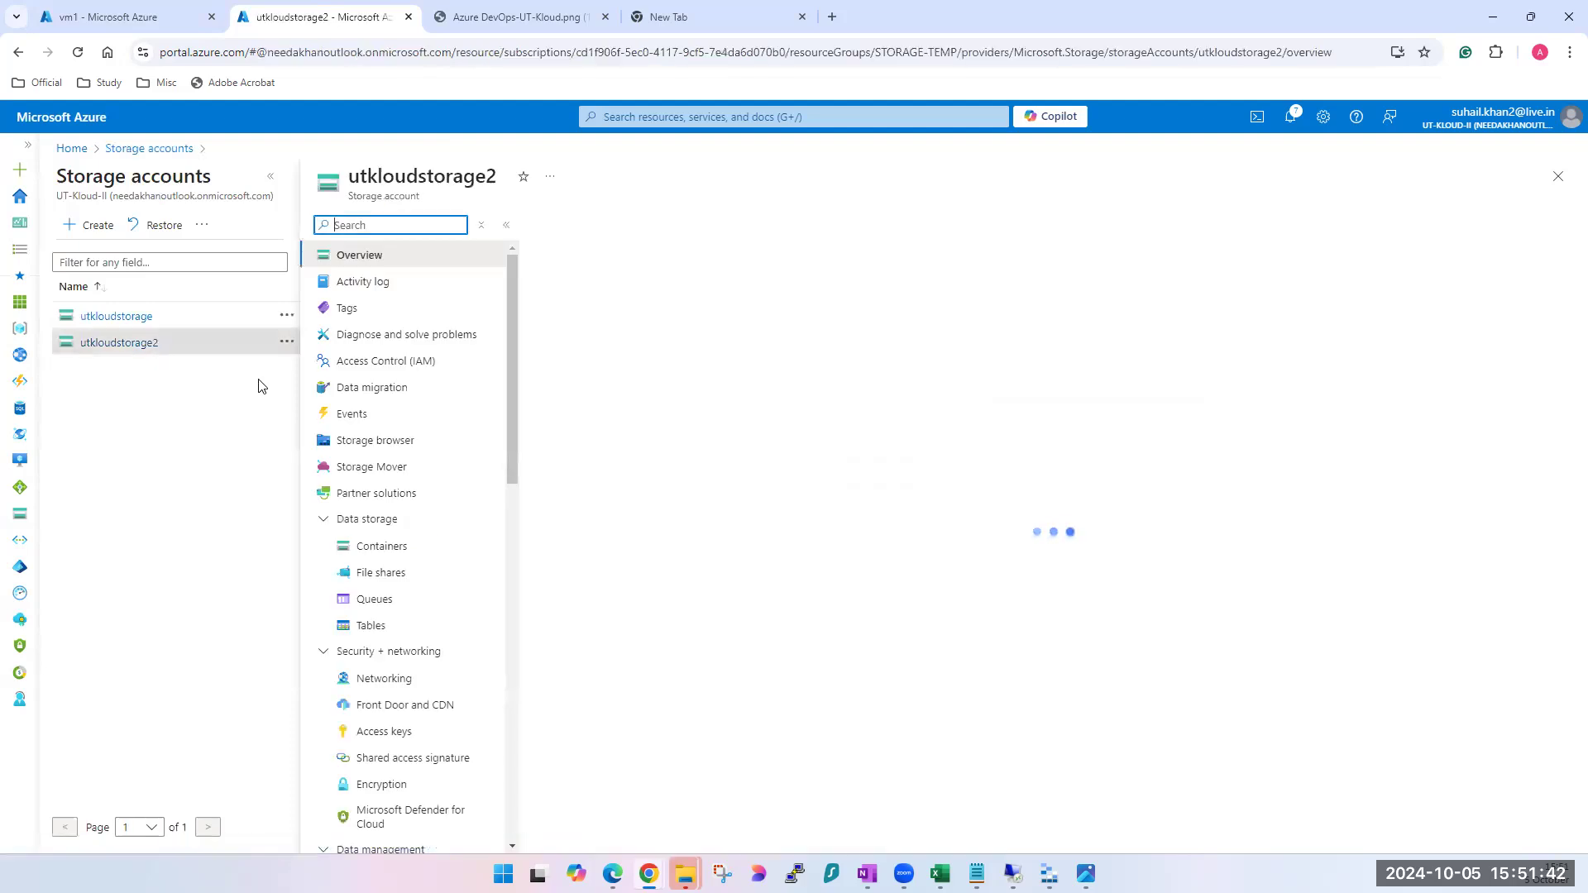
pyautogui.click(276, 182)
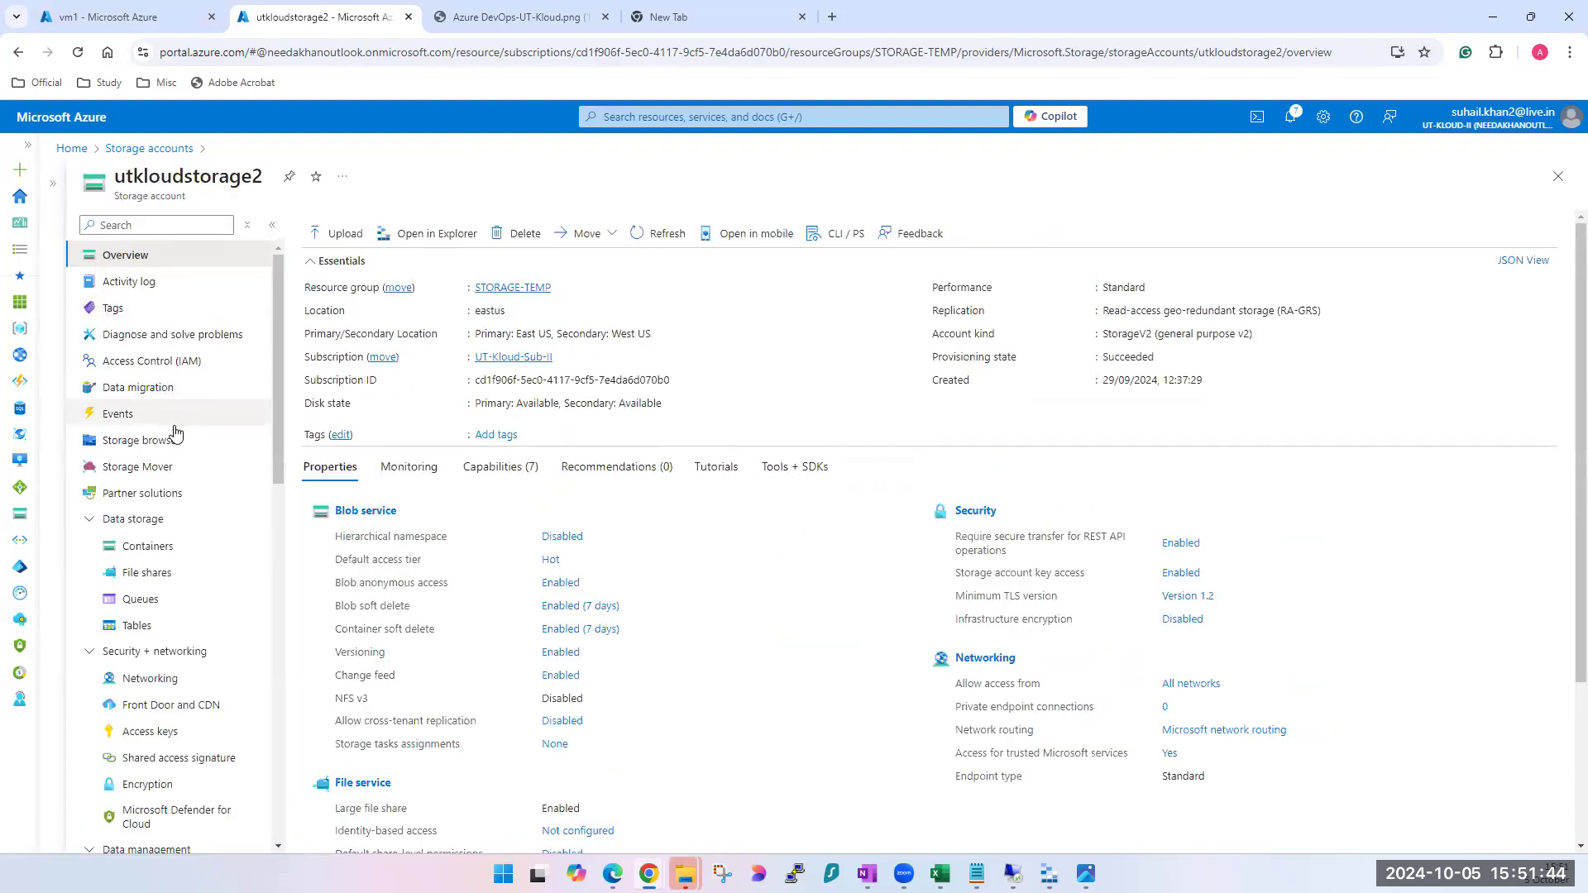
pyautogui.click(134, 447)
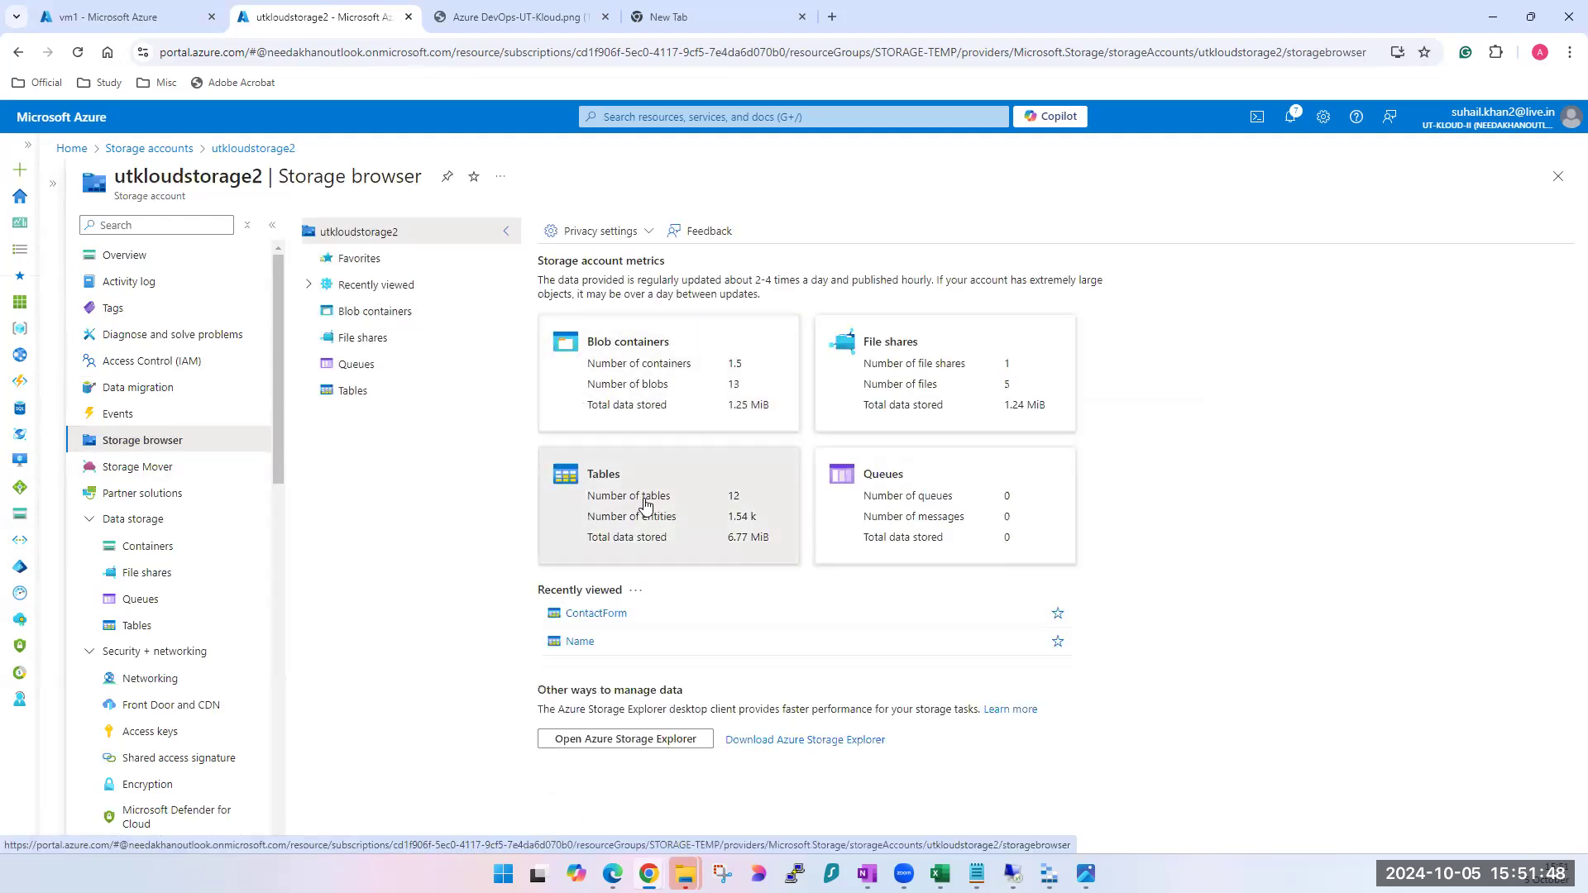
# Open newcontainer under Blob containers, start an upload, then cancel it without choosing a file
pyautogui.click(655, 350)
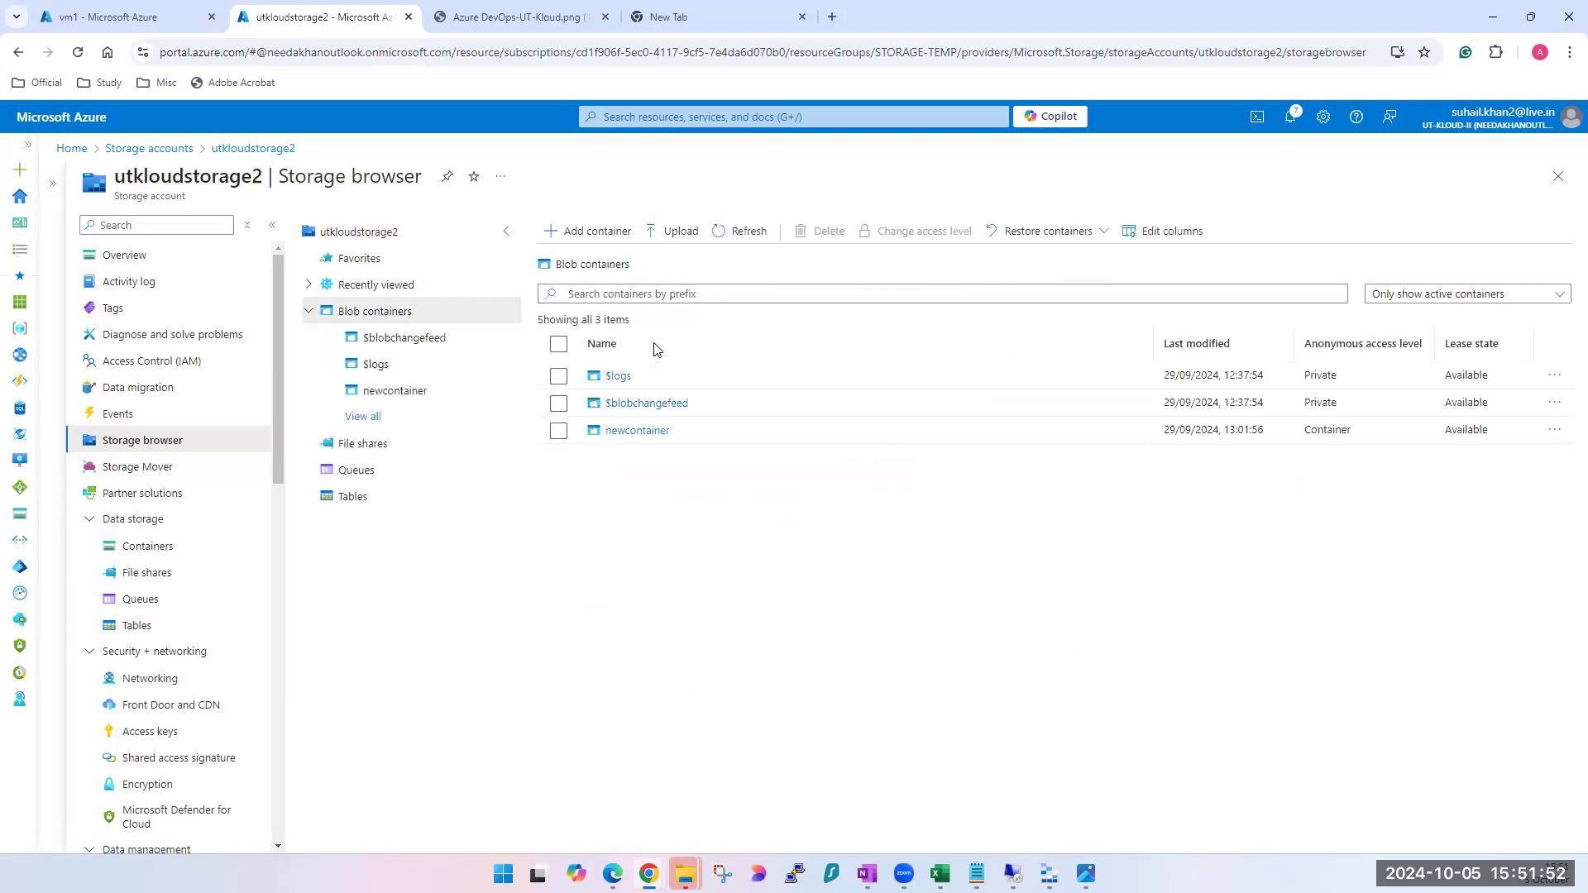
pyautogui.click(622, 432)
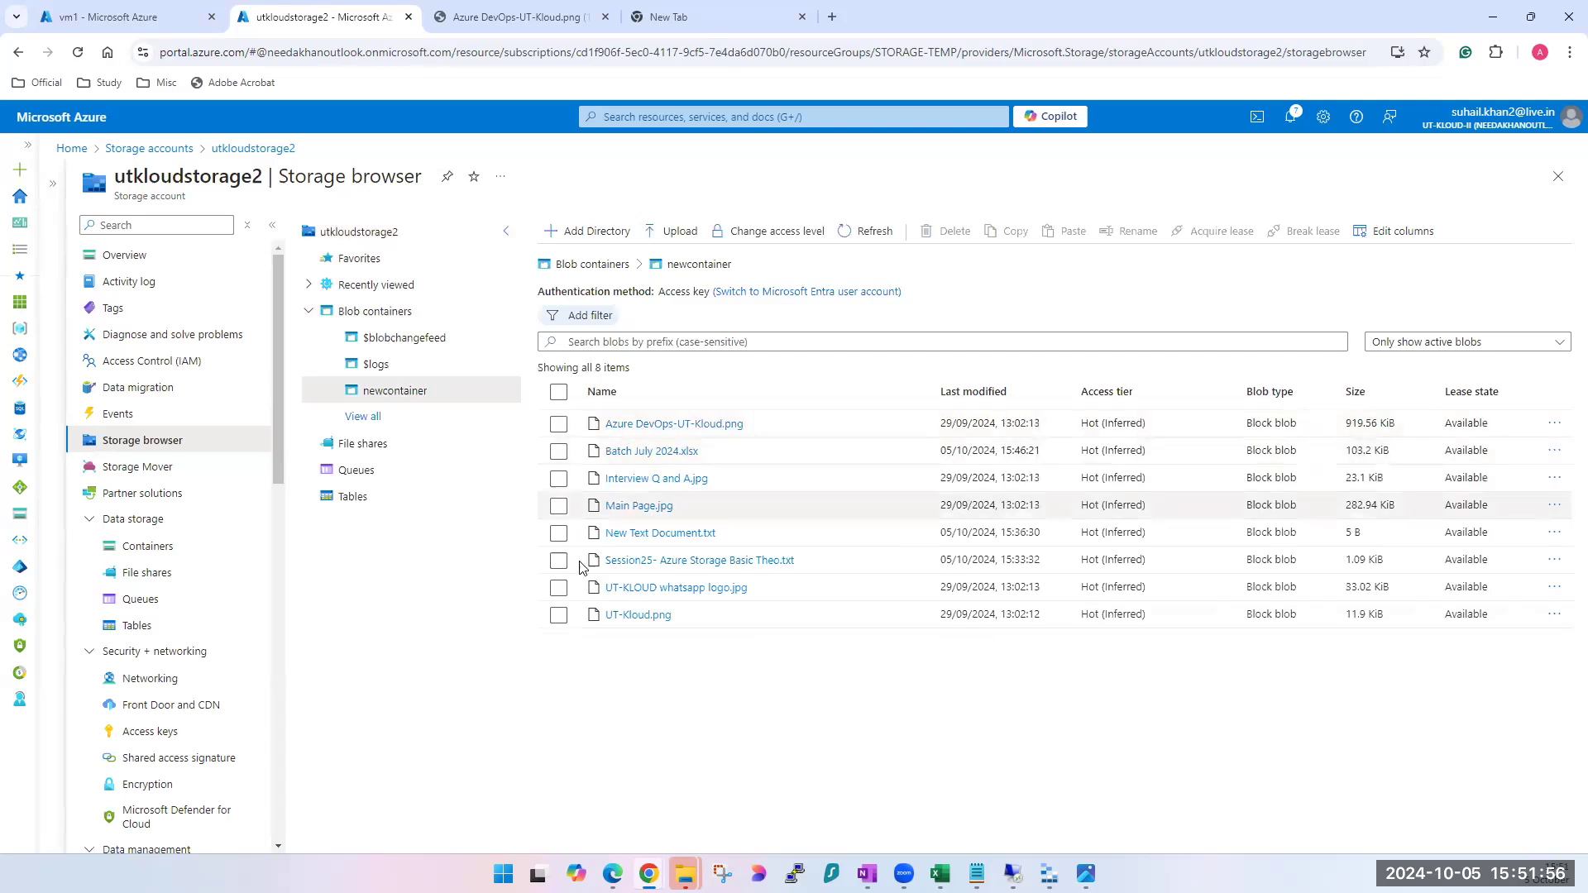
pyautogui.click(673, 232)
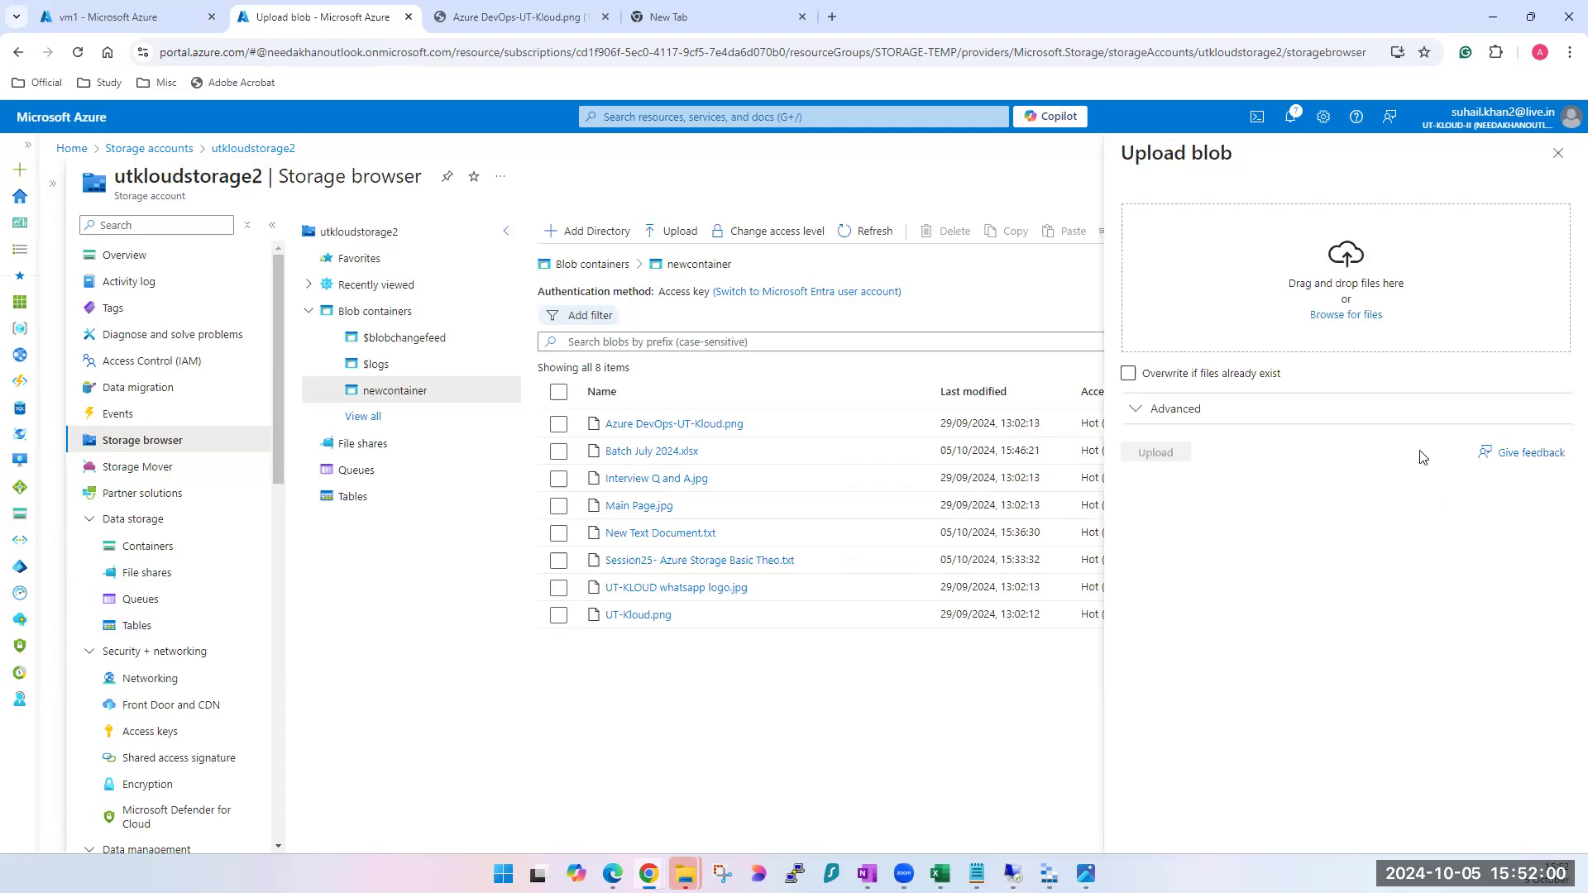
pyautogui.click(1360, 316)
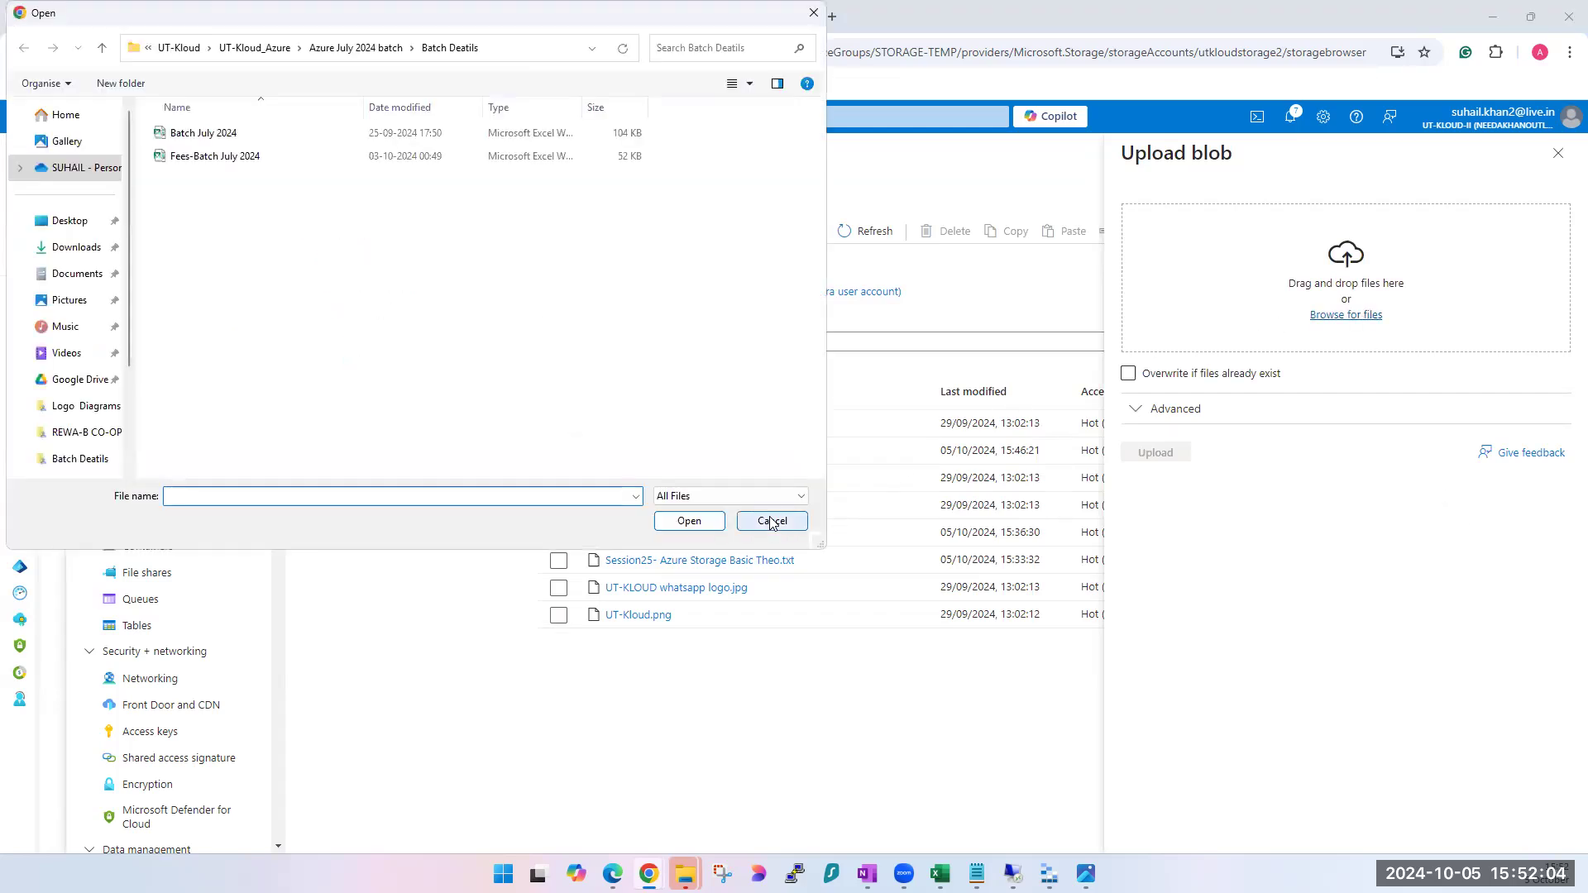
pyautogui.click(772, 521)
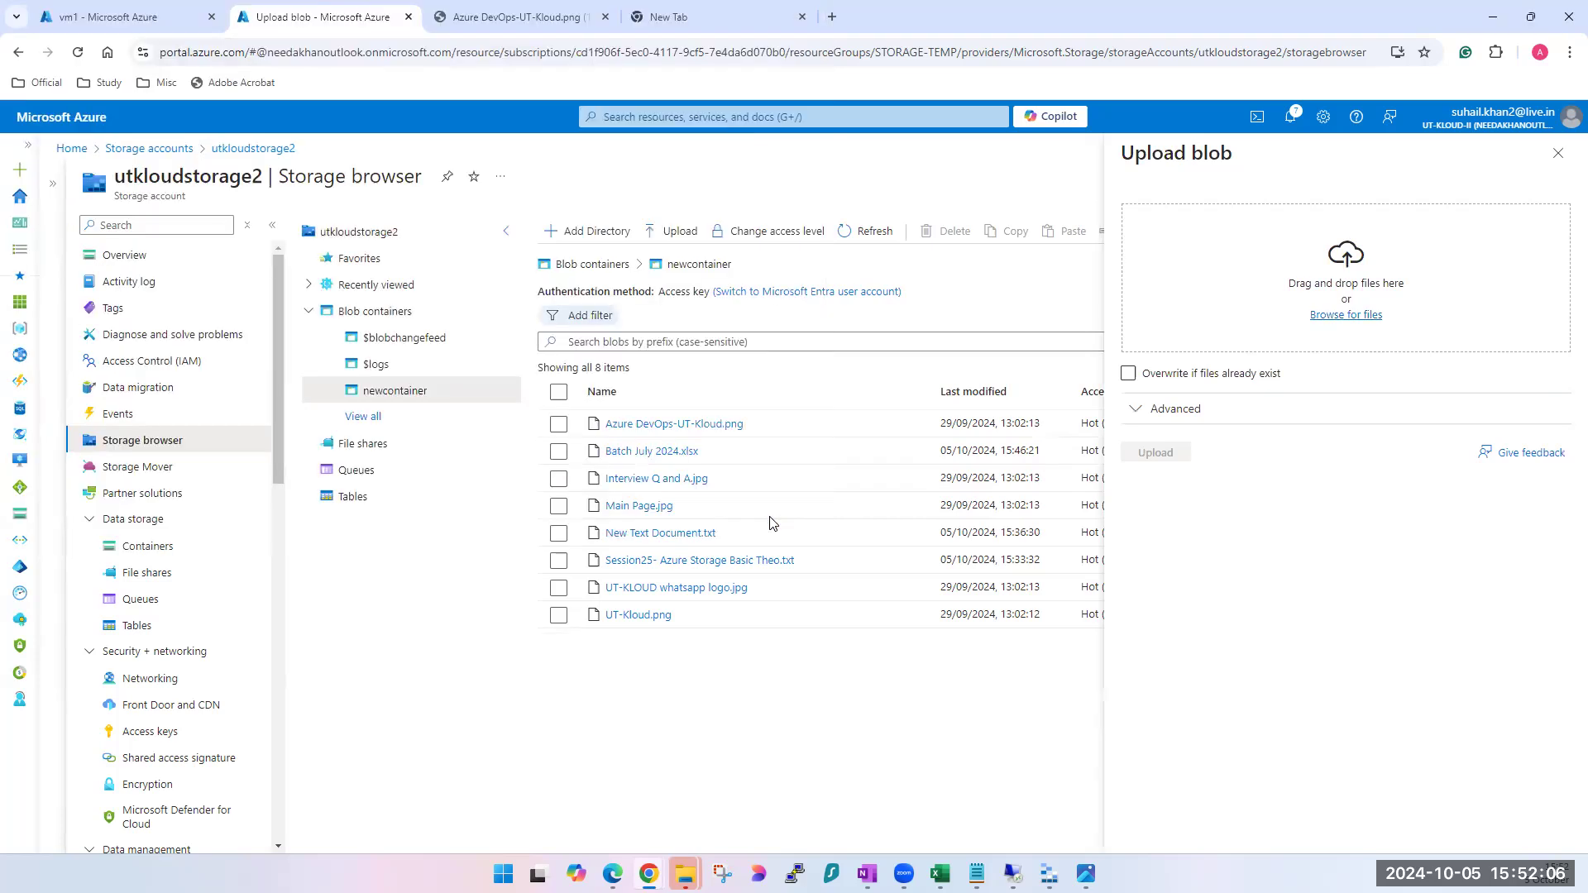
pyautogui.click(1559, 155)
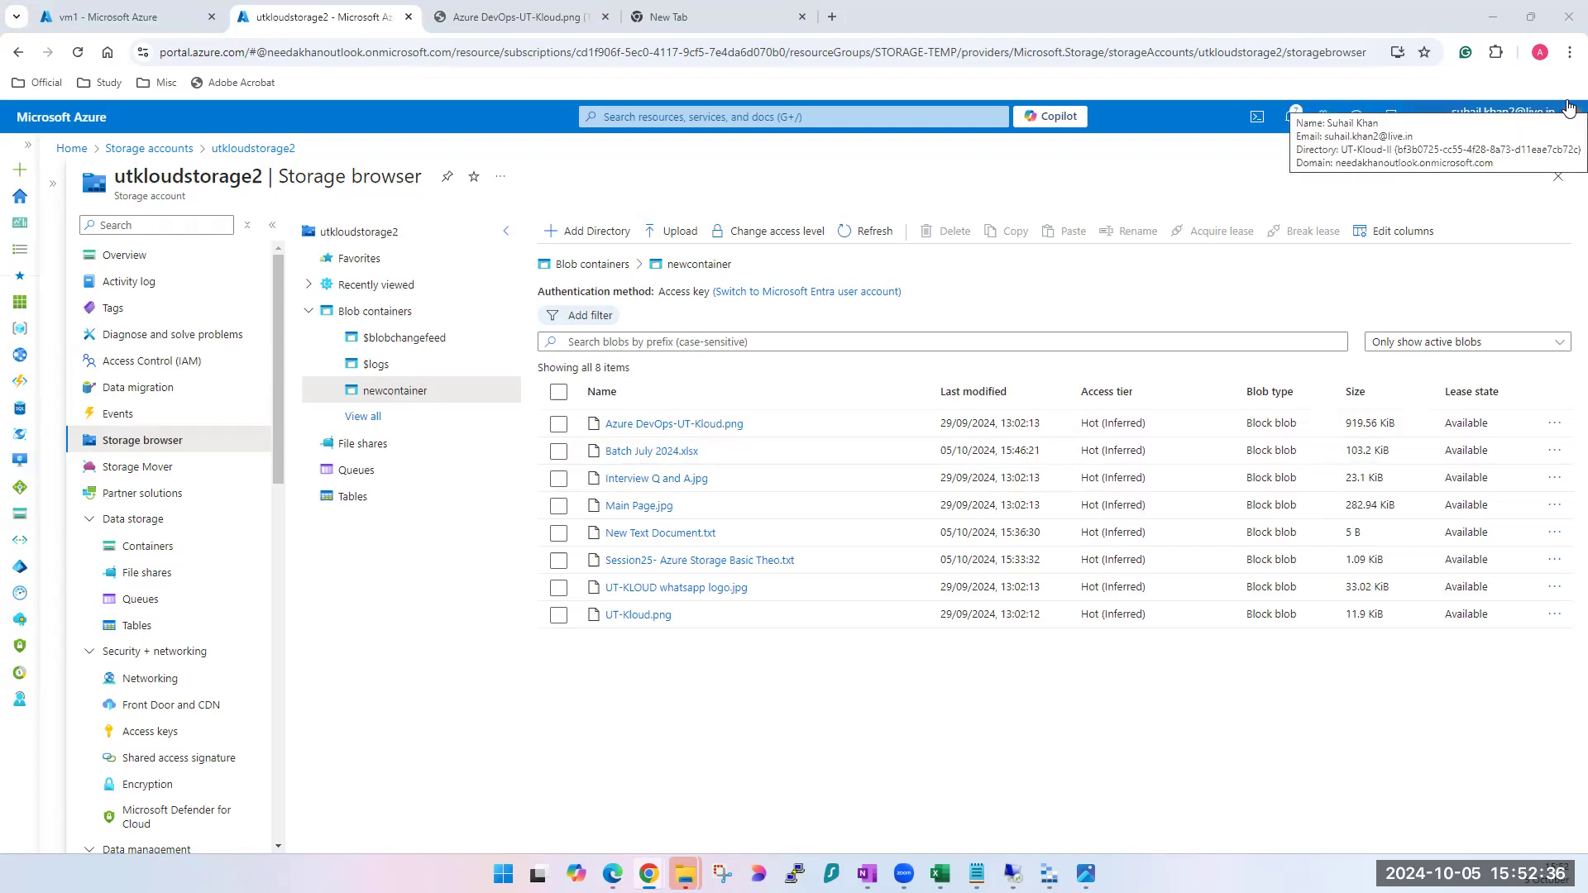
pyautogui.moveTo(1052, 873)
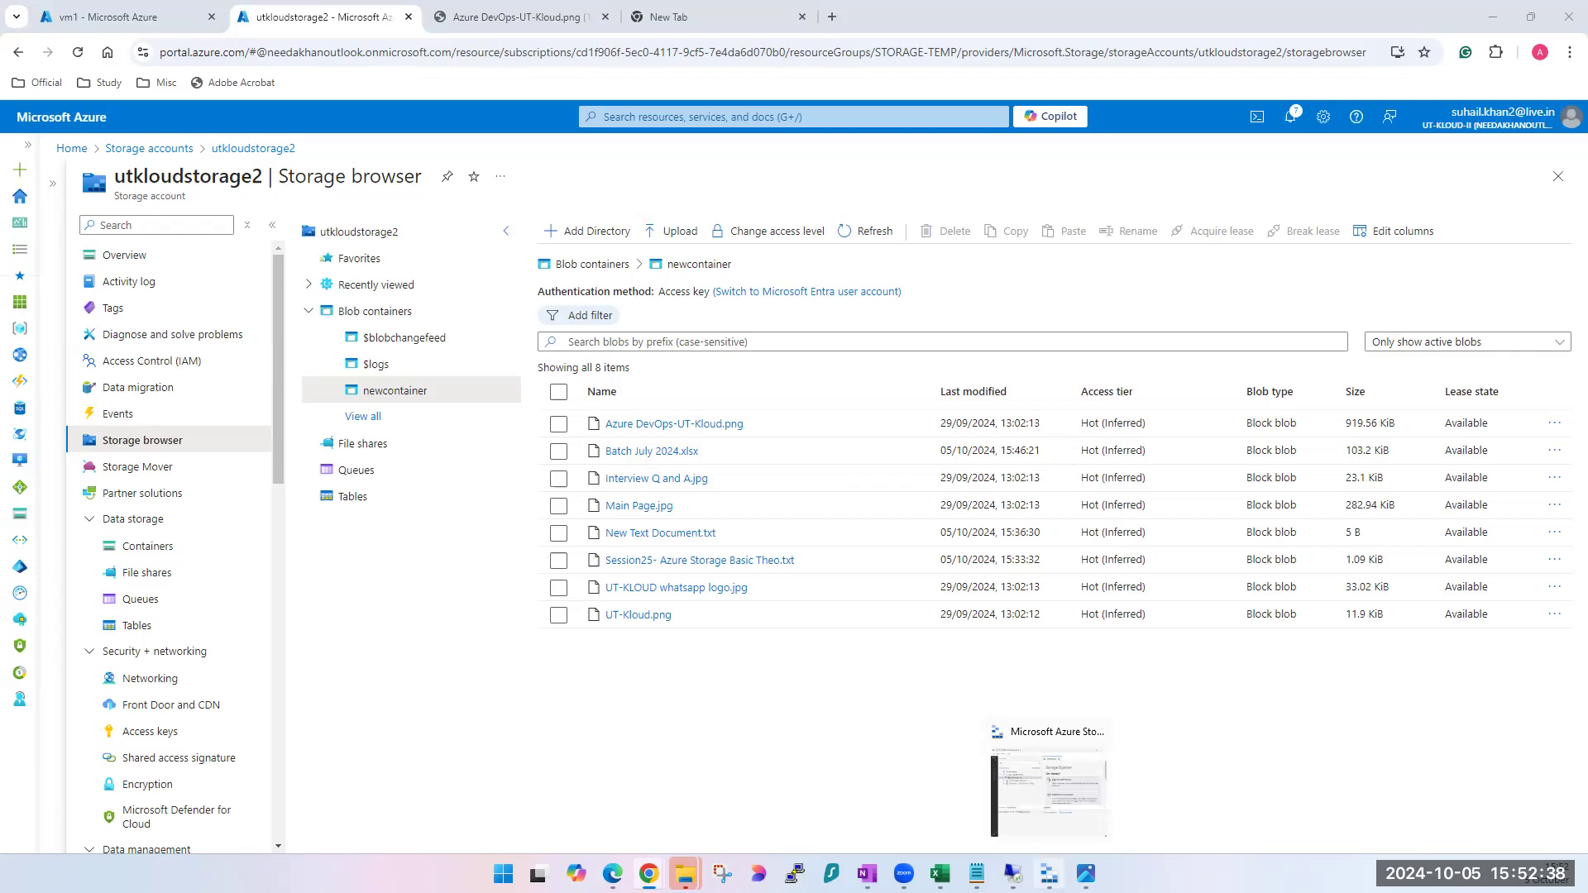
pyautogui.click(1086, 873)
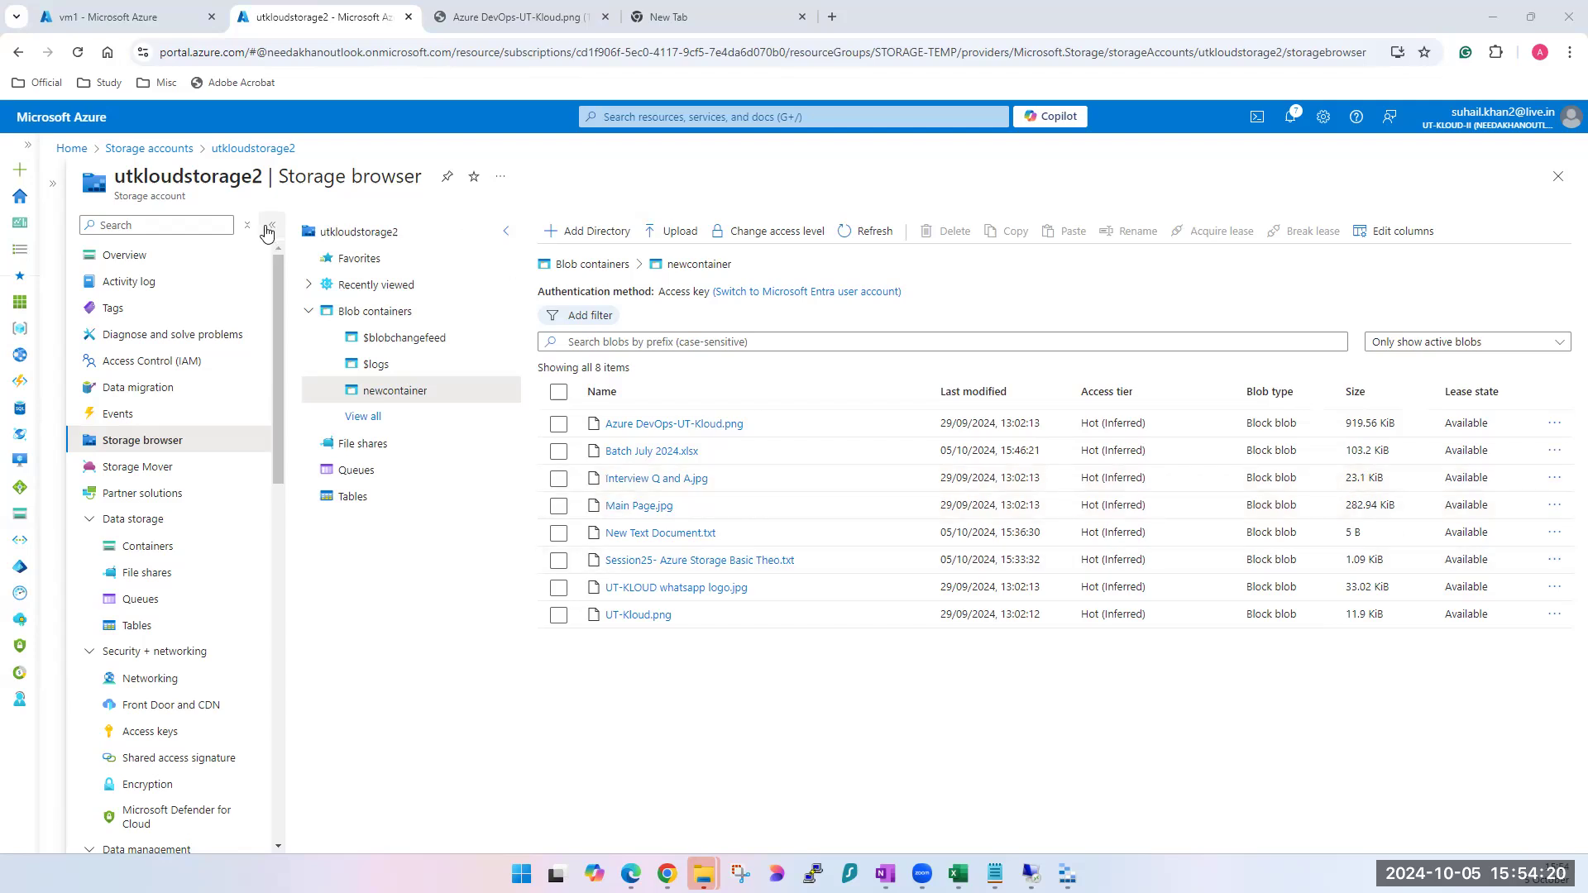
# With developer tools opened via F12, copy the Azure DevOps-UT-Kloud.png URL, then close DevTools
pyautogui.click(270, 226)
pyautogui.press('F12')
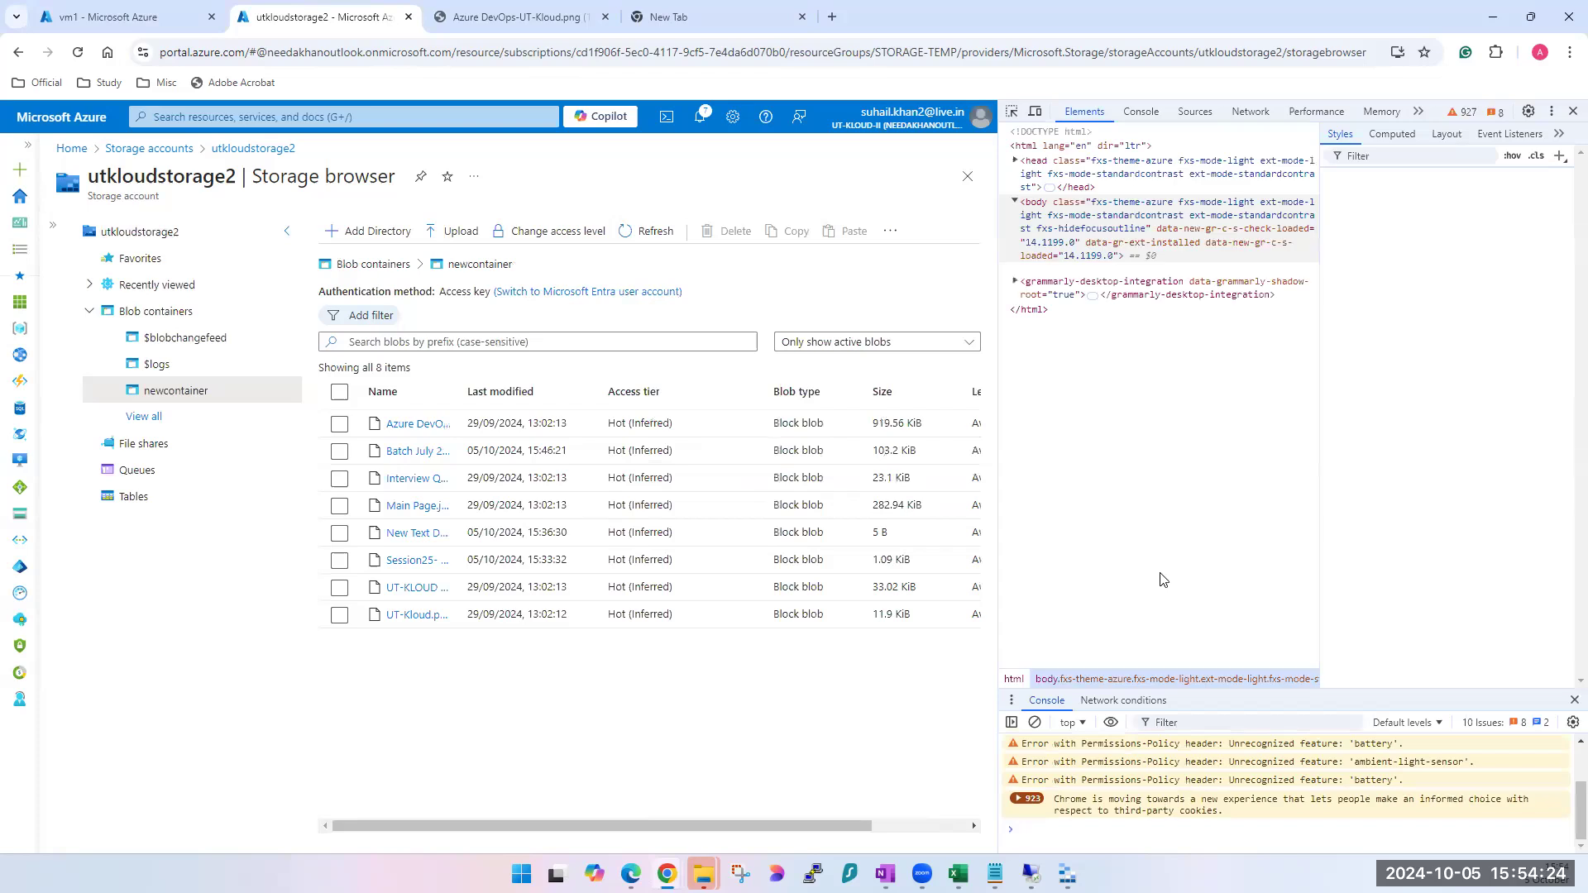
pyautogui.scroll(-3, 1152, 527)
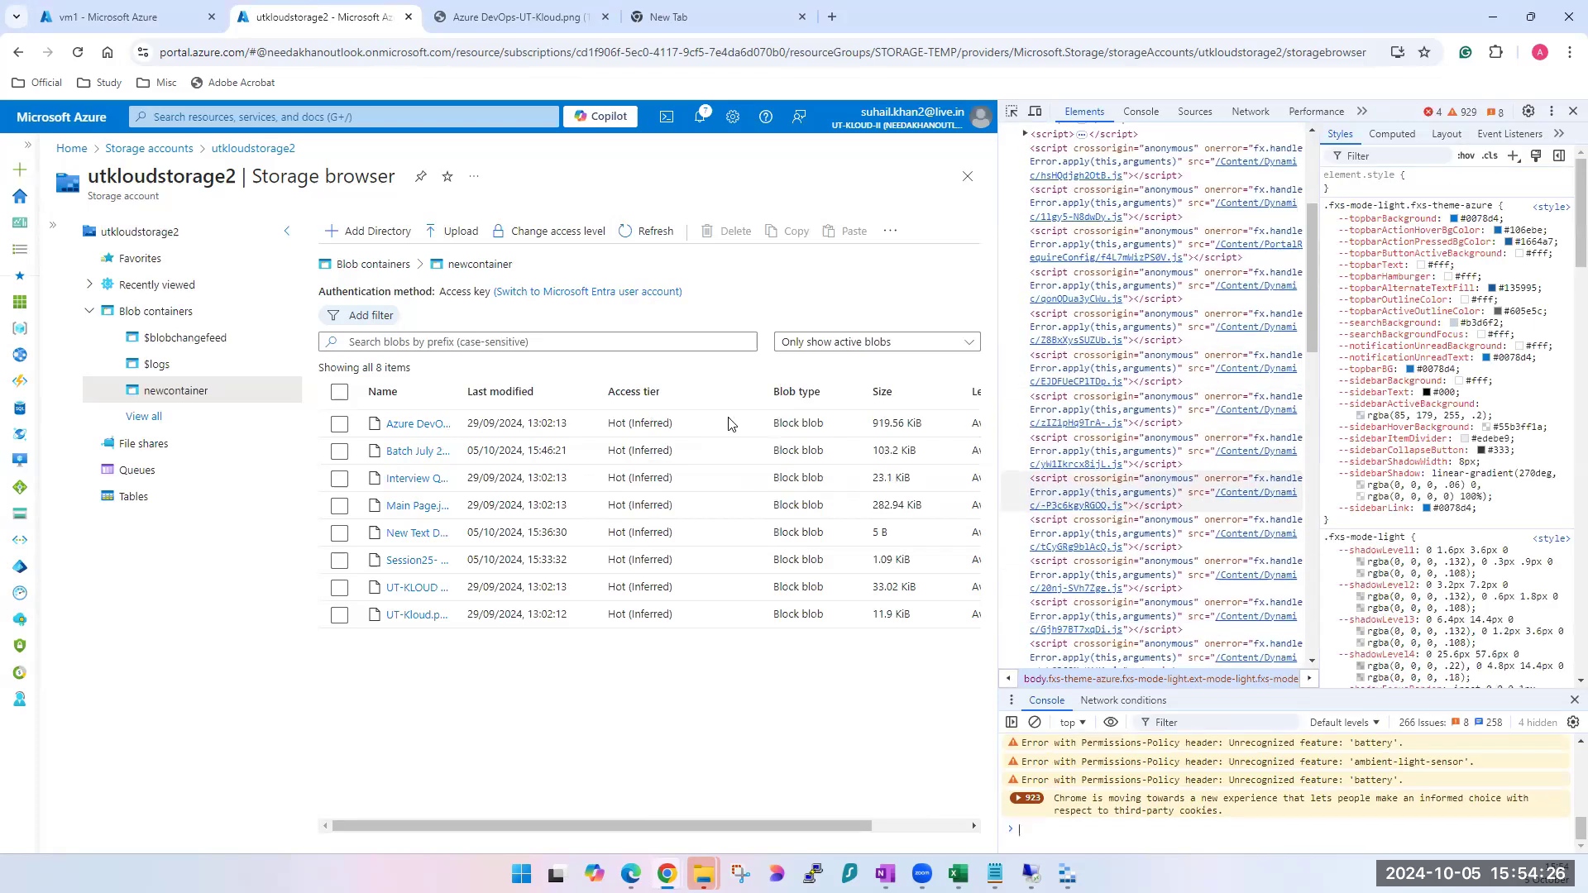
pyautogui.click(421, 427)
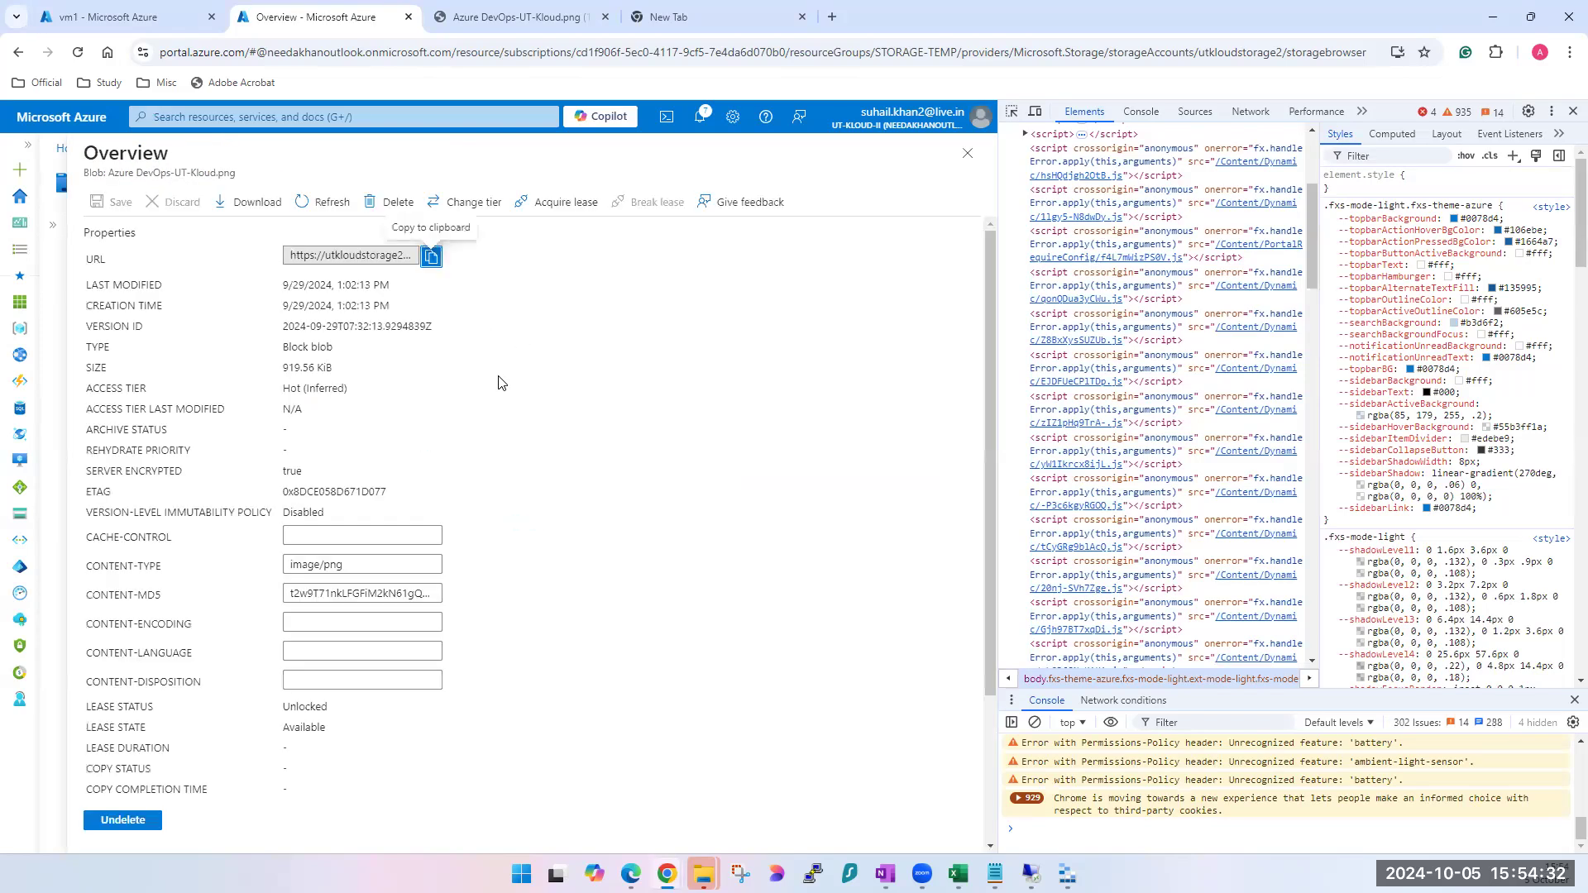
pyautogui.click(431, 258)
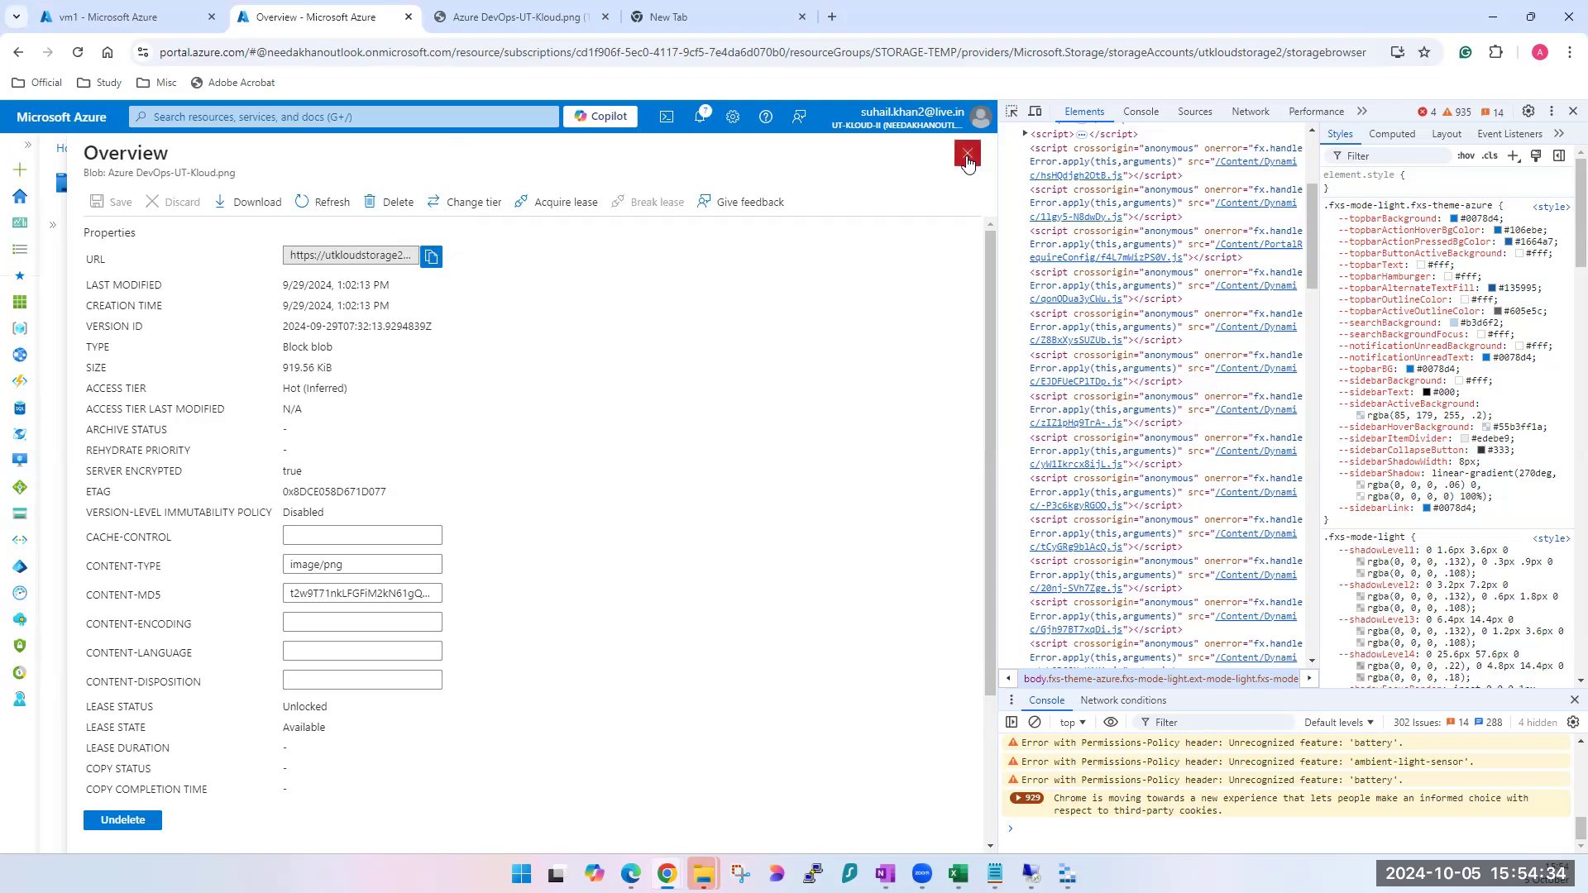
pyautogui.click(968, 156)
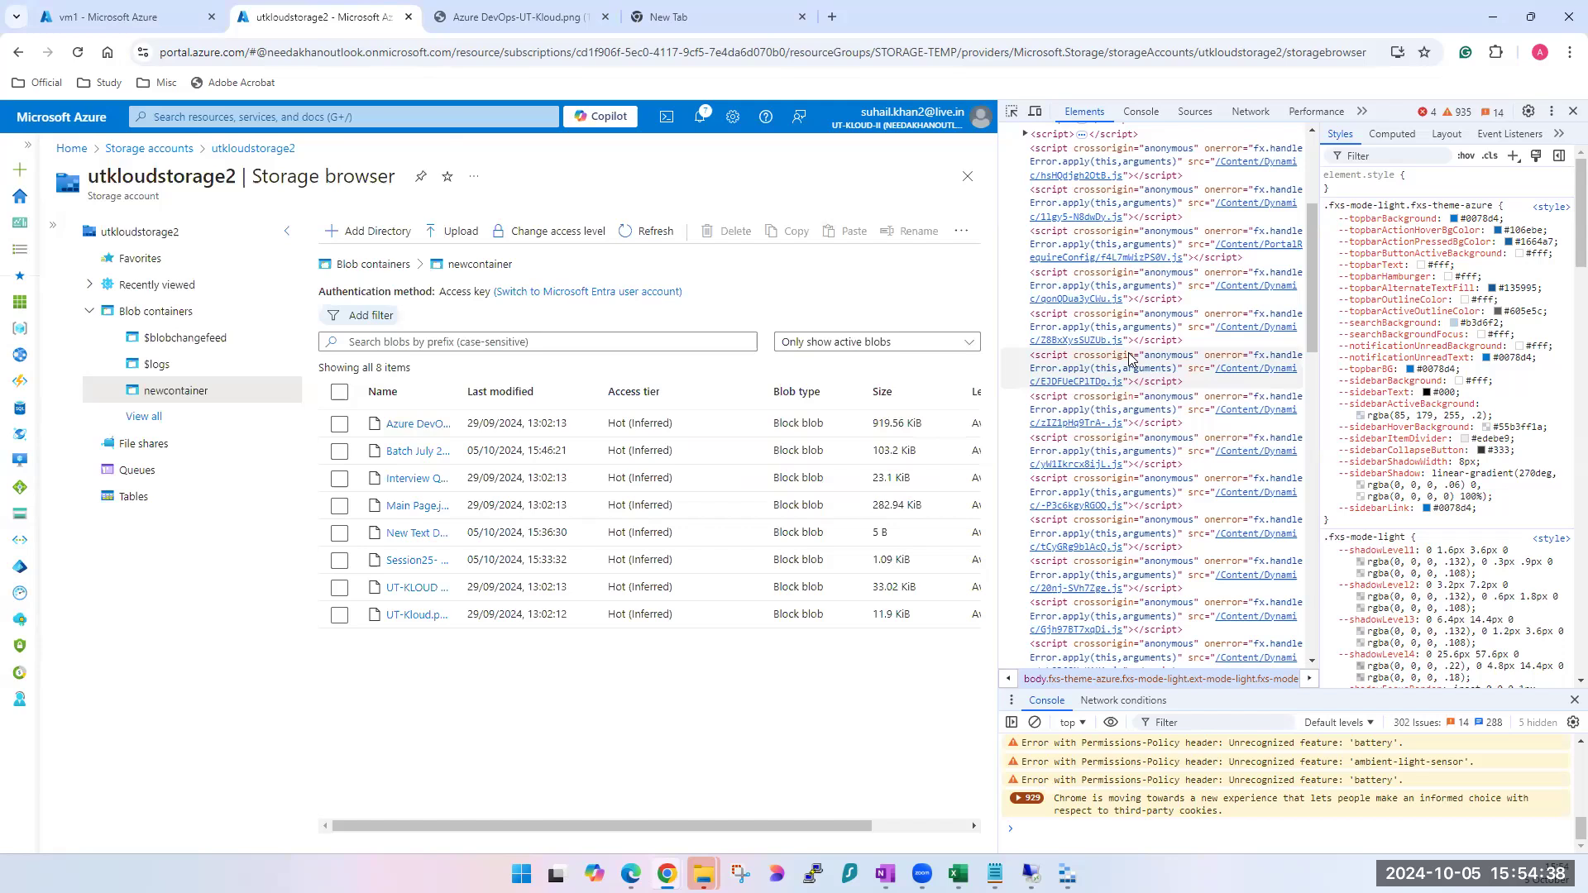
pyautogui.click(1573, 111)
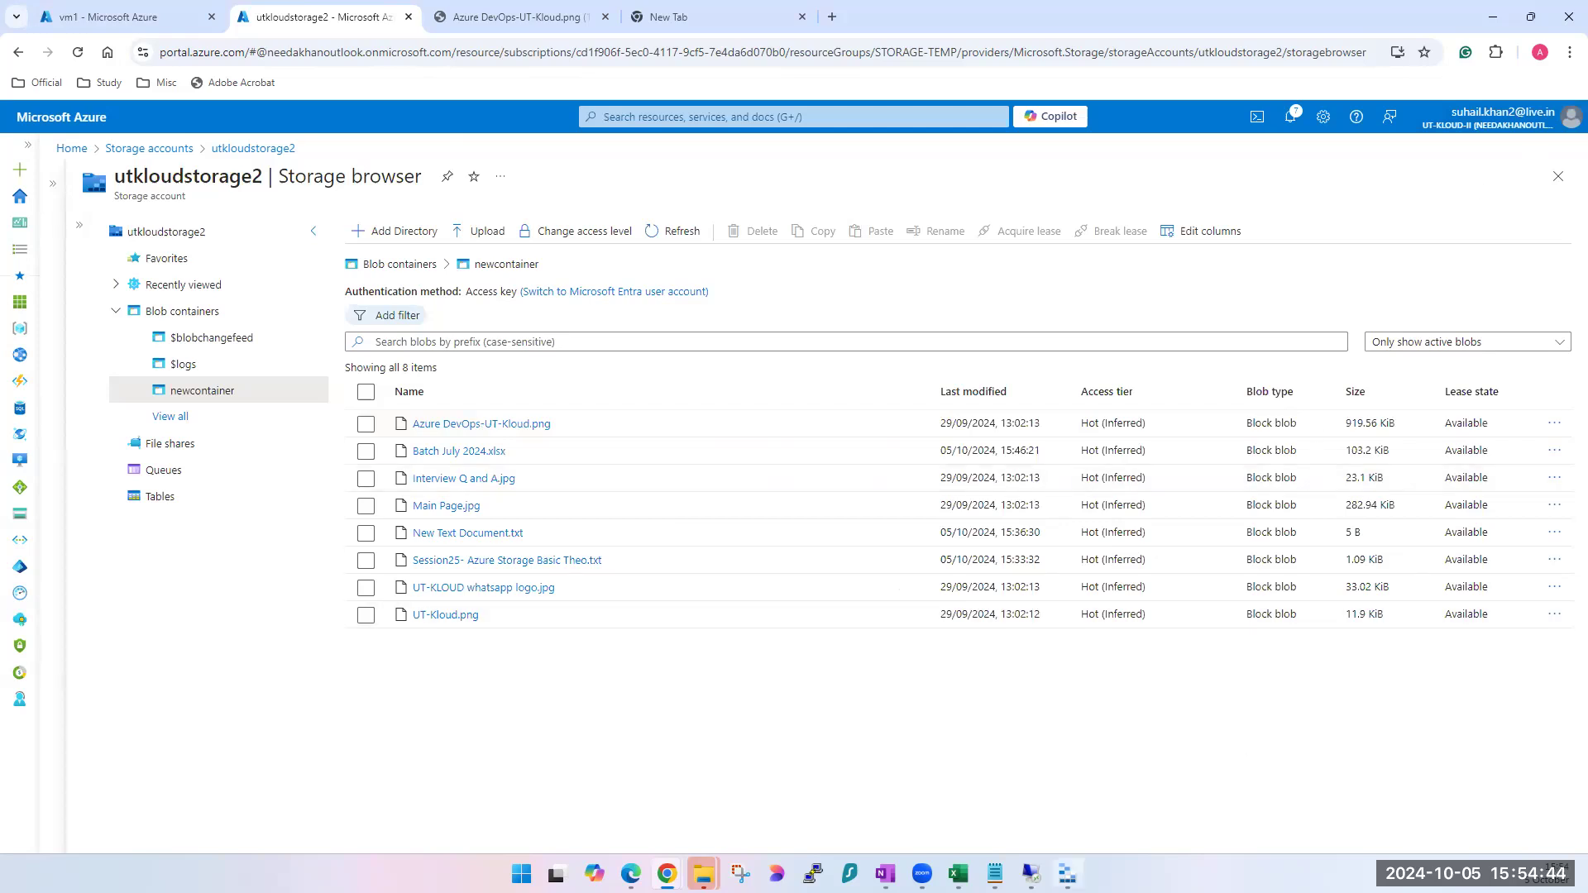
pyautogui.moveTo(1067, 873)
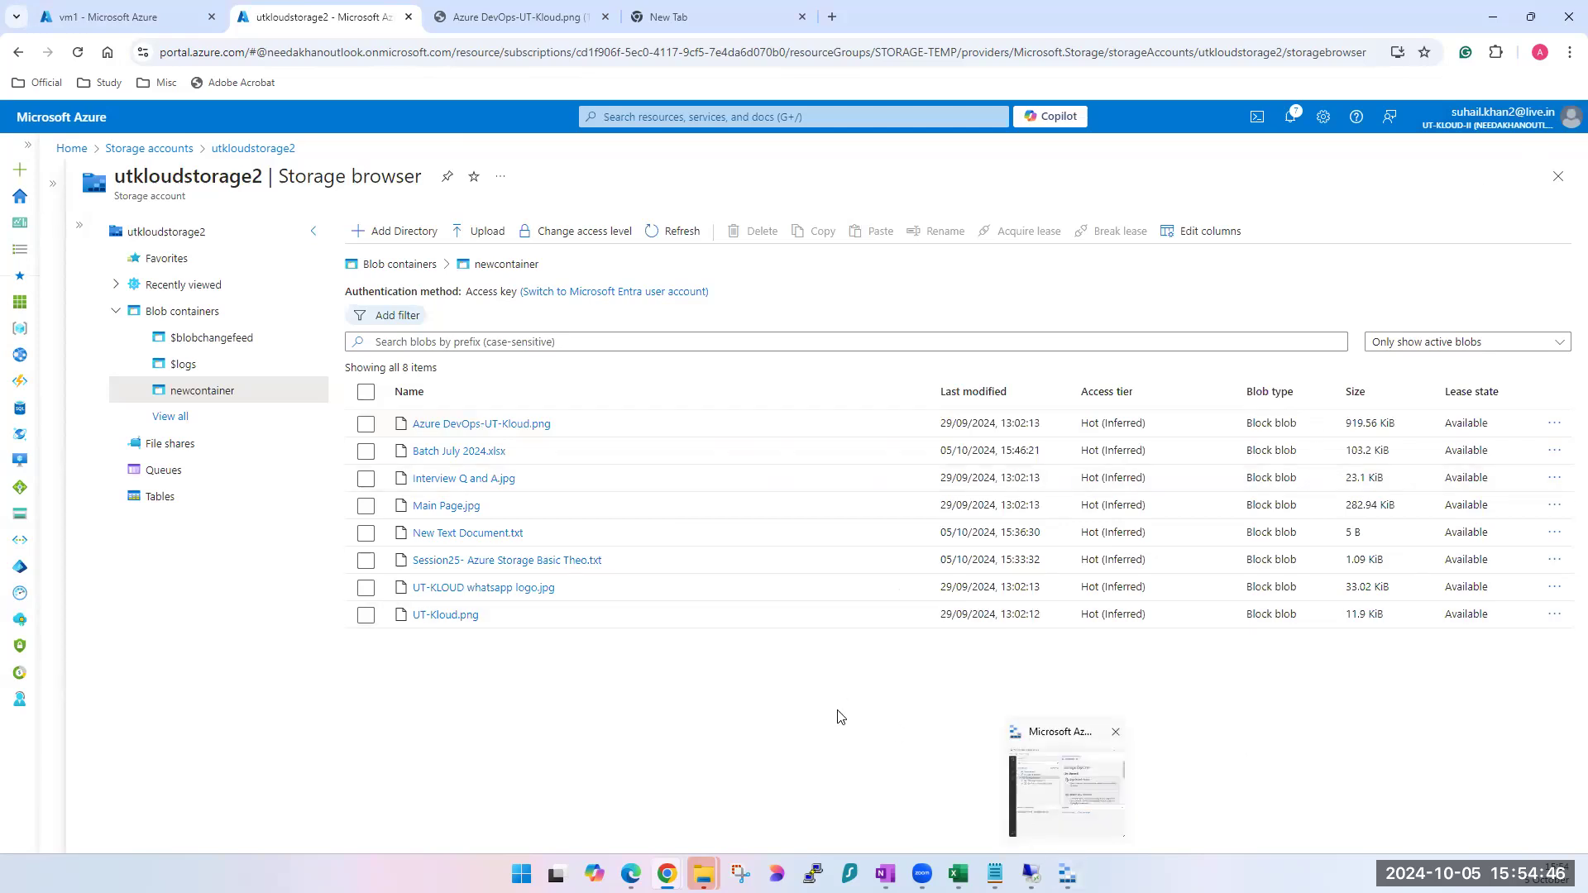
# Close Storage browser and reopen the utkloudstorage2 overview to confirm storage account key access is Enabled
pyautogui.click(1558, 176)
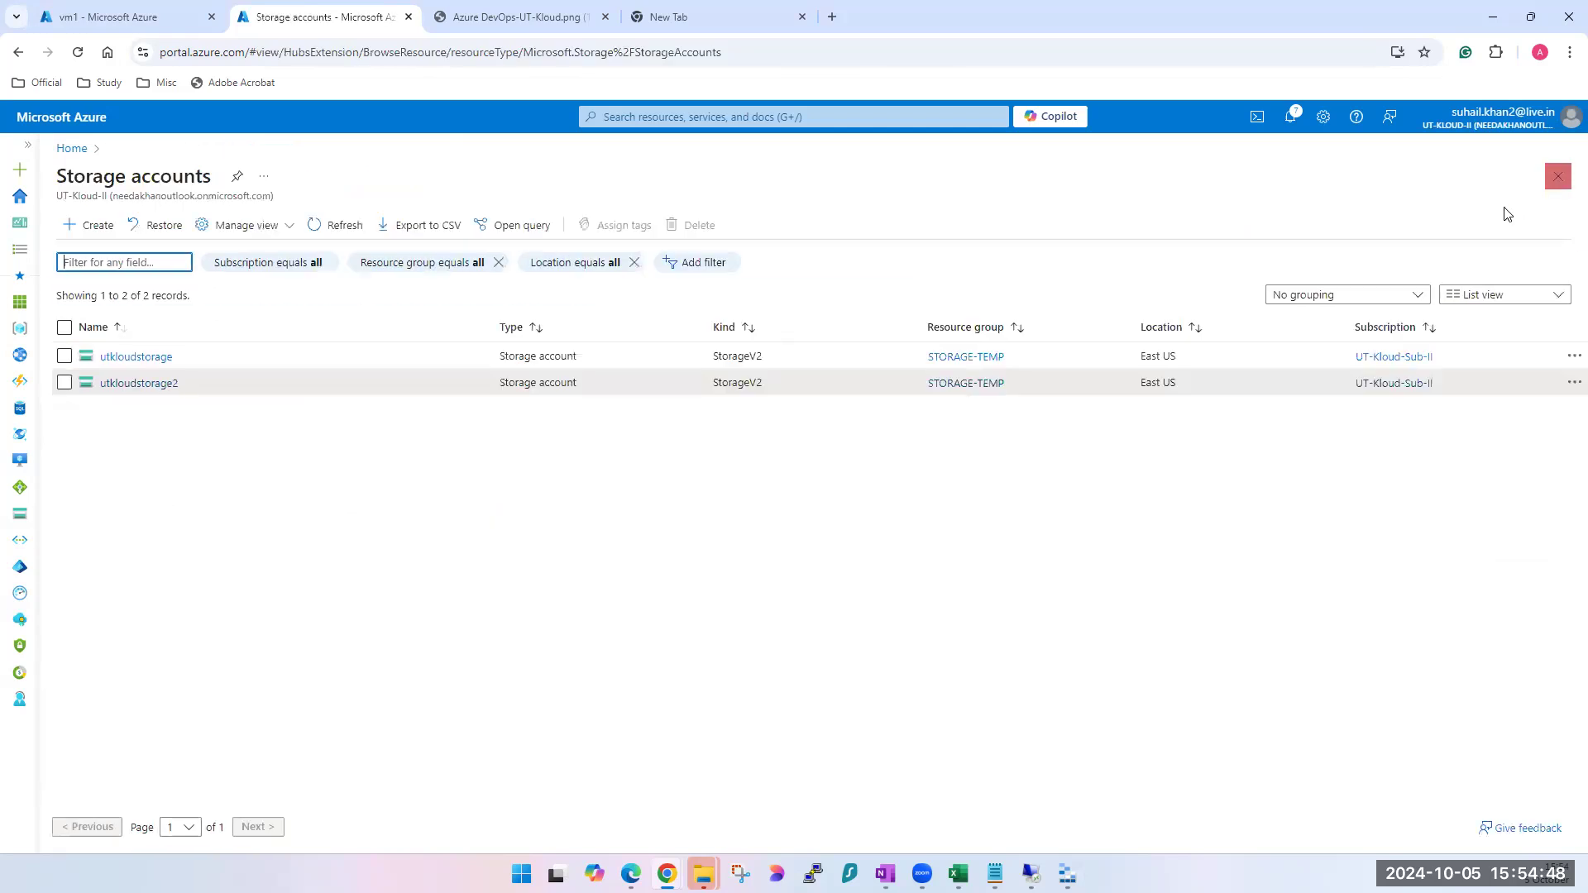
pyautogui.click(120, 385)
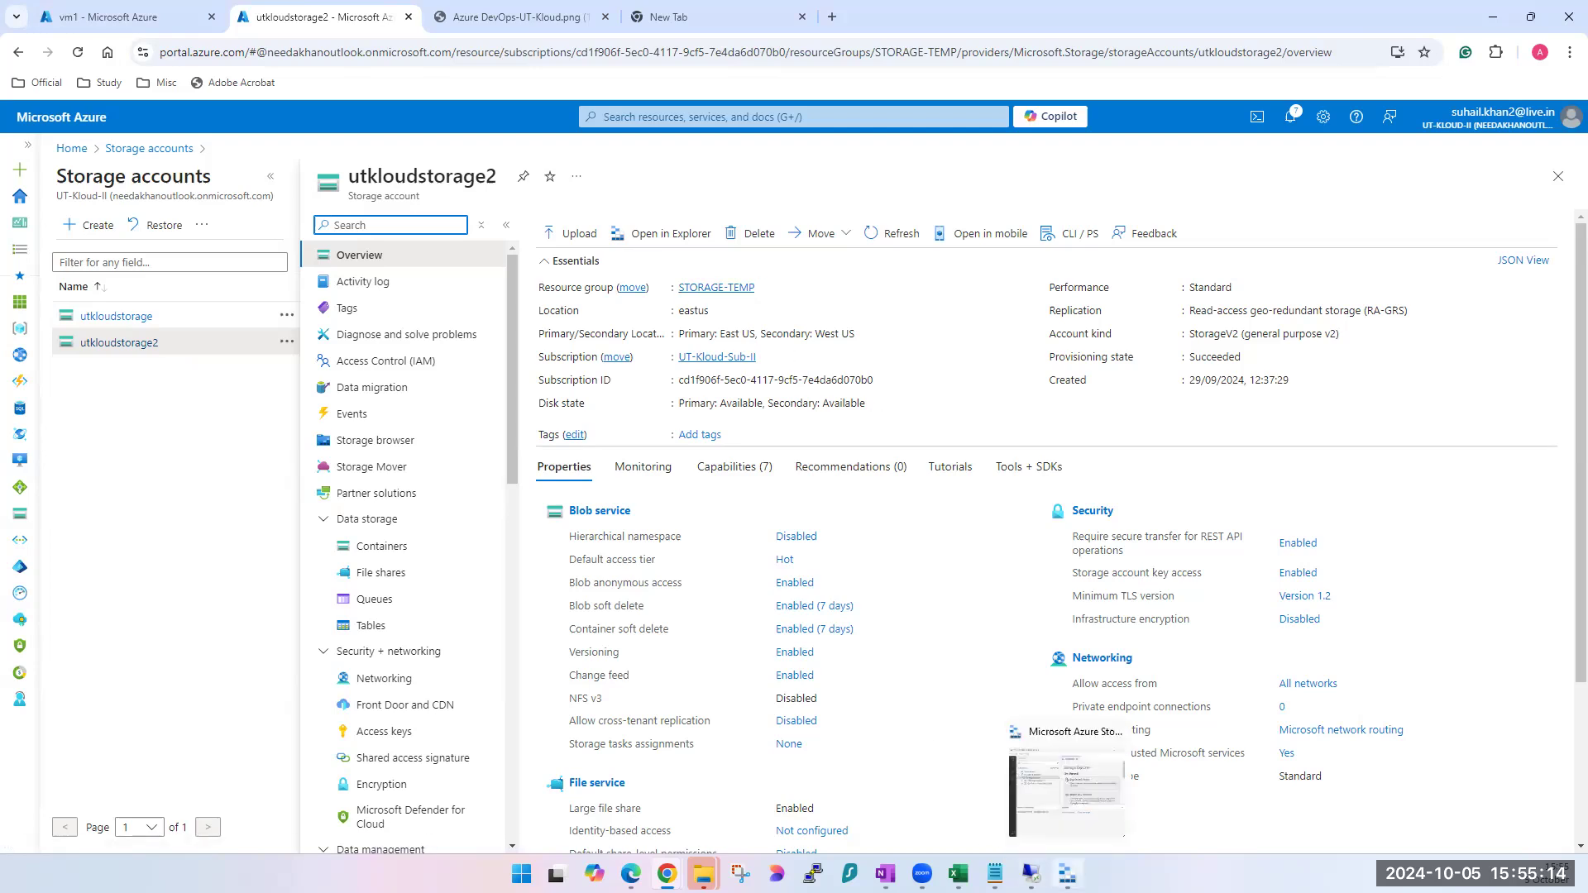
pyautogui.click(1067, 874)
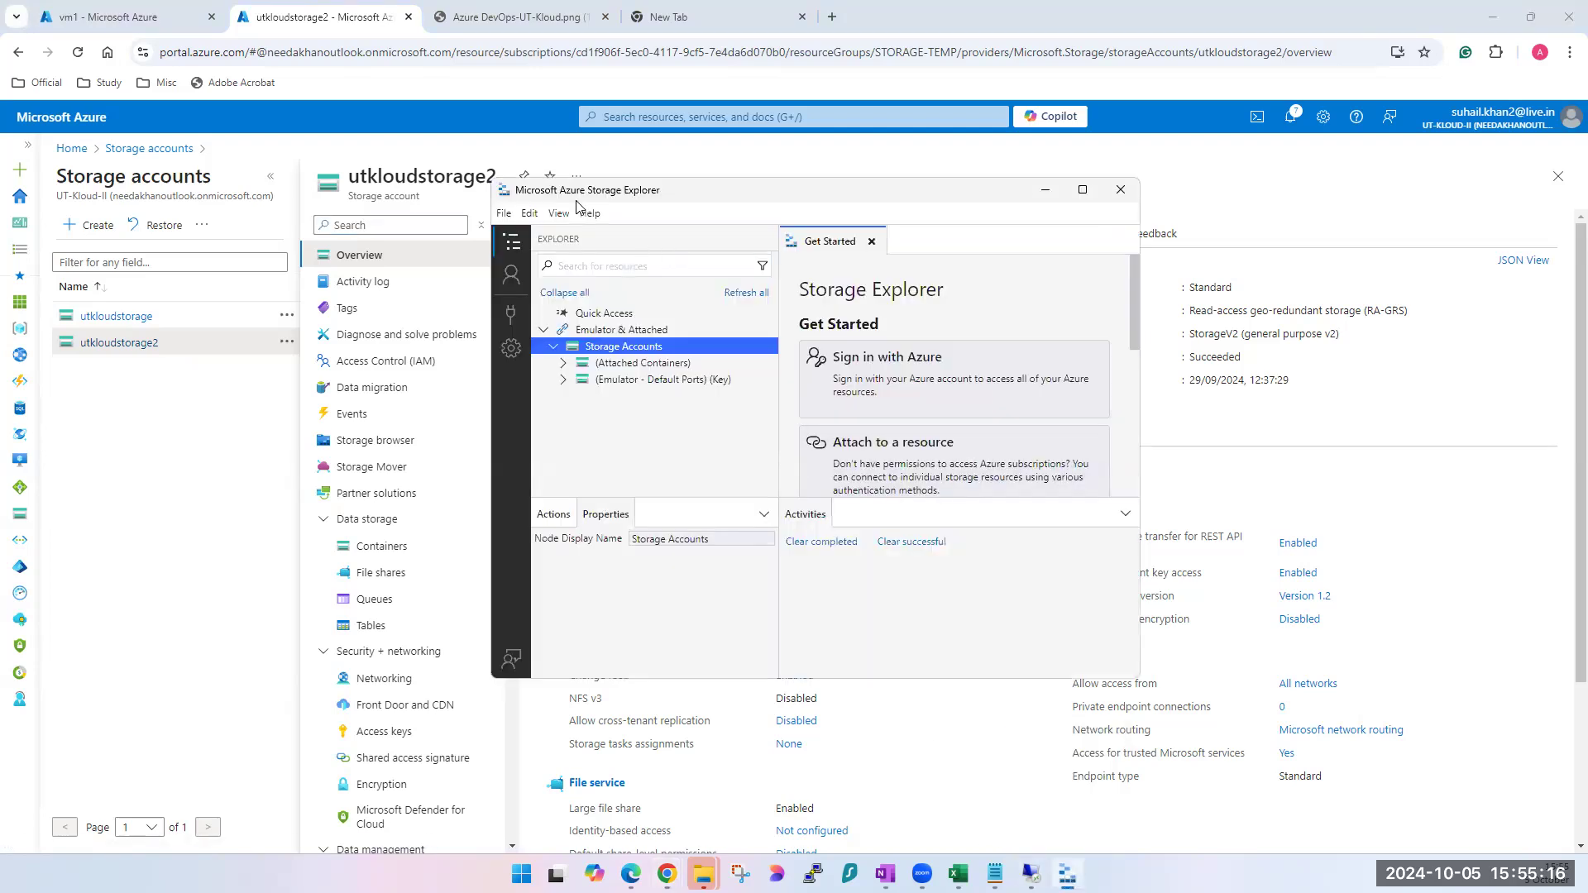
# Maximize Storage Explorer, relaunch it from the Start menu, and dismiss the feedback survey
pyautogui.doubleClick(540, 194)
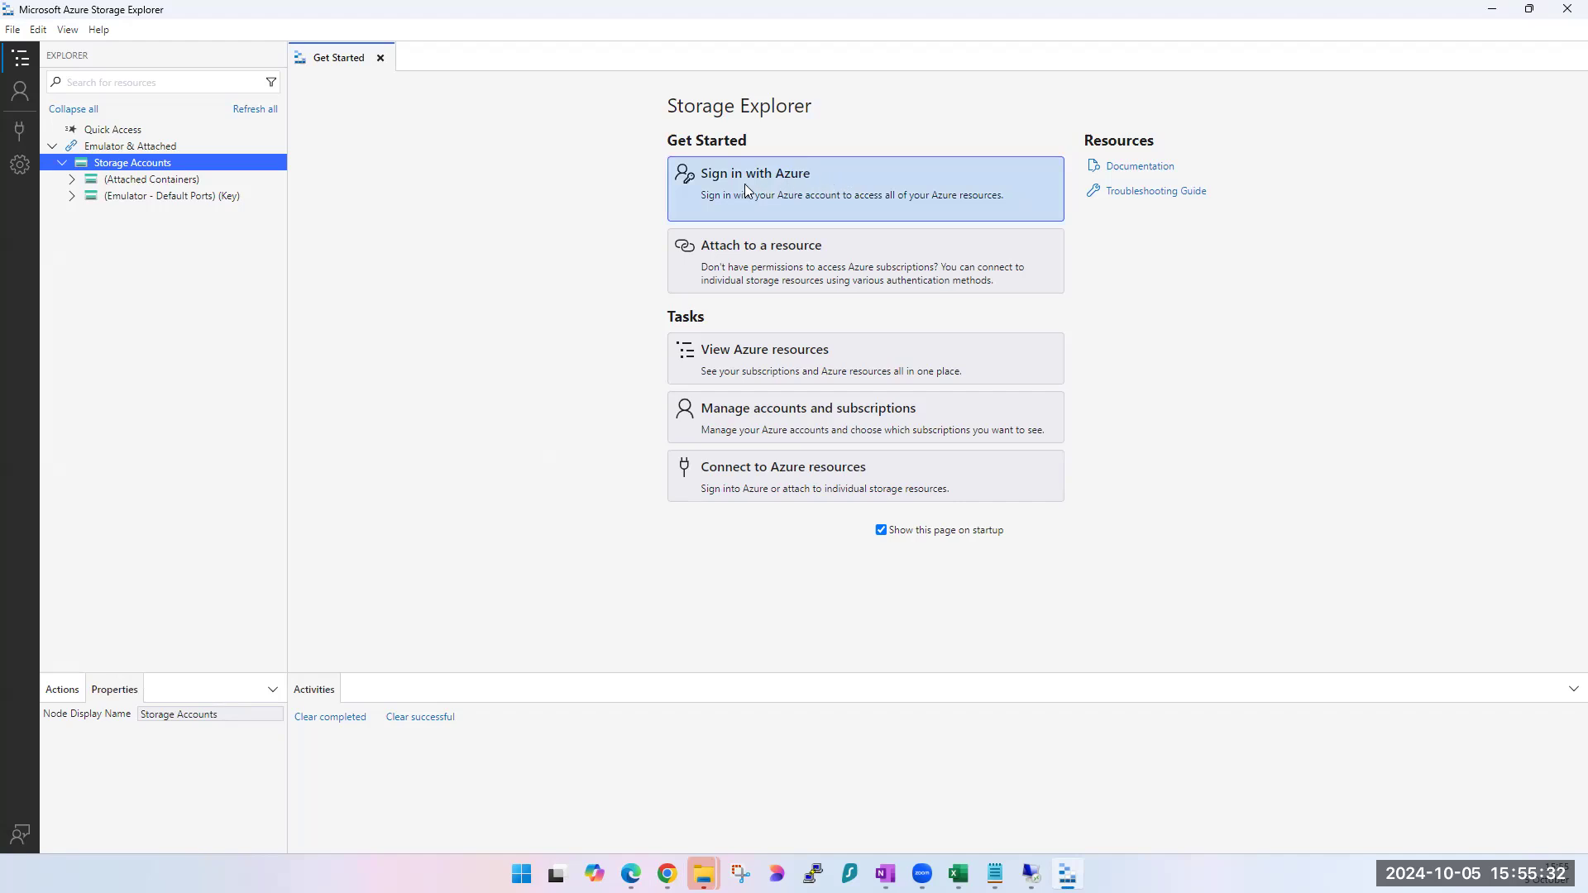
pyautogui.click(1567, 10)
pyautogui.click(539, 873)
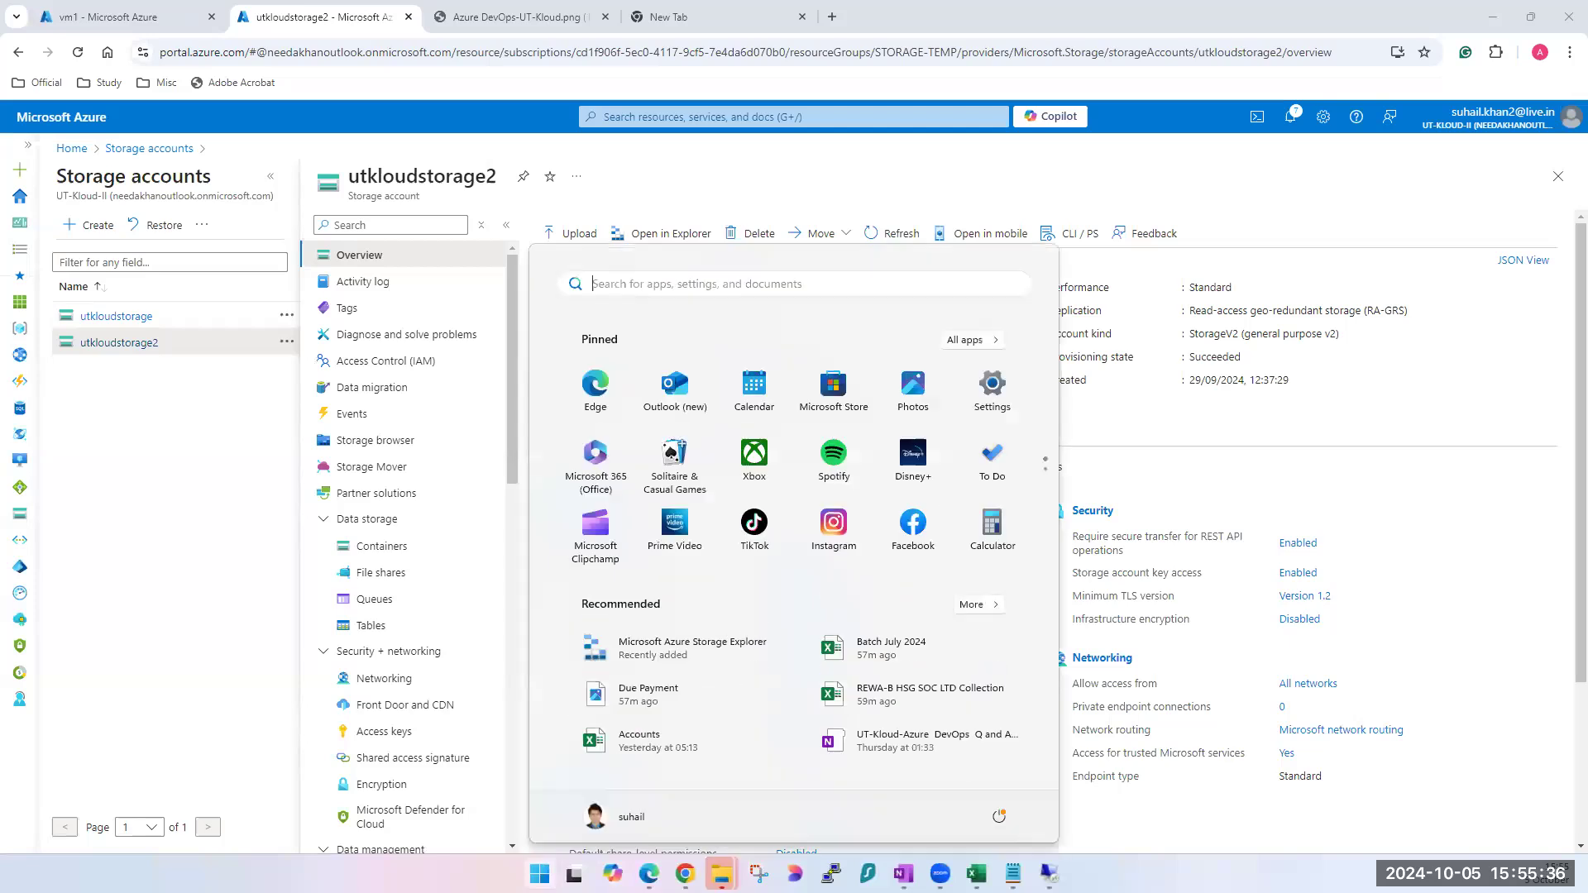
pyautogui.click(672, 662)
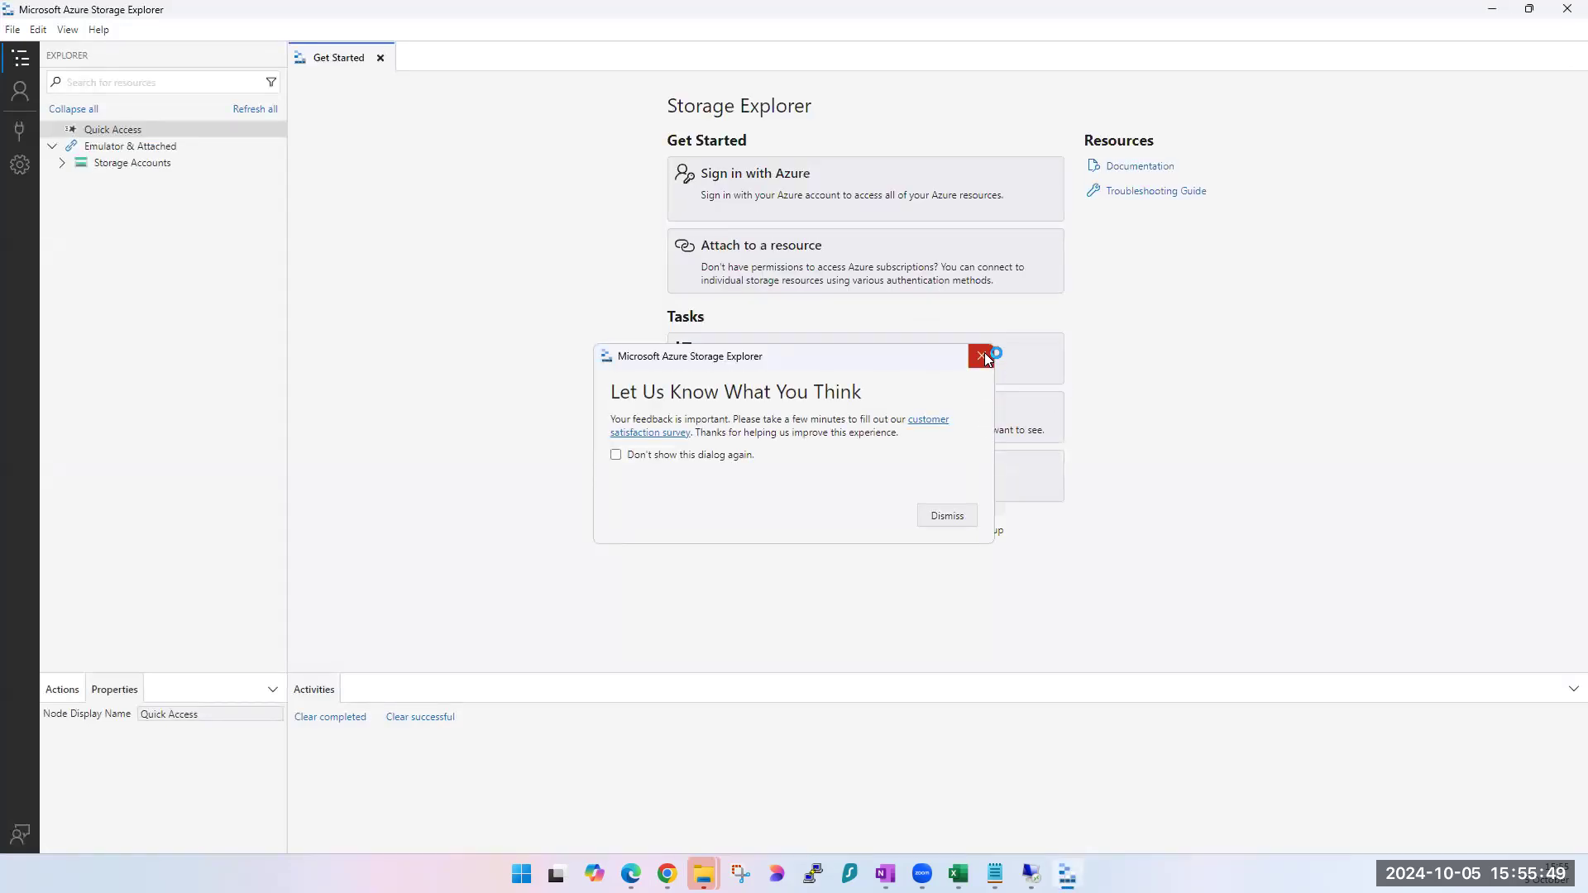
pyautogui.click(983, 354)
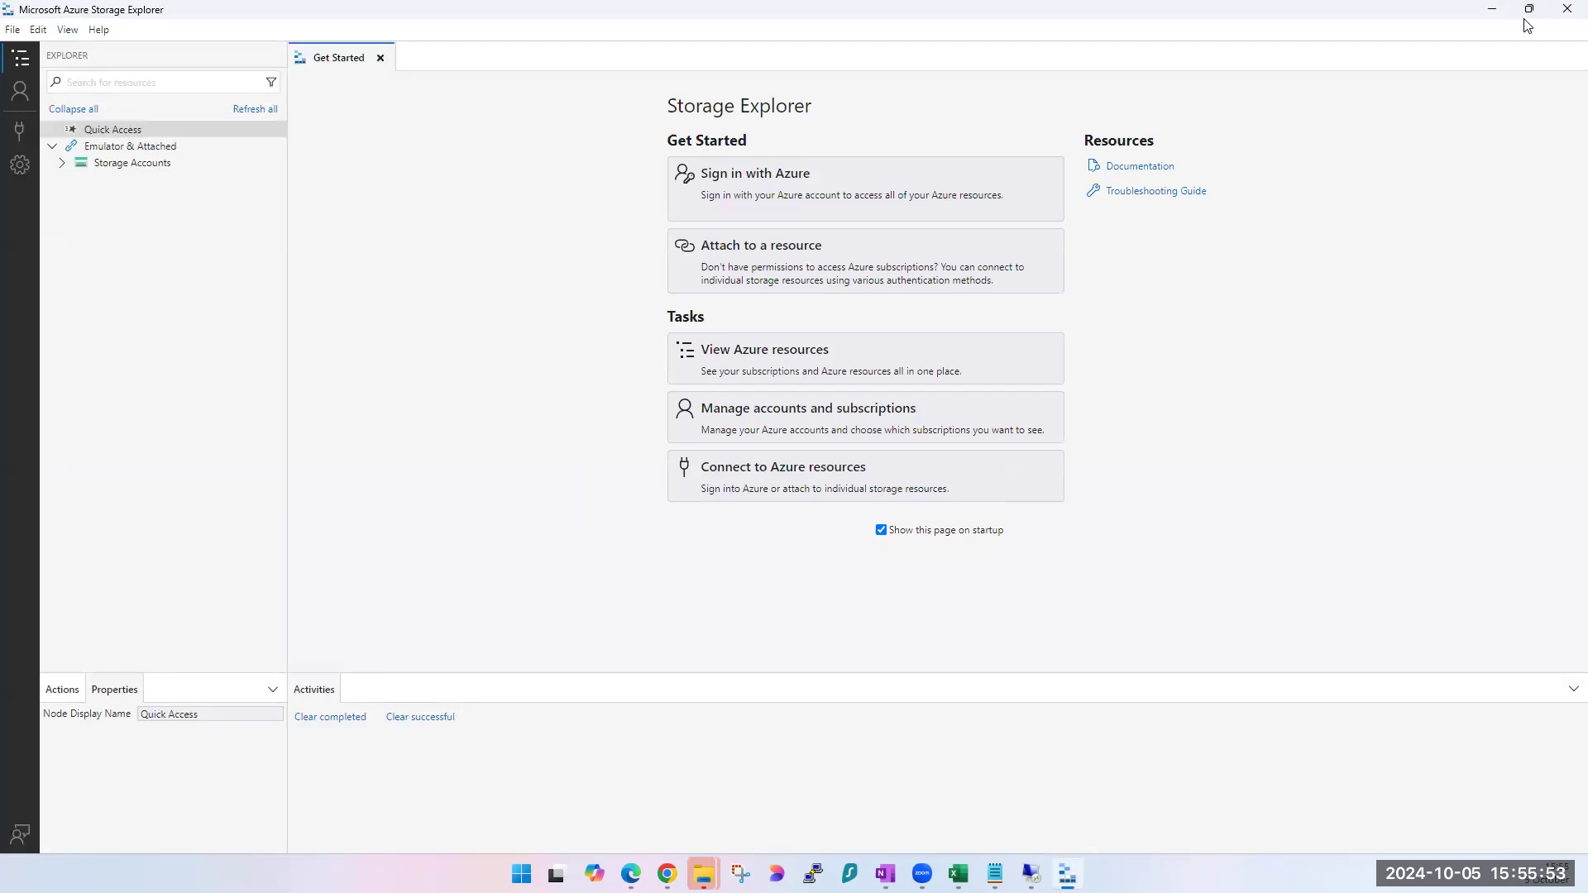
# Begin Azure sign-in with the standard Azure environment, opening the sign-in link in Chrome
pyautogui.click(751, 182)
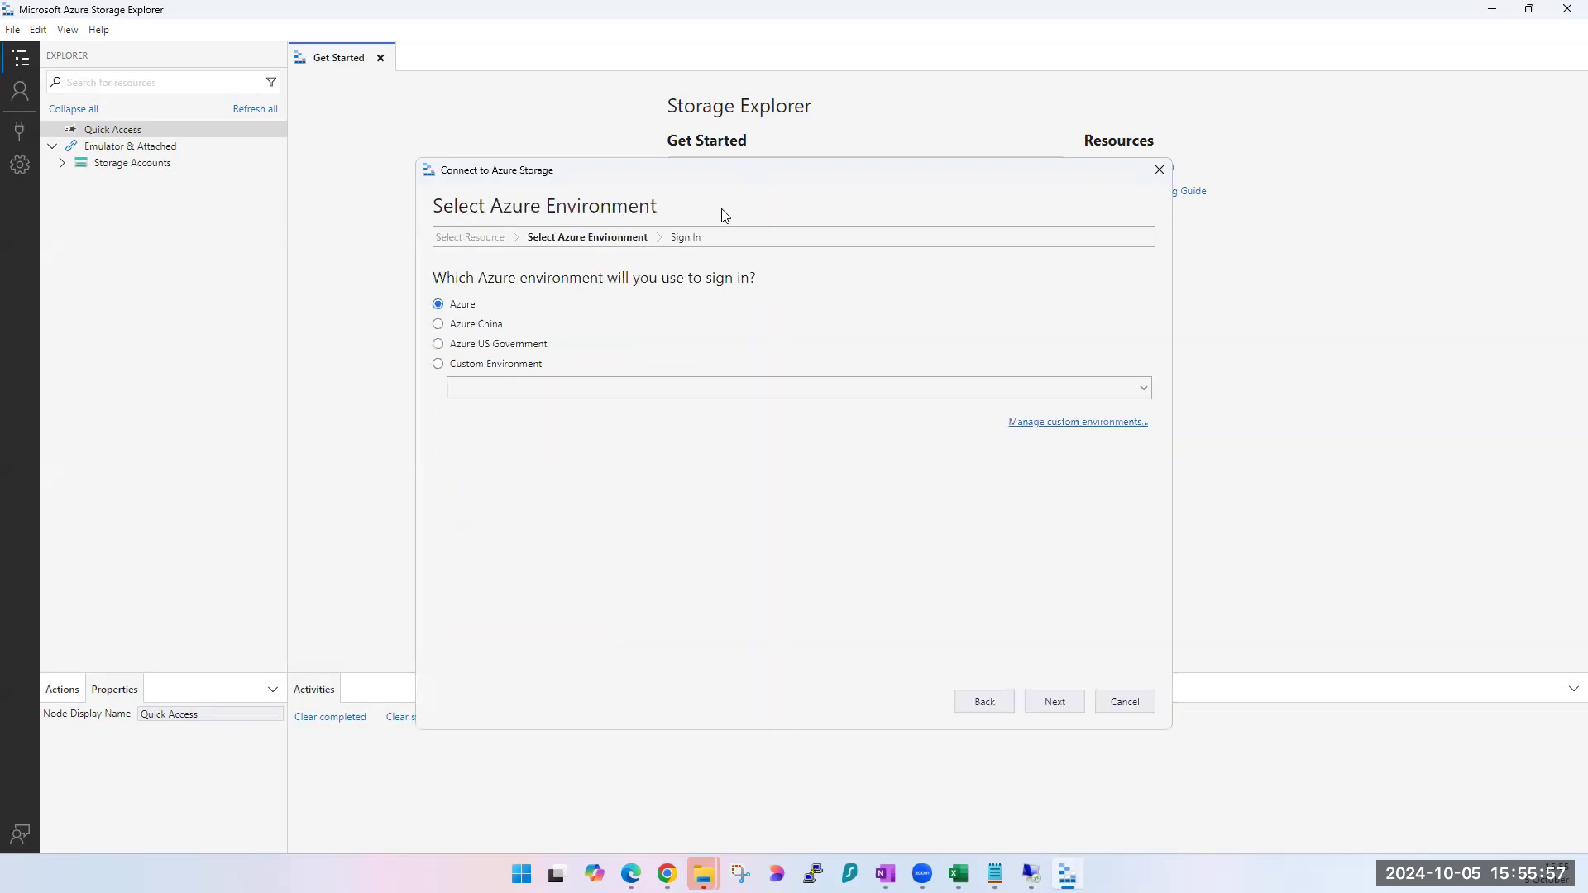
pyautogui.click(1056, 701)
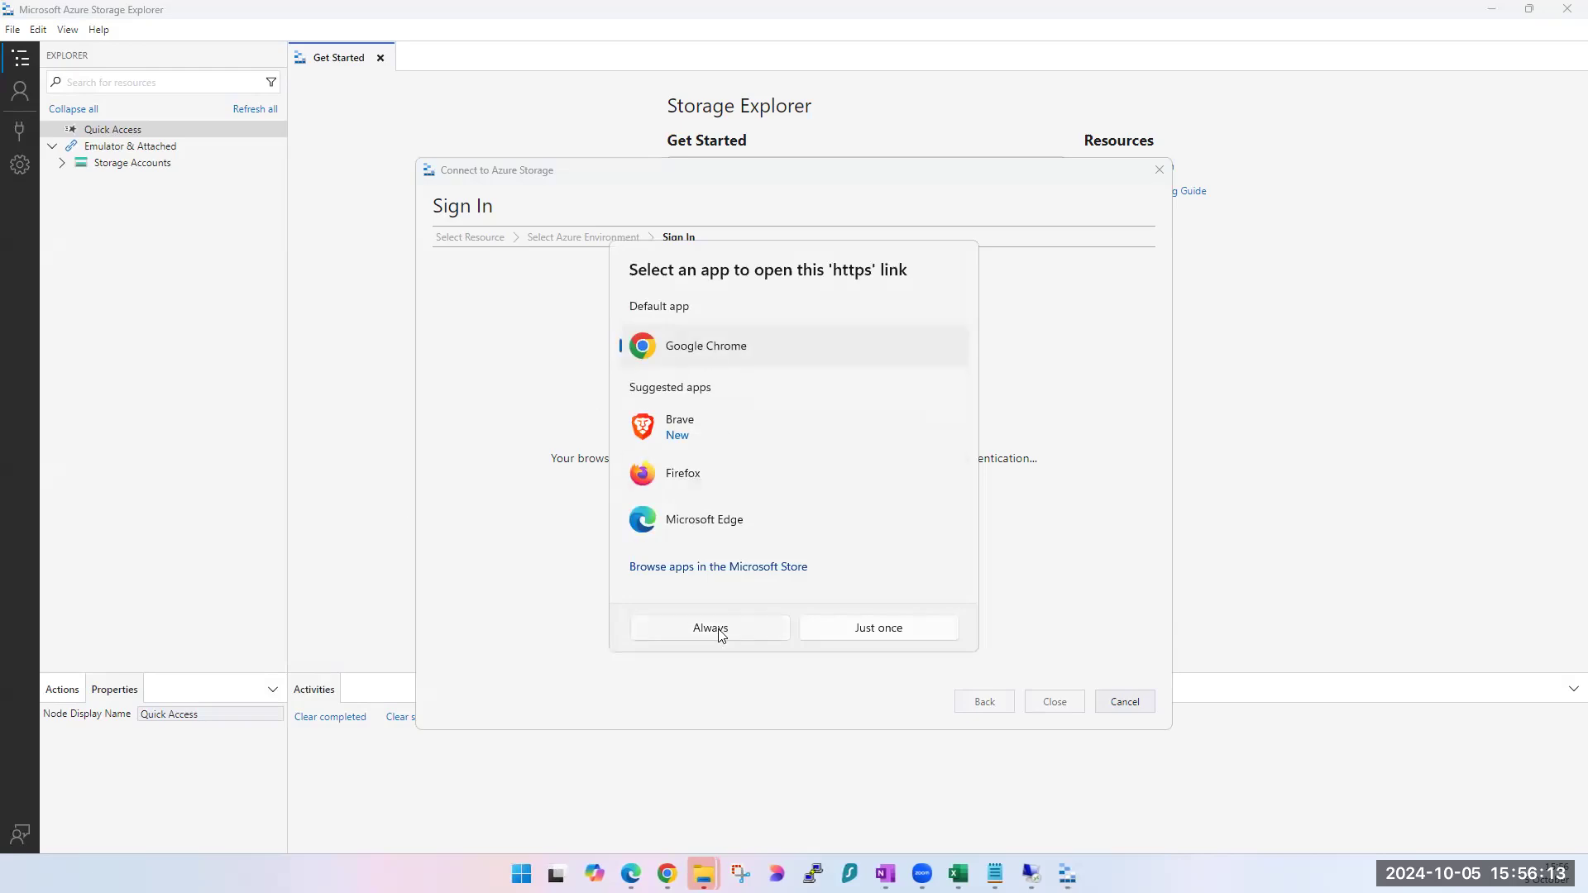
pyautogui.click(847, 633)
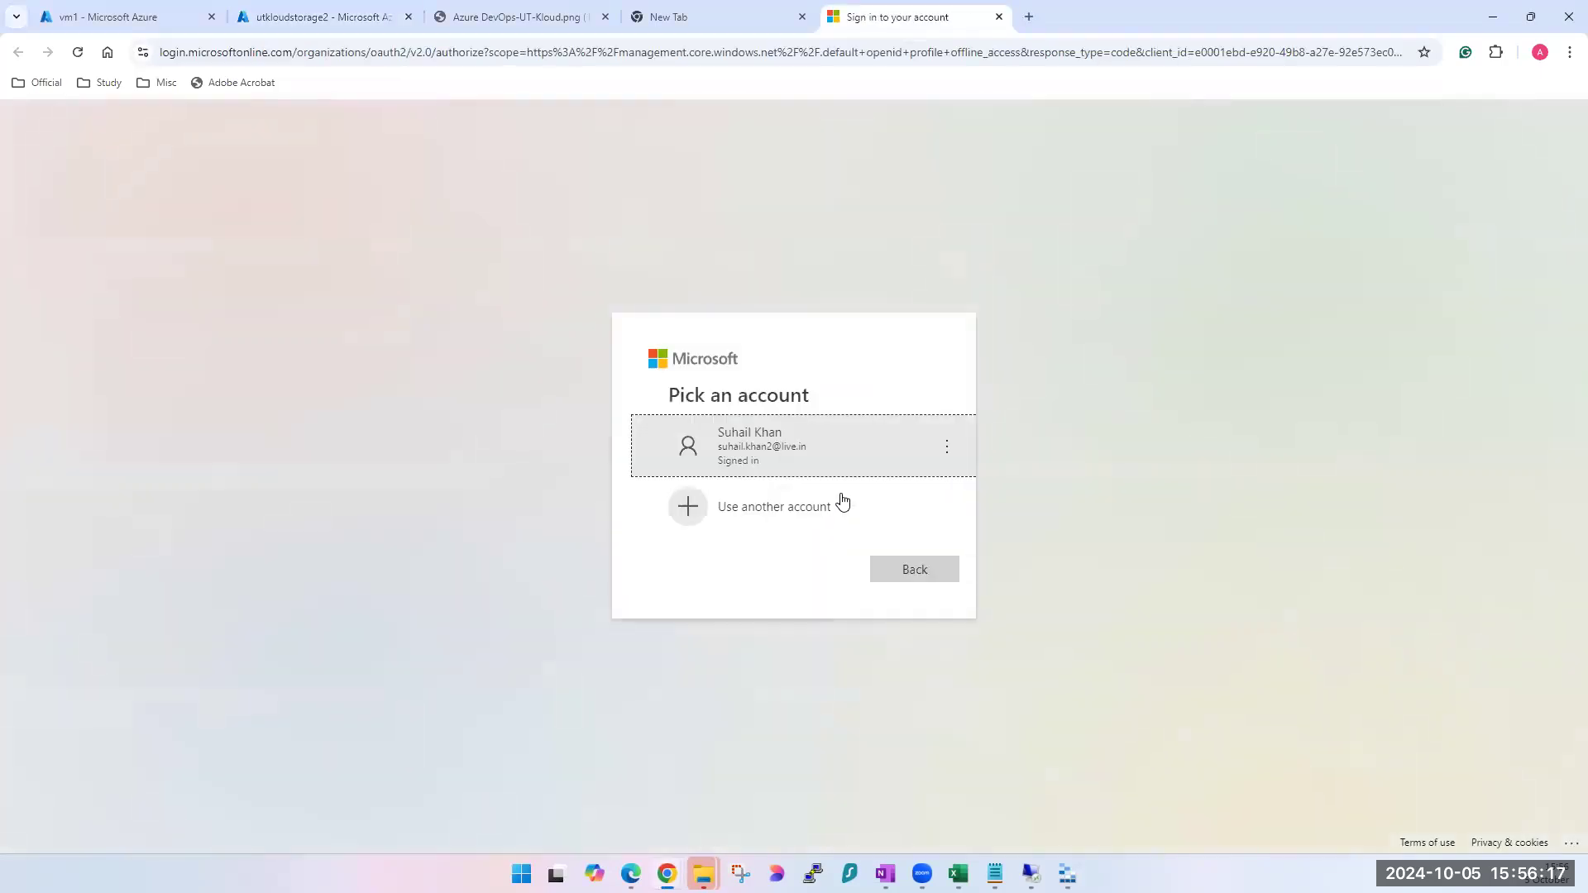
# Sign in with the already signed-in account and return to the Authentication Complete tab
pyautogui.click(752, 444)
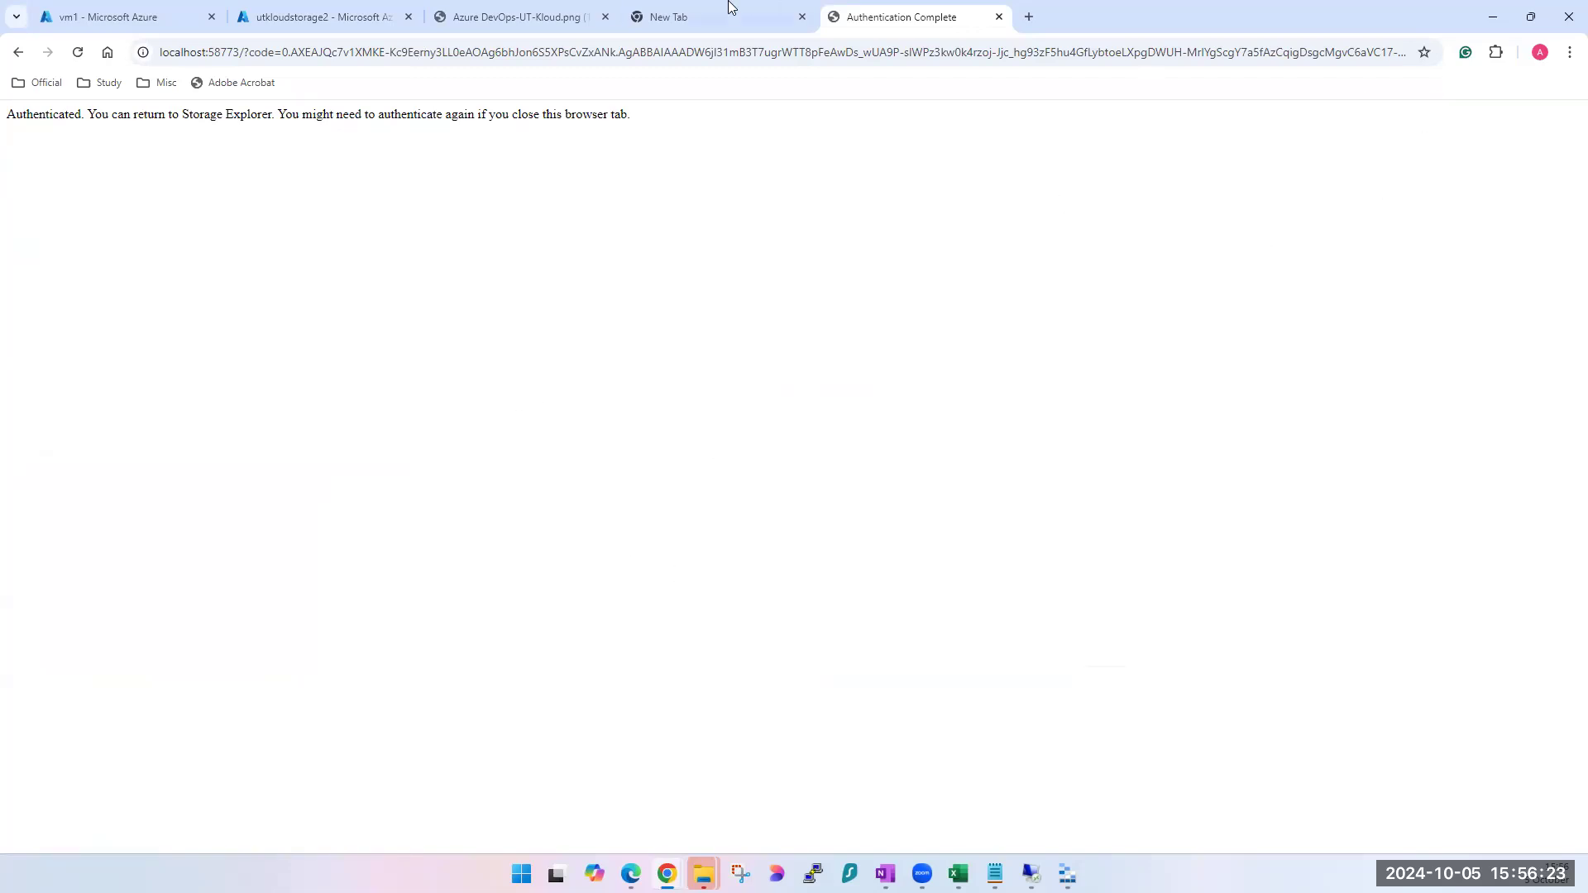
pyautogui.click(674, 18)
pyautogui.click(507, 17)
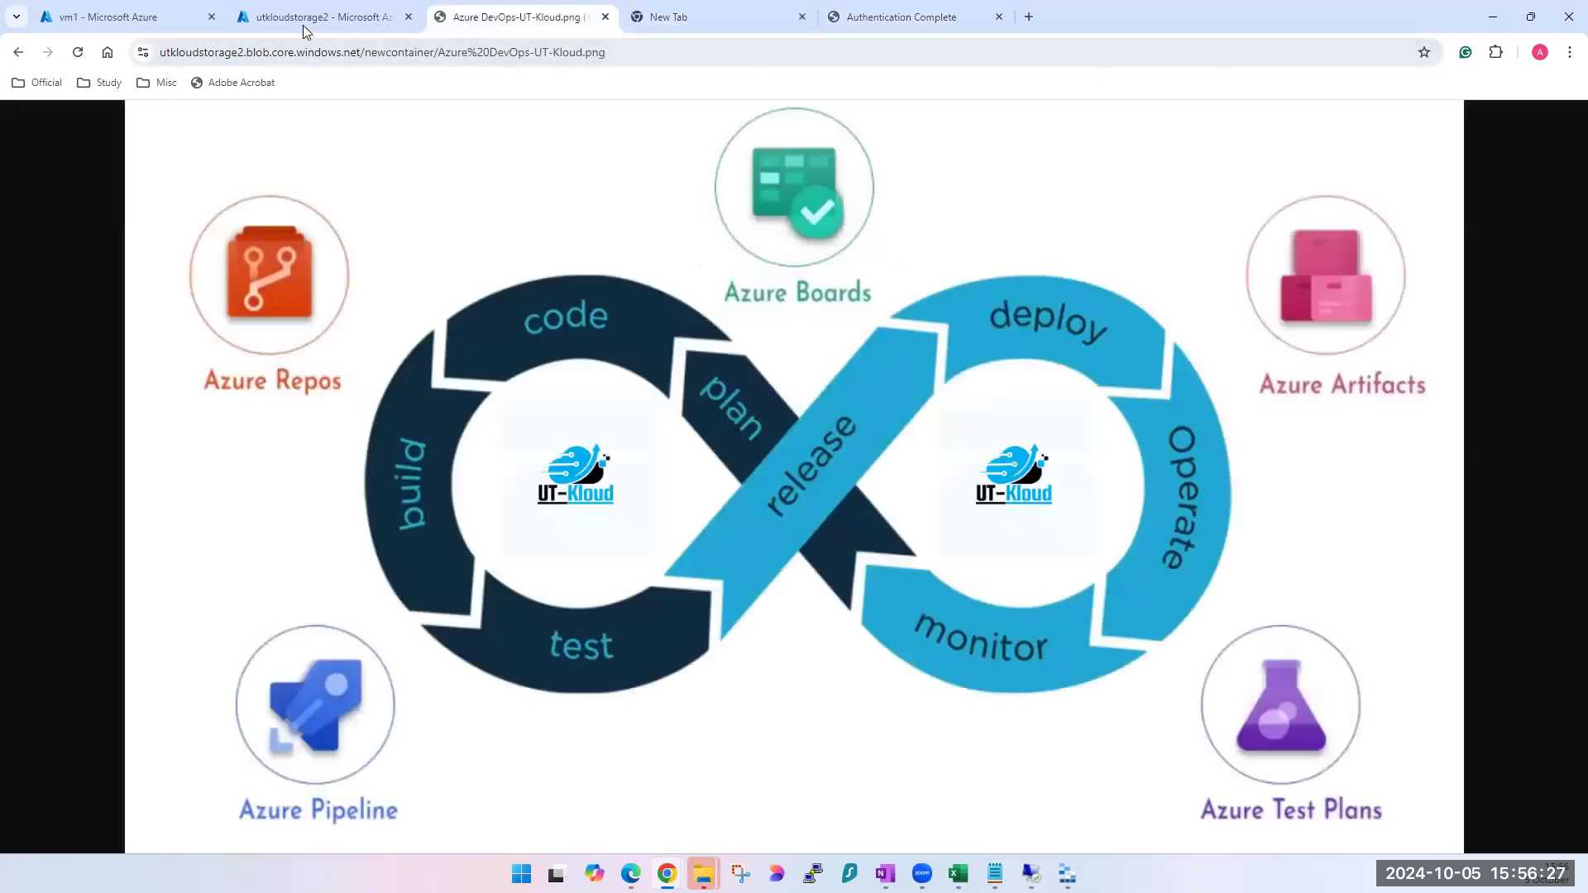
pyautogui.click(302, 18)
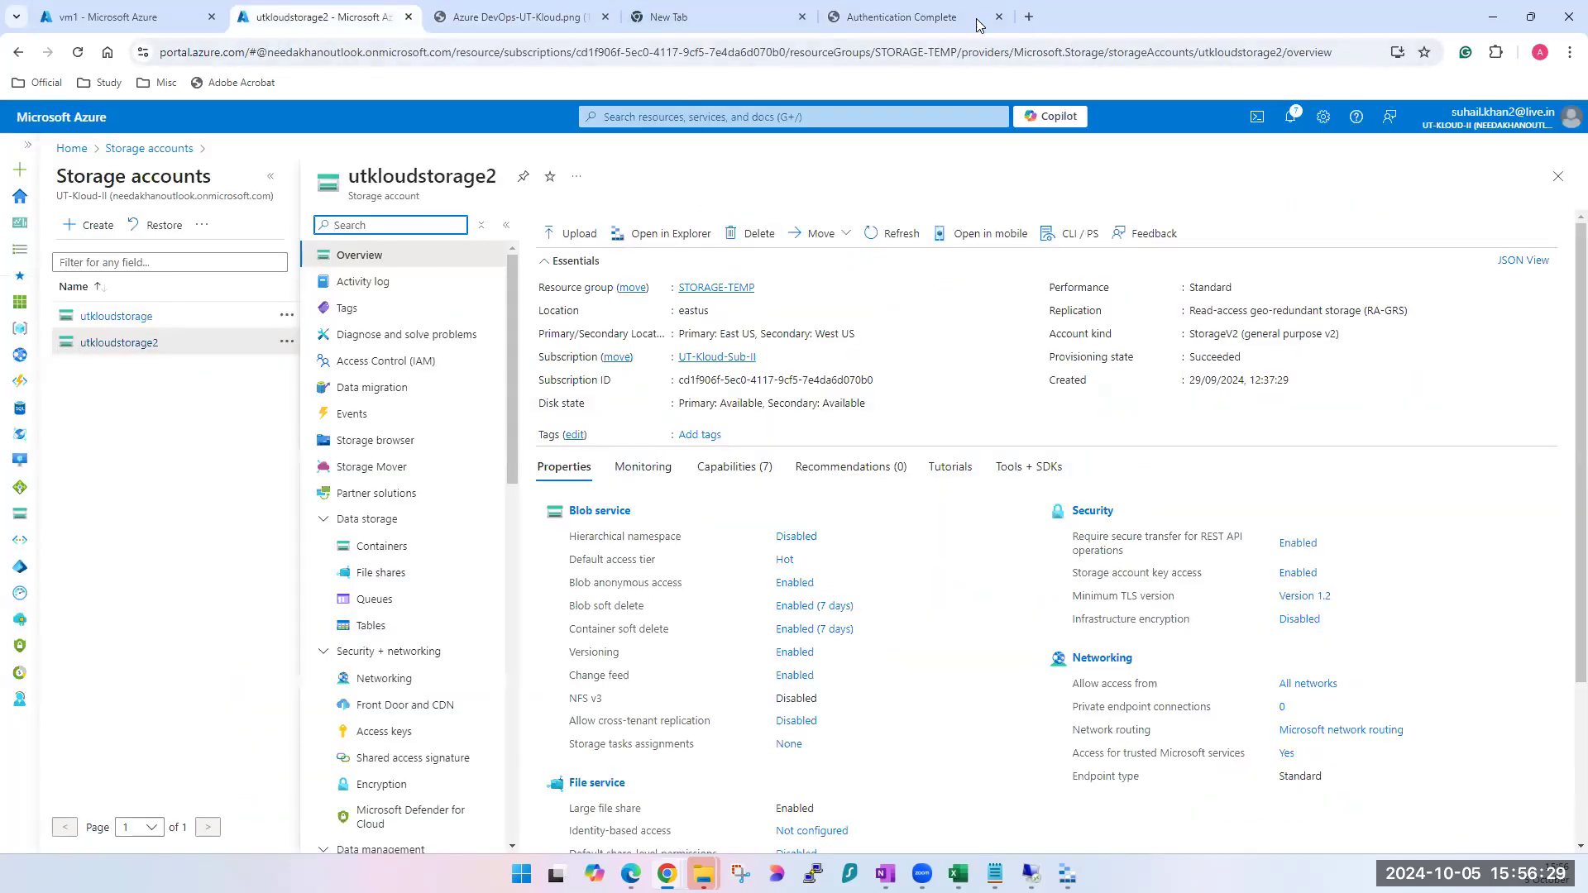
pyautogui.click(951, 23)
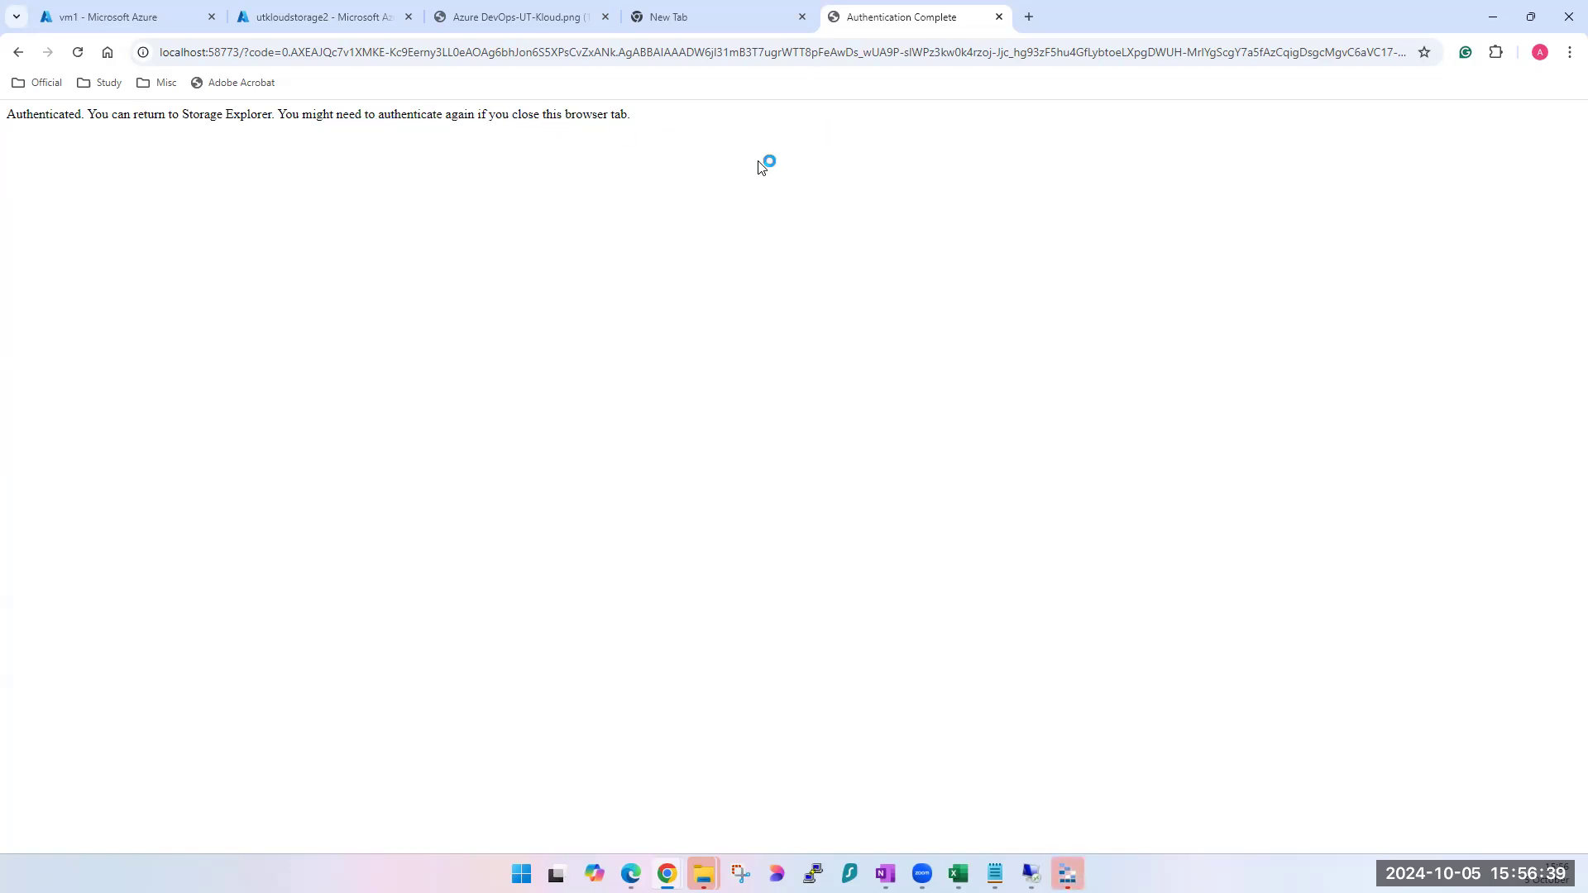
pyautogui.click(1067, 874)
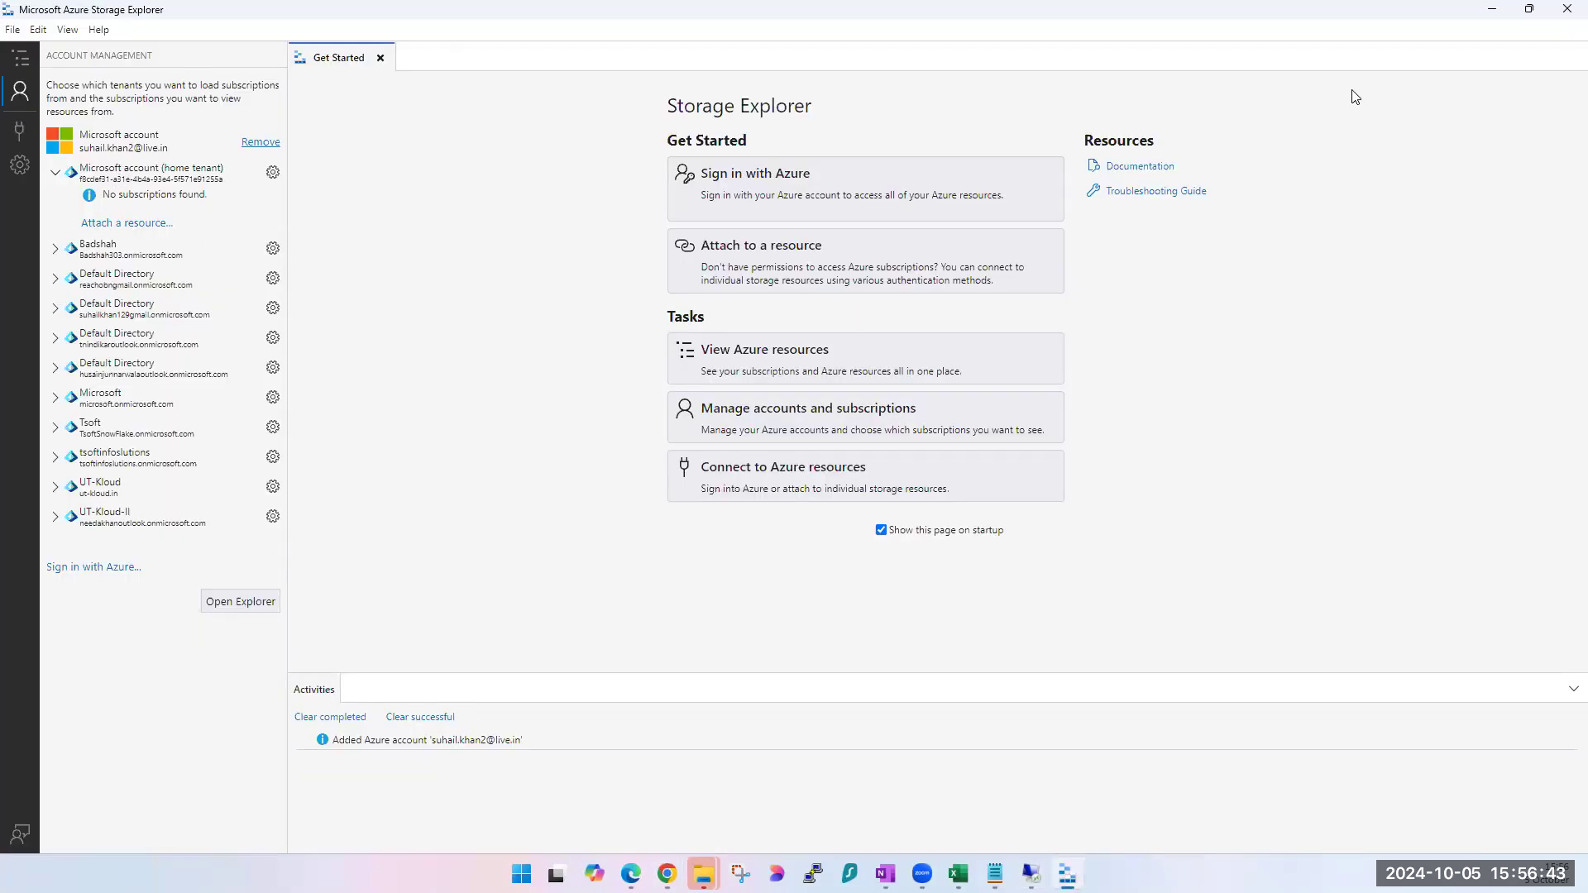
pyautogui.click(1491, 8)
pyautogui.click(1004, 17)
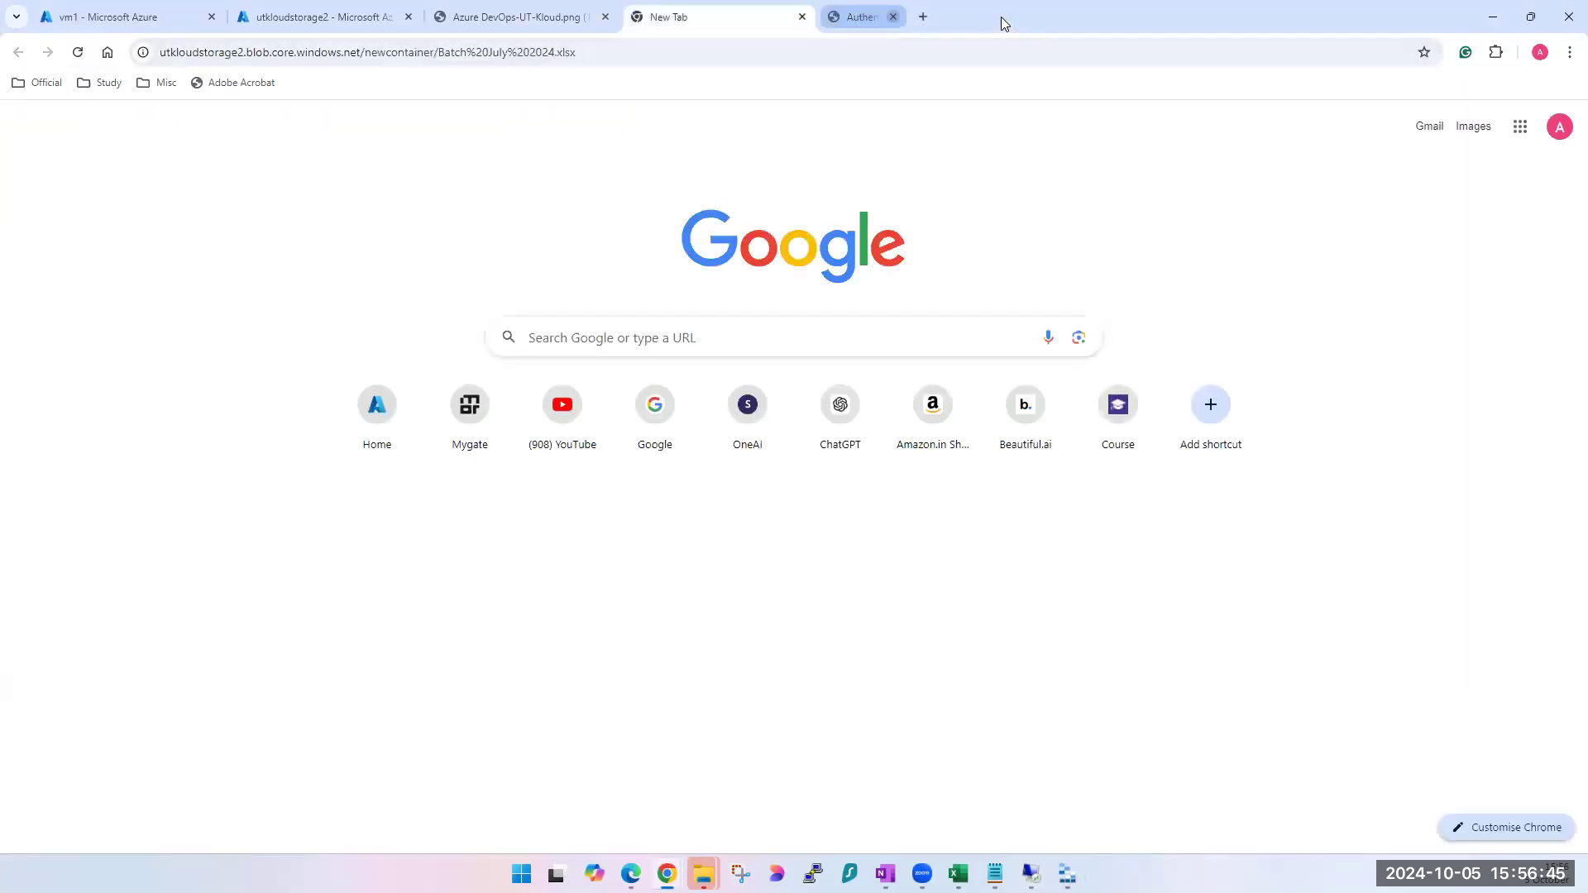
pyautogui.click(1067, 873)
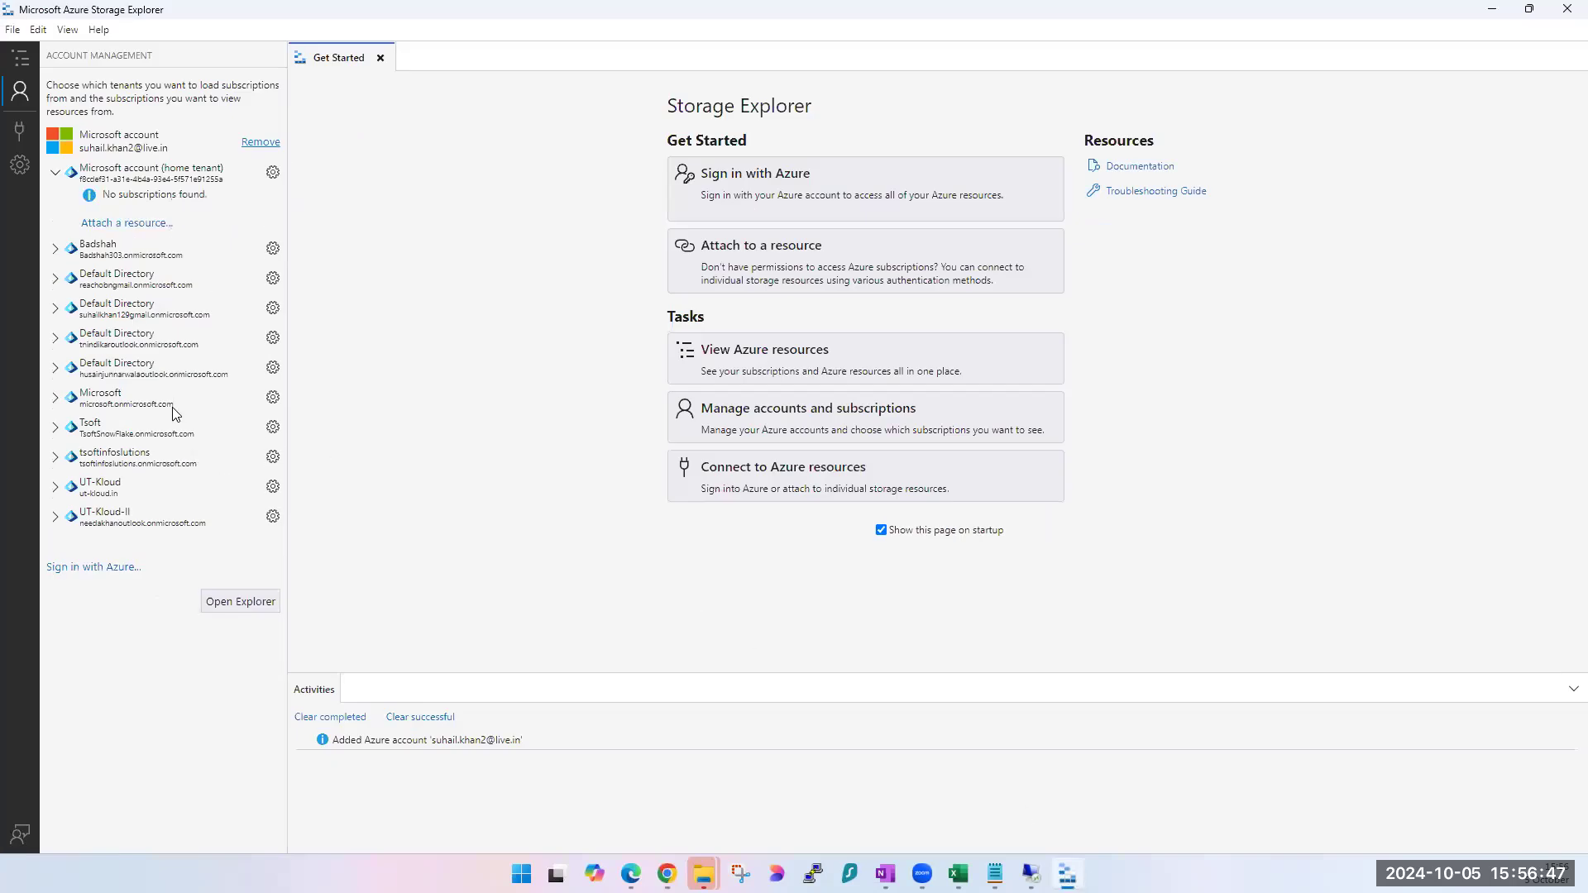
# Collapse the home tenant and expand UT-Kloud-II to read its filtered-out note
pyautogui.click(56, 174)
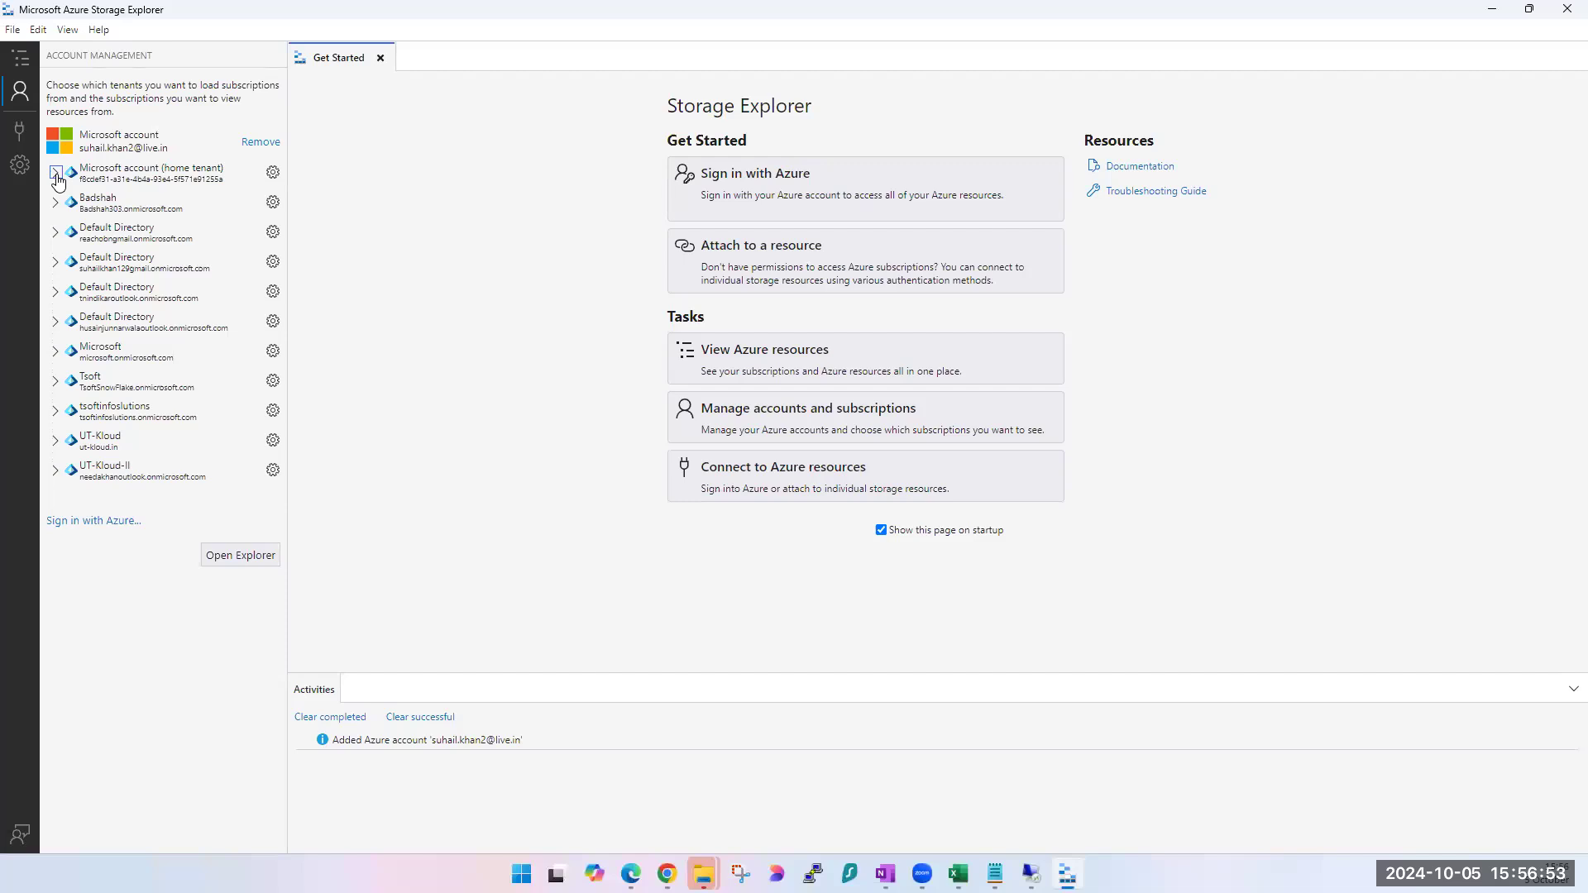
pyautogui.tripleClick(126, 149)
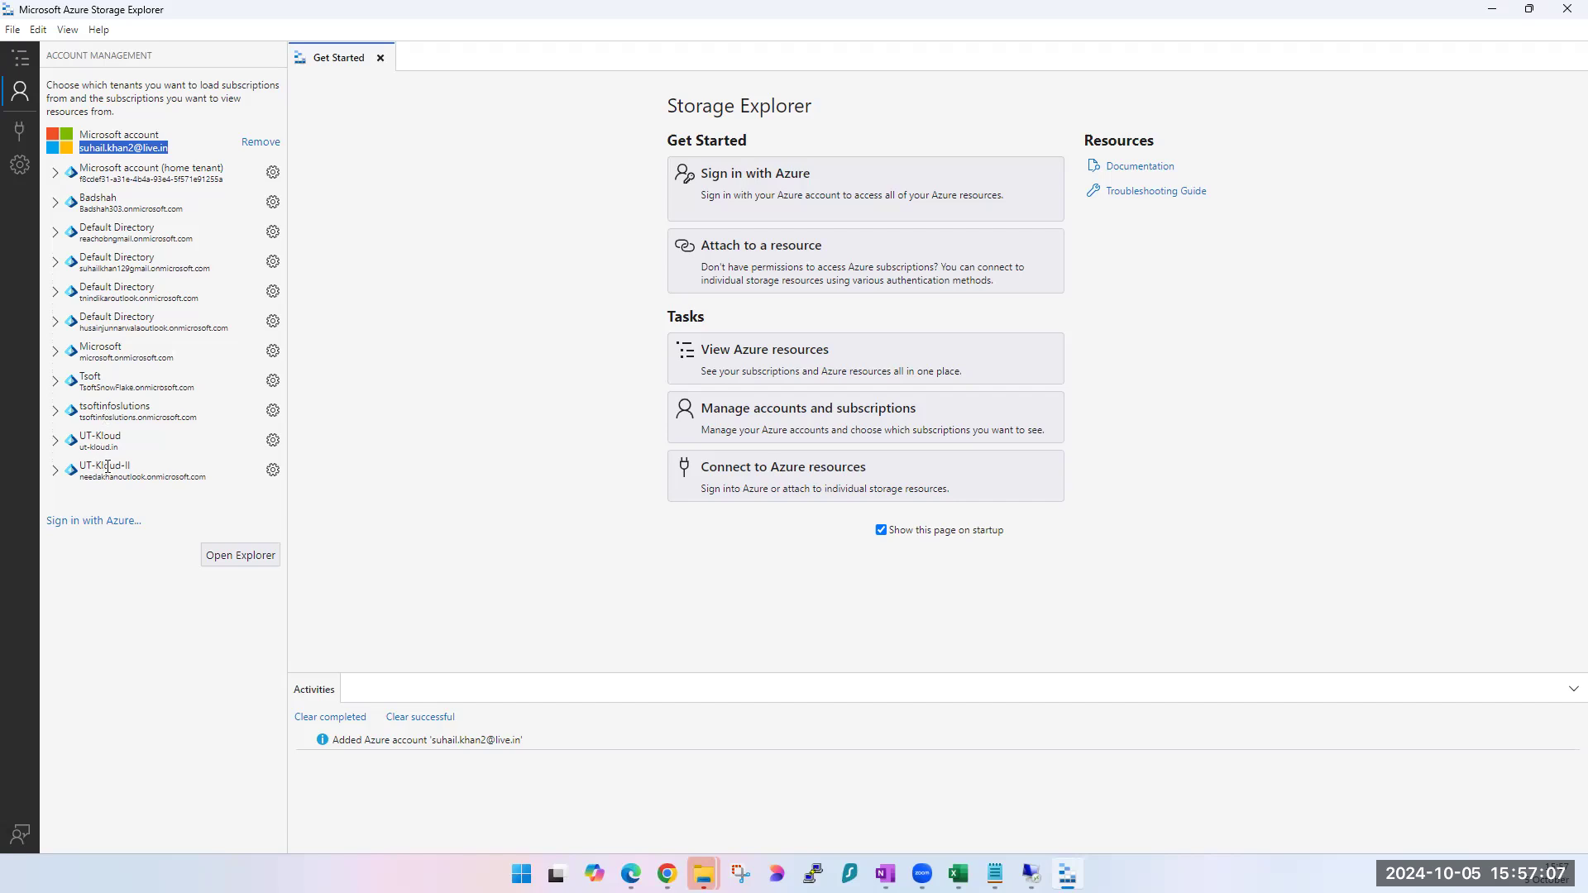
pyautogui.click(56, 471)
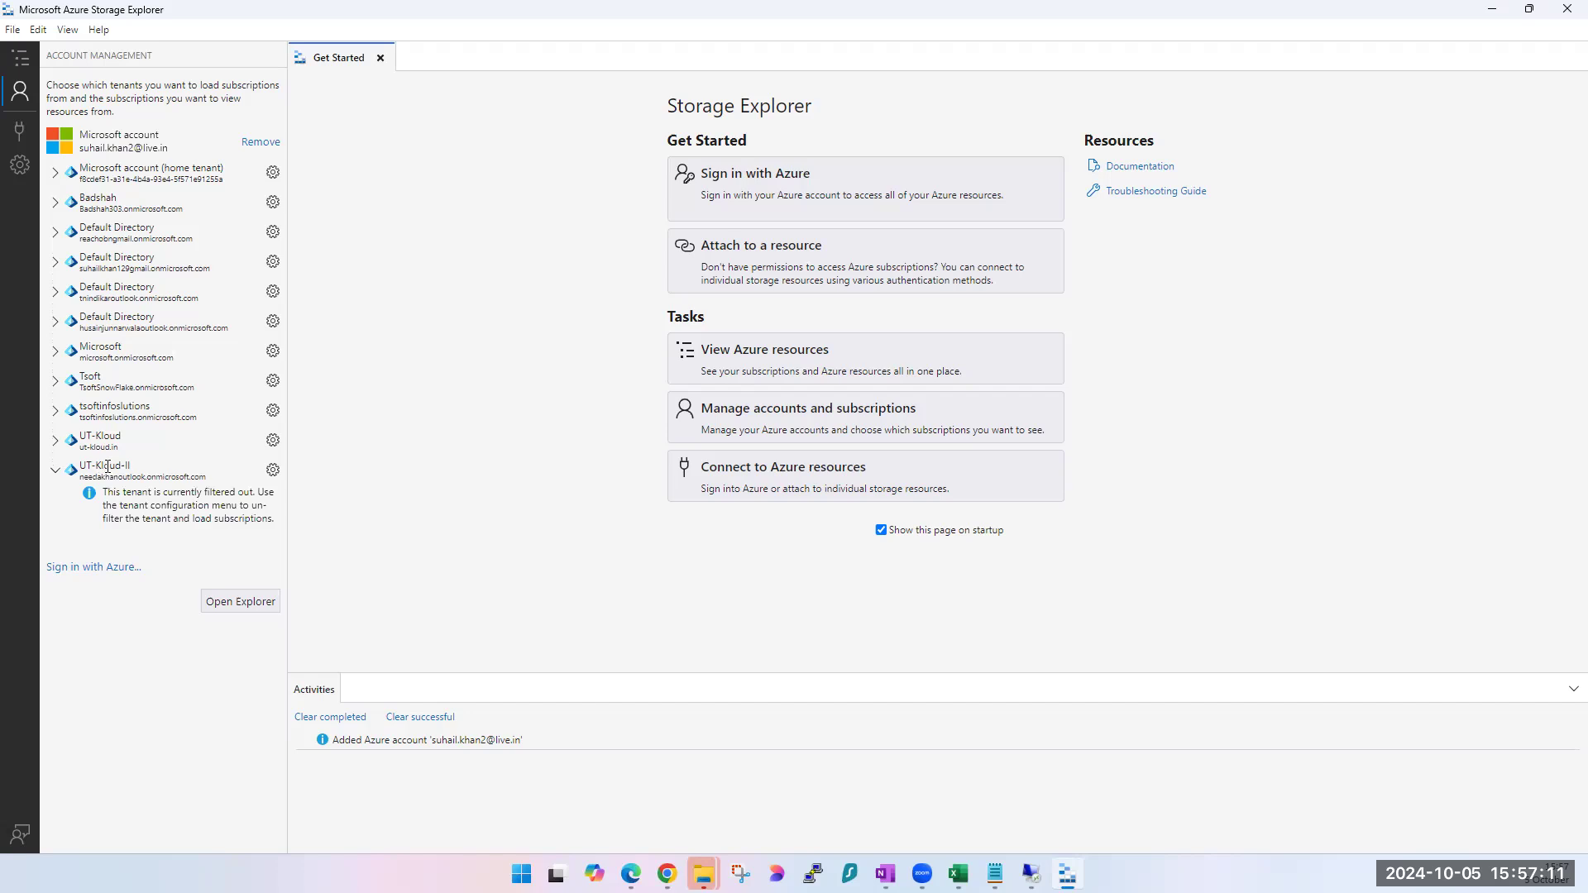
pyautogui.click(109, 465)
# Un-filter UT-Kloud-II from its gear options so the UT-Kloud-Sub-II subscription loads checked
pyautogui.click(83, 469)
pyautogui.click(144, 478)
pyautogui.click(274, 470)
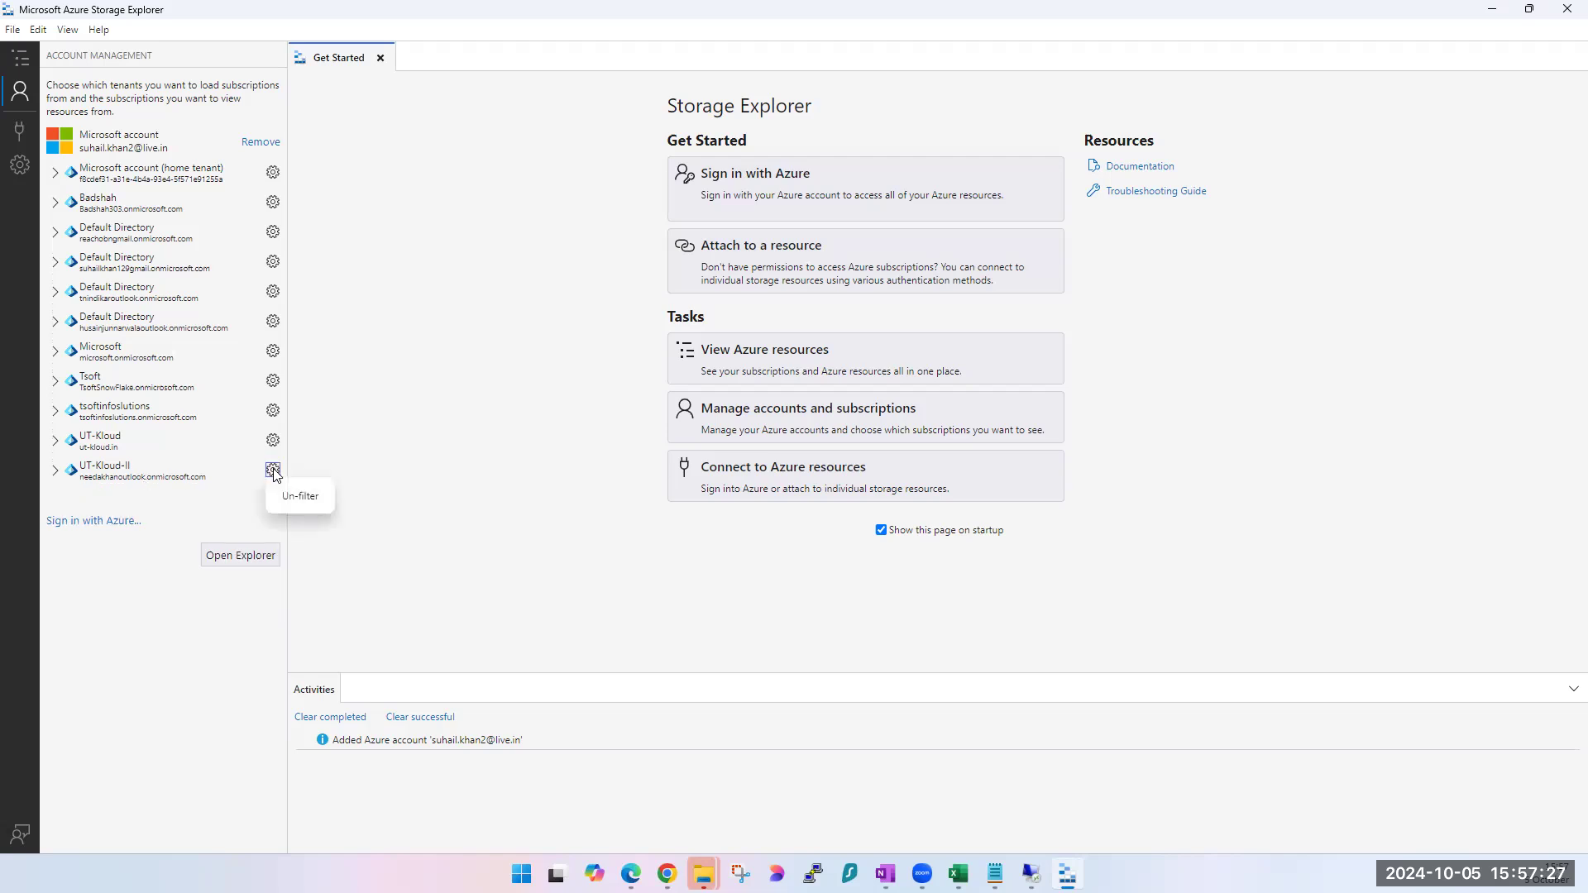
pyautogui.click(191, 486)
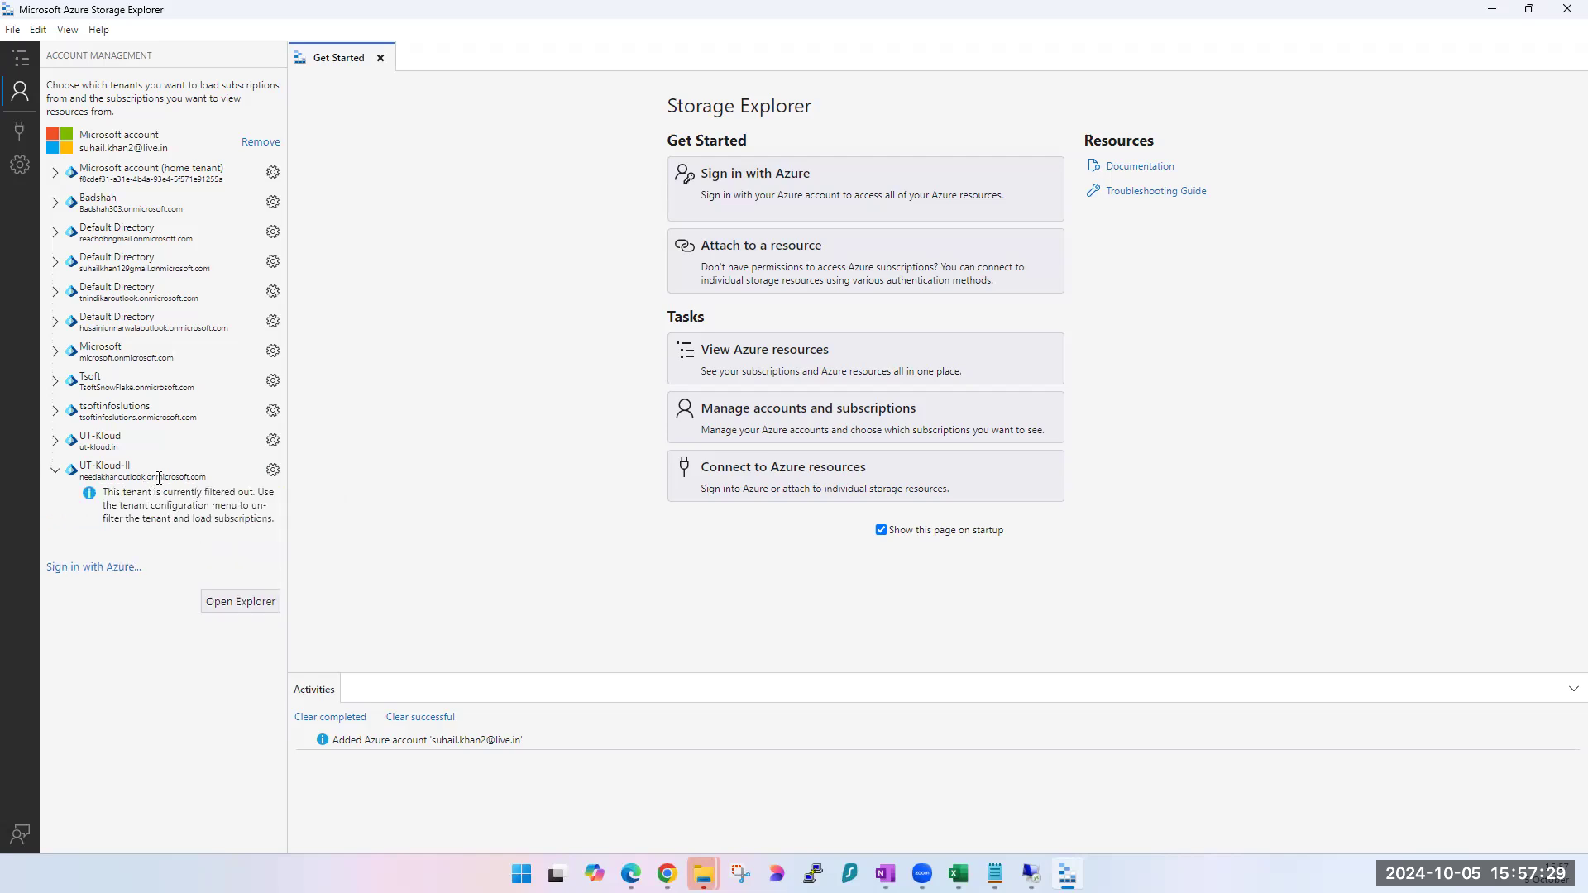
pyautogui.click(286, 498)
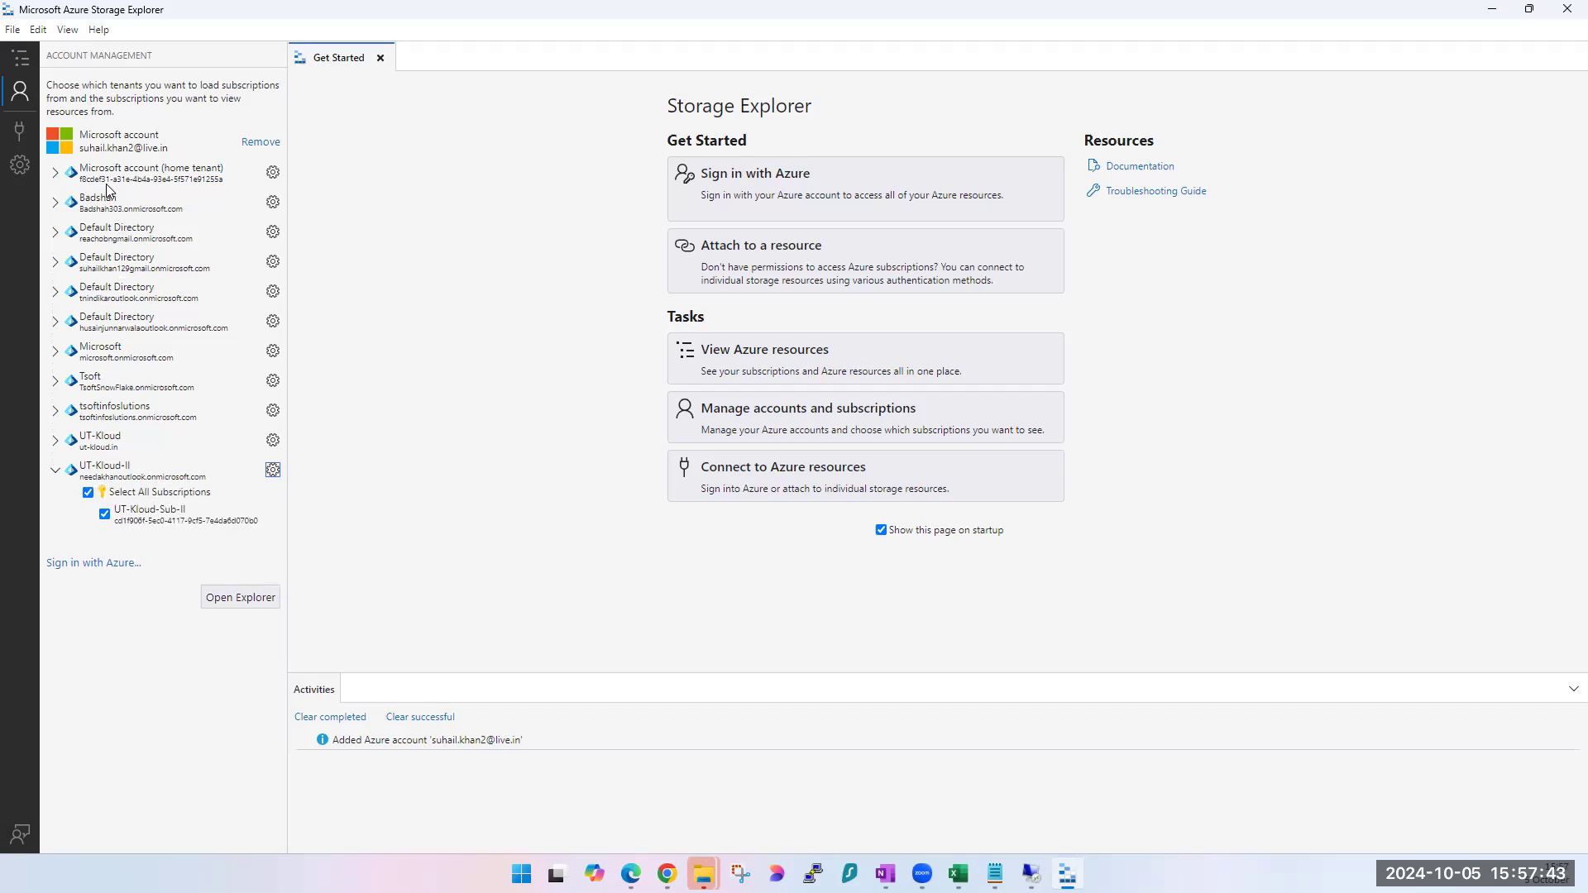
# Expand the UT-Kloud-Sub-II subscription and its utkloudstorage and utkloudstorage2 accounts in the explorer tree
pyautogui.click(252, 608)
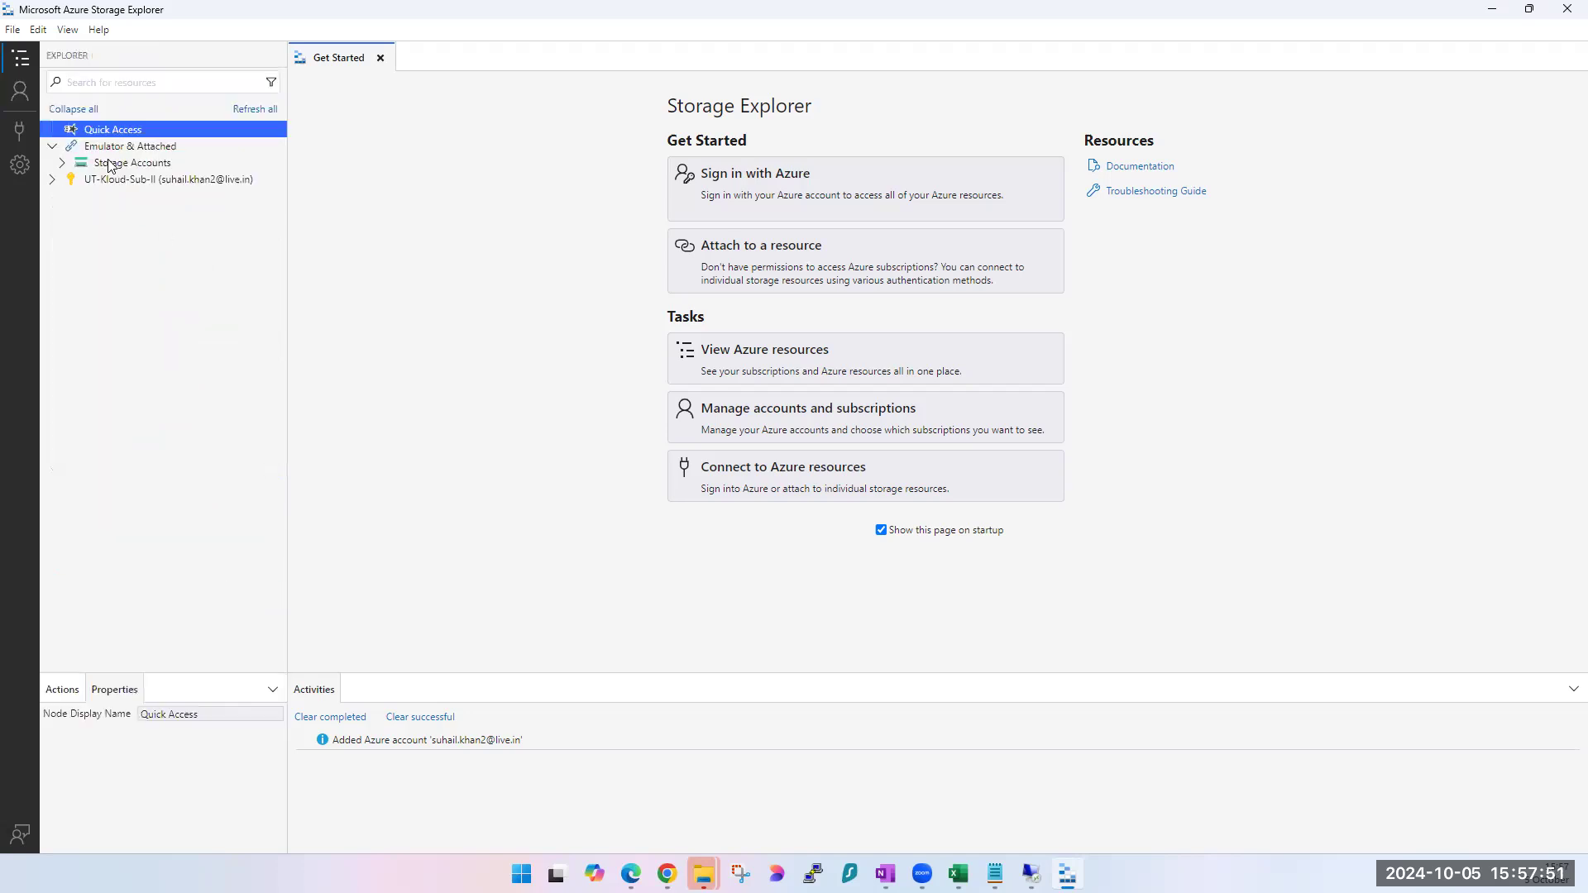
pyautogui.click(62, 164)
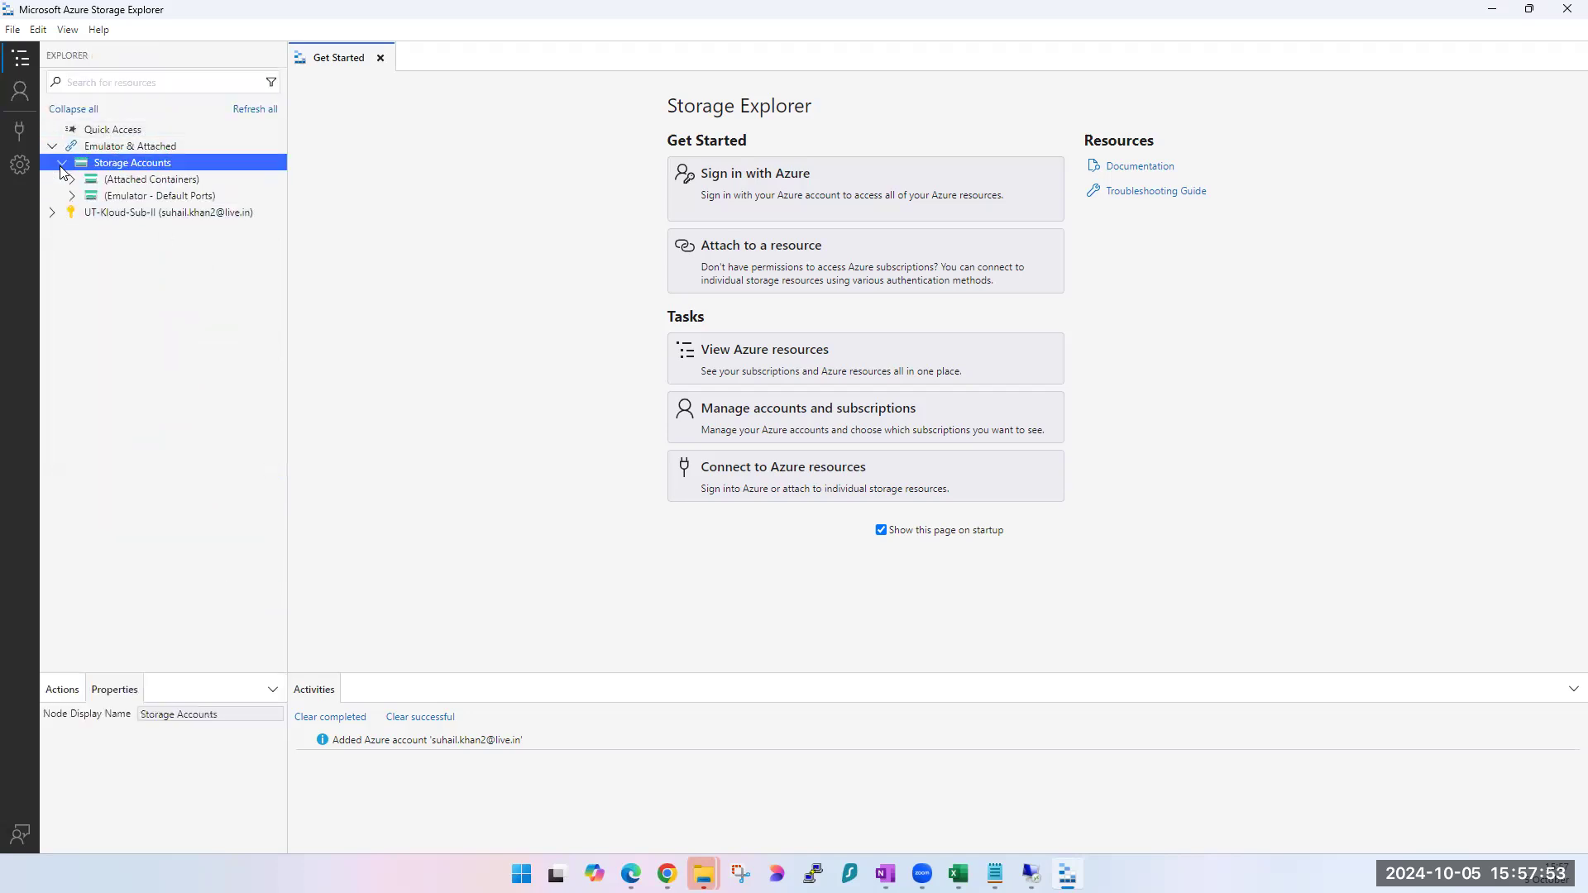
pyautogui.click(55, 212)
pyautogui.click(52, 213)
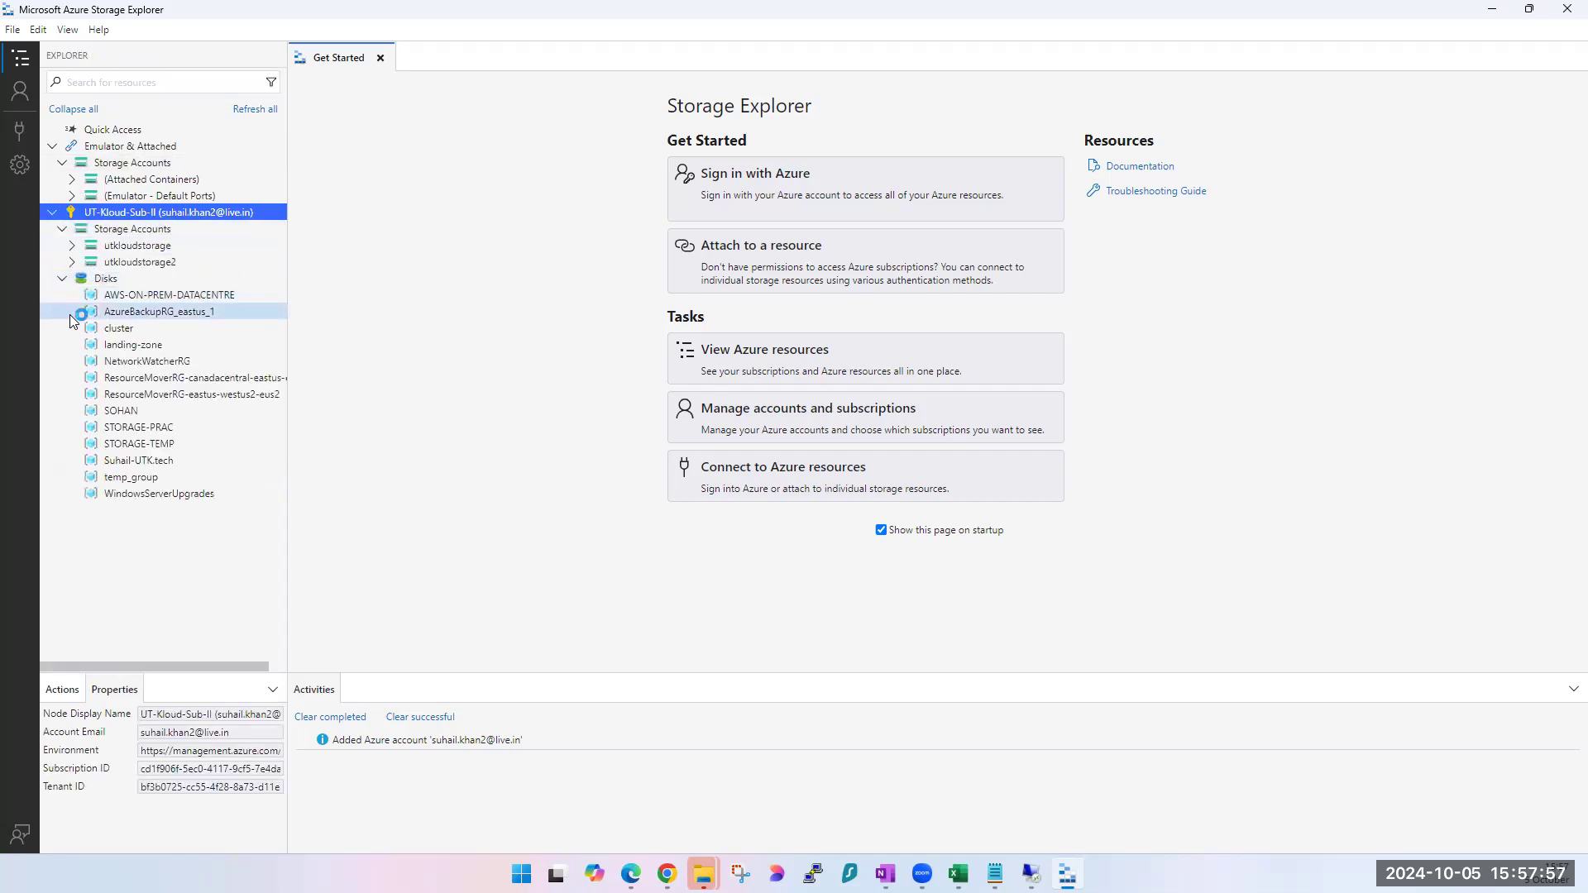
pyautogui.click(70, 245)
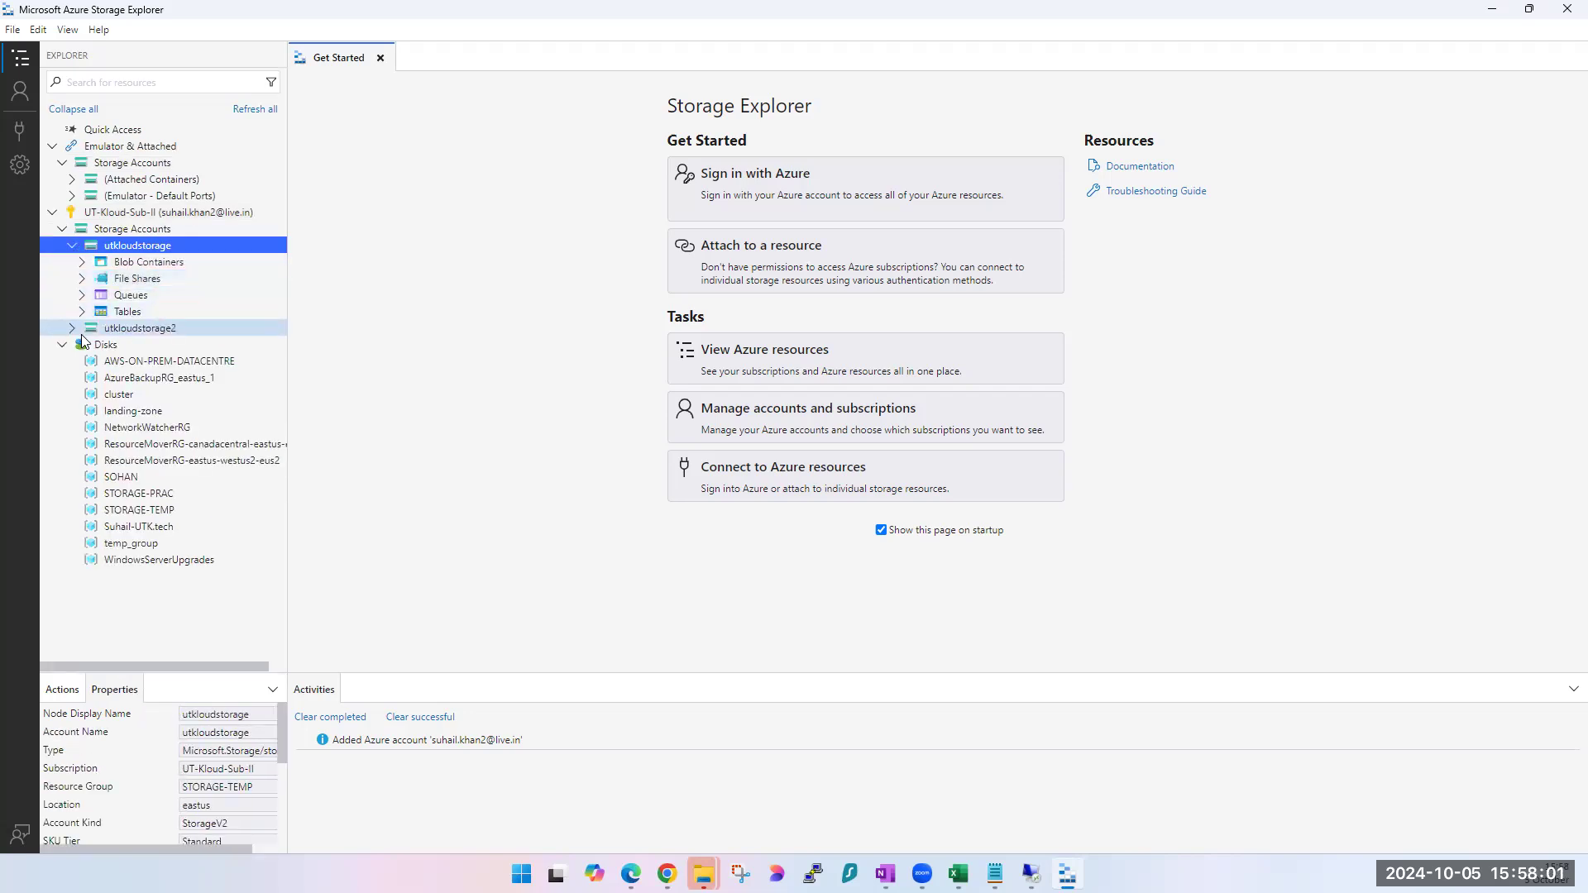
pyautogui.click(73, 329)
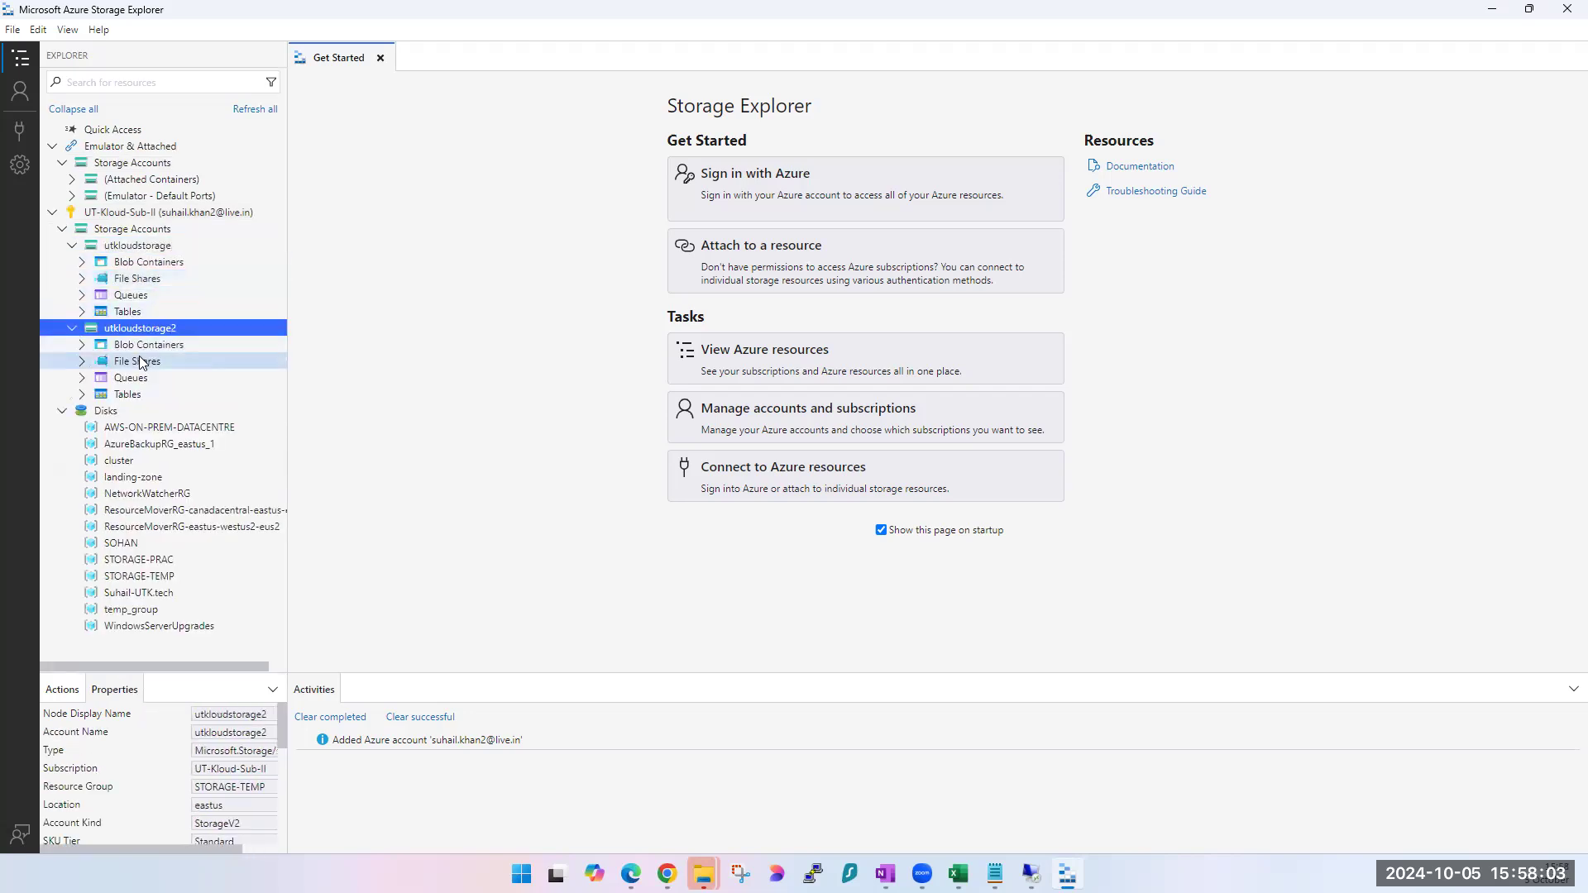
# Expand utkloudstorage's Blob Containers and open its full container list with View all
pyautogui.click(140, 345)
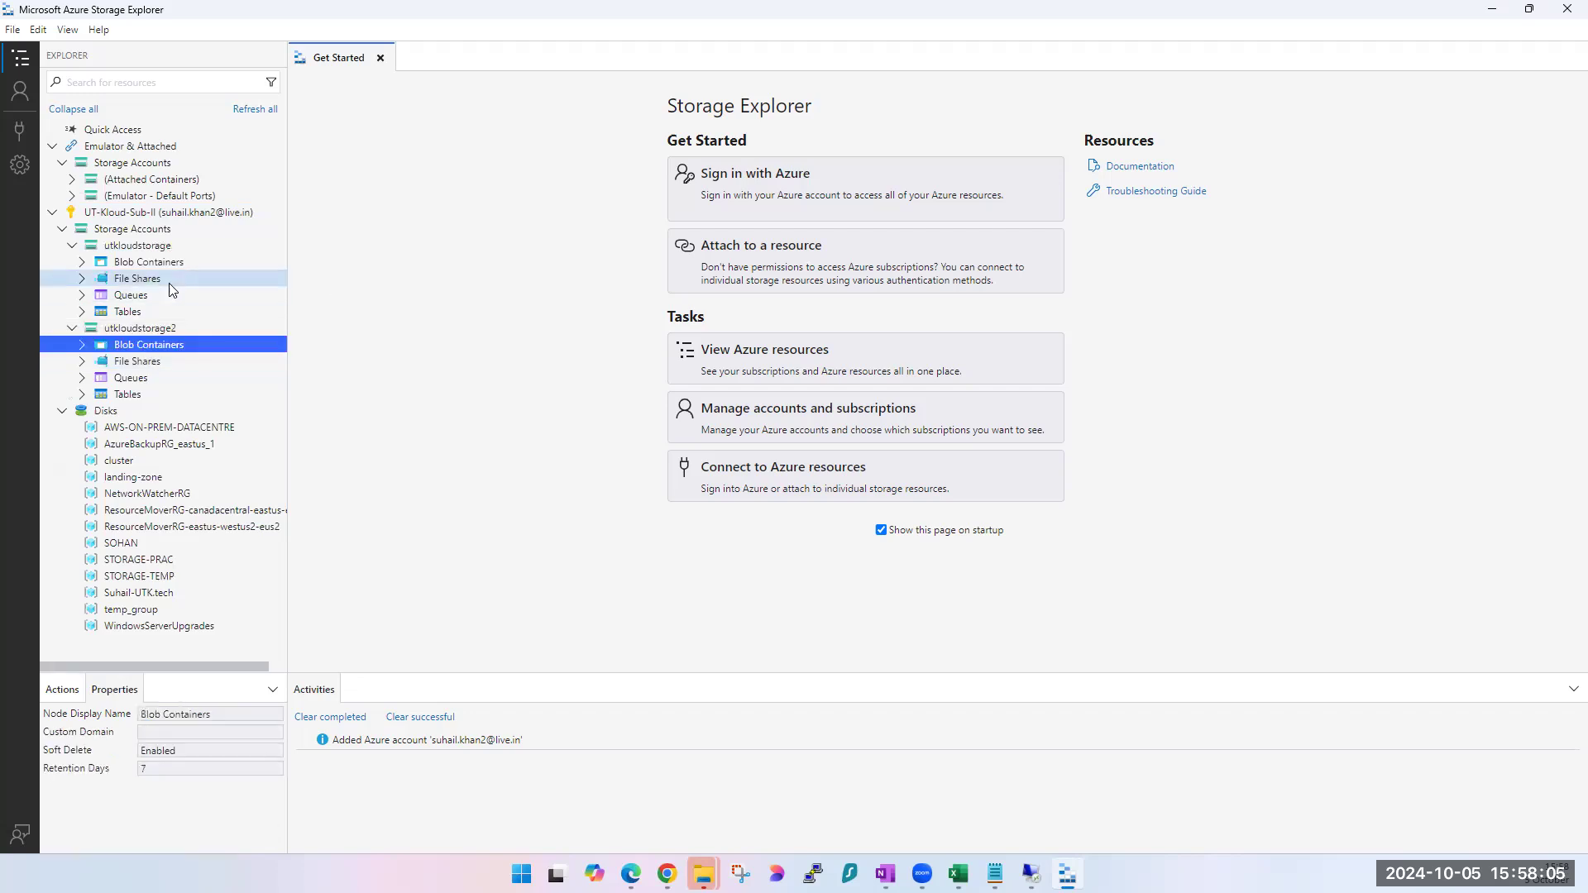
pyautogui.click(143, 263)
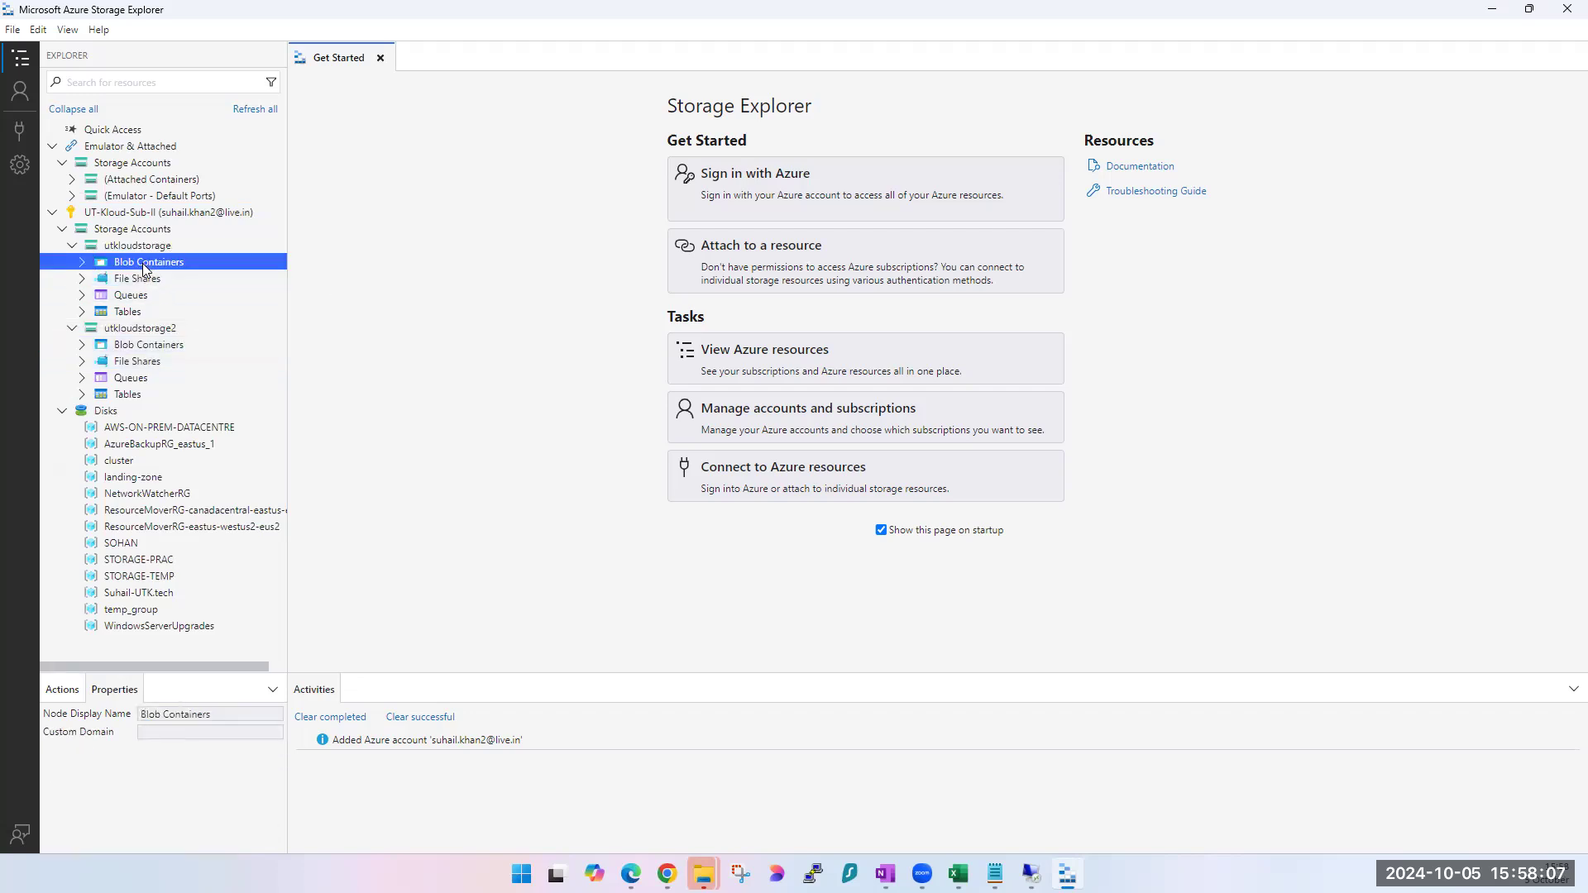
pyautogui.doubleClick(142, 263)
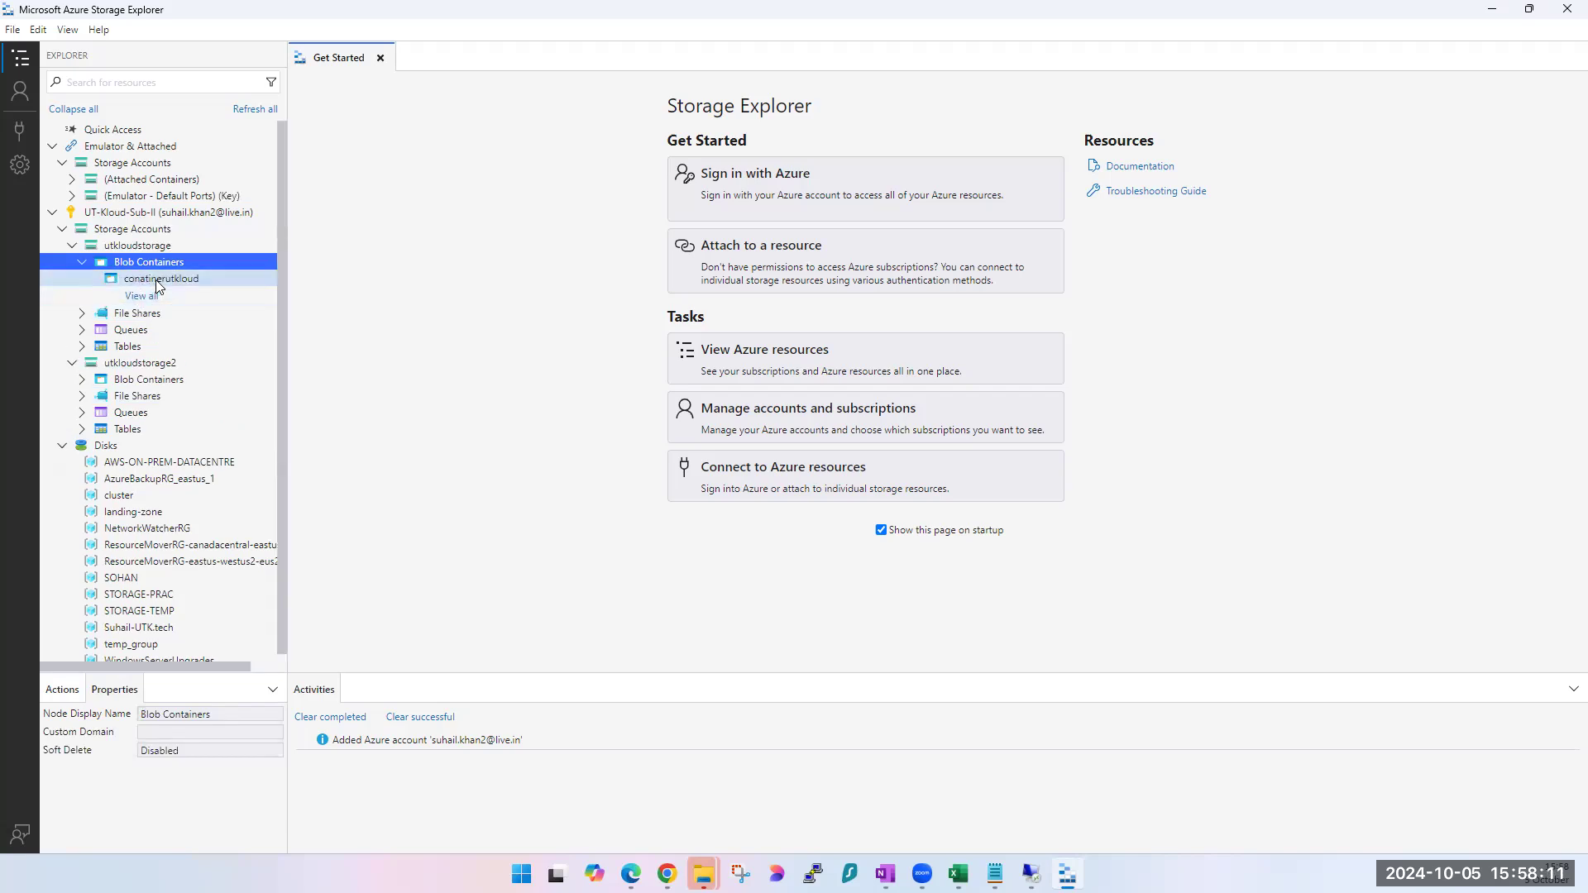
pyautogui.click(146, 297)
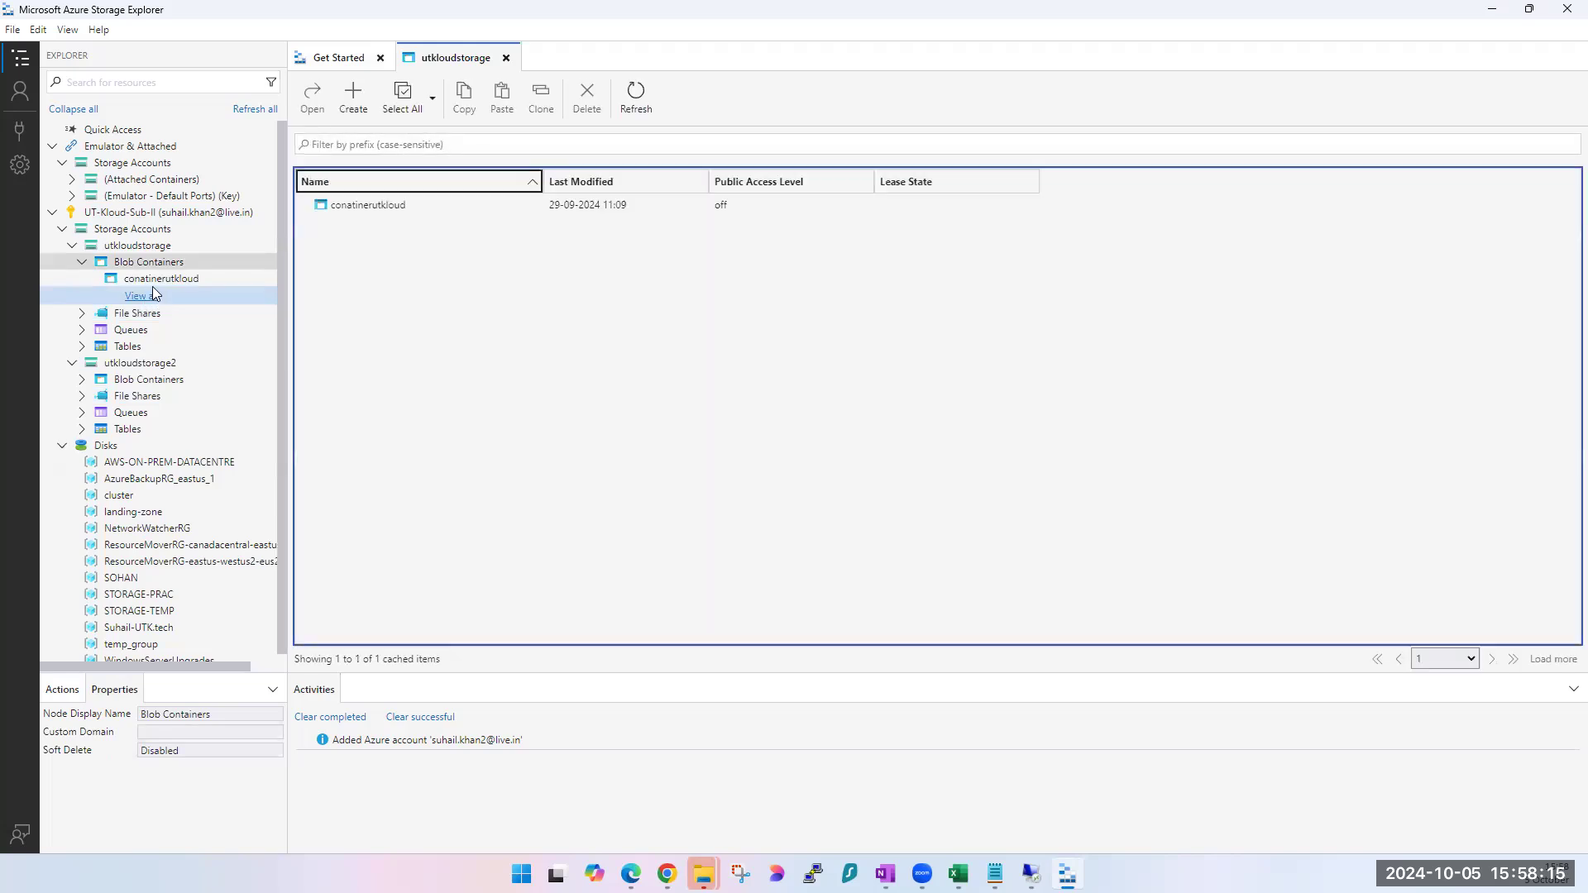
# Open conatinerutkloud beside the list, dismiss the not-authorized error, and check the Upload options
pyautogui.doubleClick(362, 208)
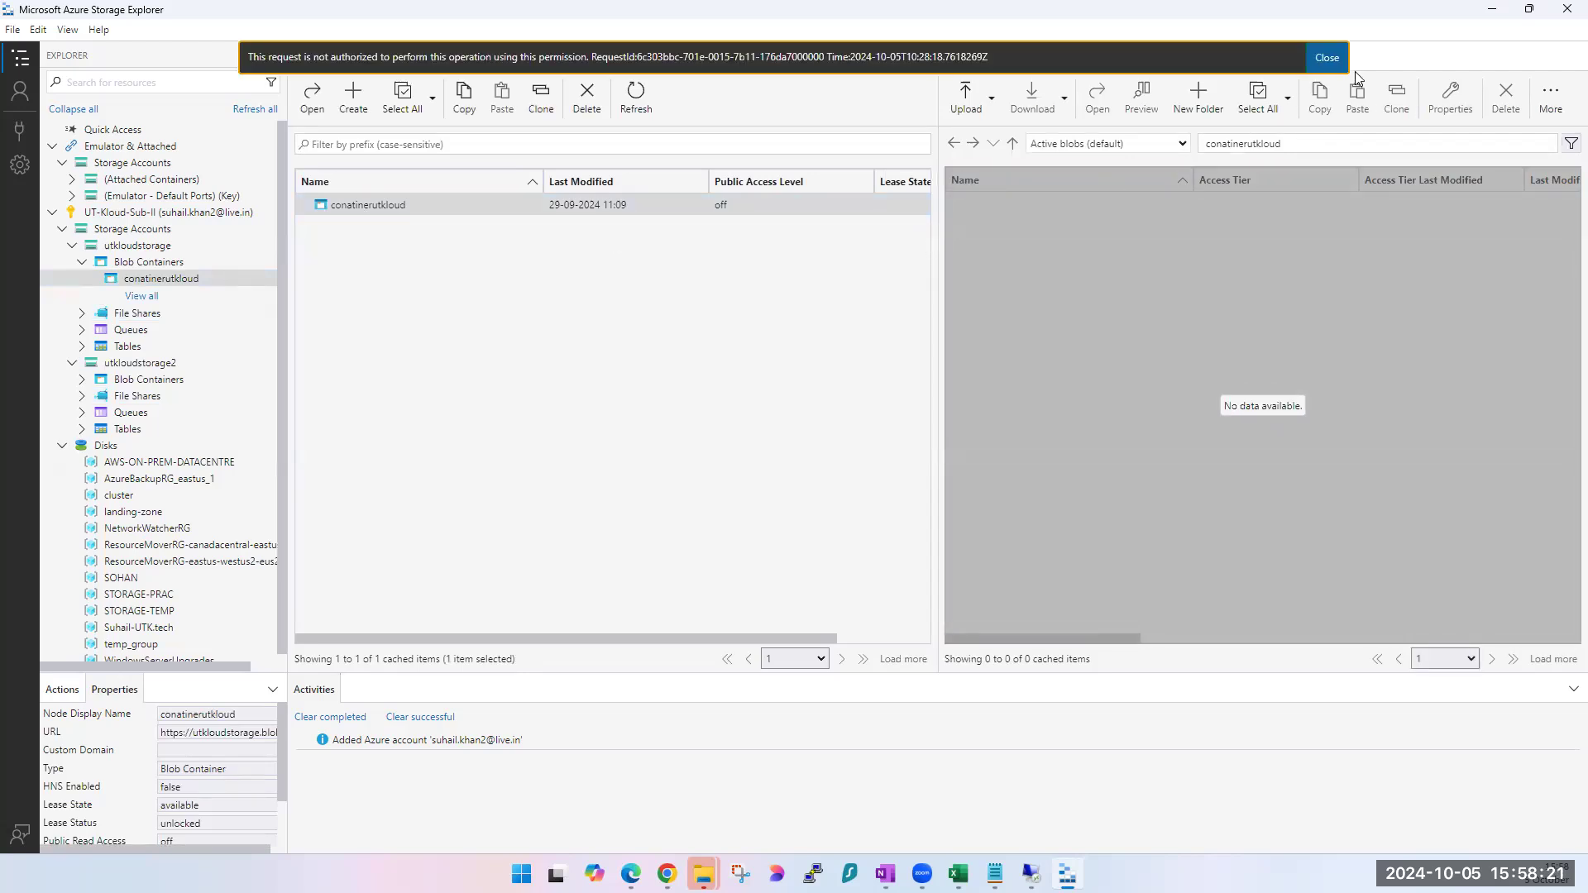
pyautogui.click(1328, 58)
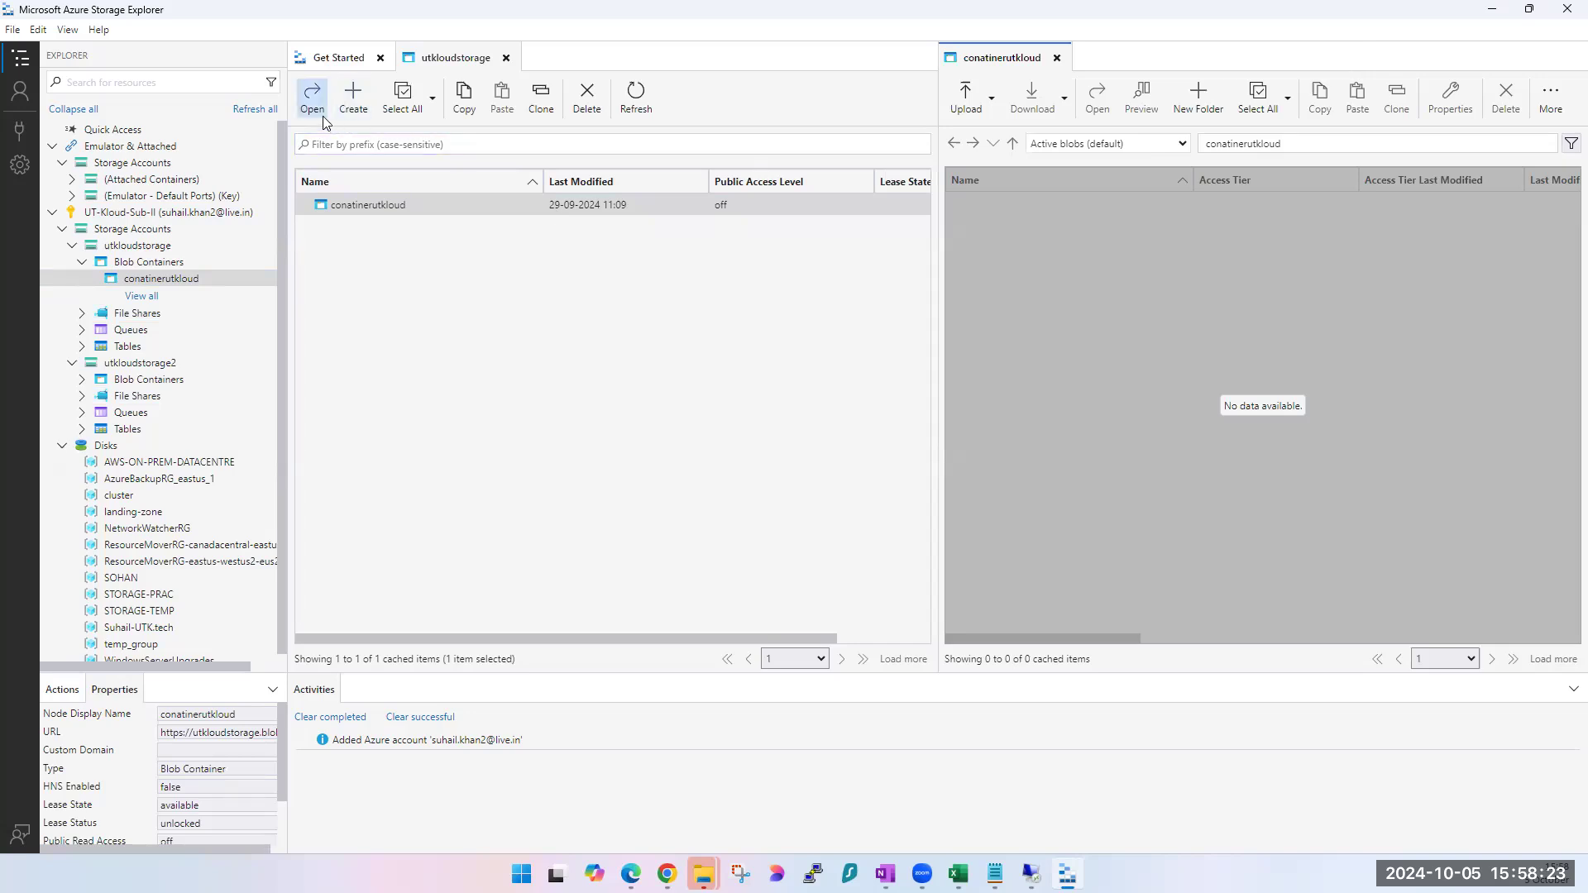
pyautogui.click(969, 99)
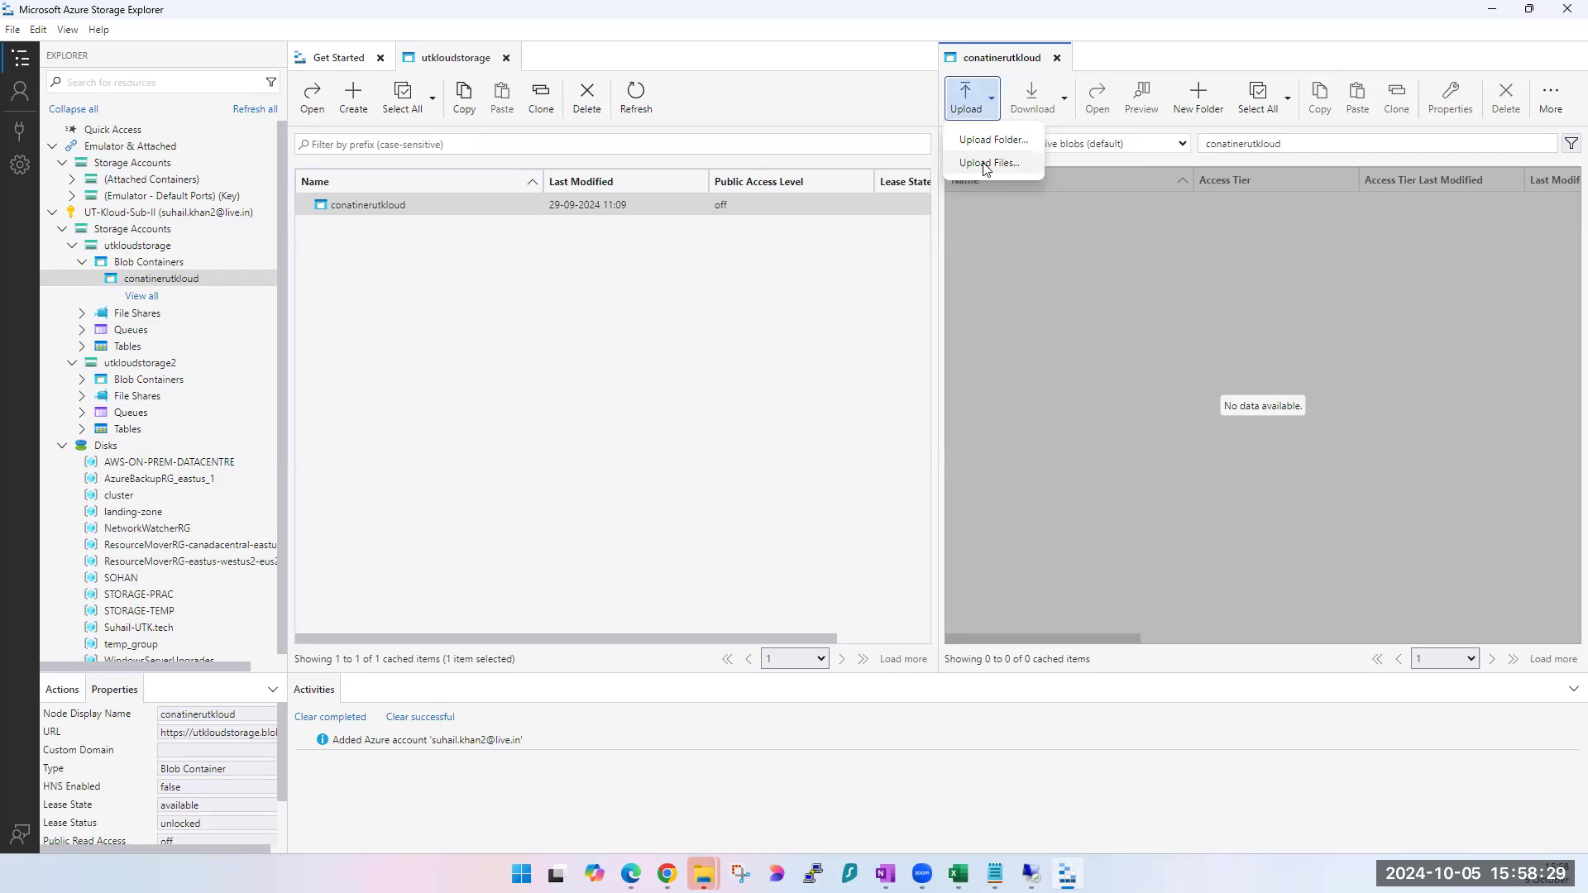
pyautogui.click(521, 392)
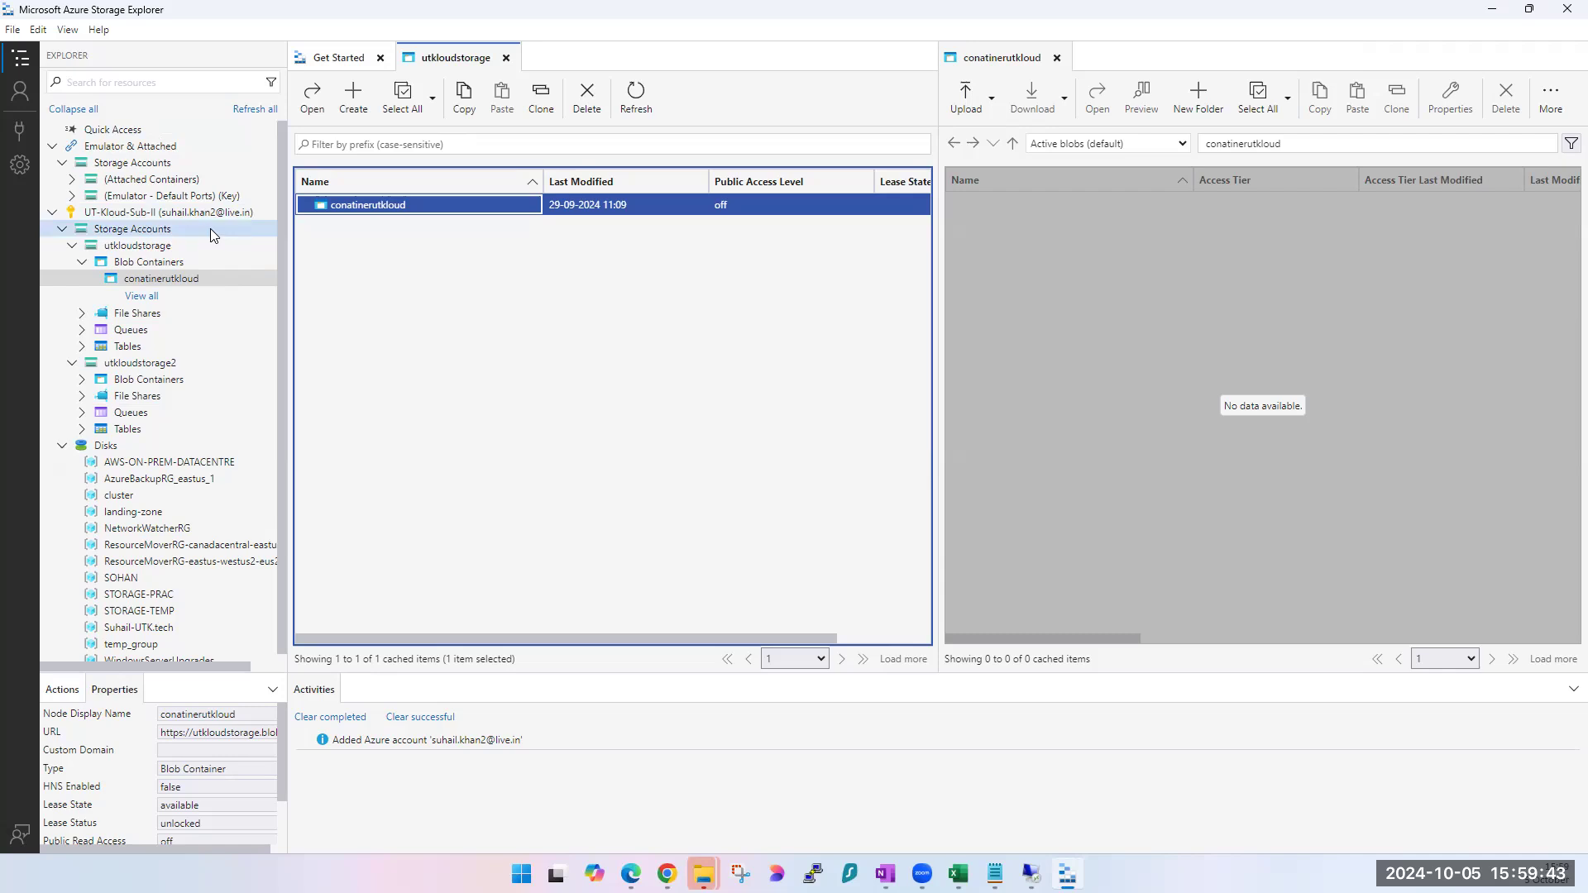
# Close the conatinerutkloud container tab, leaving the utkloudstorage container list
pyautogui.click(1057, 57)
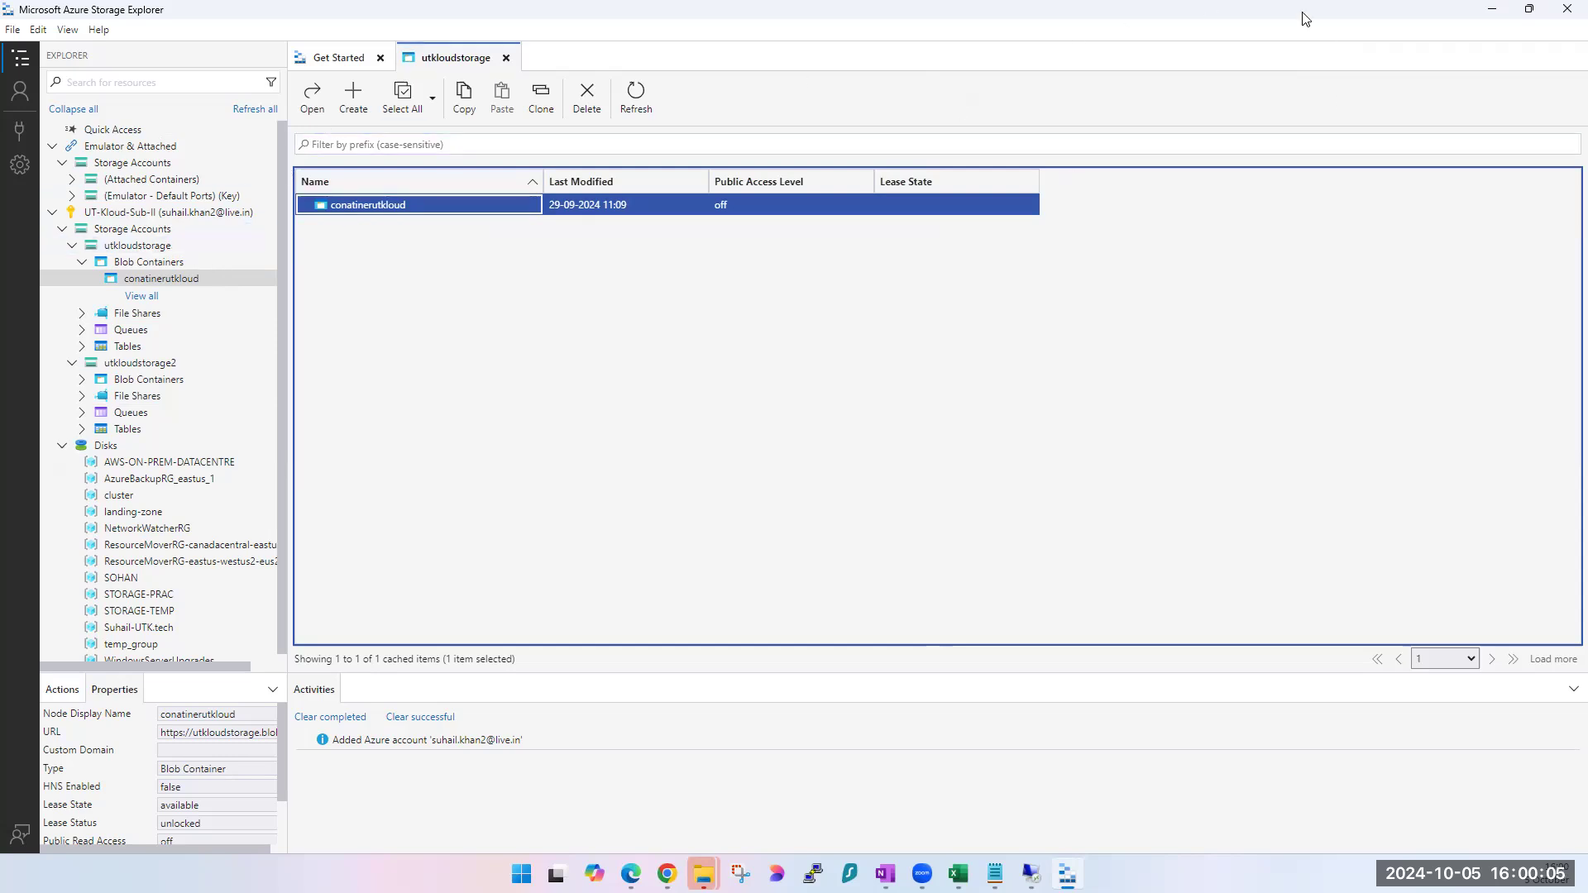
pyautogui.click(423, 137)
# Cancel the Create Container dialog and reopen the conatinerutkloud container
pyautogui.click(353, 96)
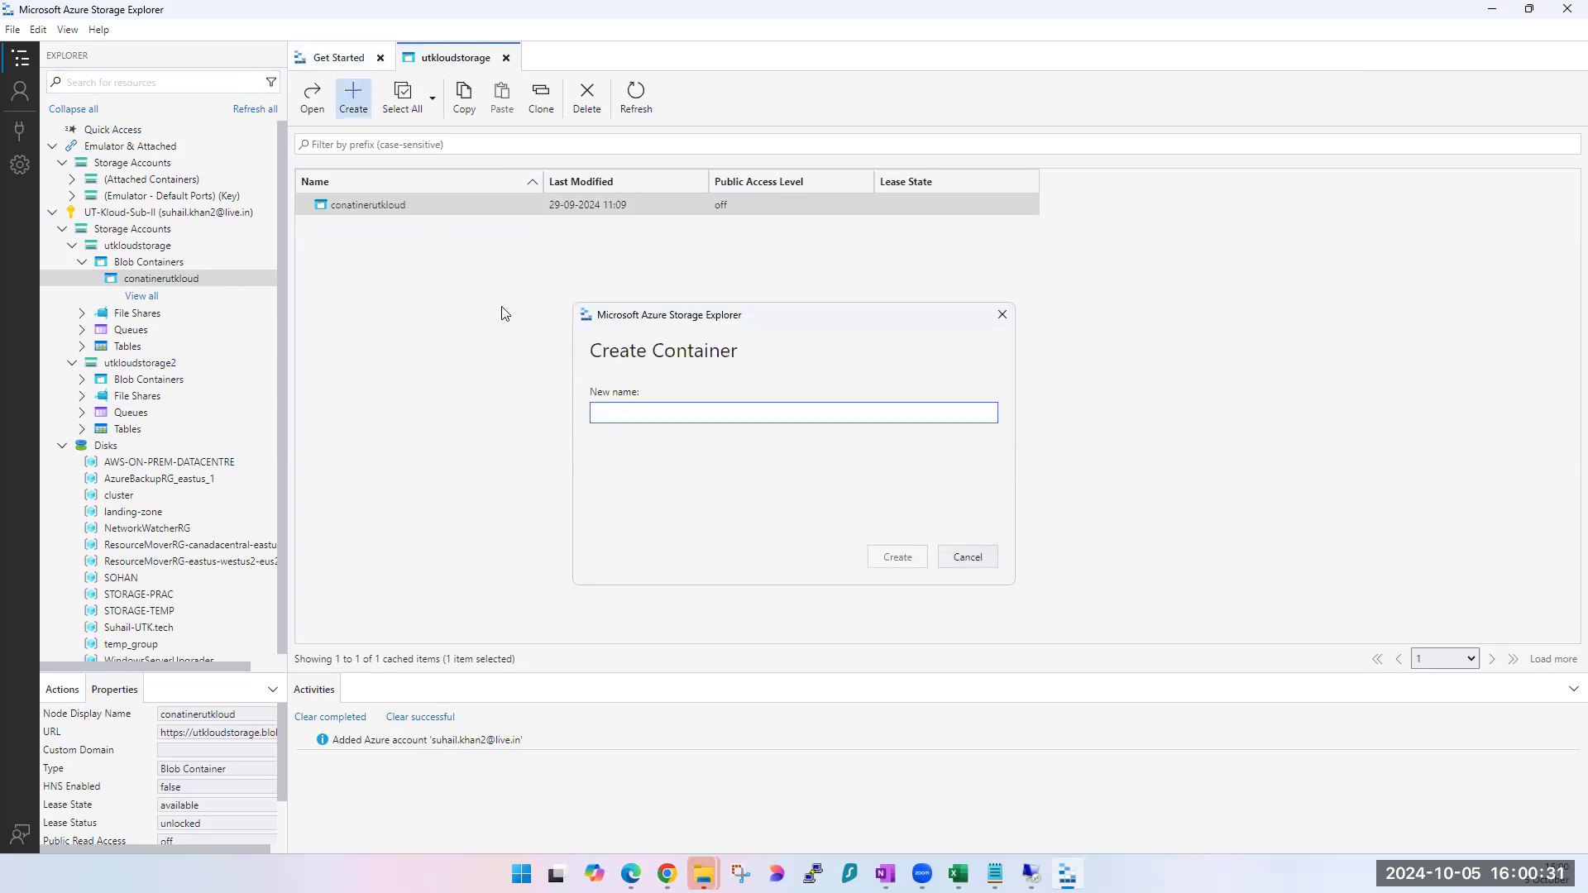
pyautogui.click(965, 556)
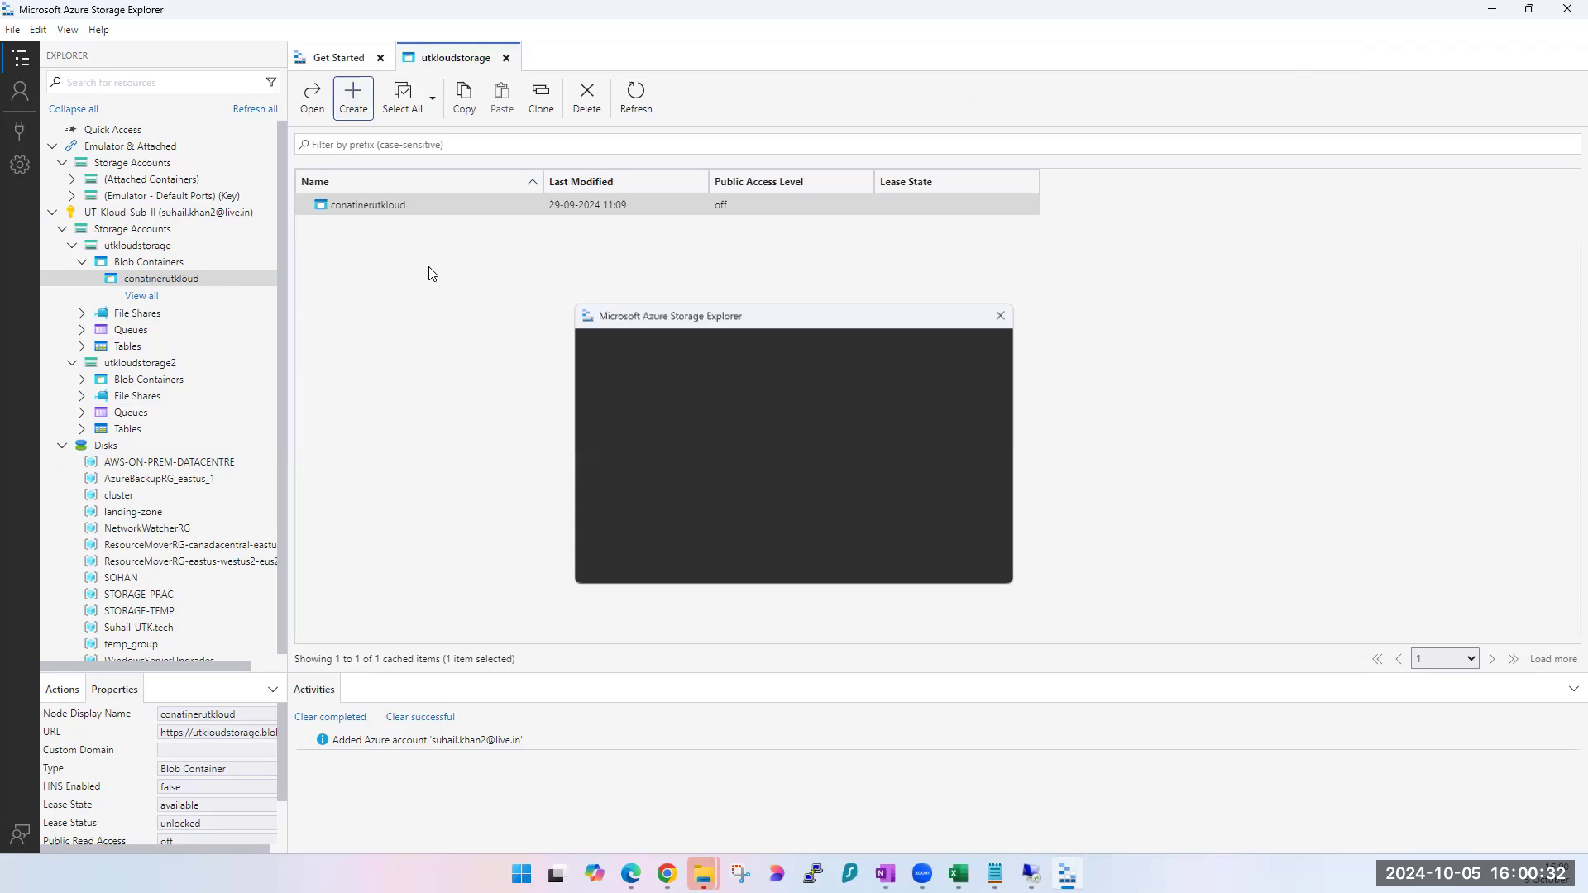
pyautogui.doubleClick(366, 205)
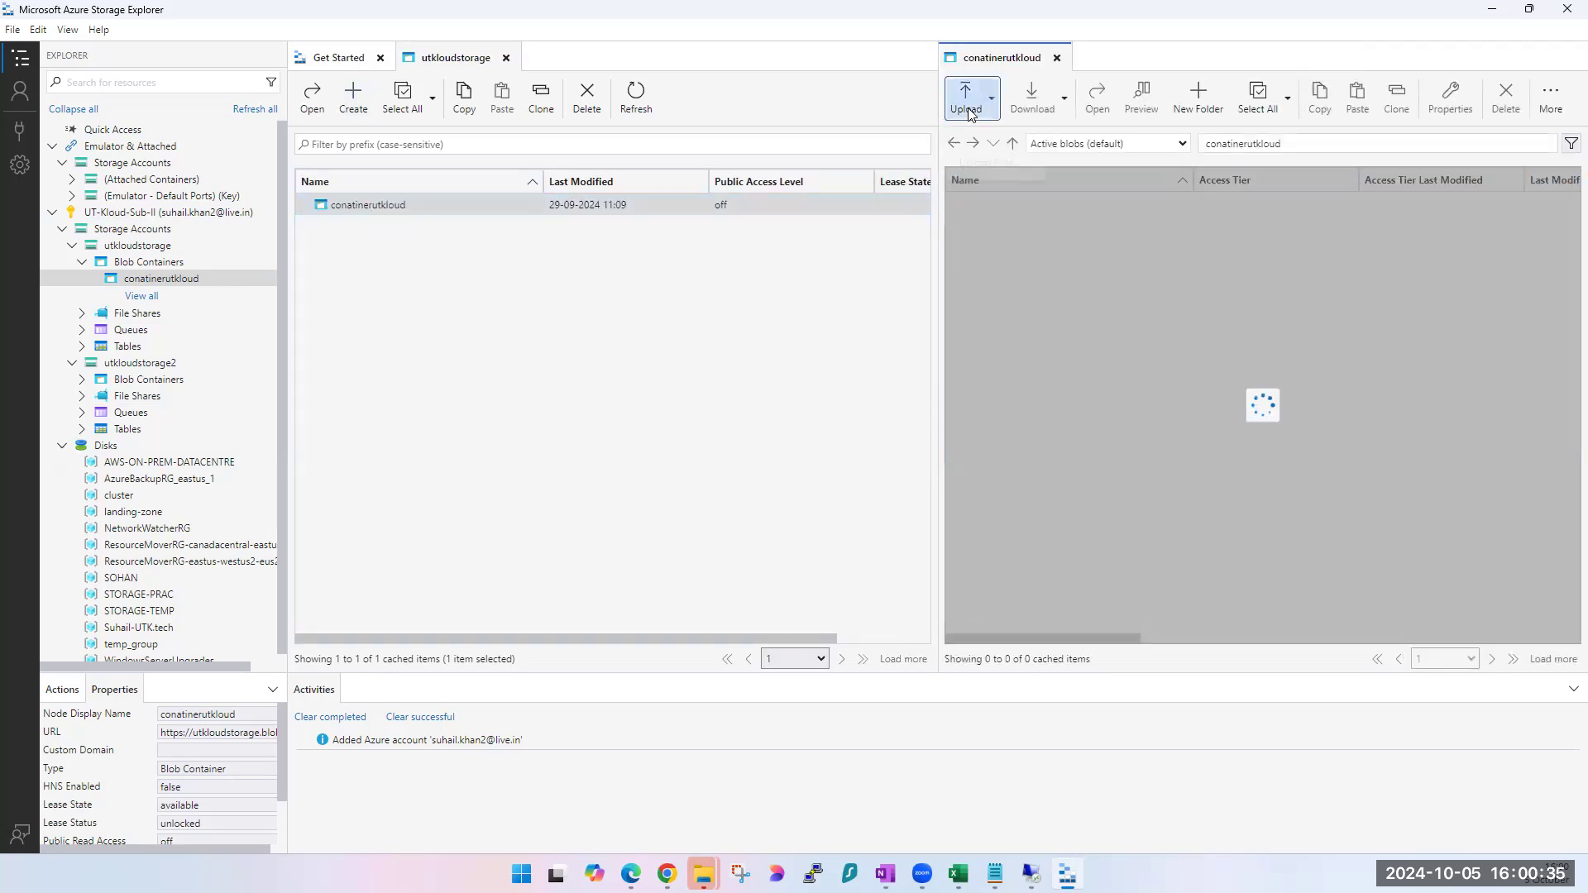
# Cancel the folder upload and bring up the Upload Files dialog for the container
pyautogui.click(966, 99)
pyautogui.click(985, 162)
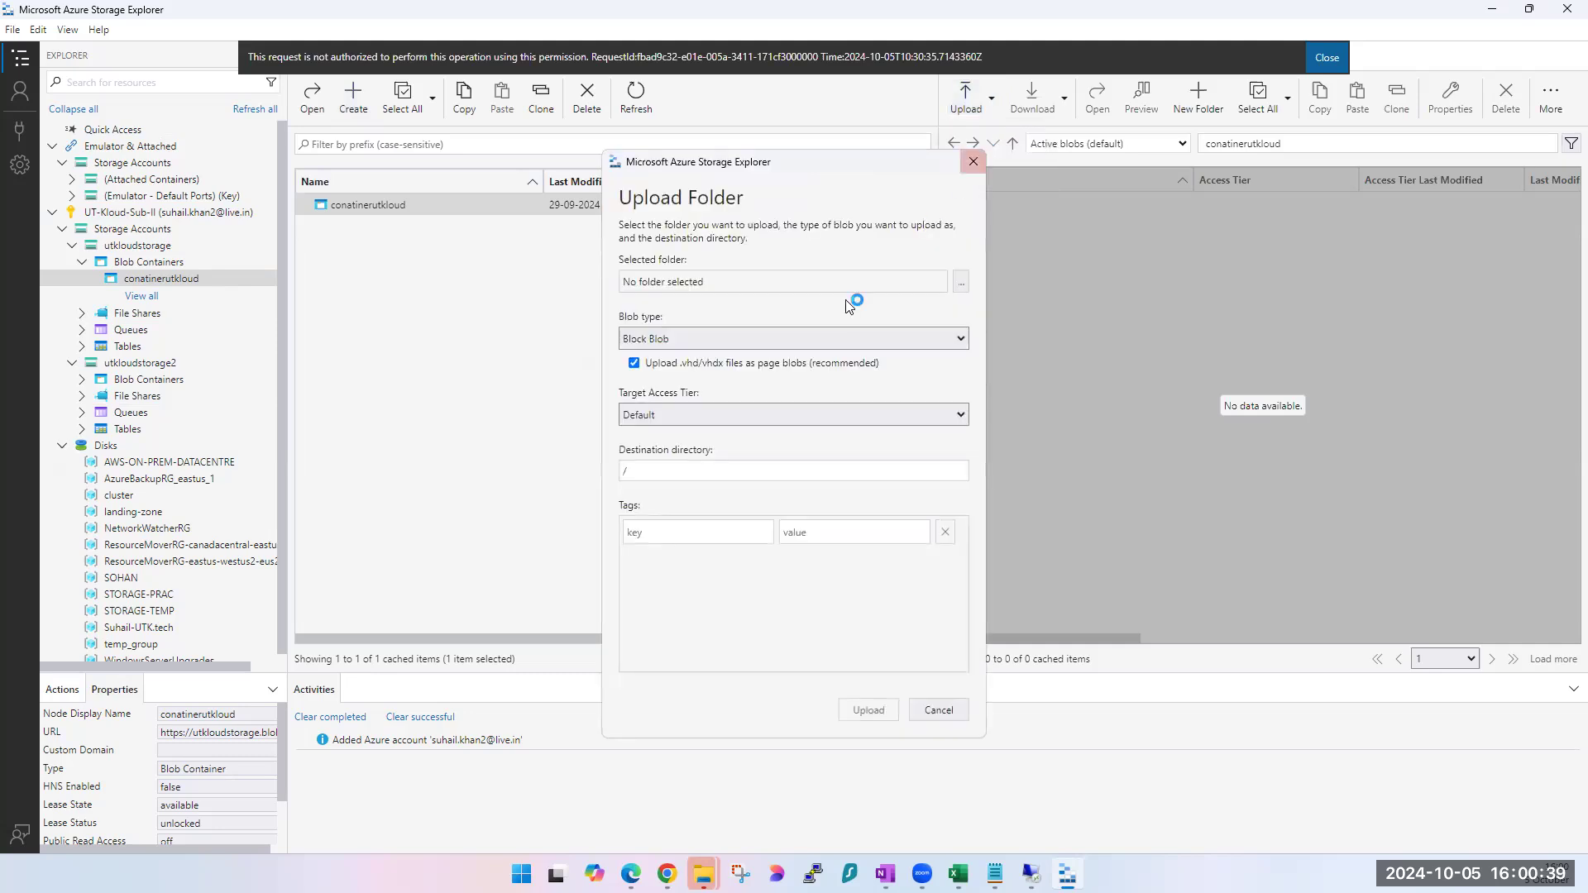
pyautogui.click(938, 709)
pyautogui.click(966, 98)
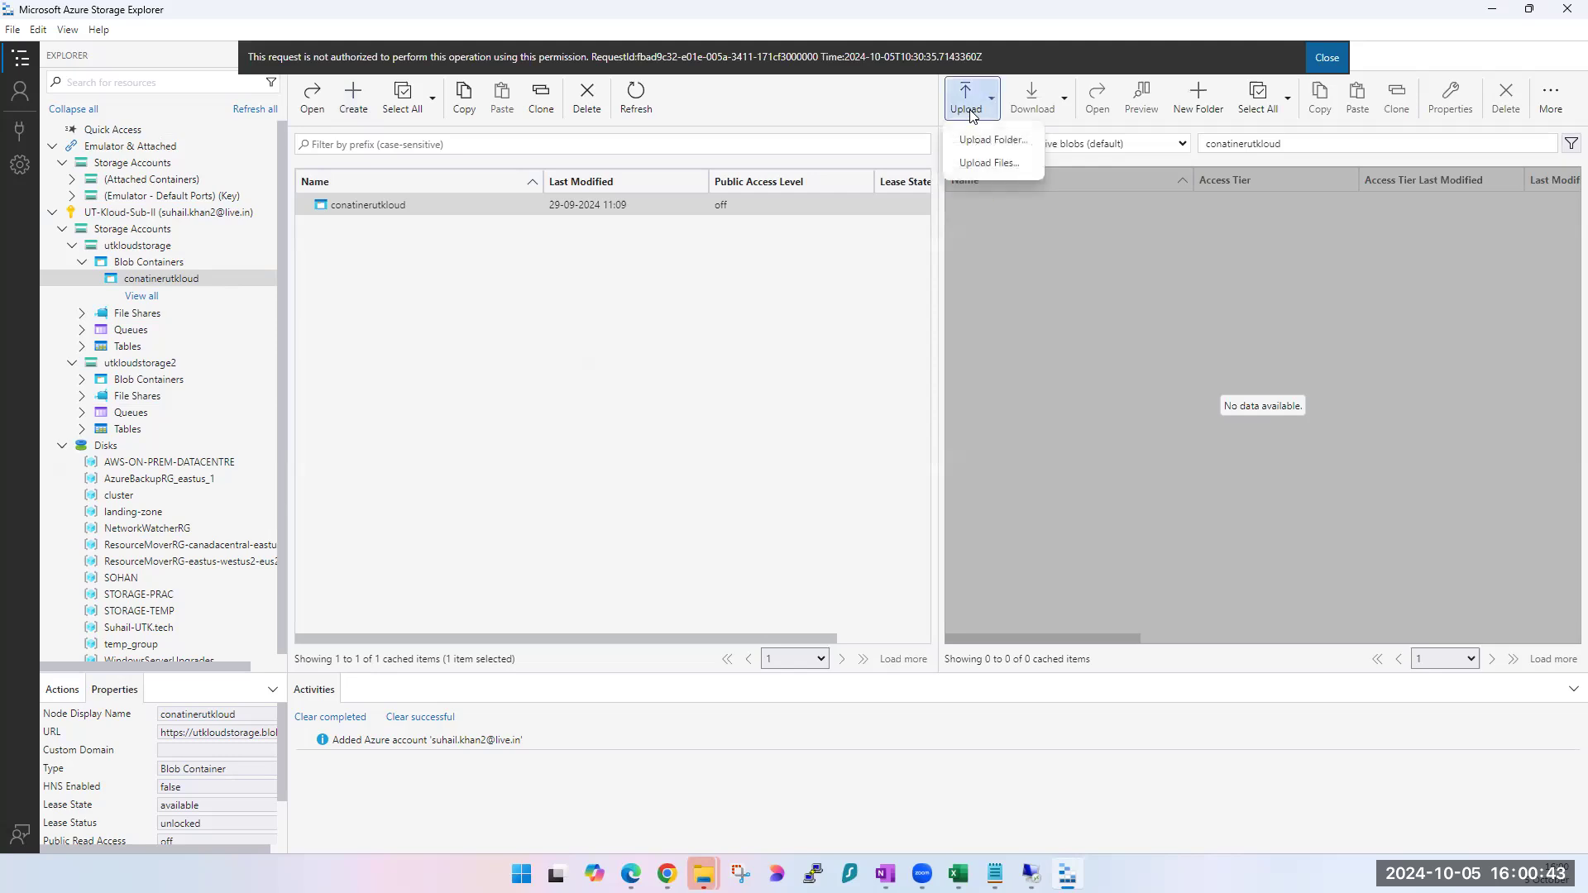
pyautogui.click(989, 162)
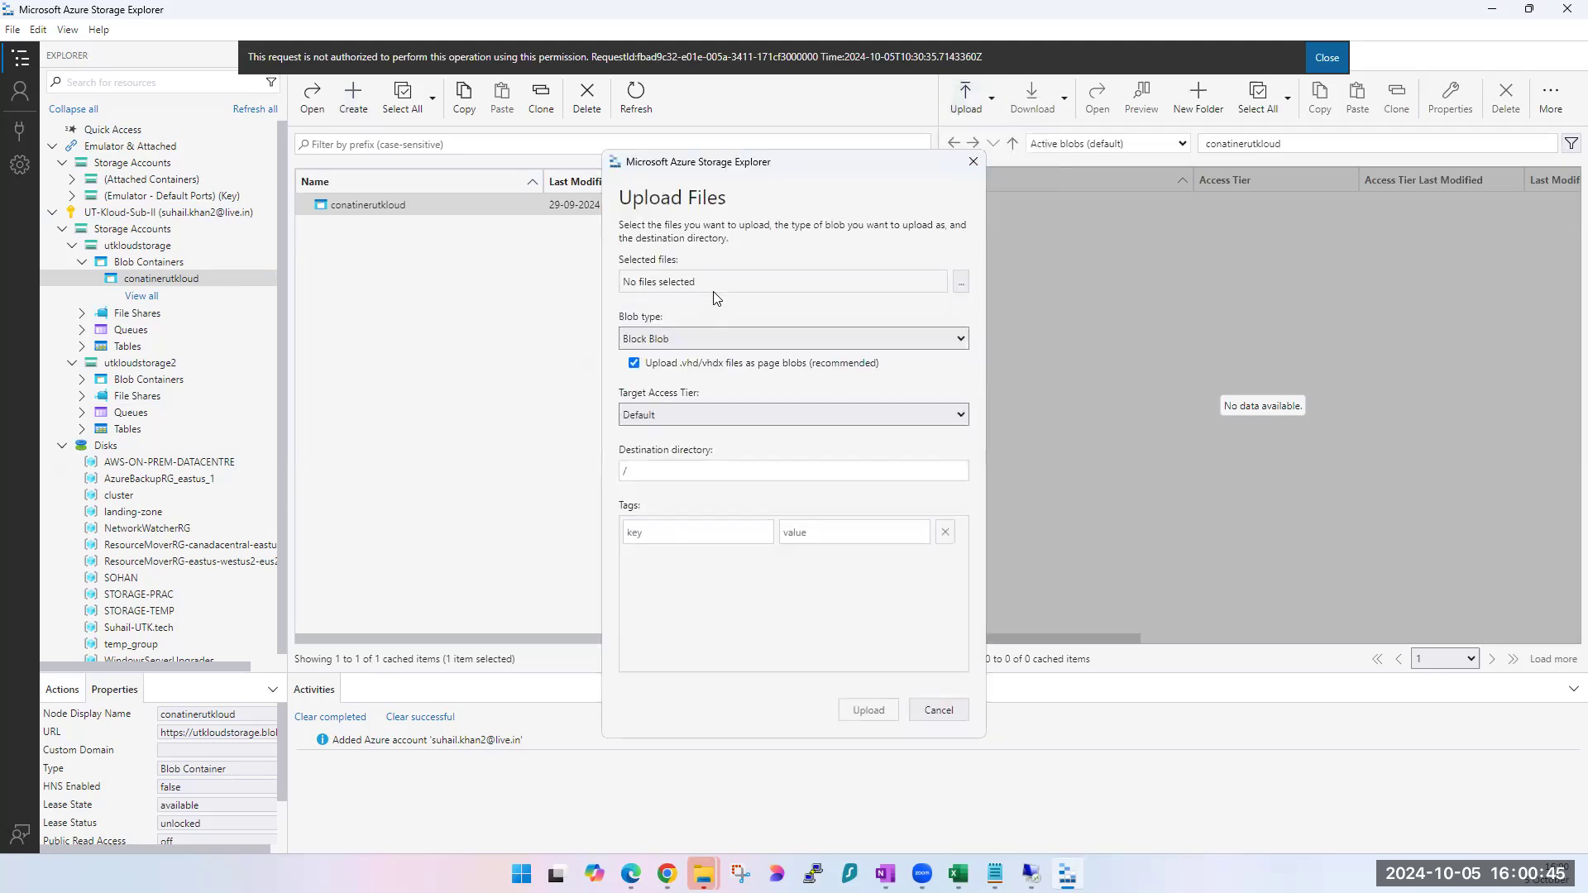
# Upload the AzureSolutionArchitect PDF from My Drive into conatinerutkloud; 0 items transfer
pyautogui.click(961, 284)
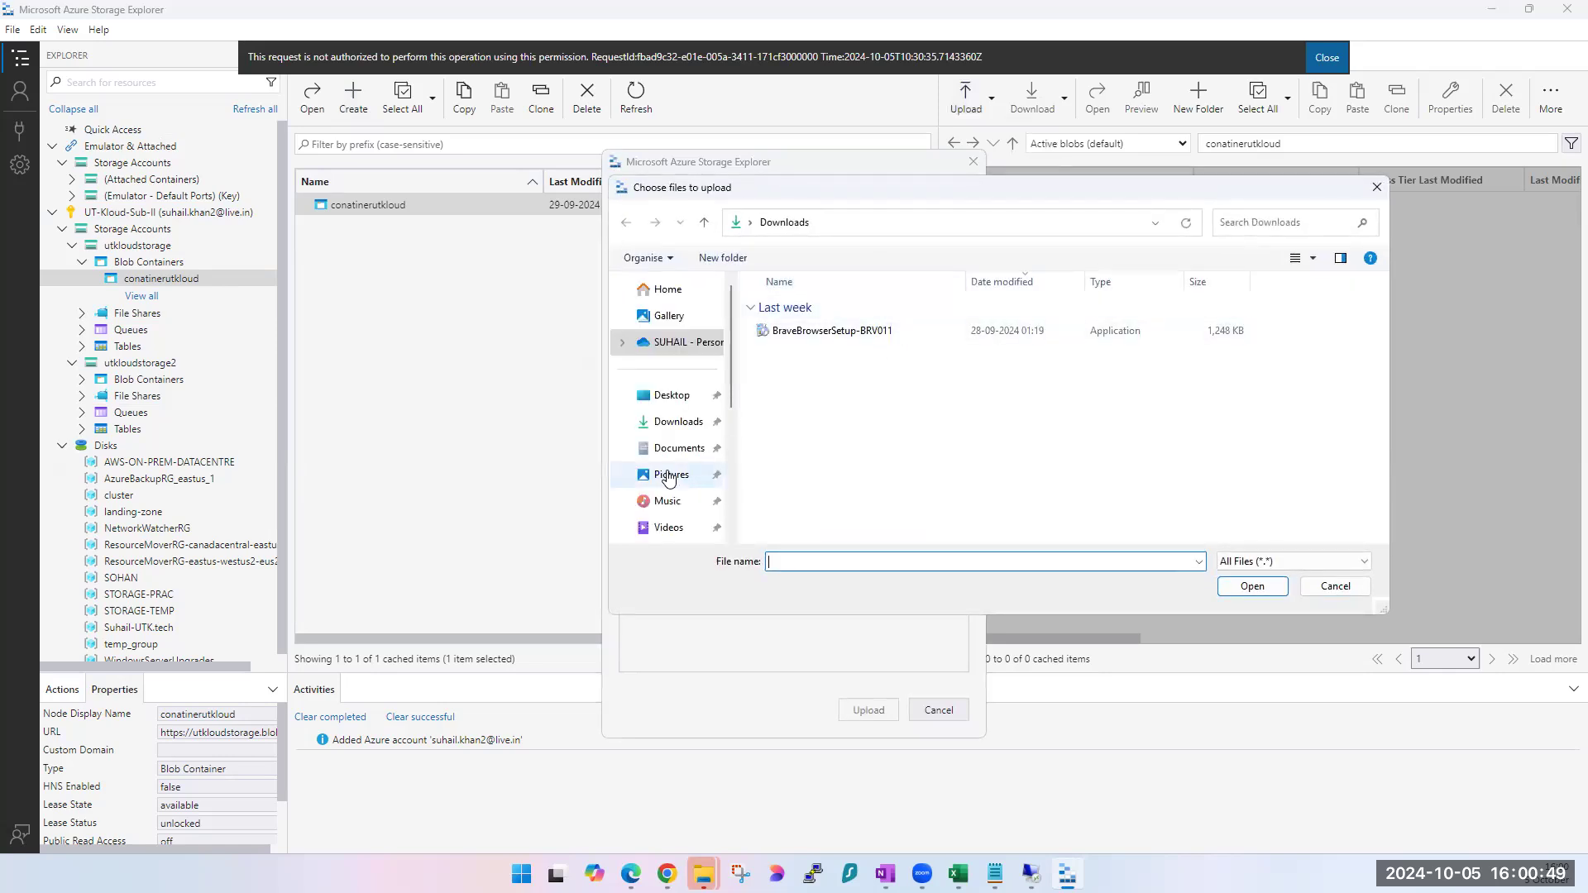
pyautogui.scroll(-3, 686, 472)
pyautogui.click(679, 397)
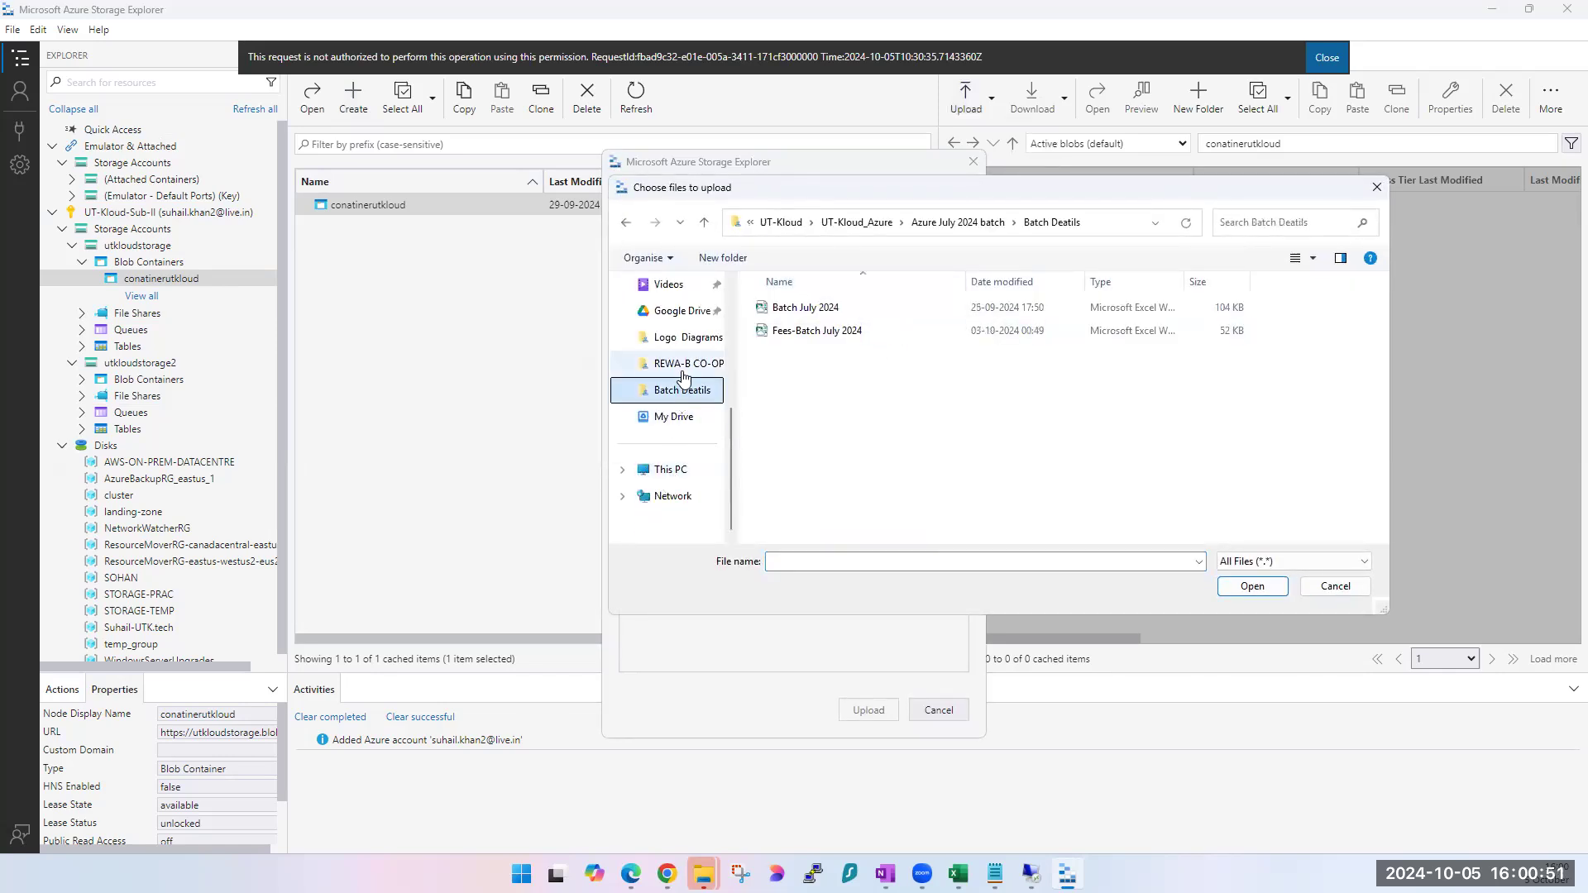
pyautogui.click(682, 369)
pyautogui.click(674, 416)
pyautogui.scroll(-1, 828, 407)
pyautogui.click(861, 511)
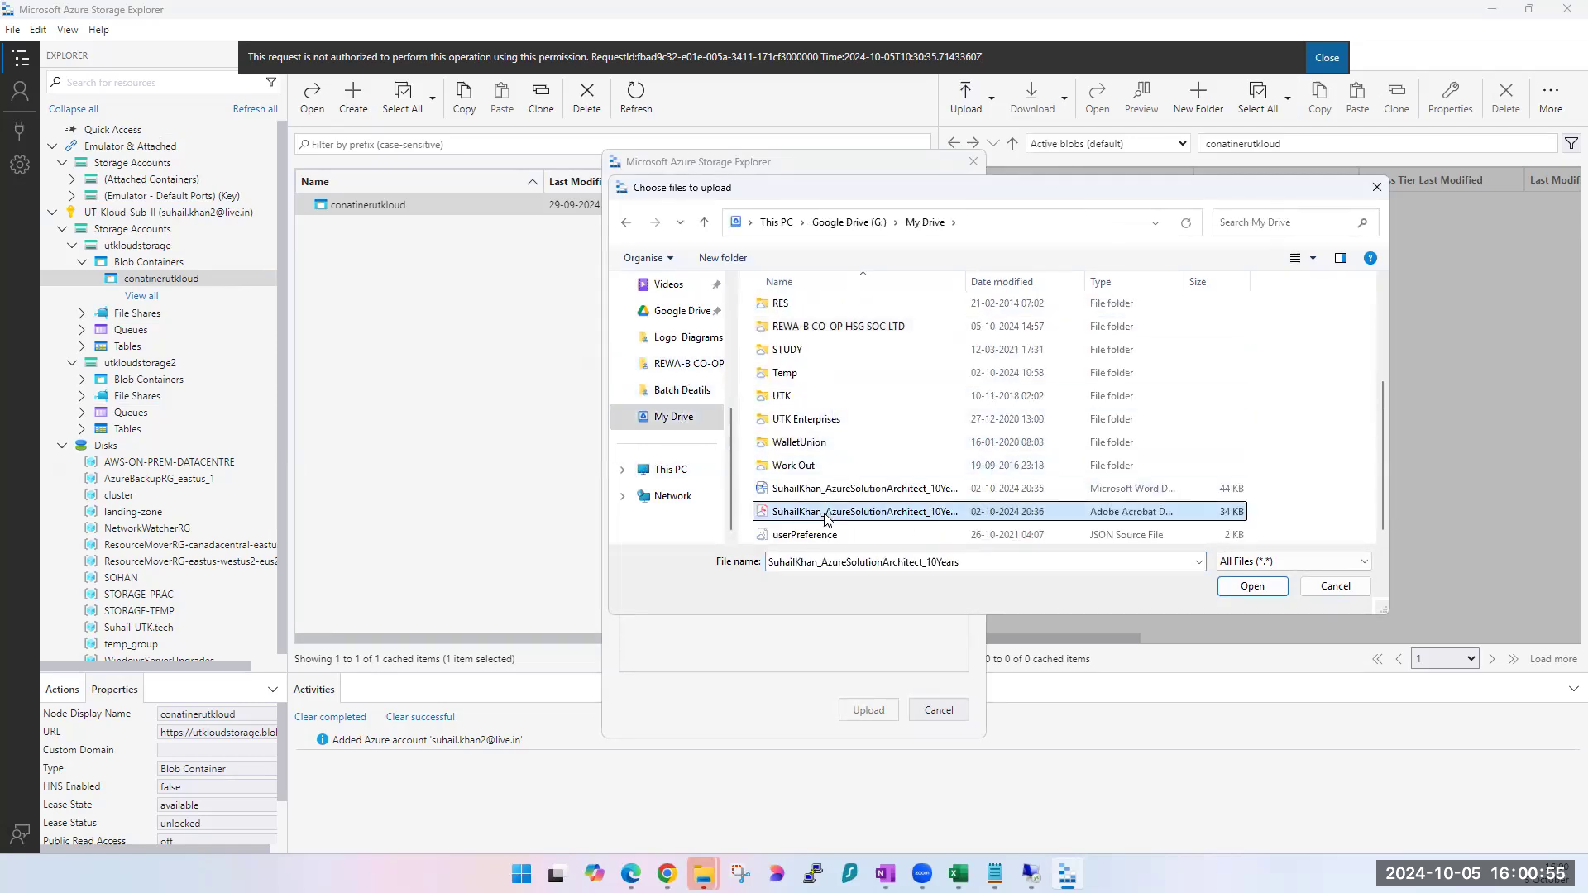
pyautogui.click(1250, 587)
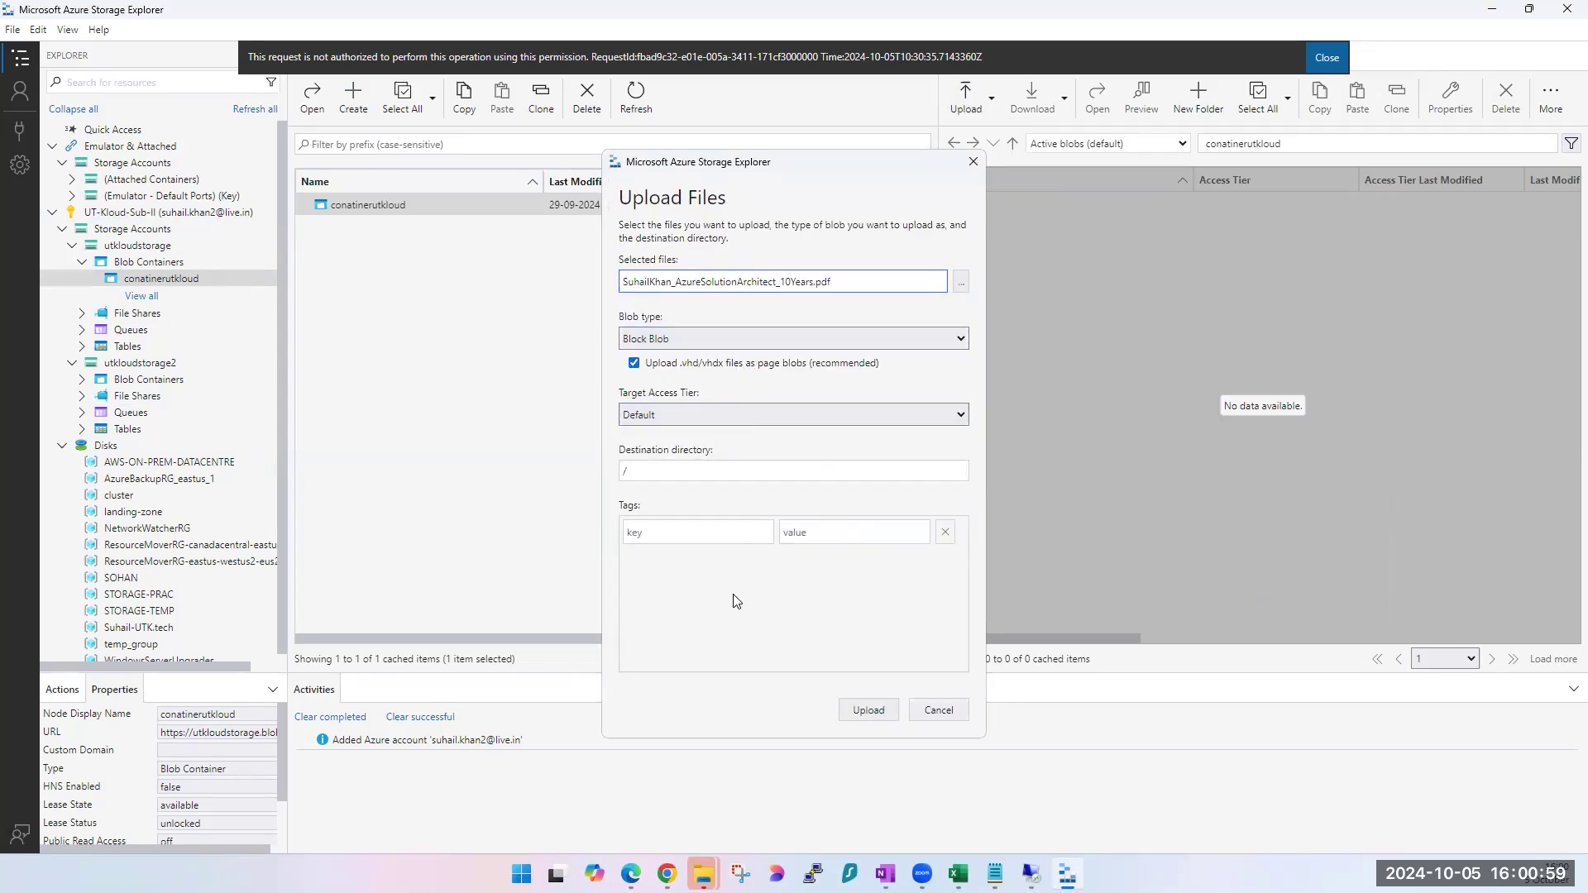
pyautogui.click(869, 711)
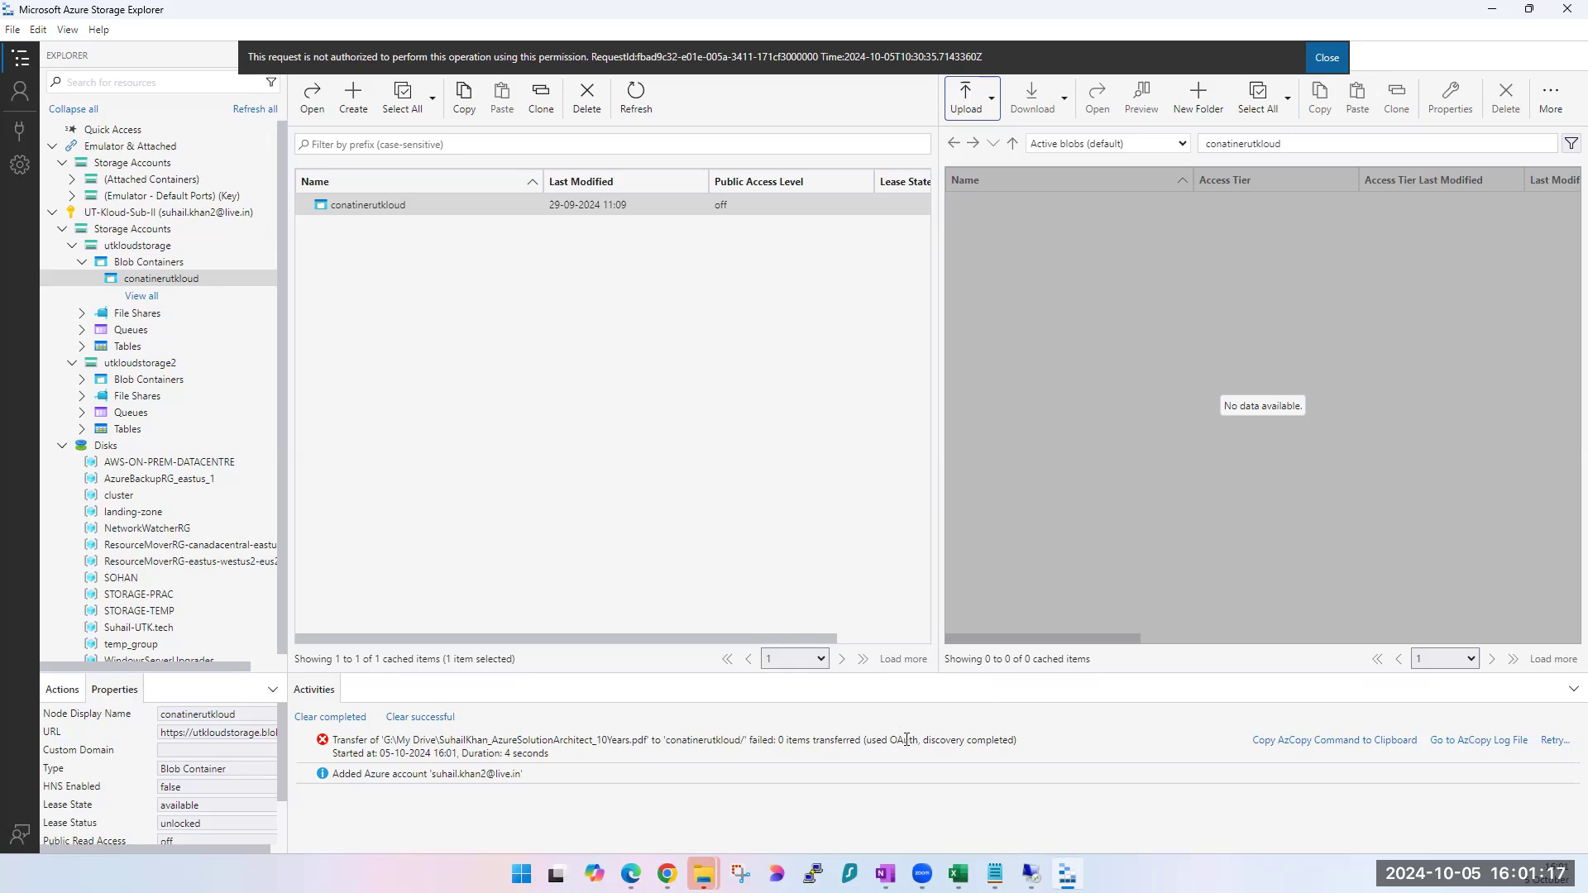
# Refresh the container and retry the failed PDF upload with Enable overwrite selected
pyautogui.click(635, 98)
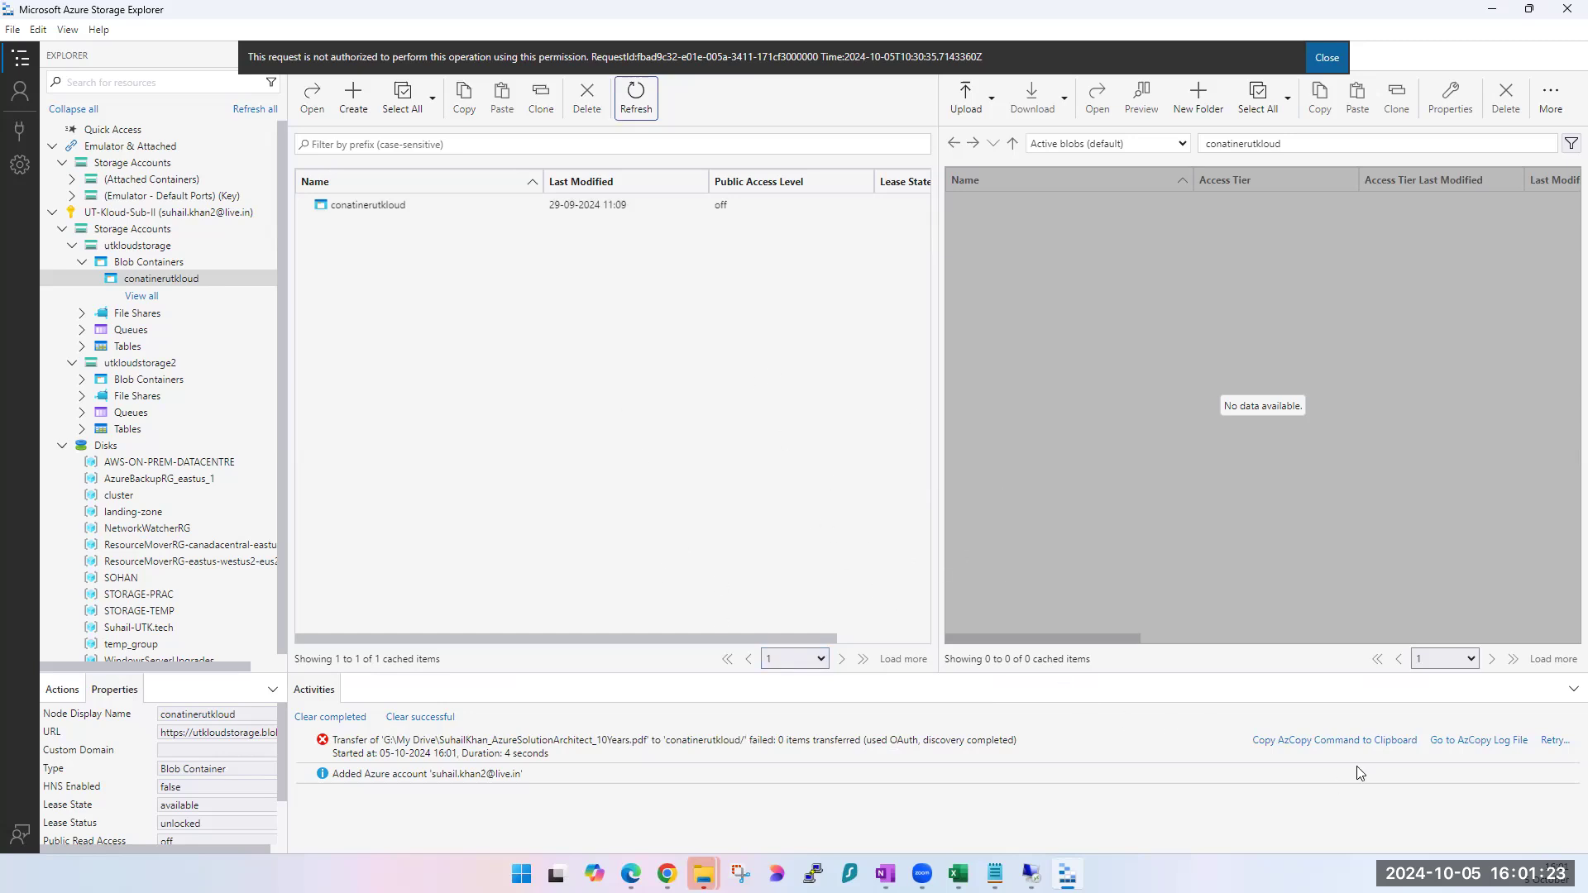
pyautogui.click(1554, 741)
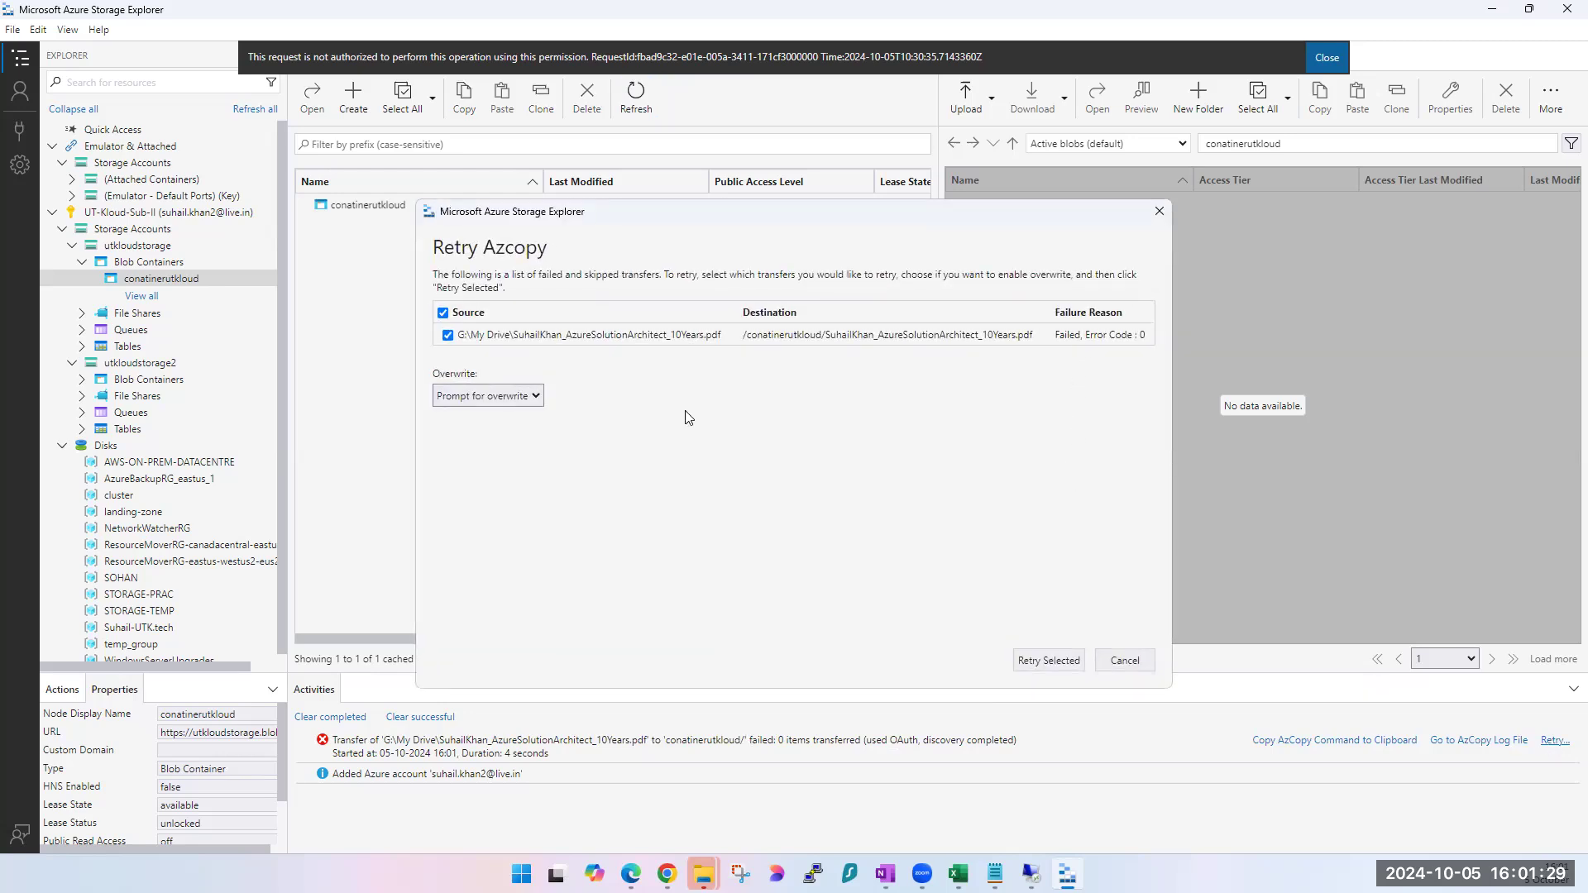
pyautogui.click(531, 398)
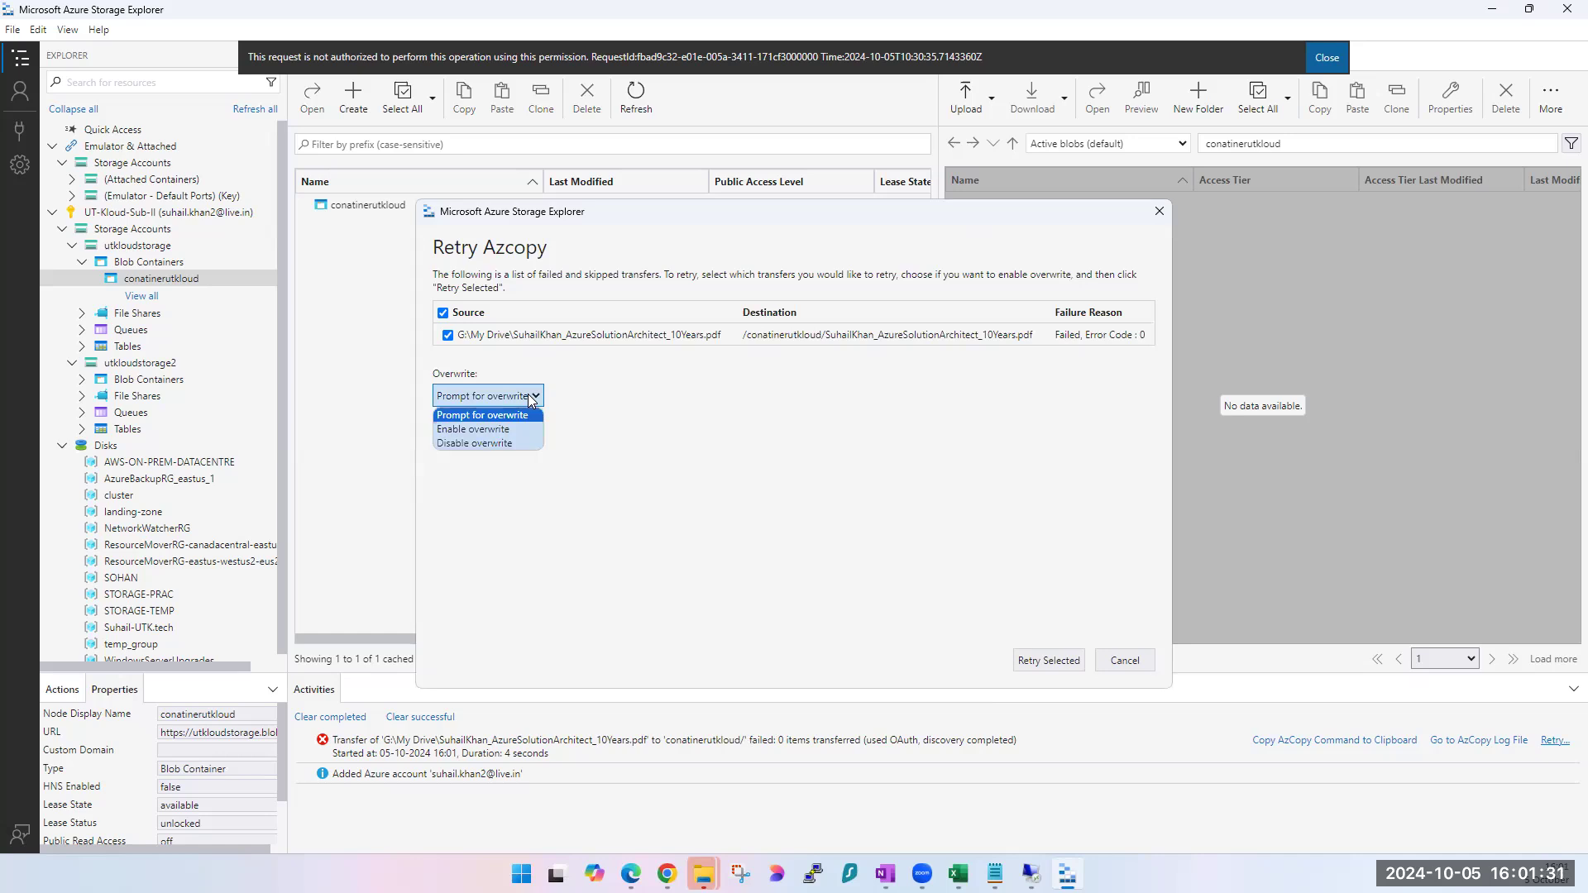
pyautogui.click(473, 429)
pyautogui.click(1051, 662)
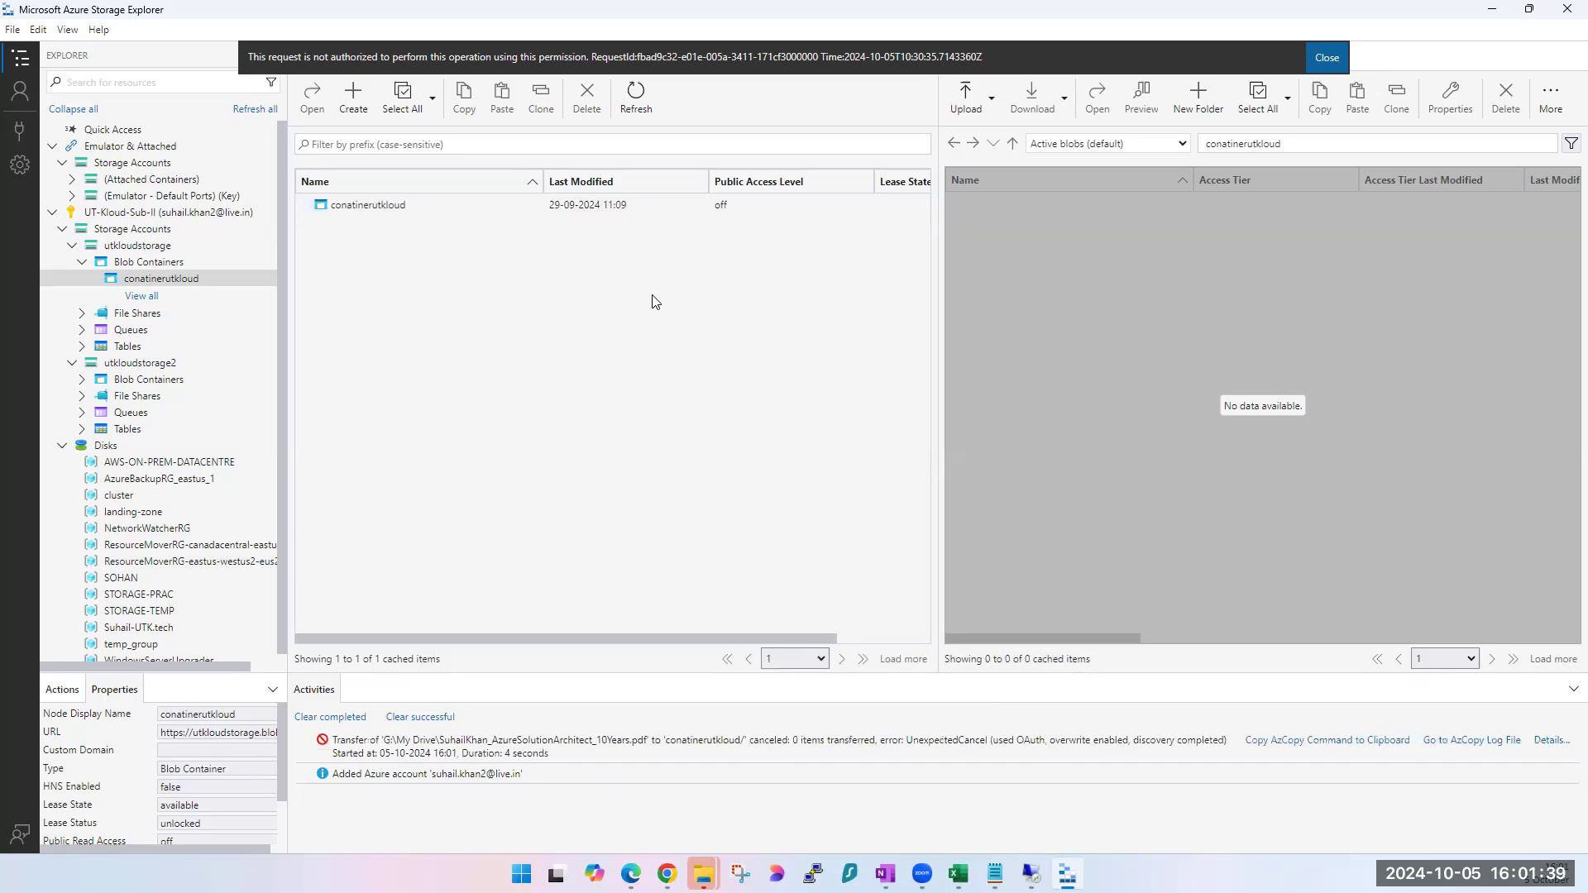
# Open the container's More actions menu and close it again
pyautogui.click(1549, 97)
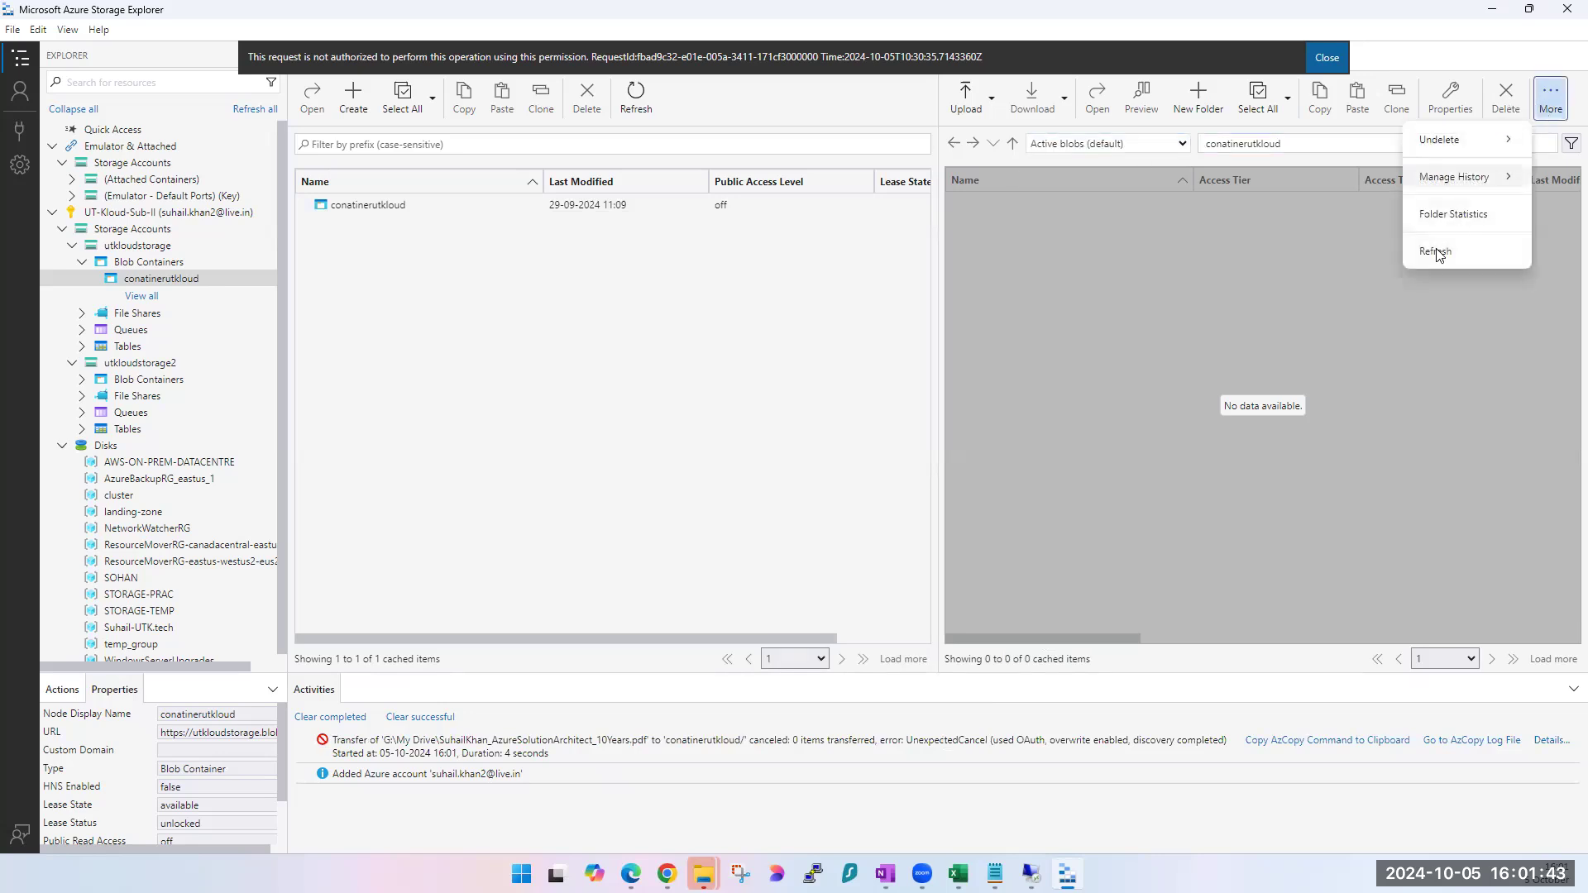
pyautogui.moveTo(1456, 146)
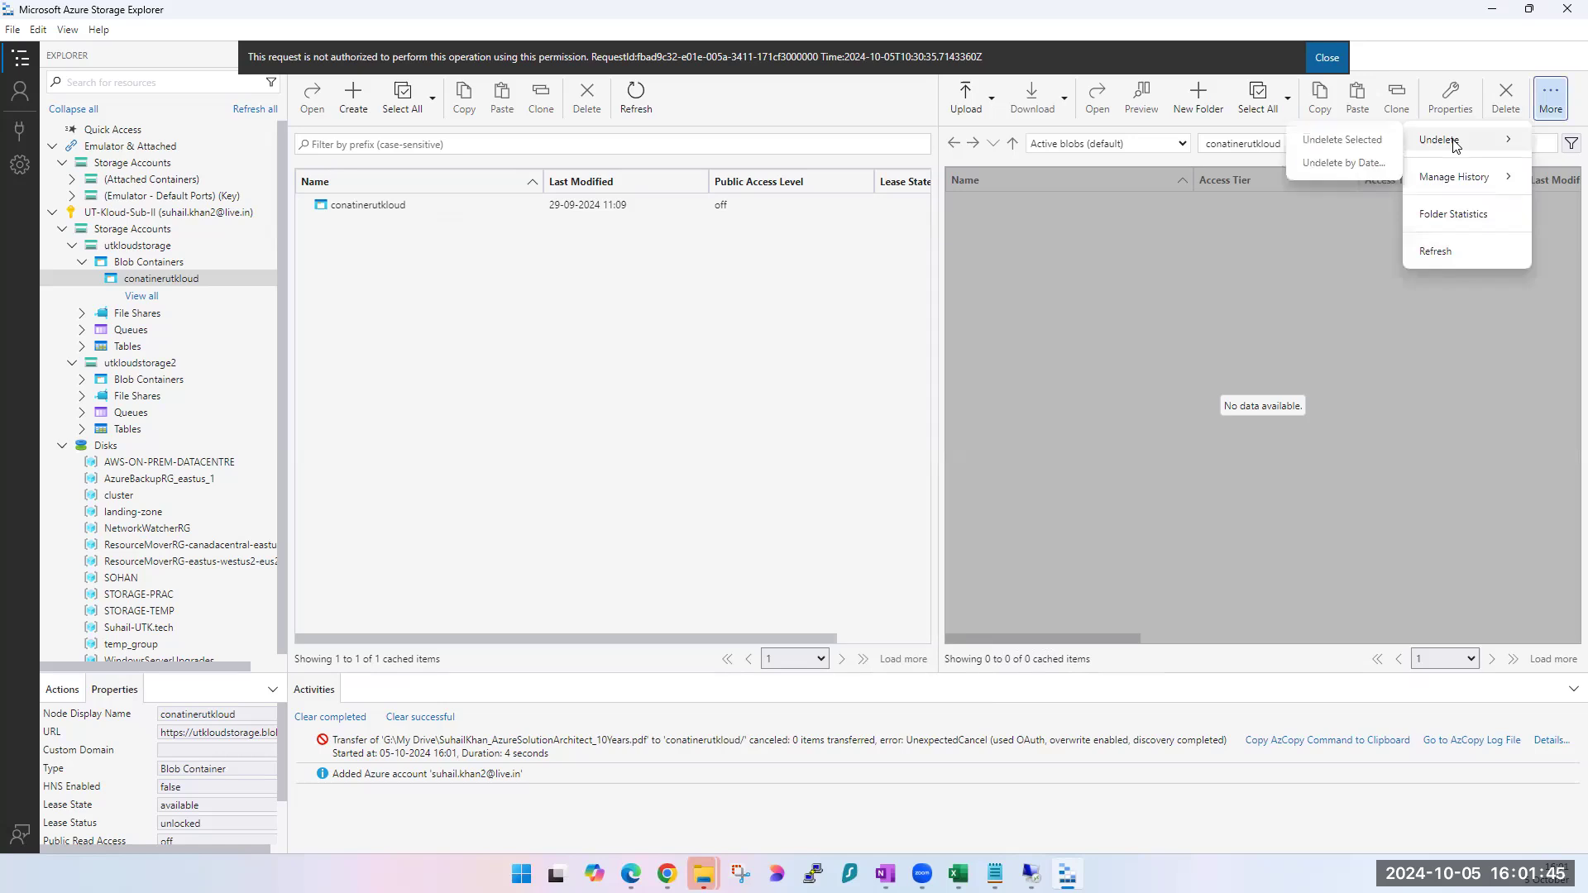
pyautogui.click(293, 400)
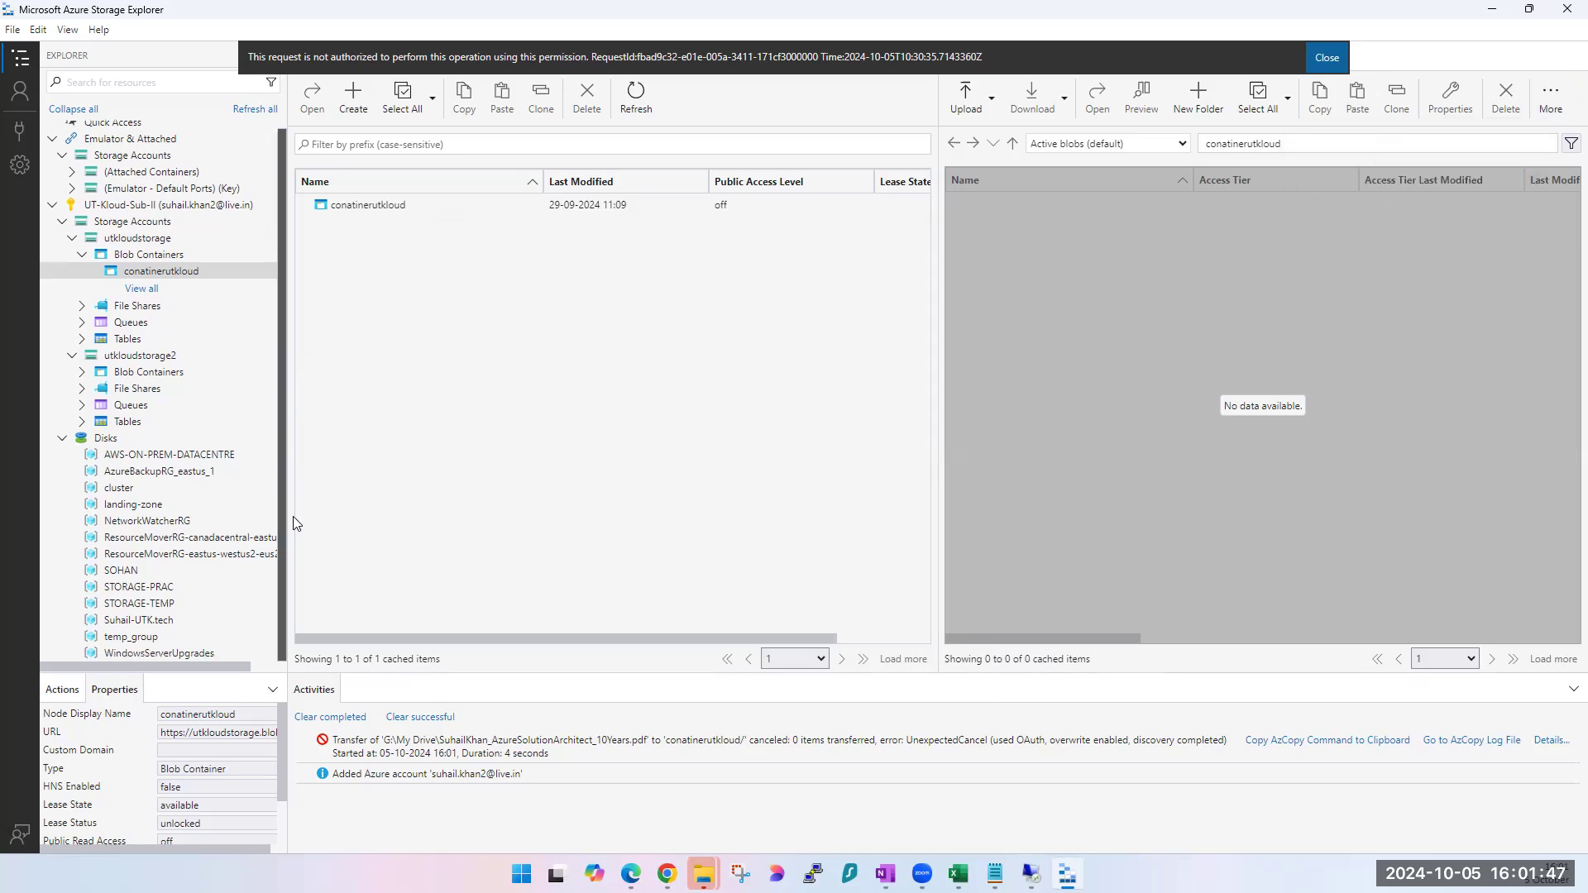
# Remove the signed-in Azure account and dismiss the resulting not-authorized error
pyautogui.click(21, 97)
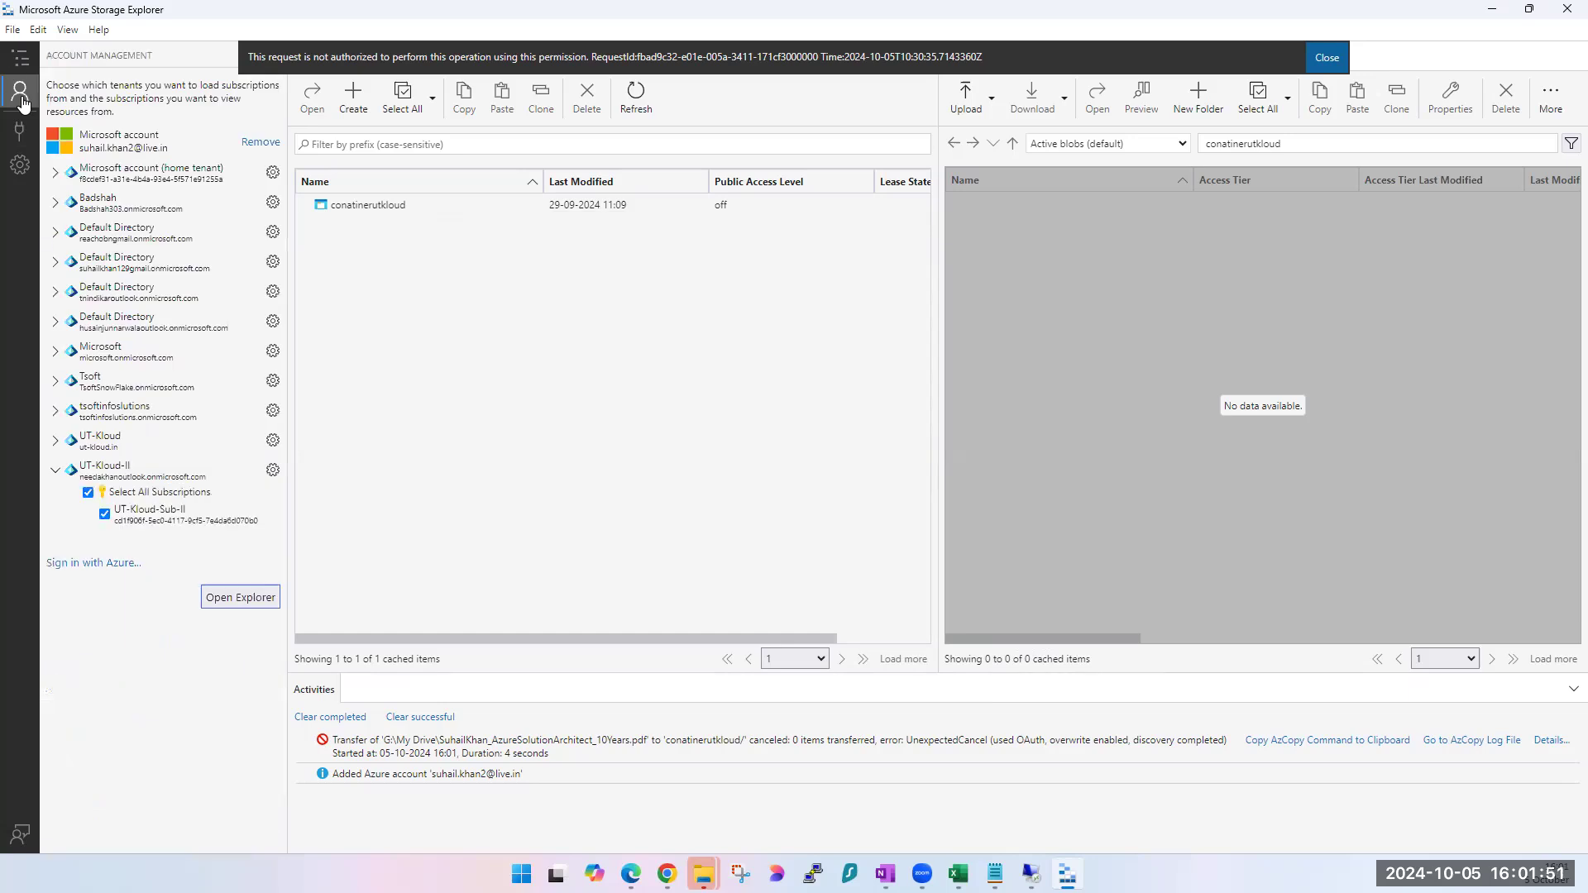
pyautogui.click(261, 147)
pyautogui.click(925, 454)
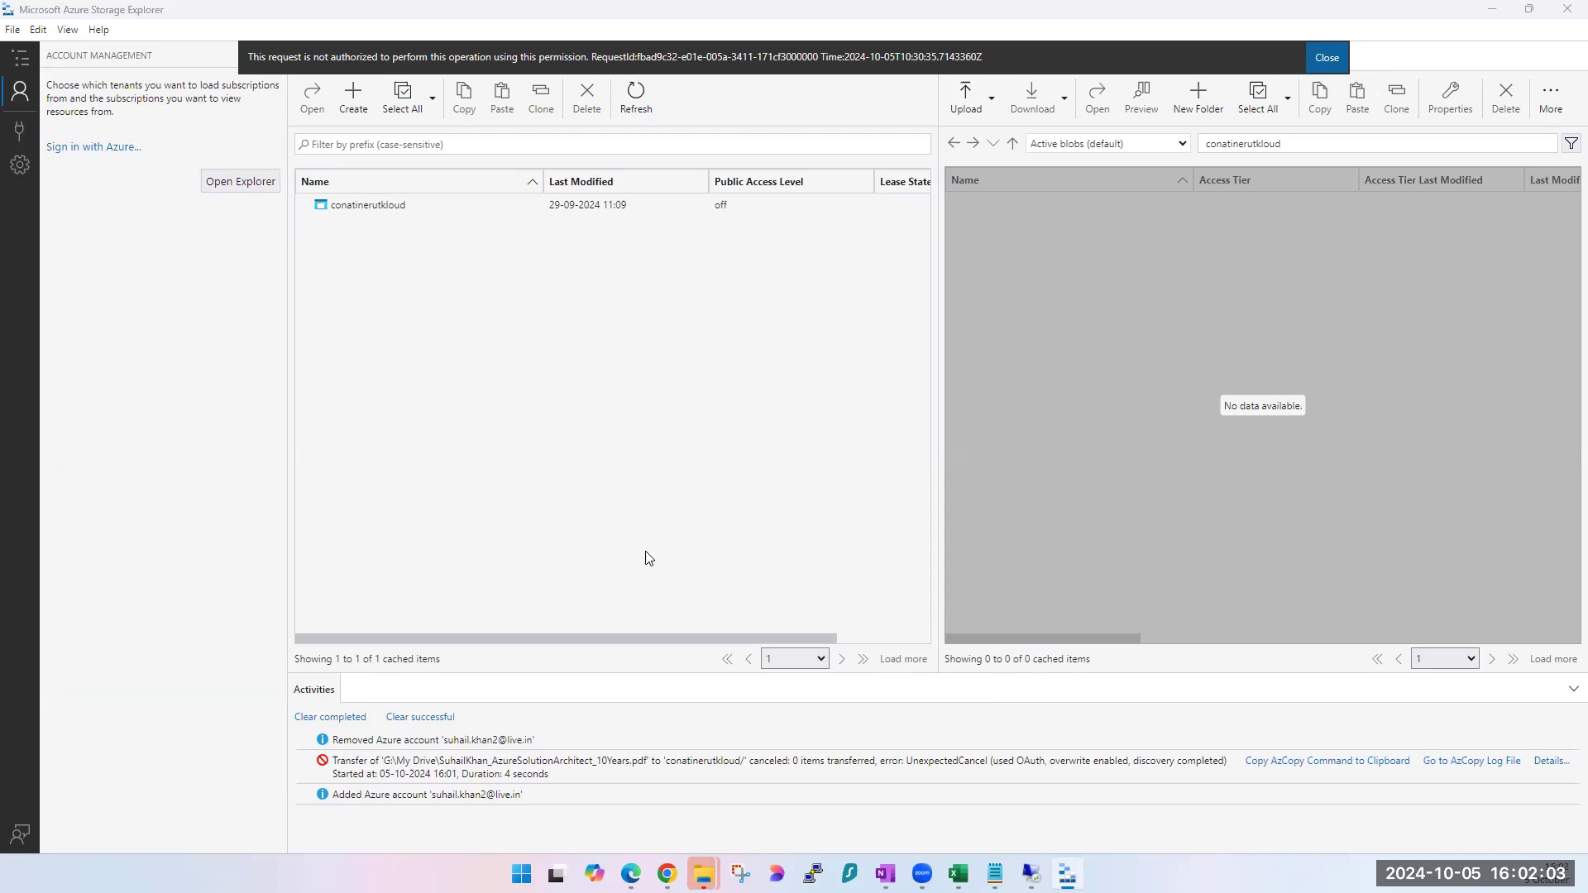
pyautogui.click(1328, 58)
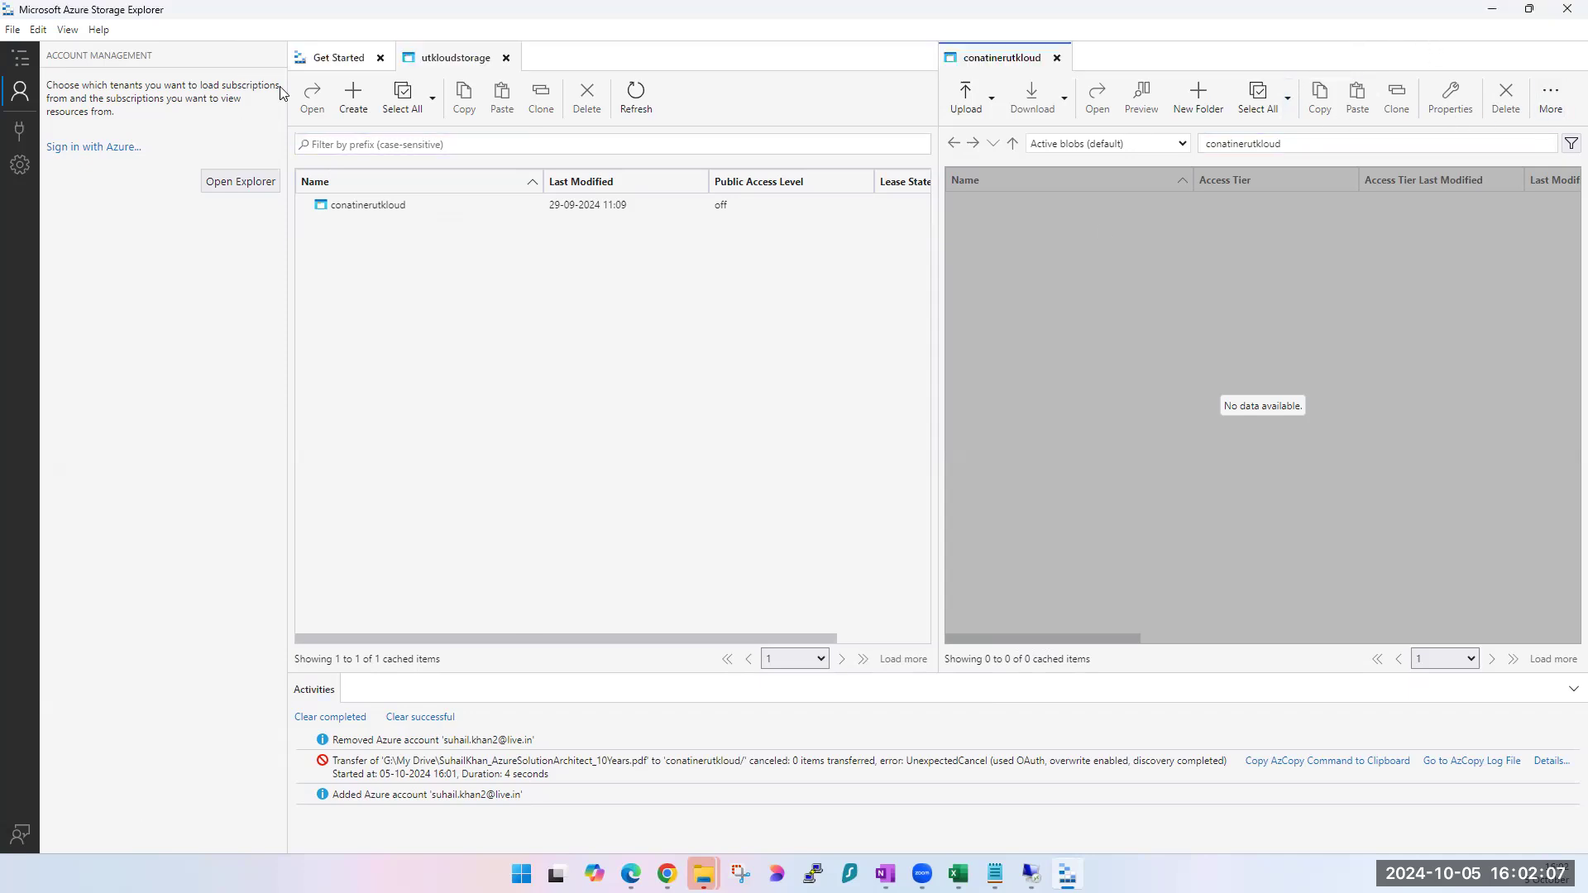
# Close the utkloudstorage and conatinerutkloud tabs and return to the Explorer tree
pyautogui.click(505, 58)
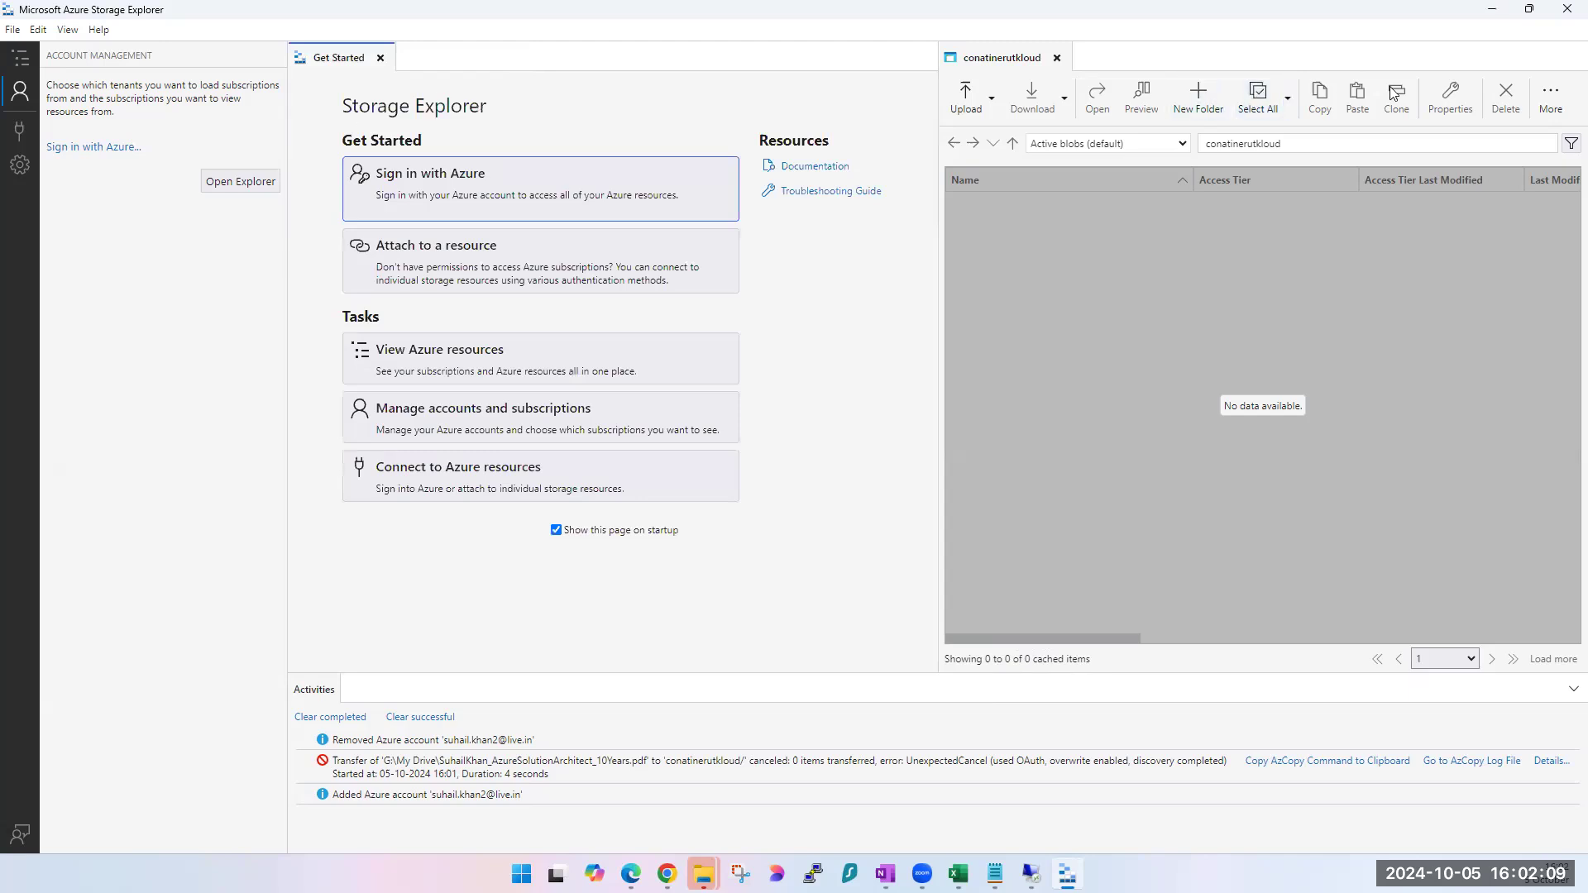
pyautogui.click(1057, 57)
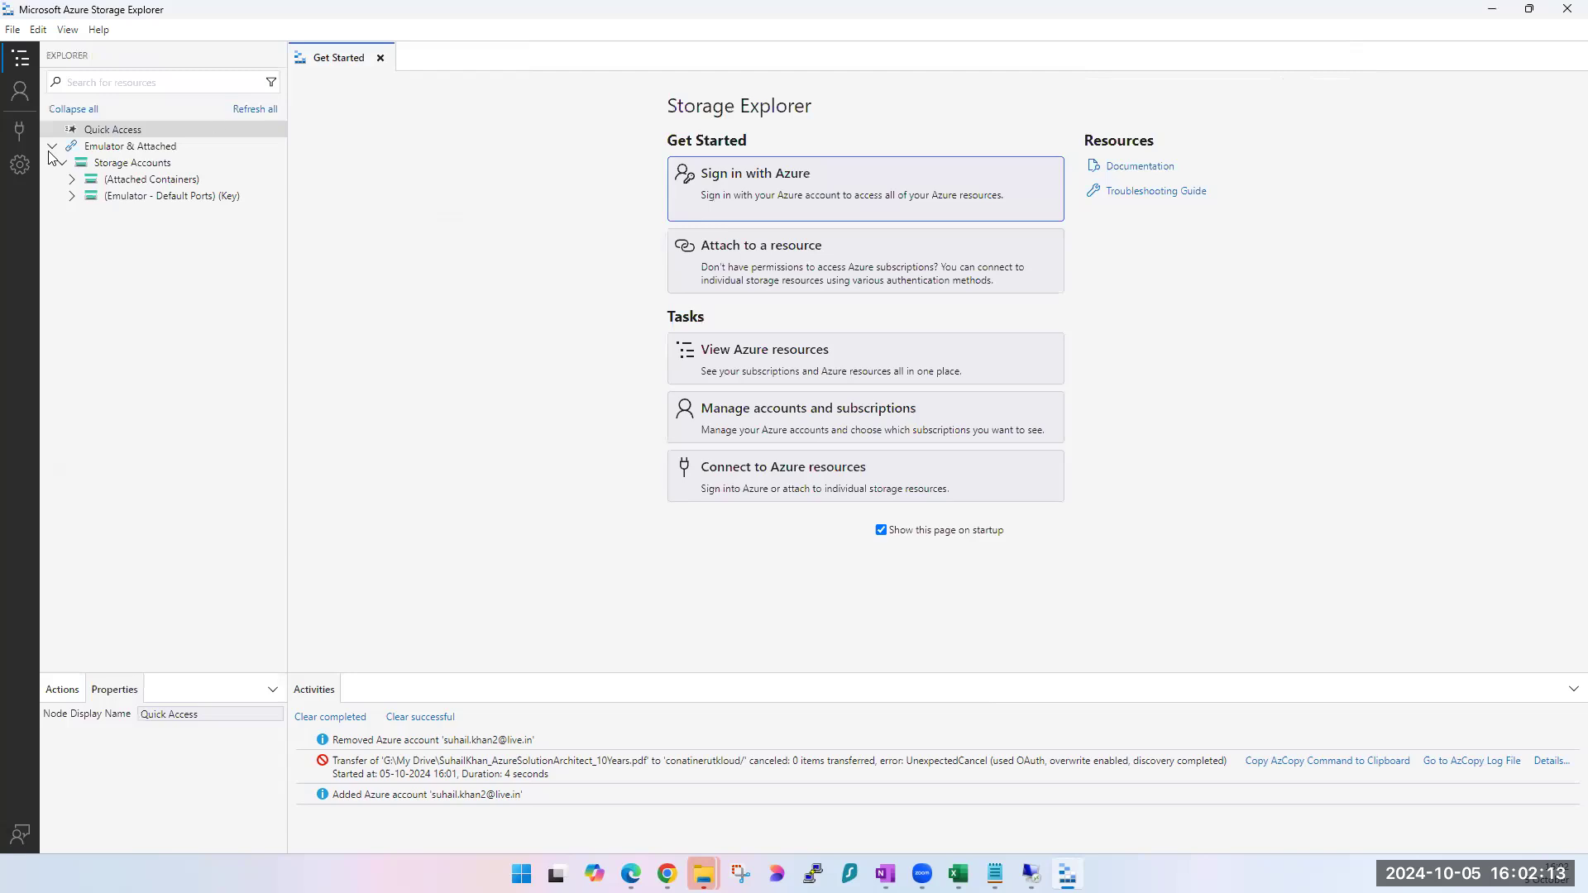
pyautogui.click(21, 92)
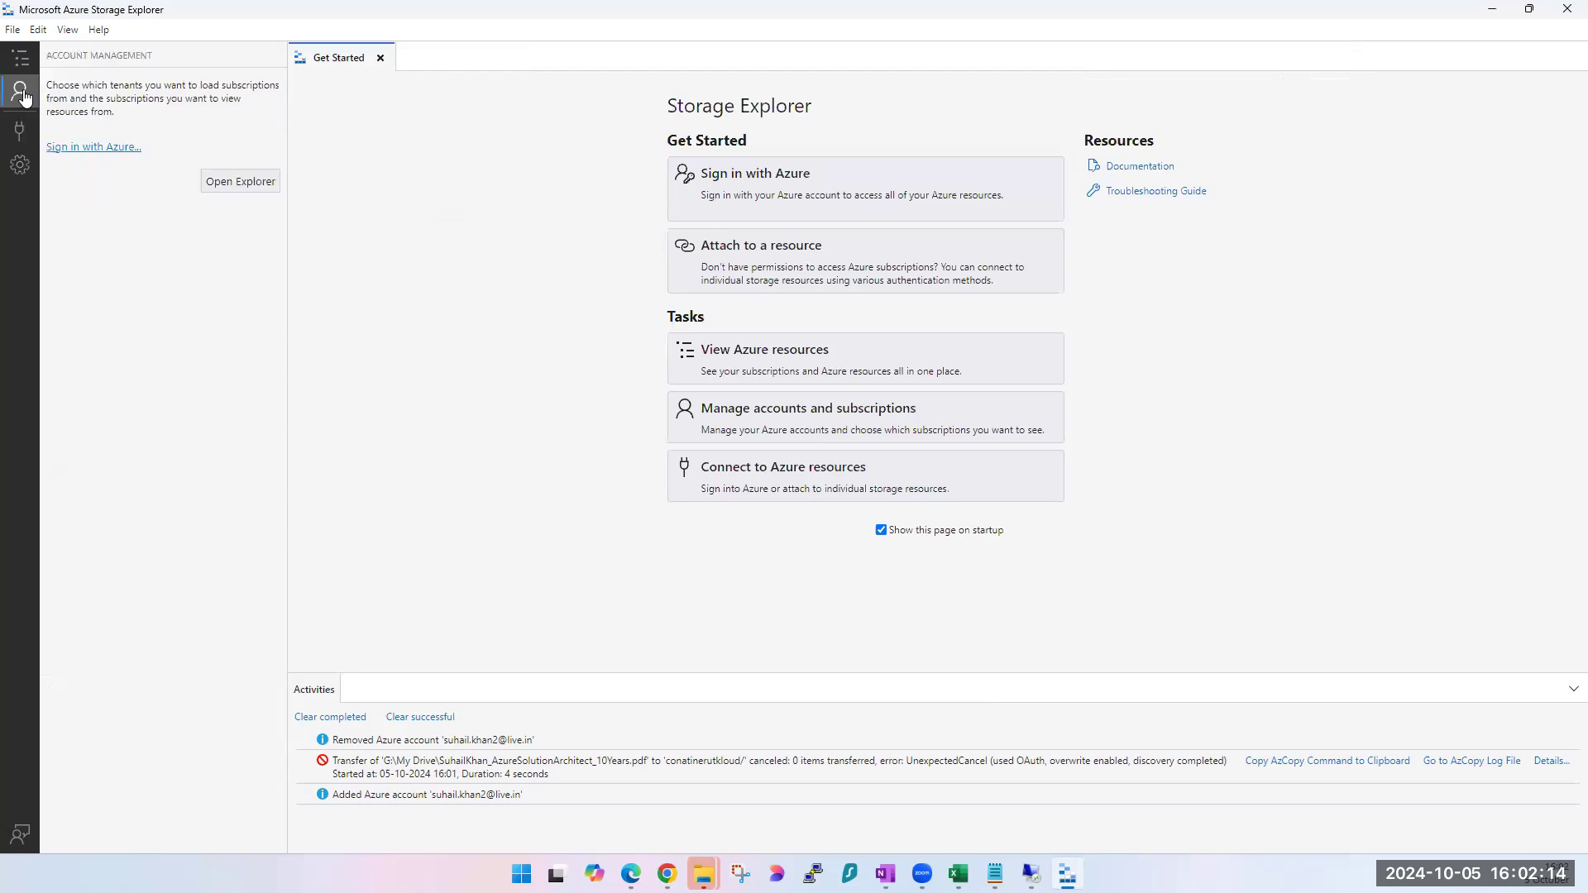
pyautogui.click(225, 183)
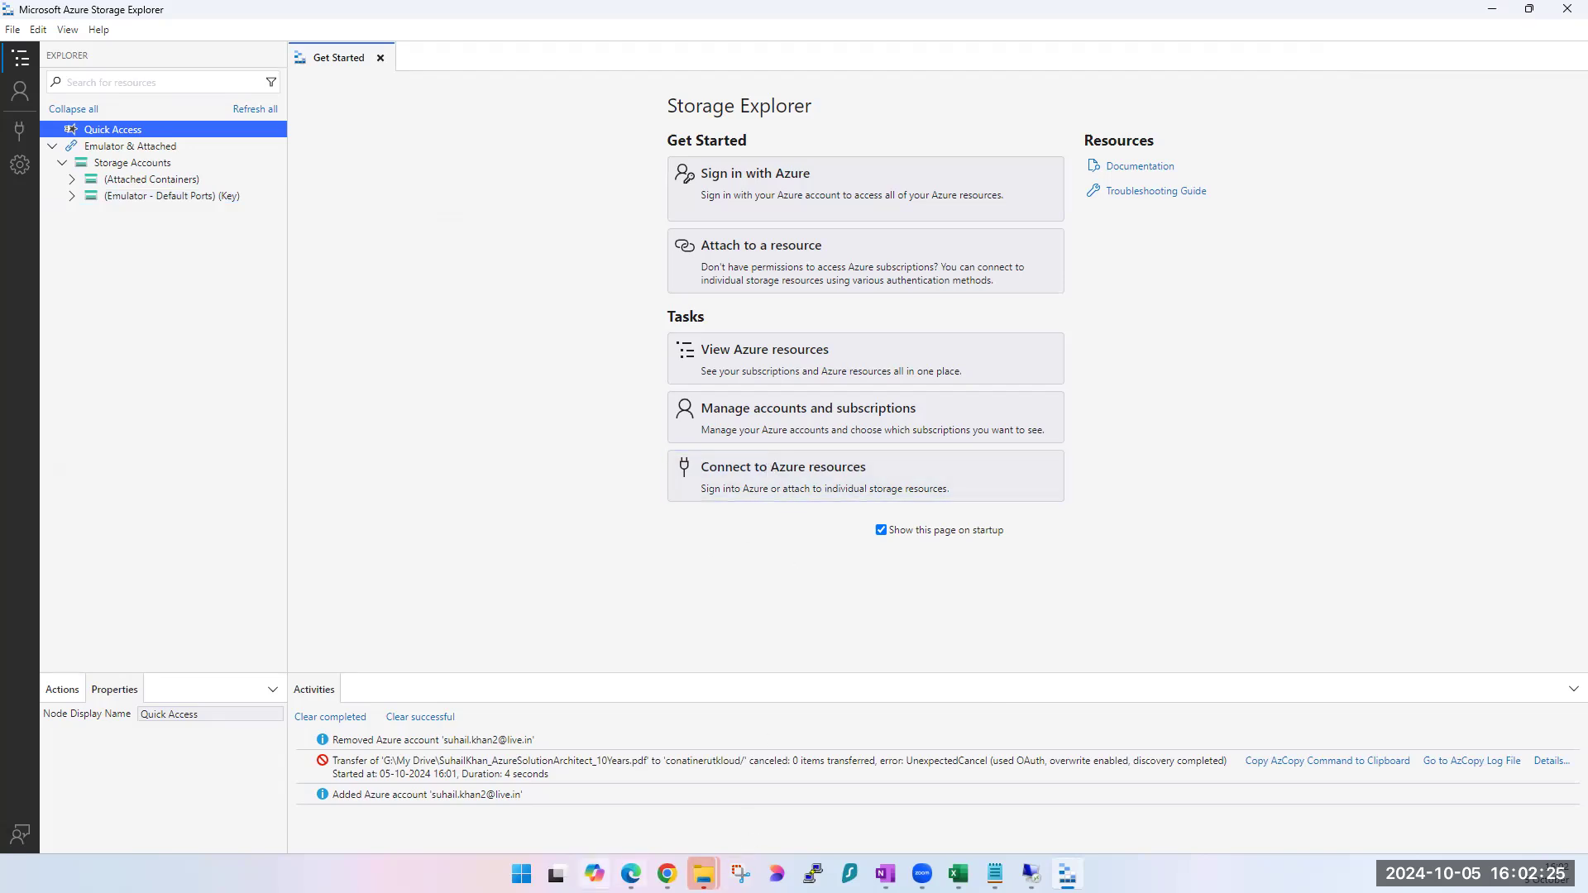
# Bring the Azure Portal Chrome window forward on the utkloudstorage2 tab
pyautogui.moveTo(667, 873)
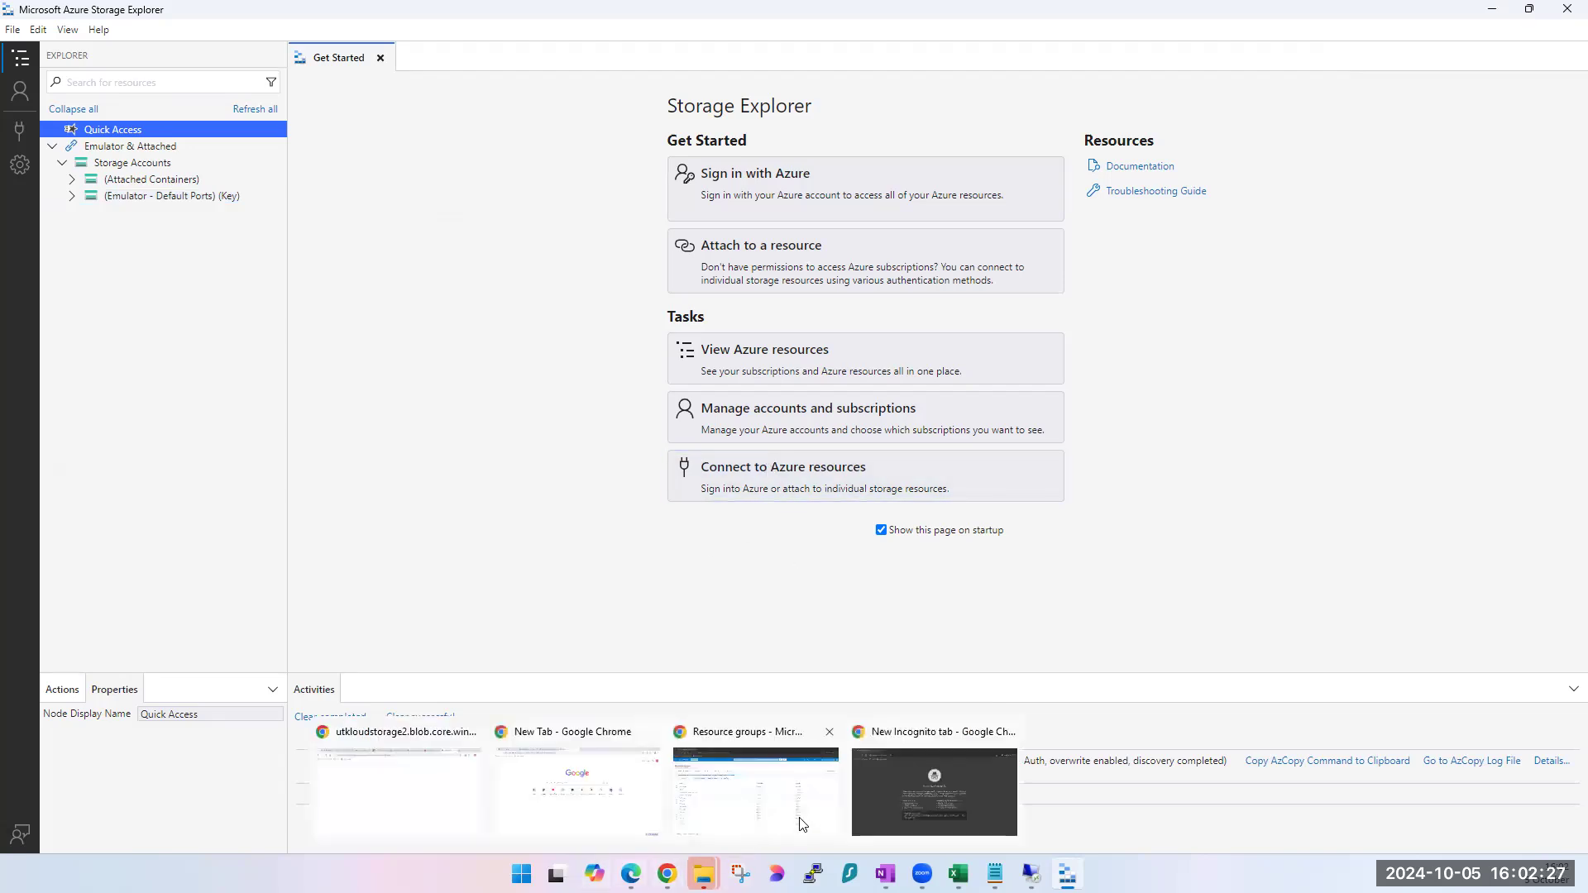
pyautogui.click(801, 823)
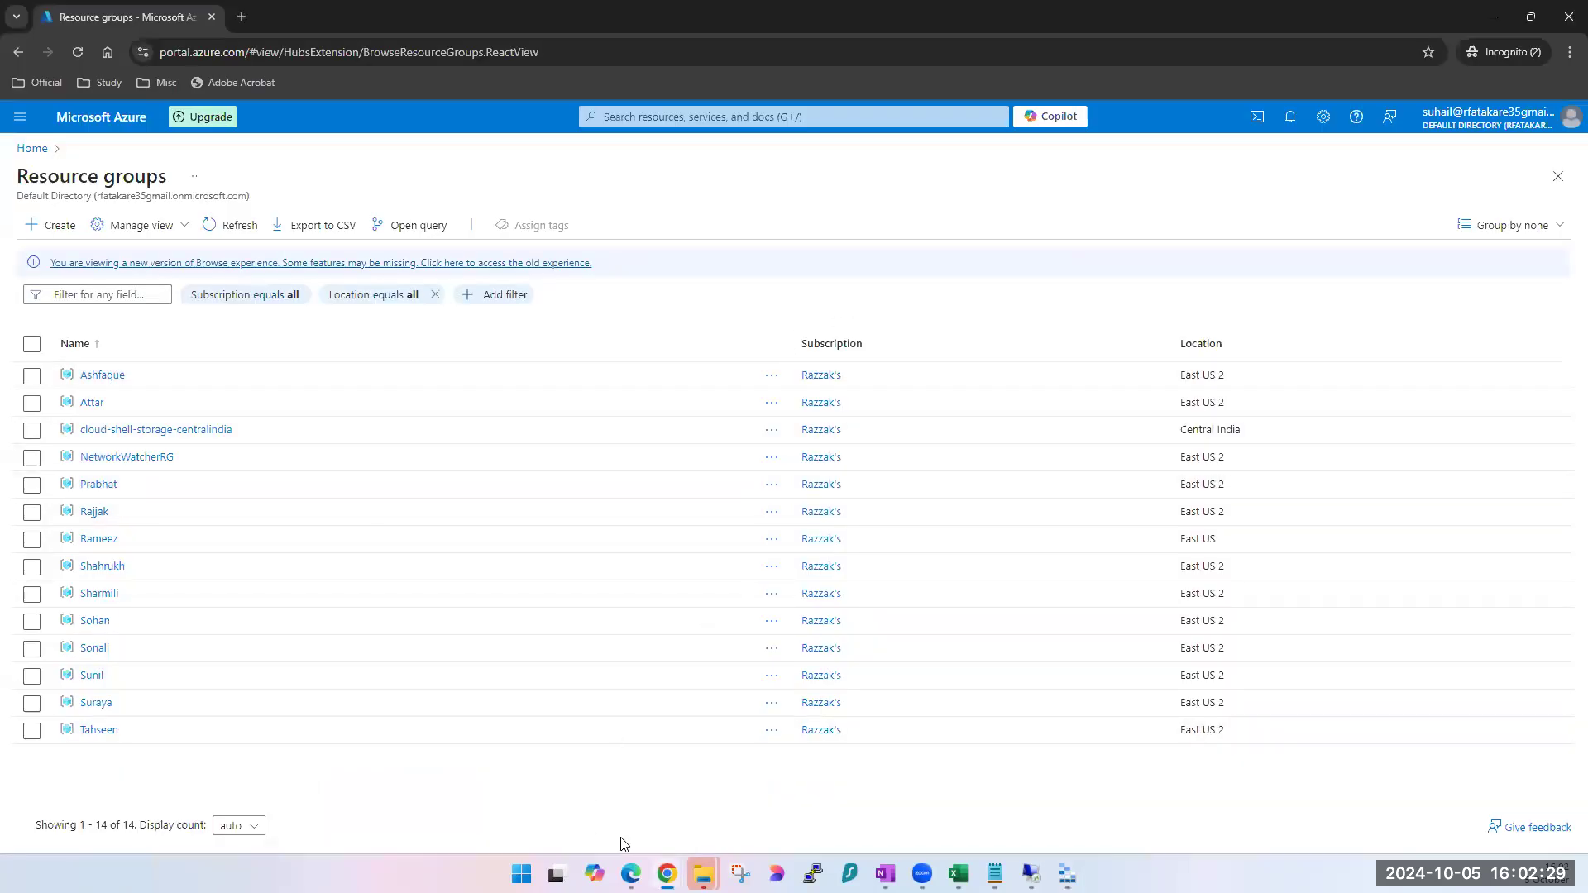
pyautogui.moveTo(667, 874)
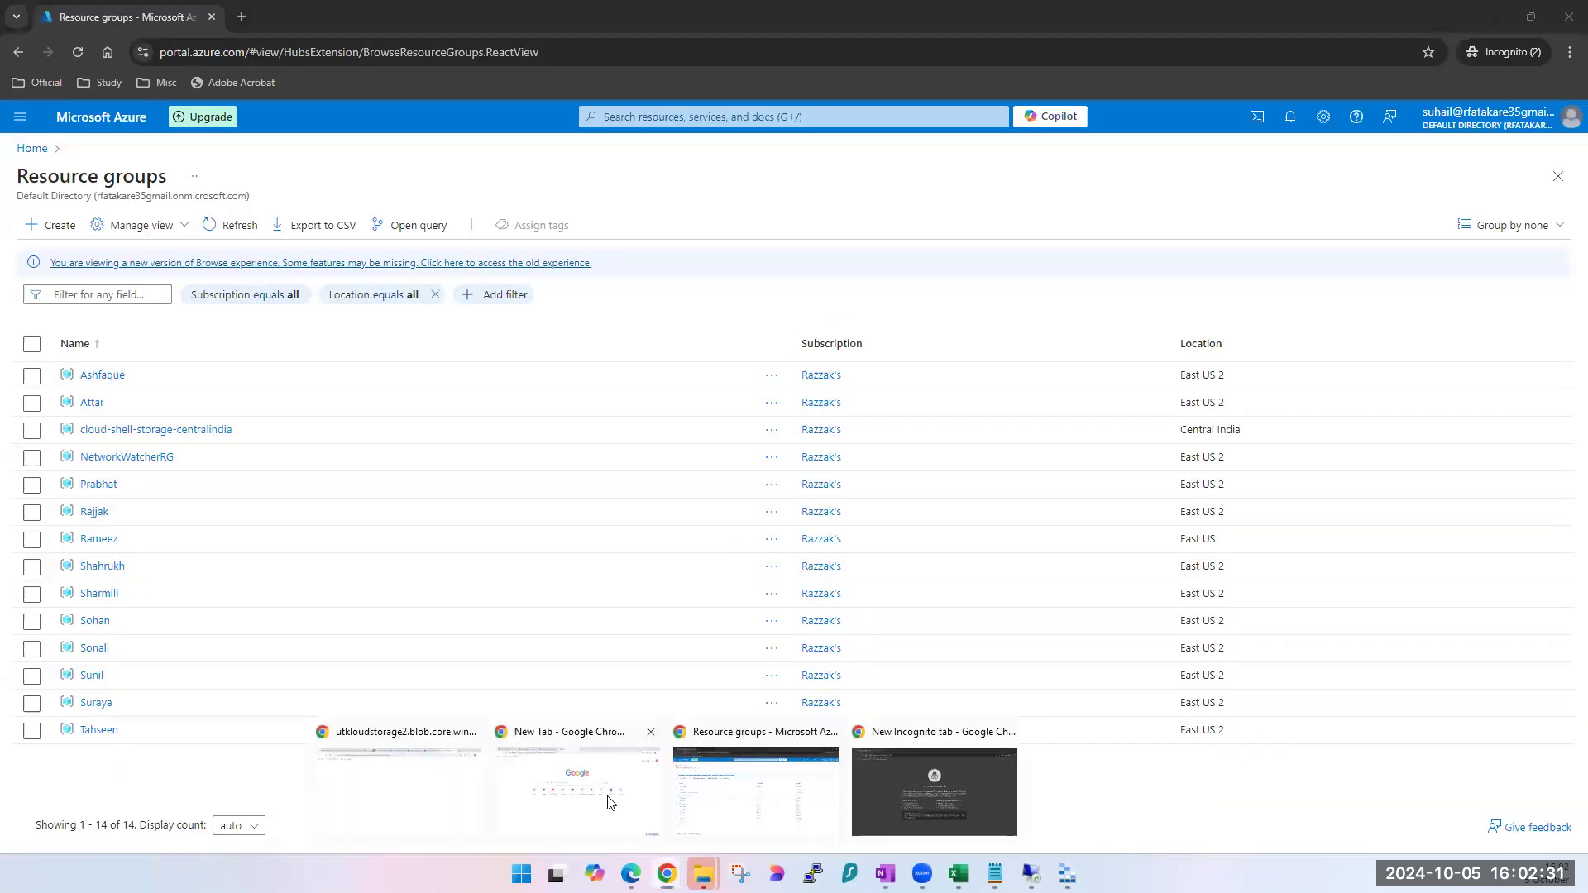
pyautogui.click(609, 797)
pyautogui.click(331, 17)
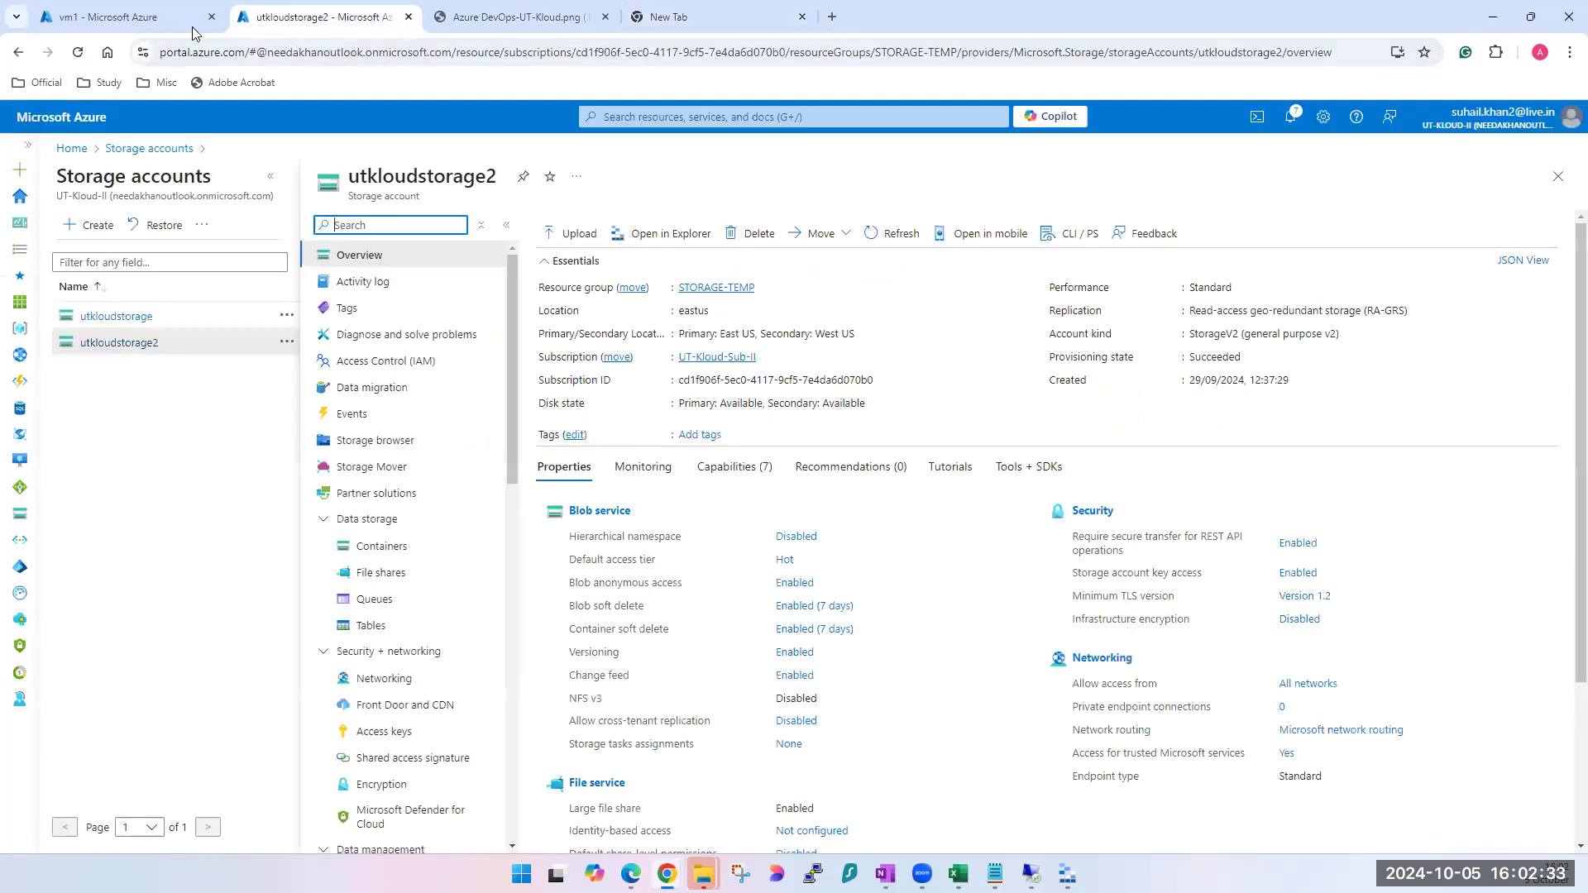
pyautogui.click(154, 16)
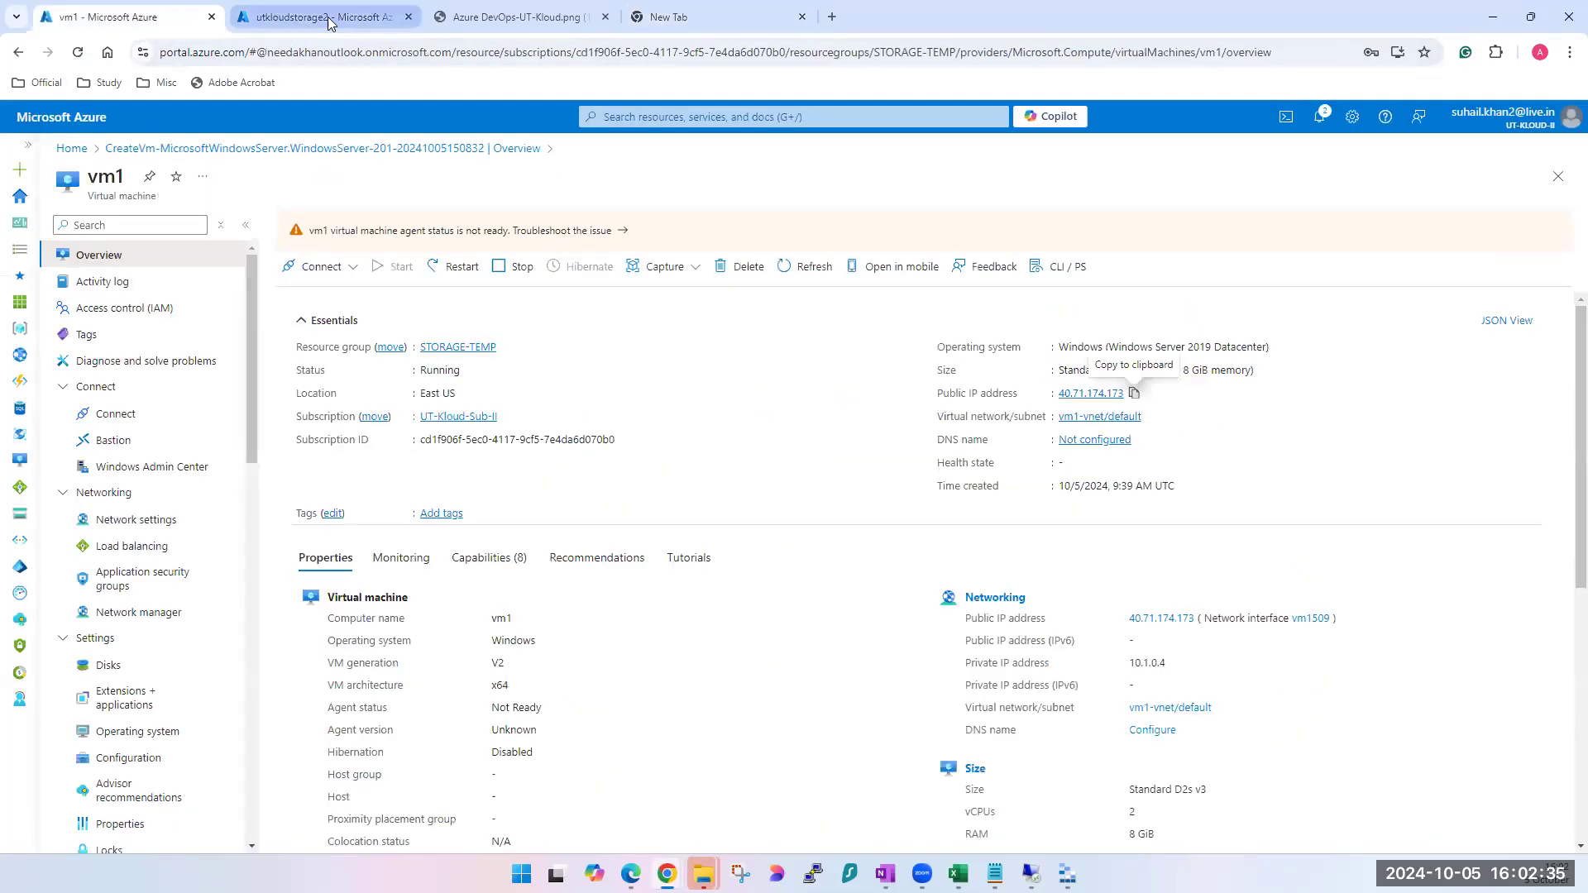
pyautogui.click(329, 18)
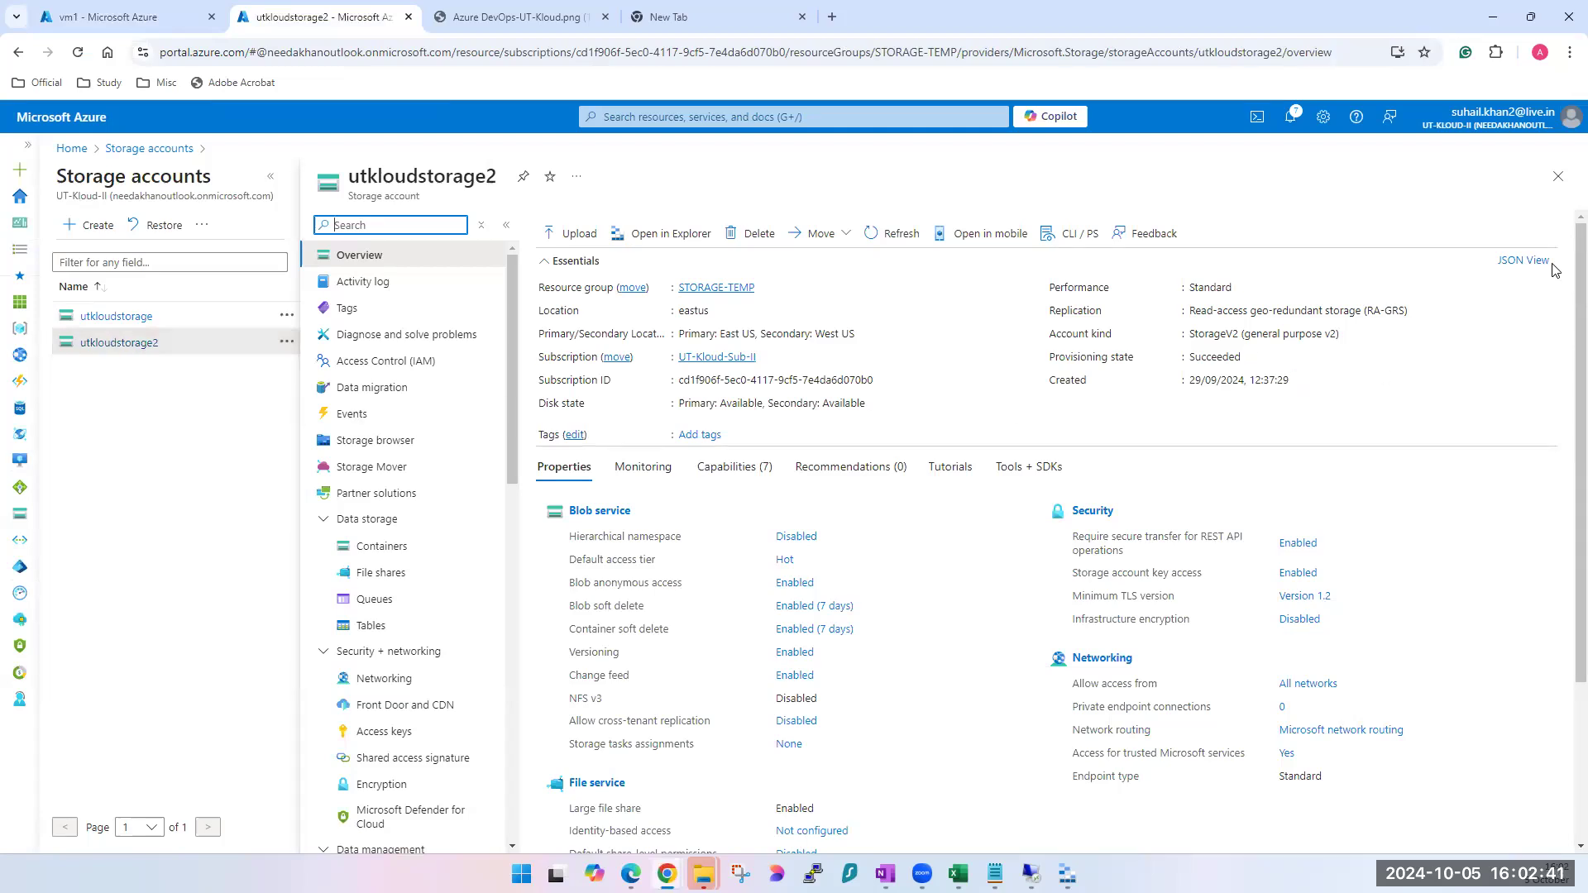
# Refresh the Storage accounts list and reopen the utkloudstorage2 overview in a widened view
pyautogui.click(1557, 176)
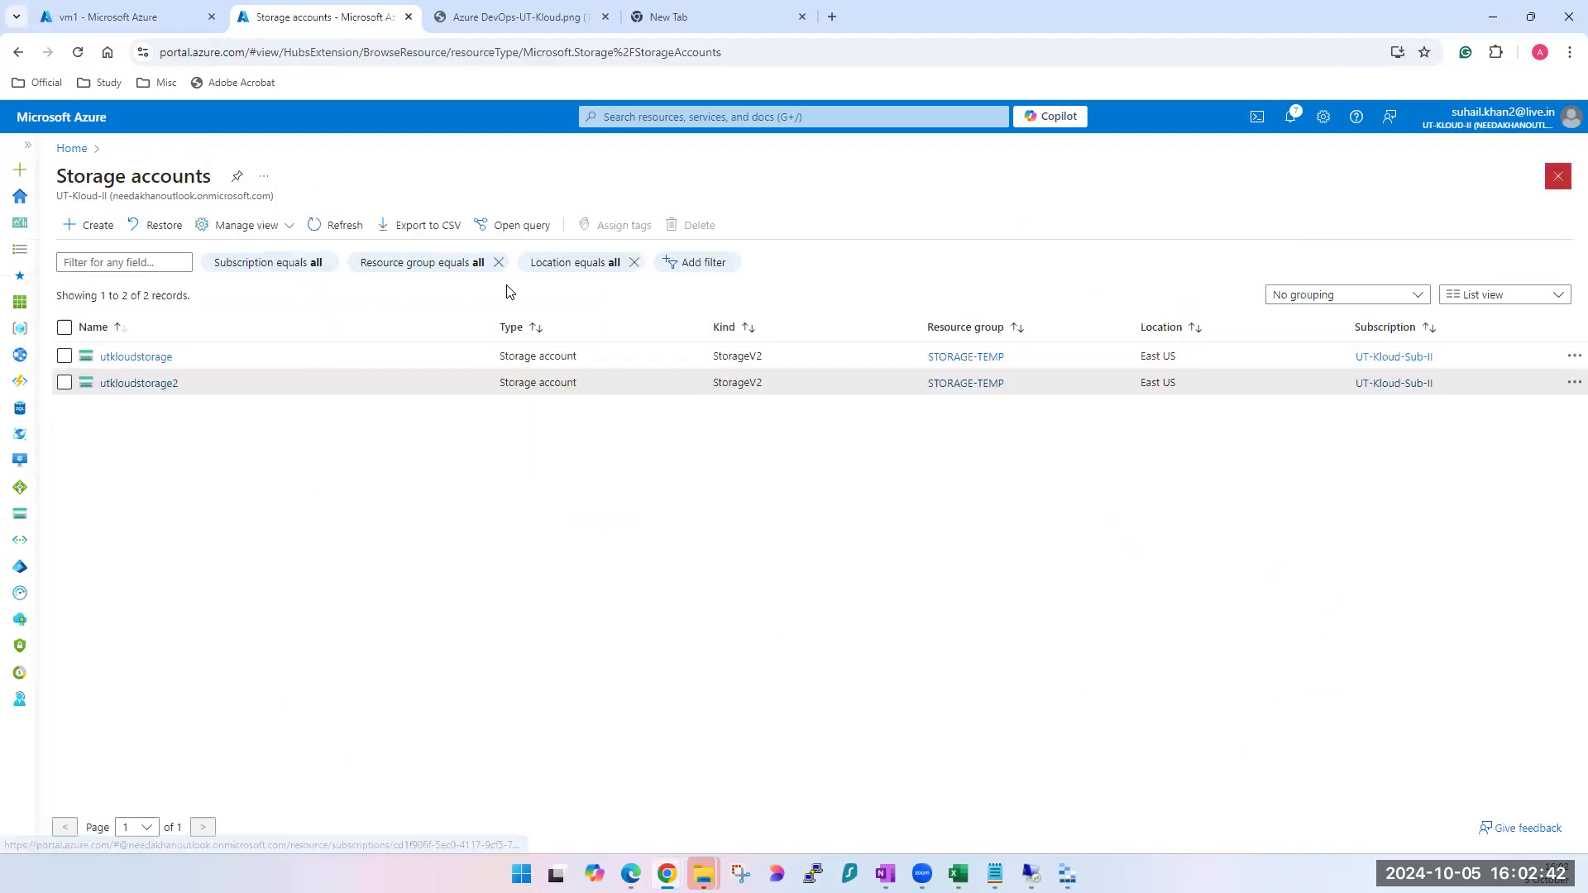
pyautogui.click(354, 228)
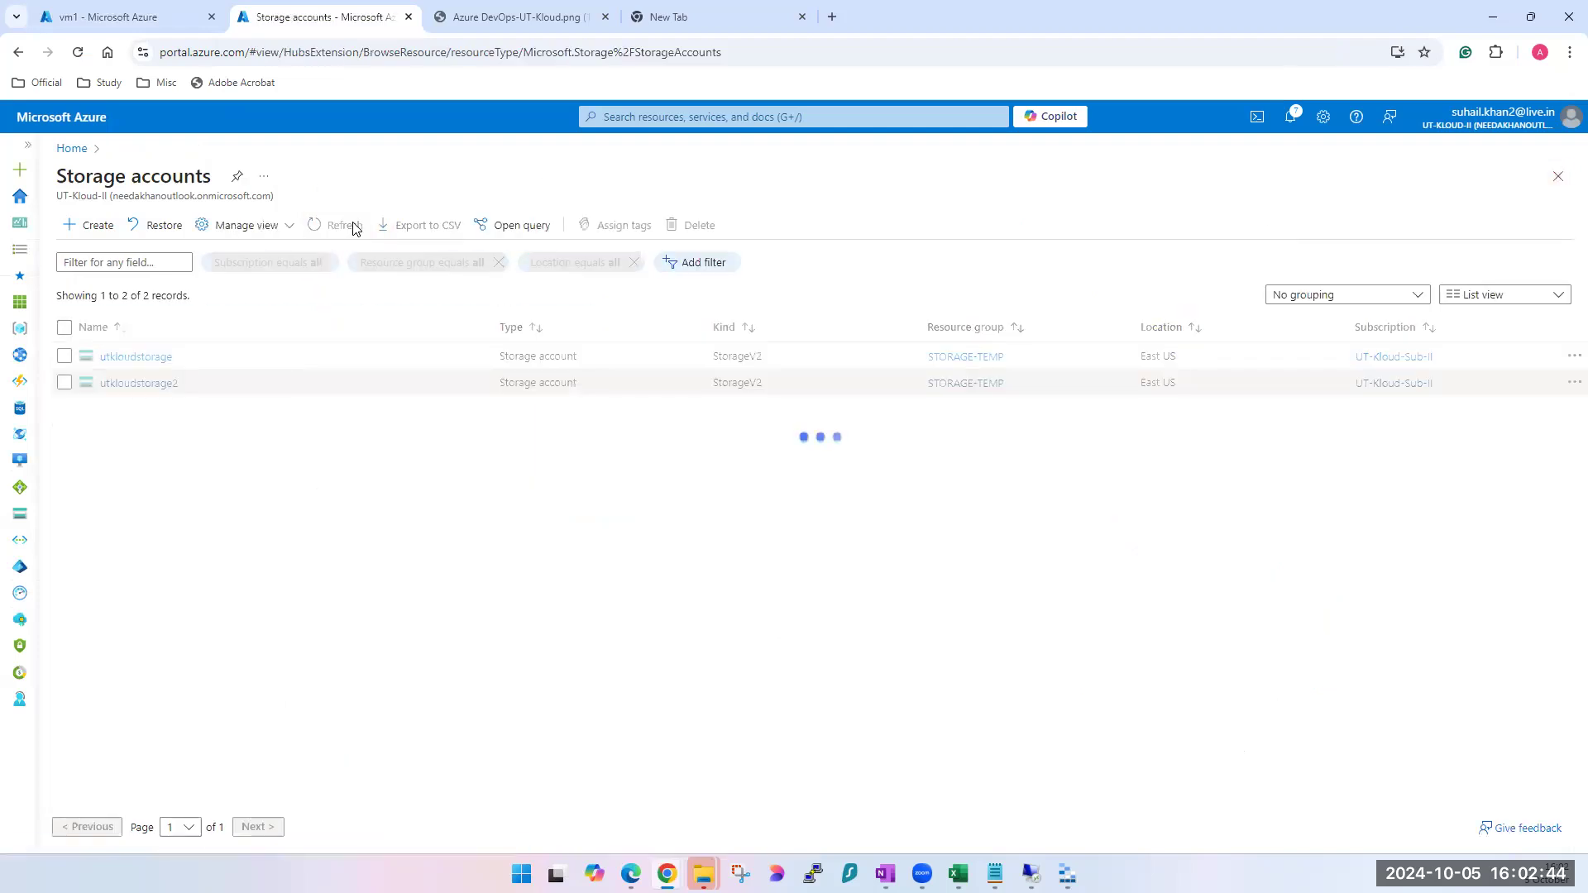
pyautogui.click(136, 386)
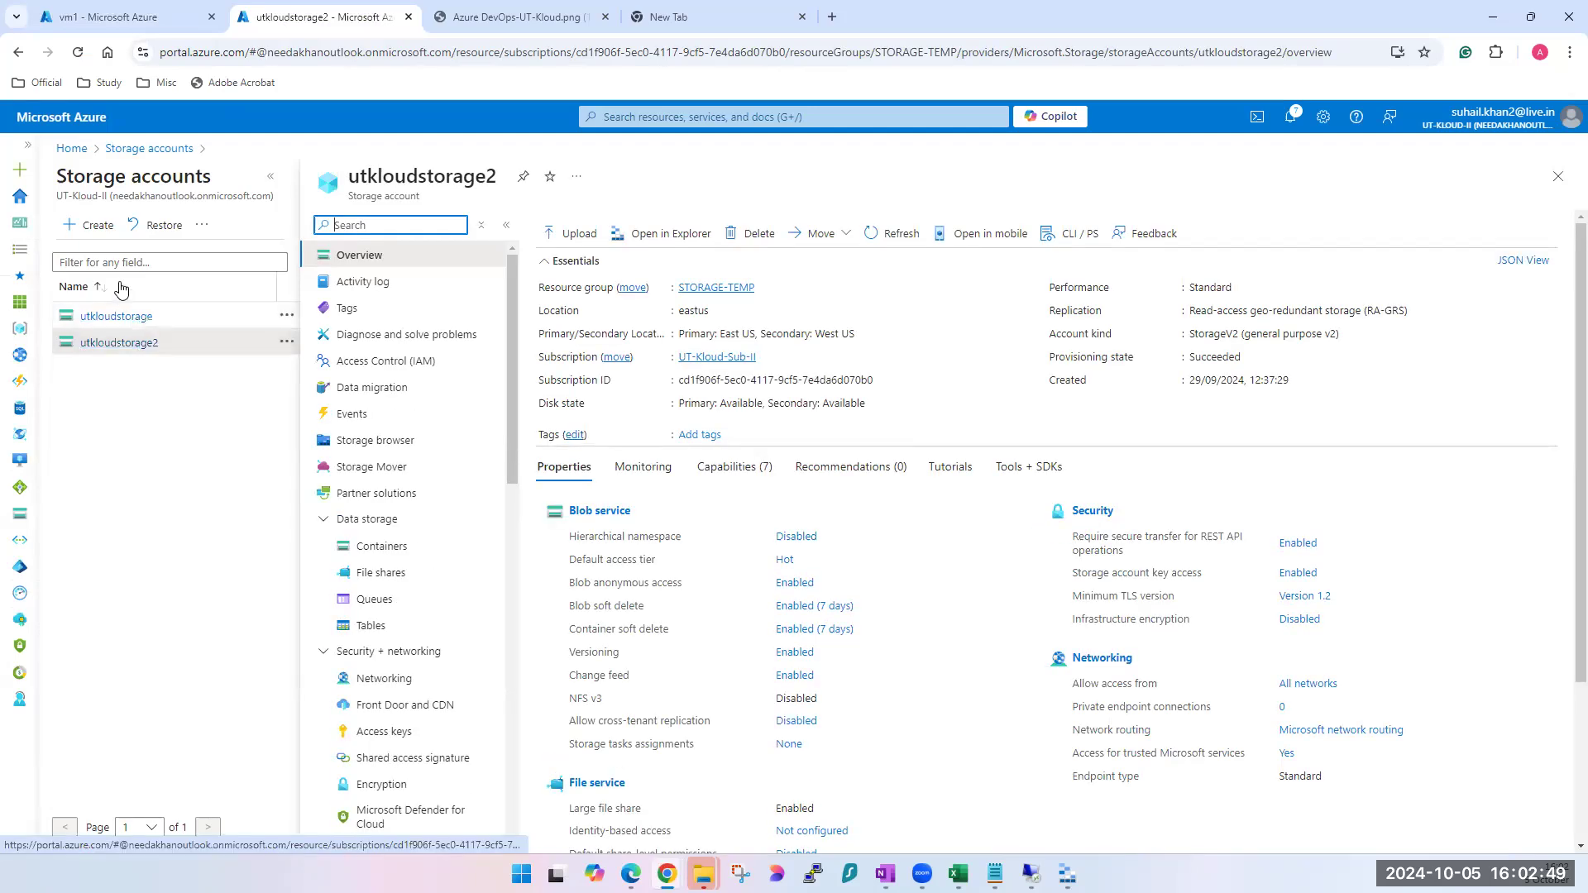
pyautogui.click(270, 180)
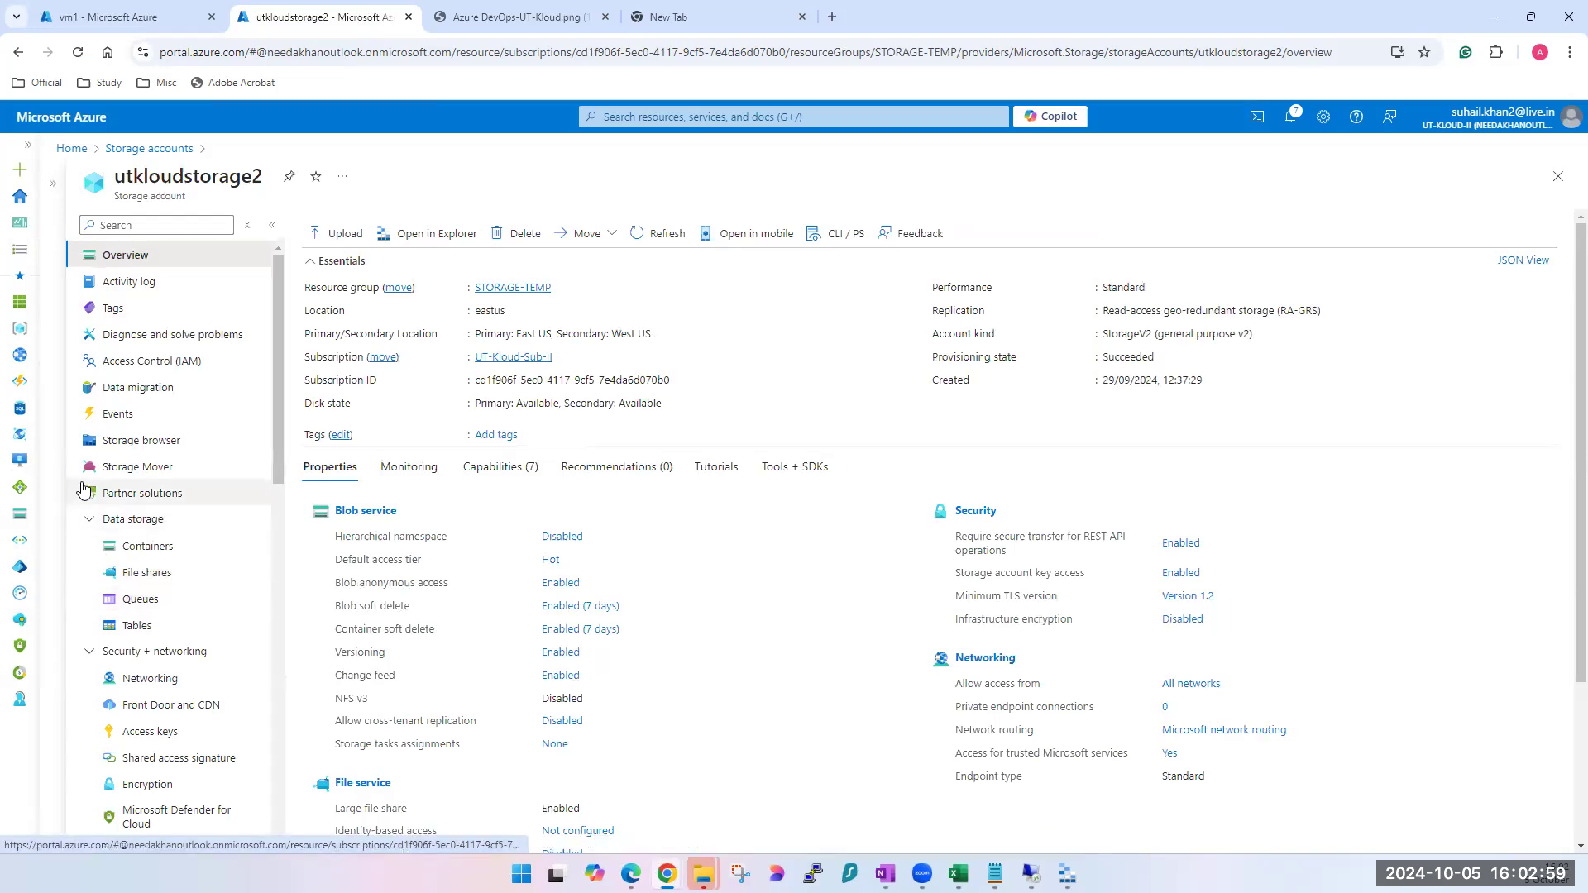
pyautogui.click(94, 527)
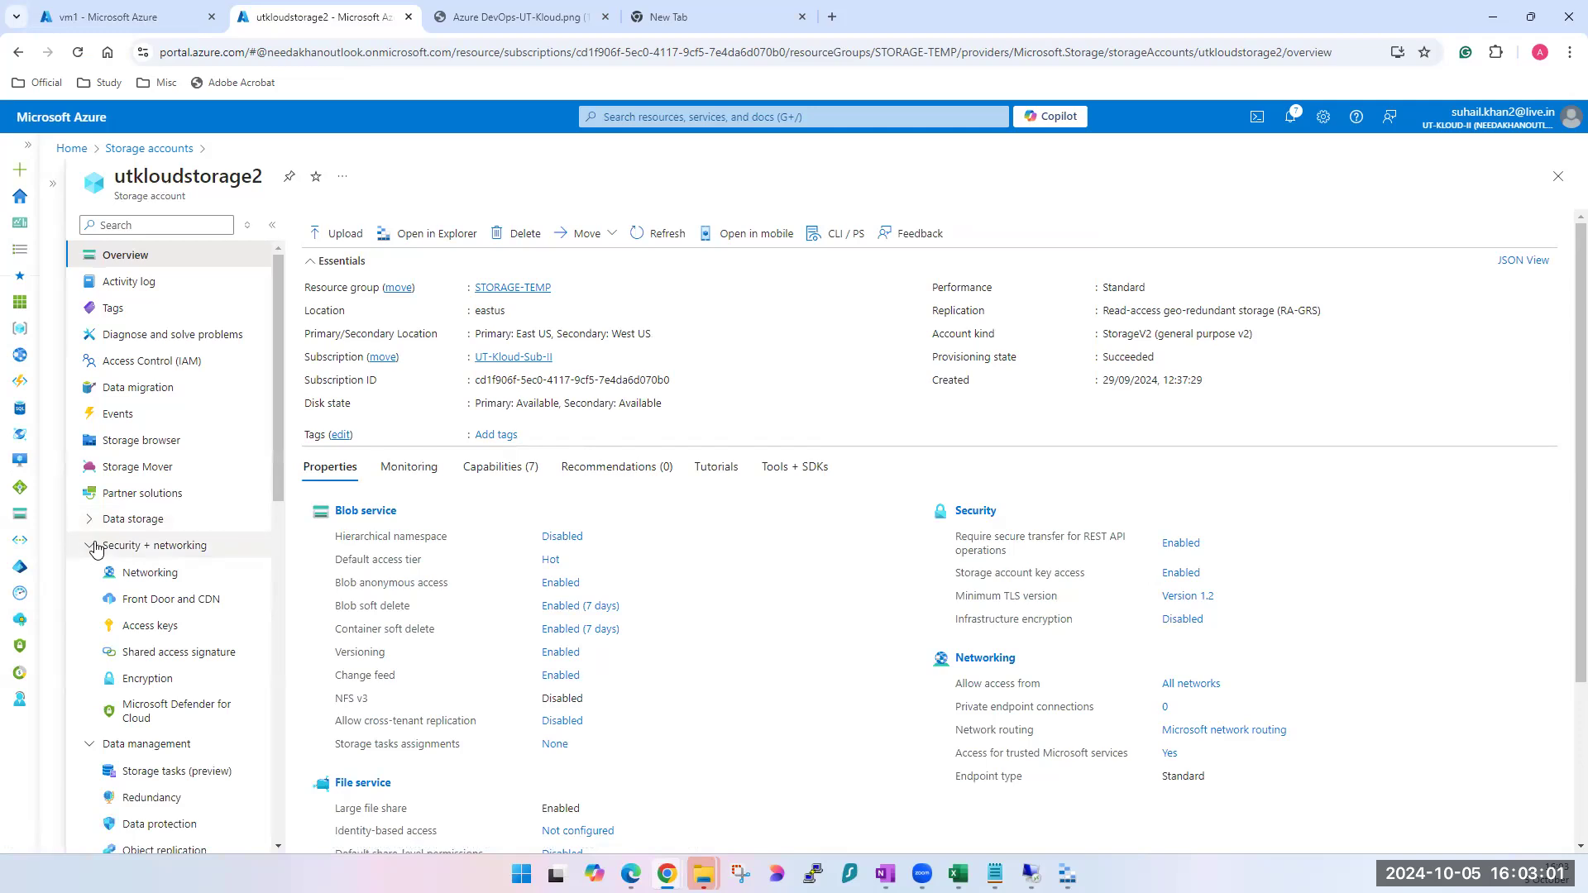
pyautogui.click(95, 526)
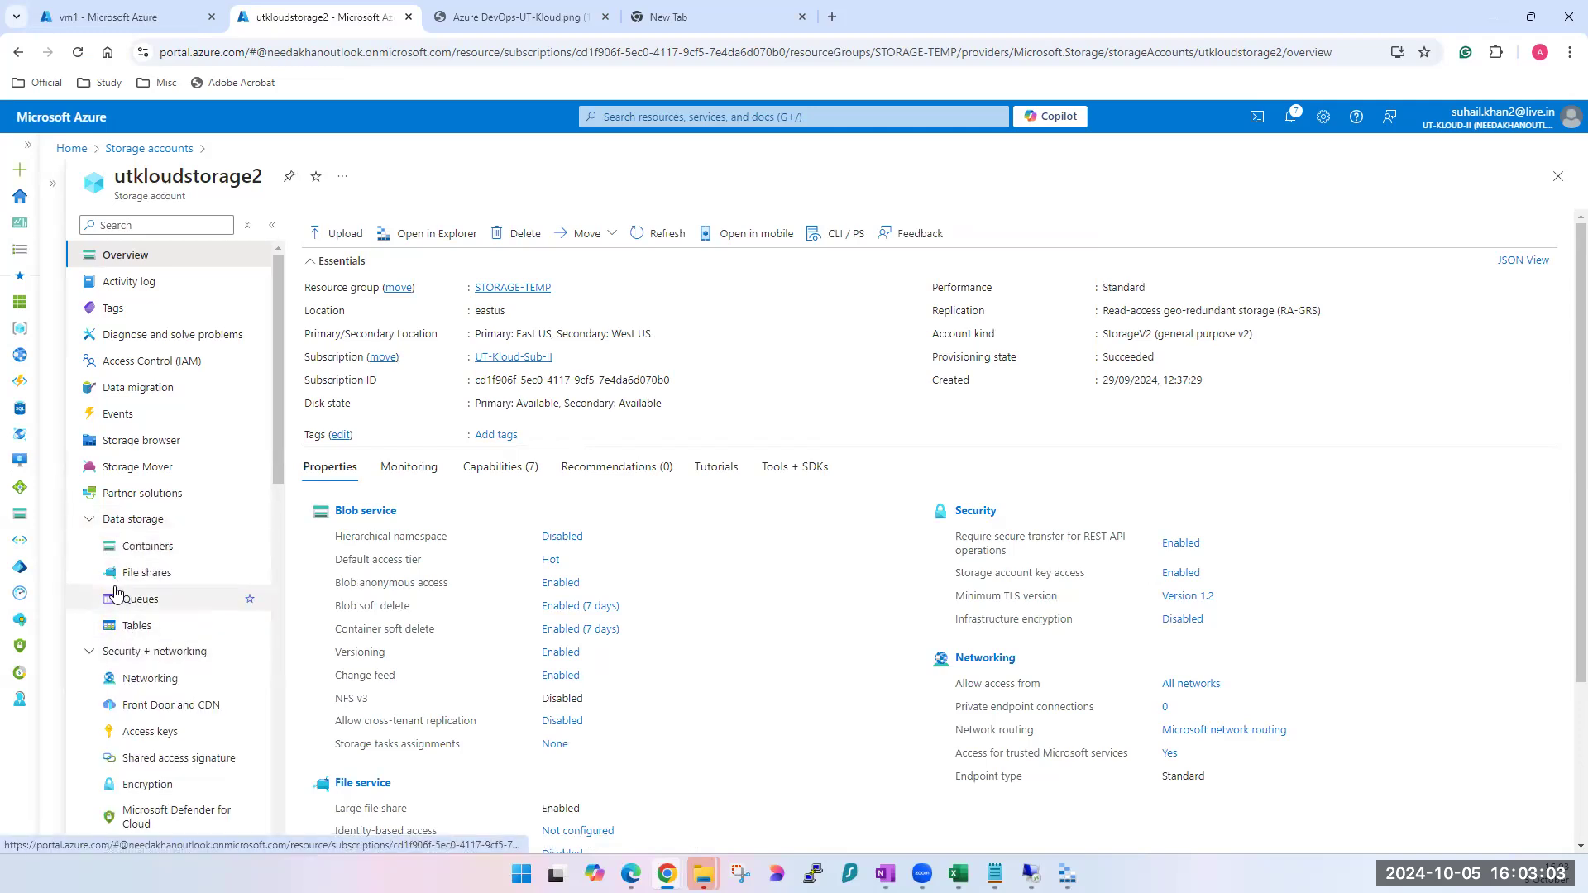
pyautogui.click(95, 524)
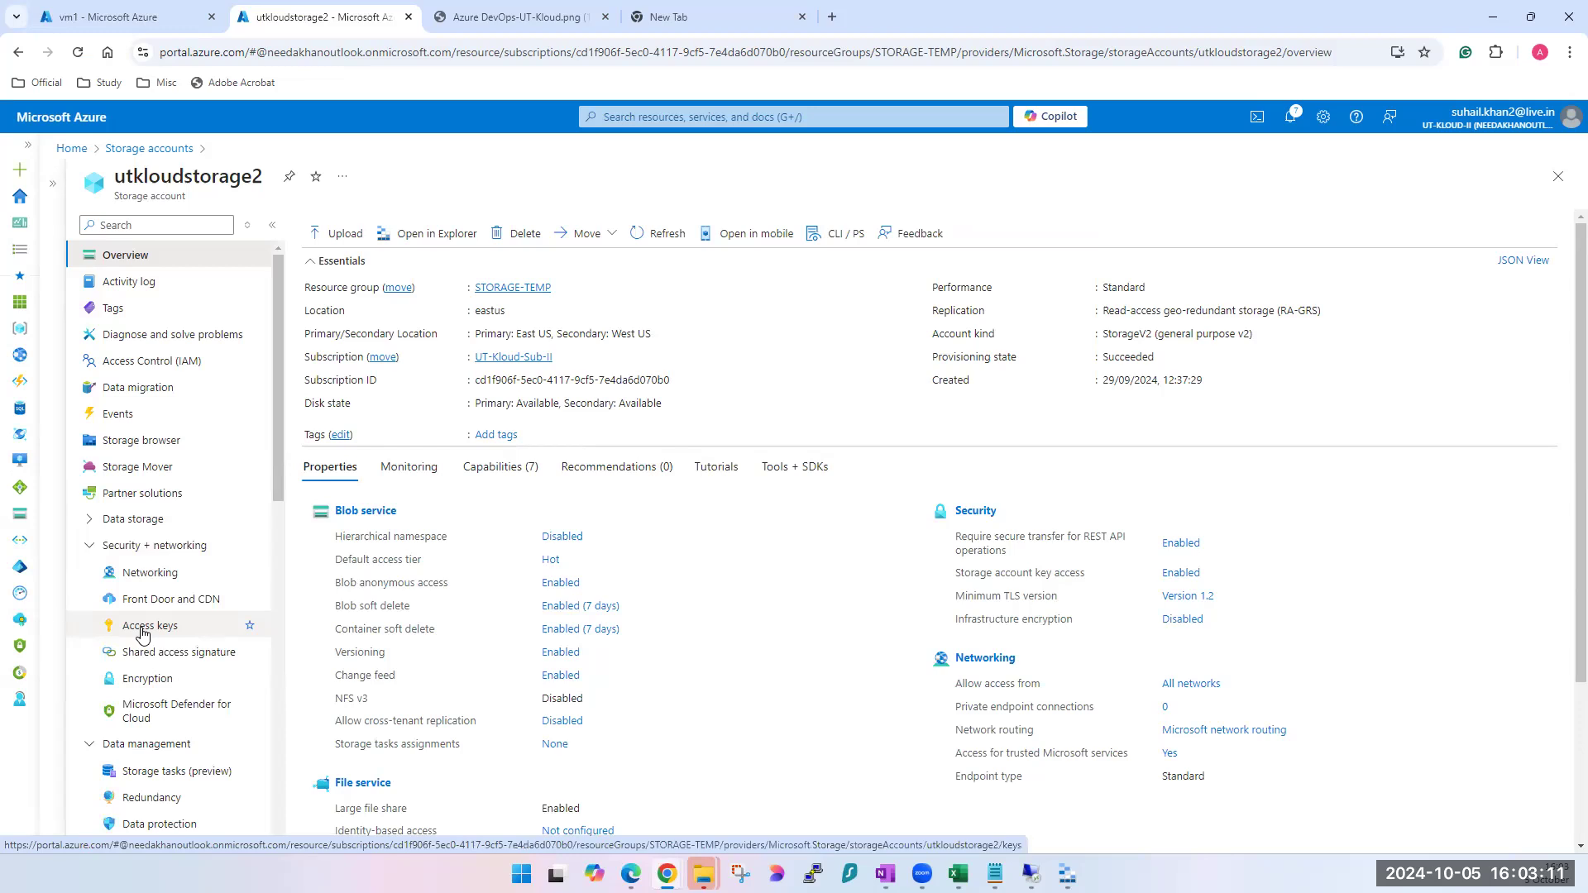
# Duplicate the utkloudstorage2 browser tab and switch to the new copy
pyautogui.tripleClick(129, 199)
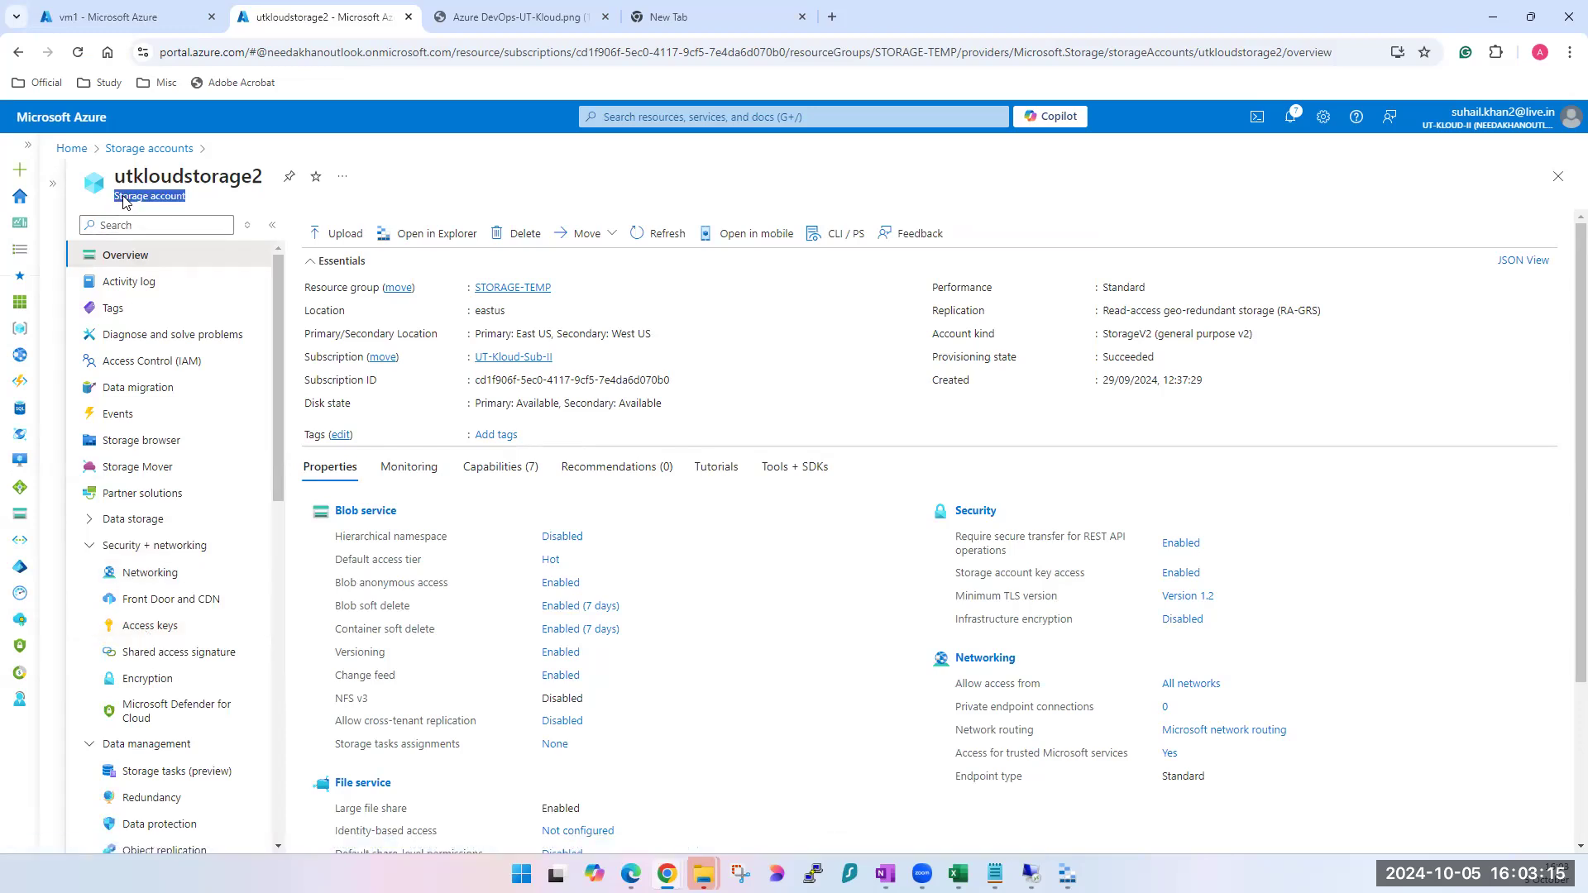
pyautogui.click(721, 116)
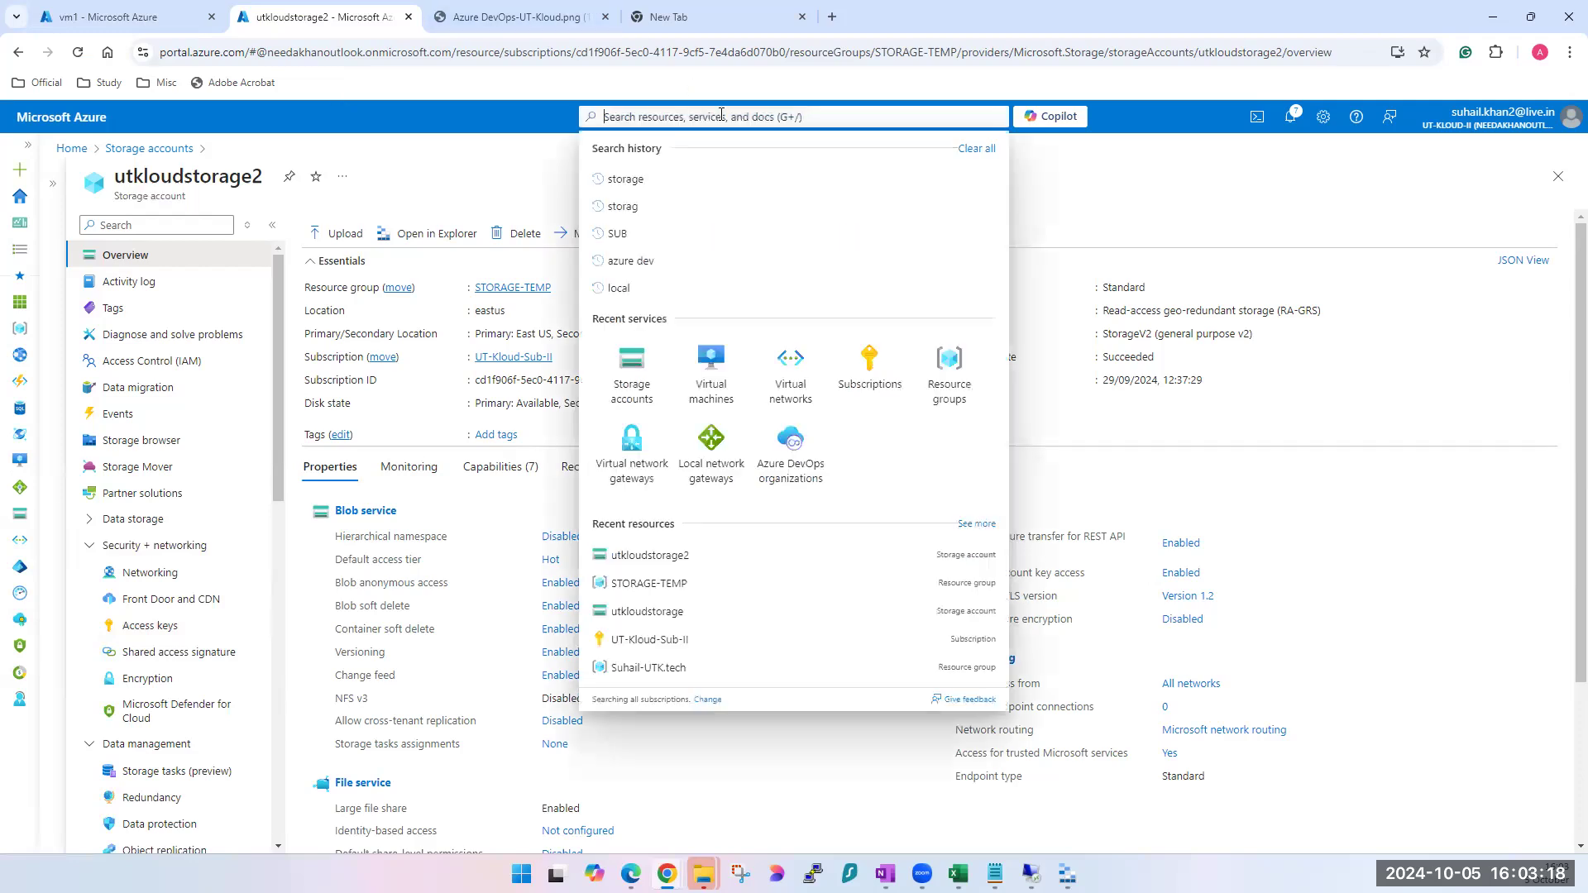
pyautogui.rightClick(287, 16)
pyautogui.click(362, 168)
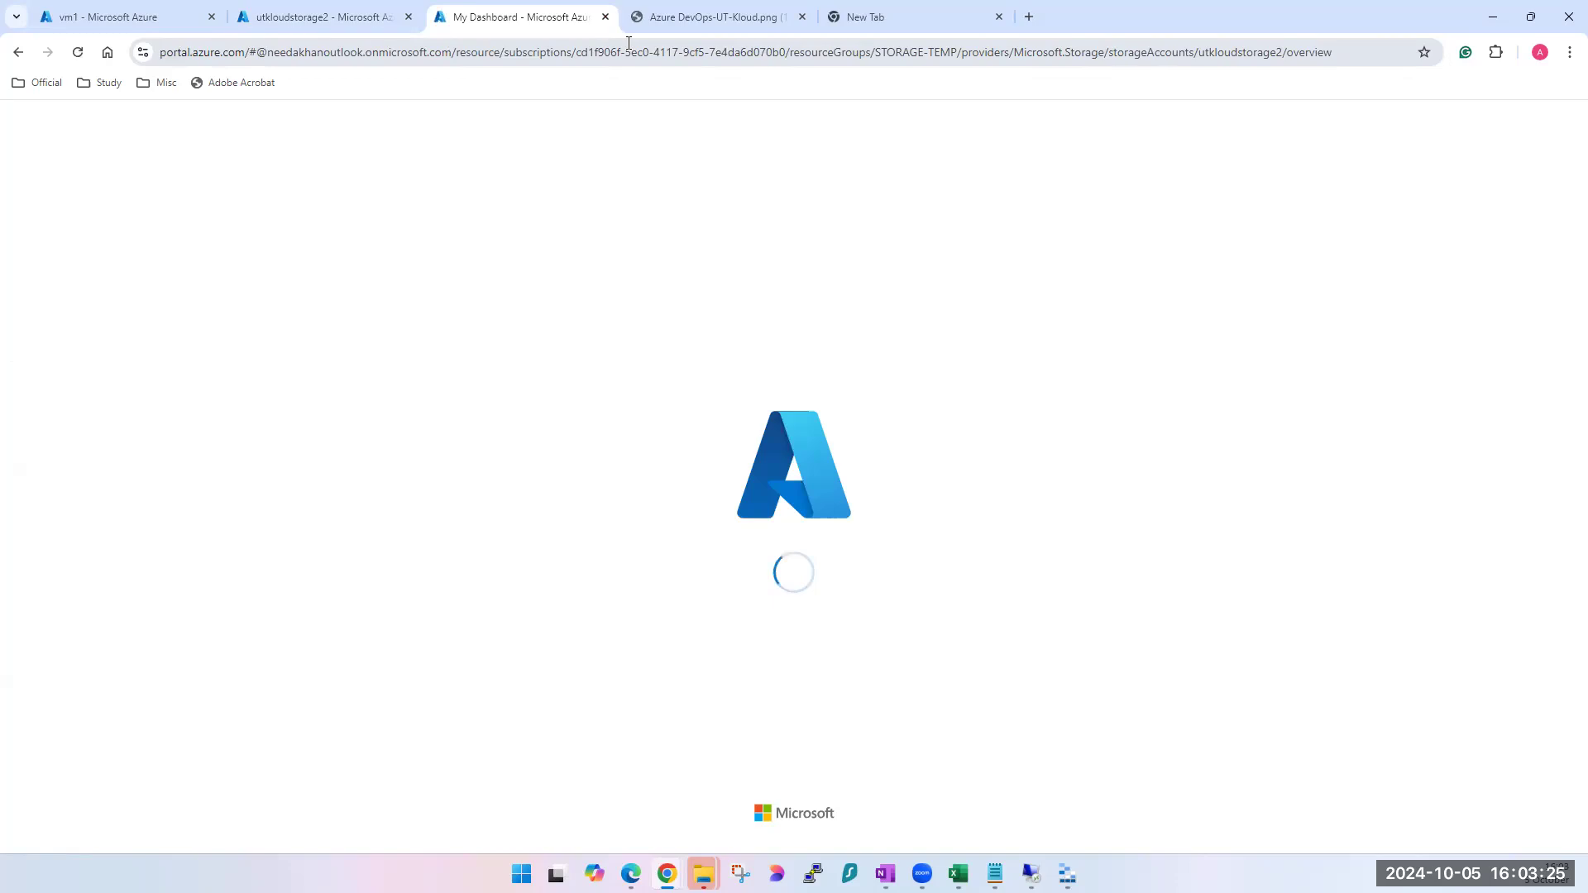
pyautogui.click(298, 23)
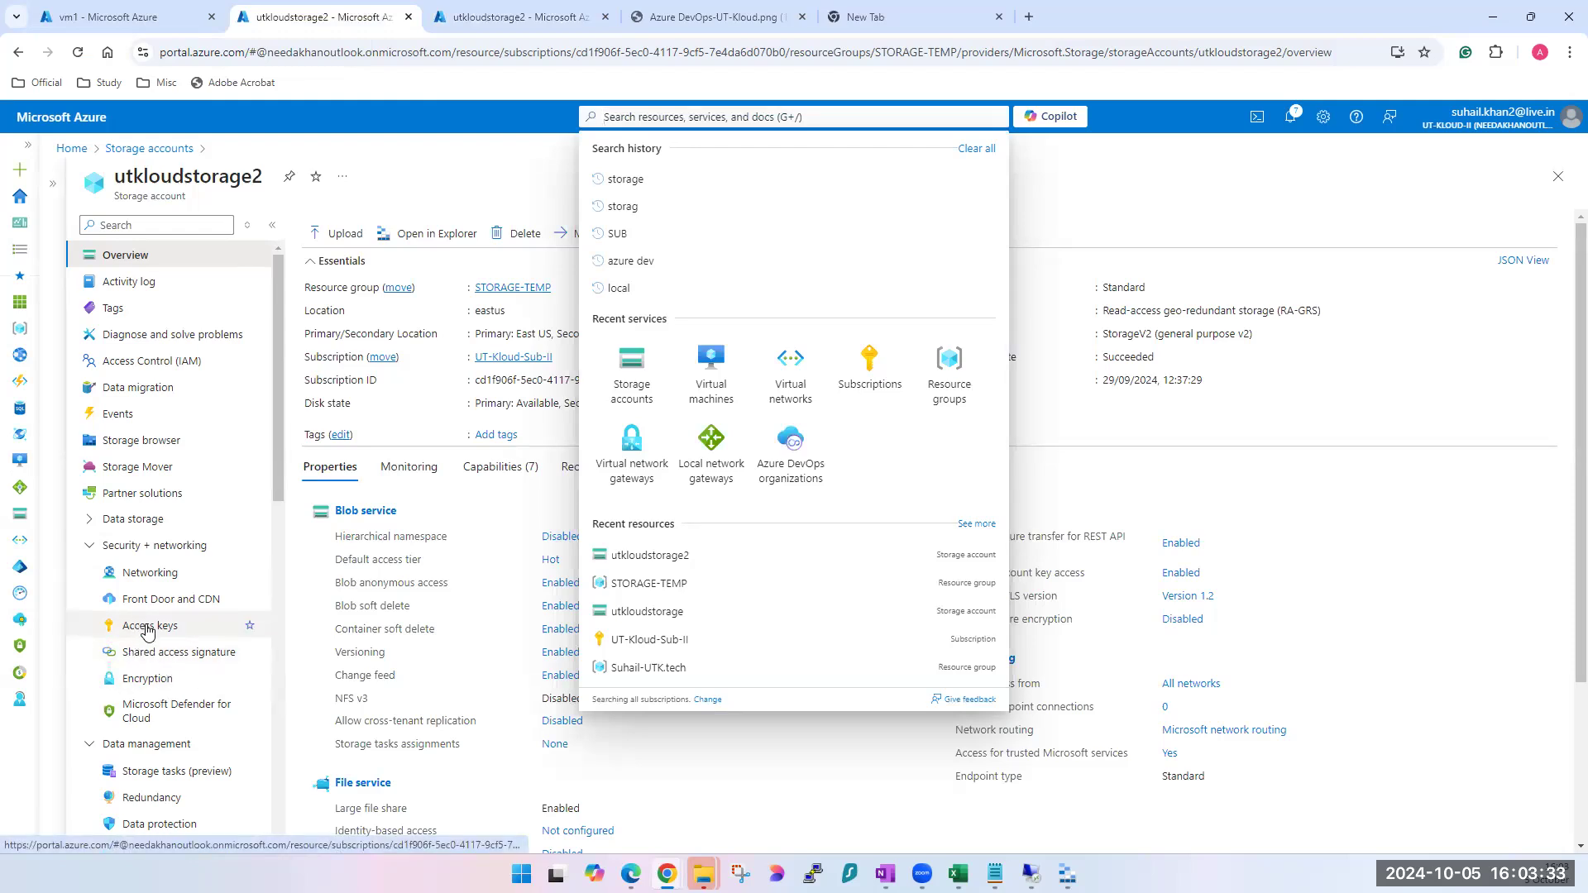
pyautogui.click(500, 17)
pyautogui.click(657, 119)
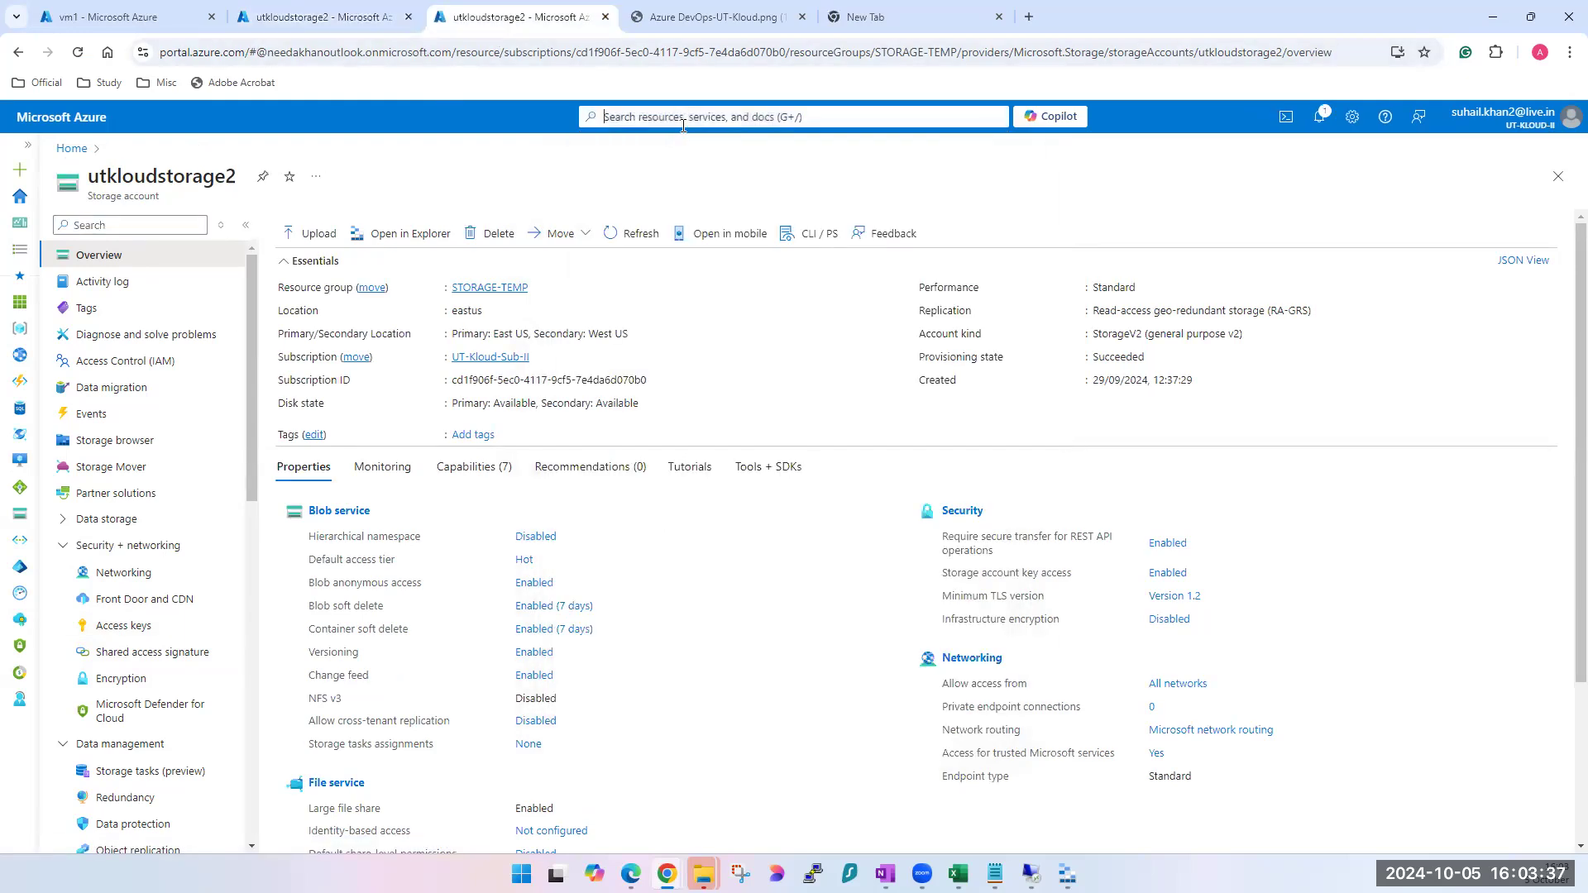
# Start creating a new storage account named utkloudstorage3
pyautogui.click(628, 370)
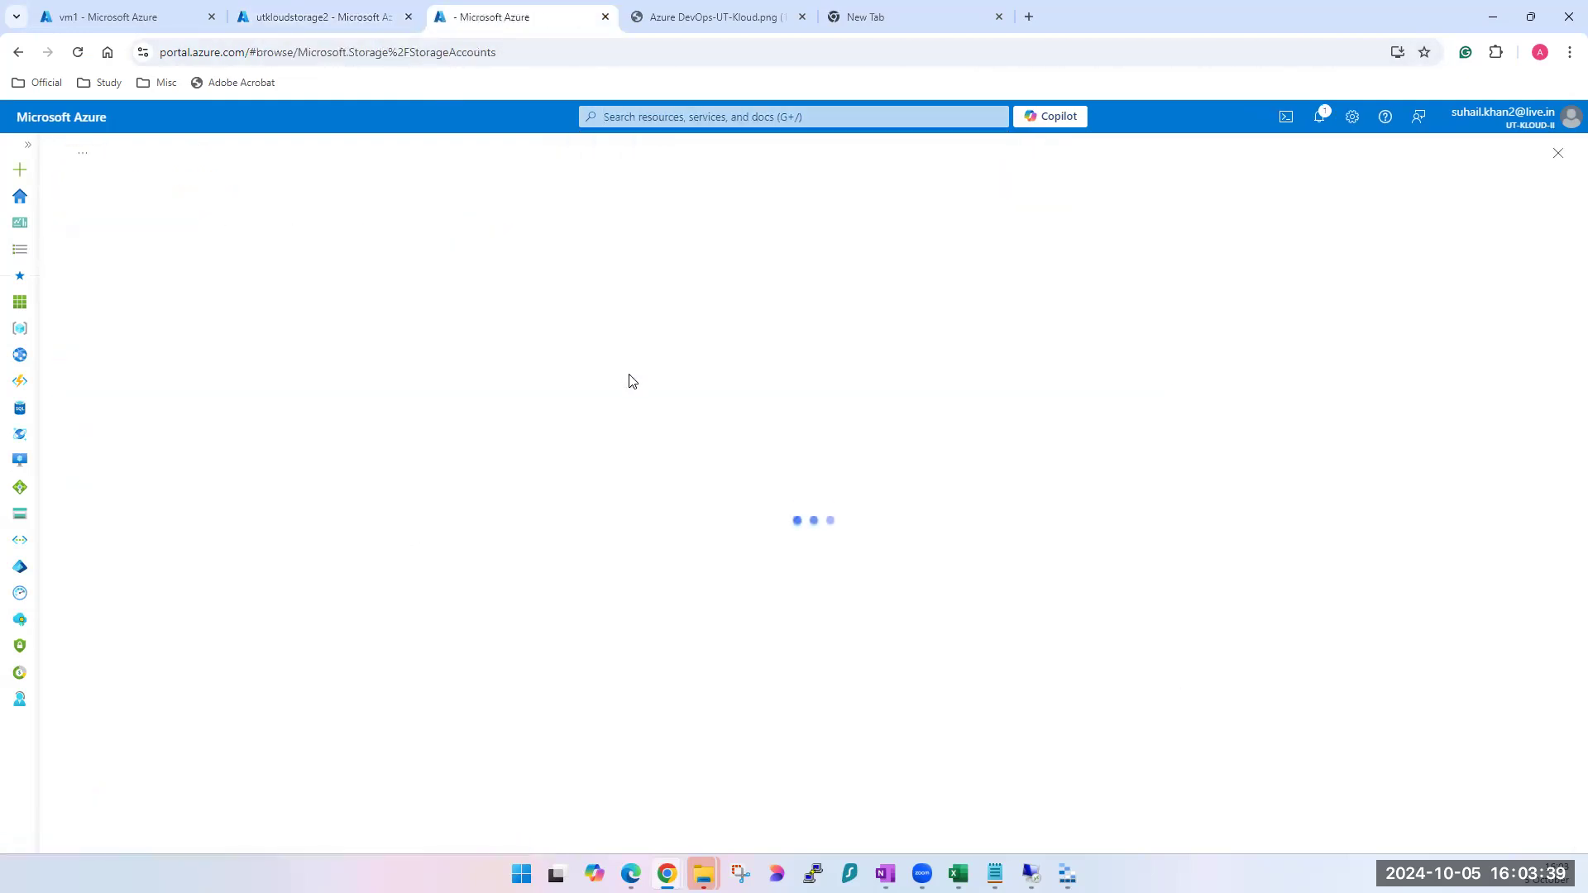
pyautogui.click(89, 230)
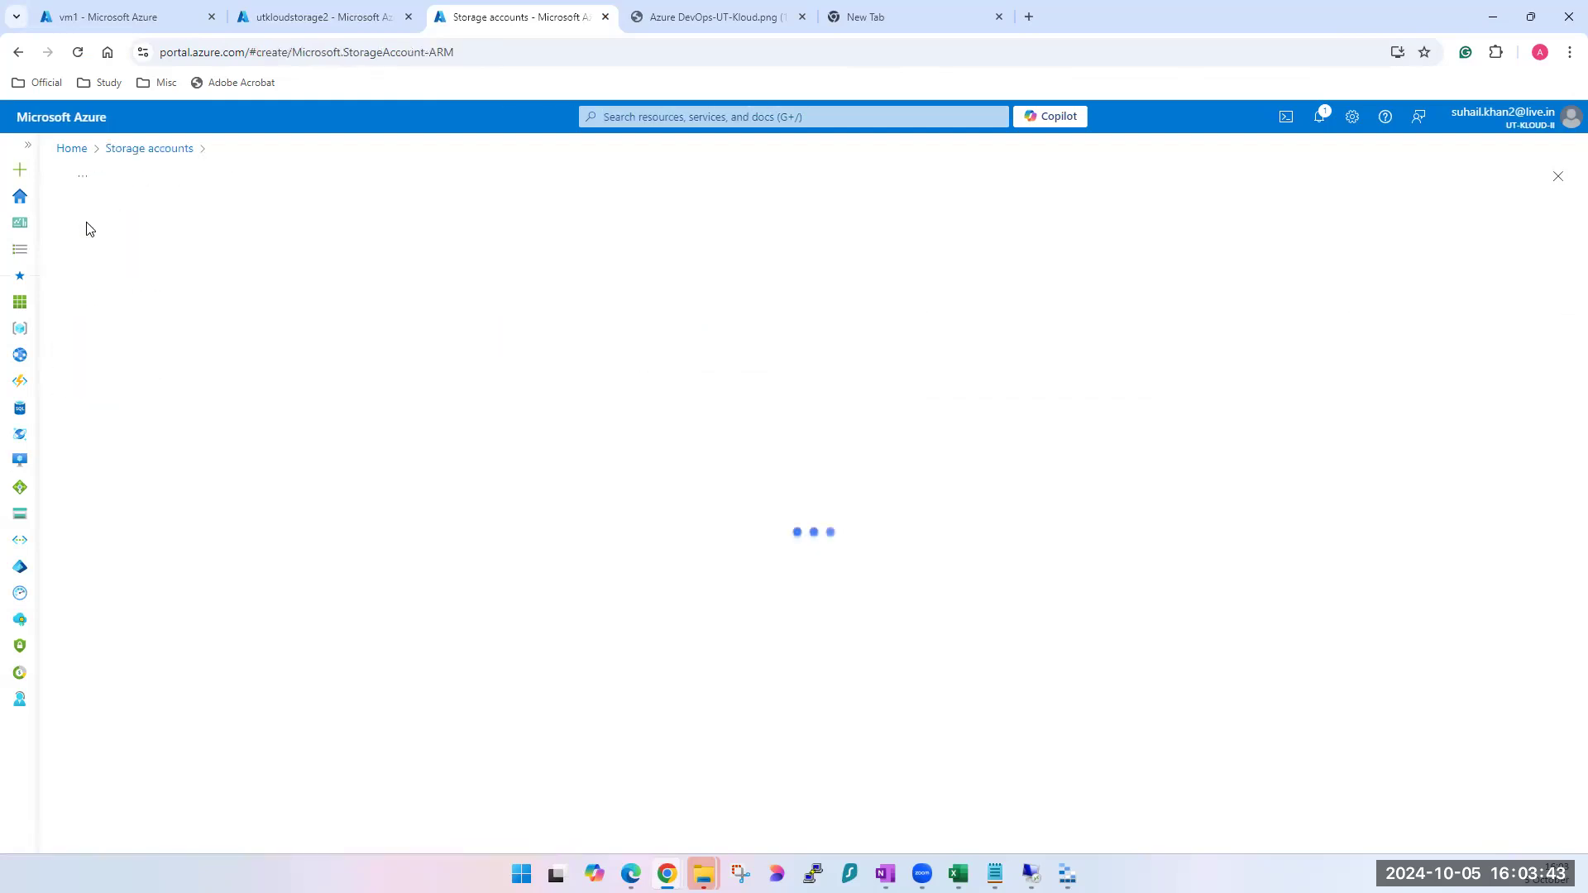
pyautogui.click(359, 538)
pyautogui.write('utl')
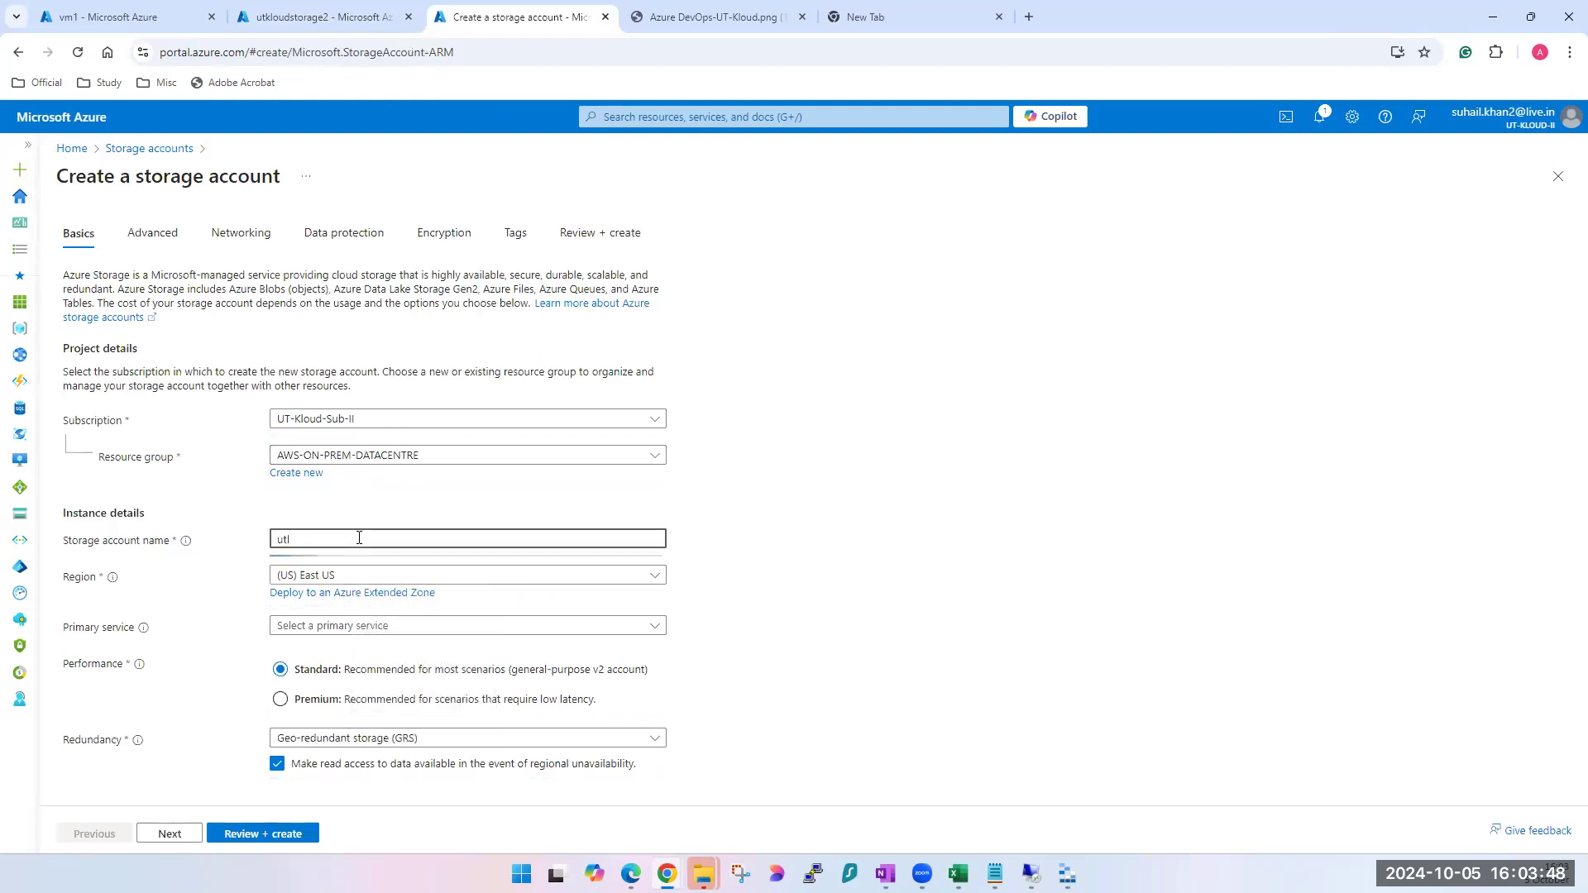
pyautogui.press('BackSpace')
pyautogui.write('klou')
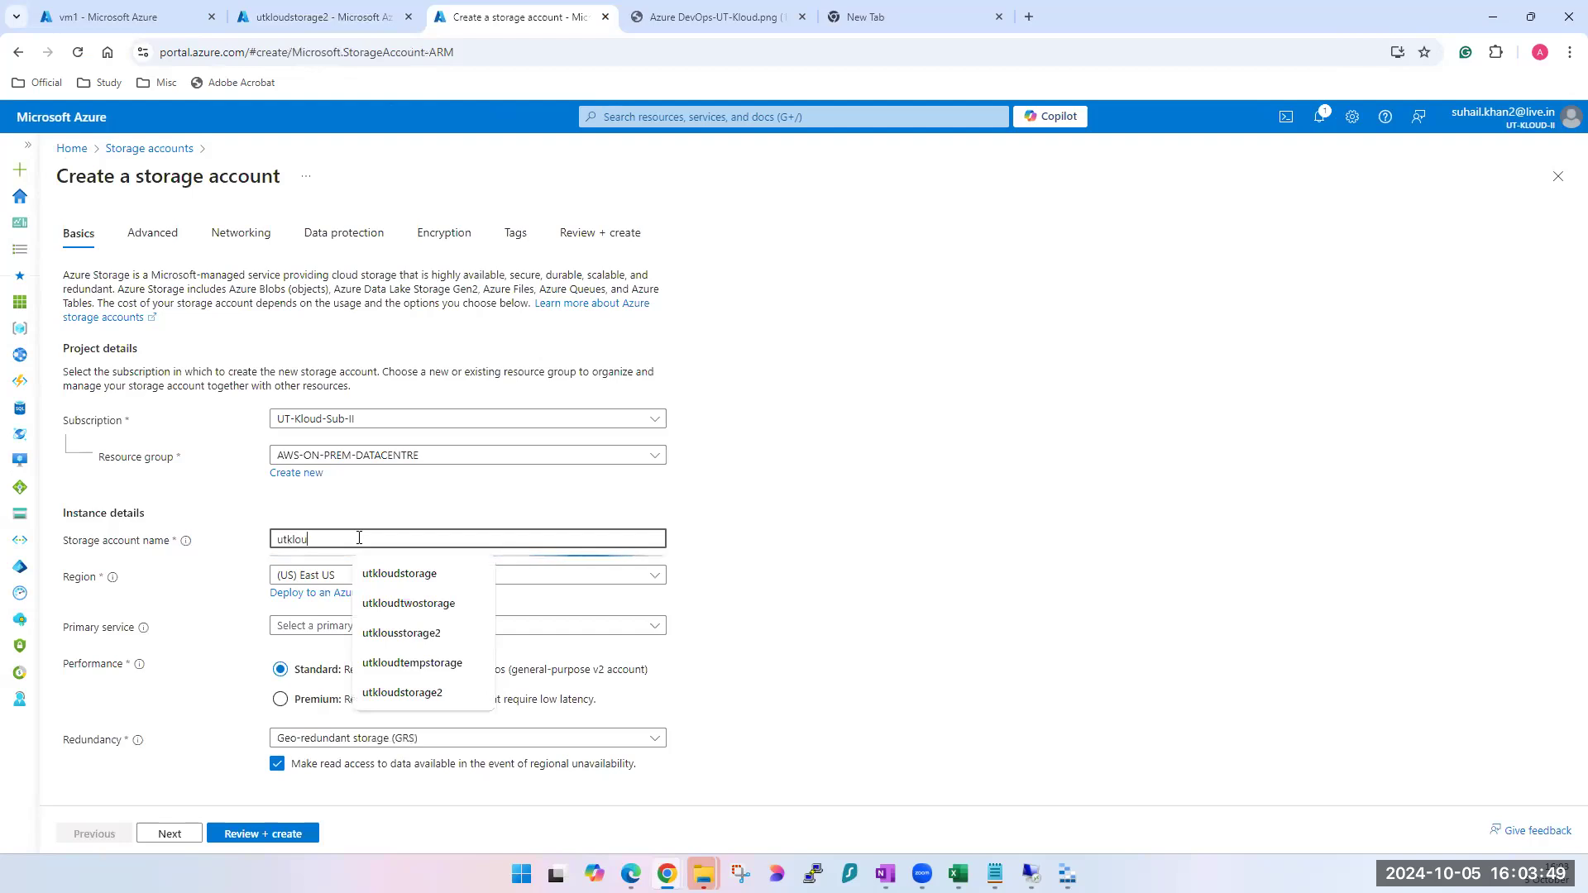
pyautogui.write('dstorage')
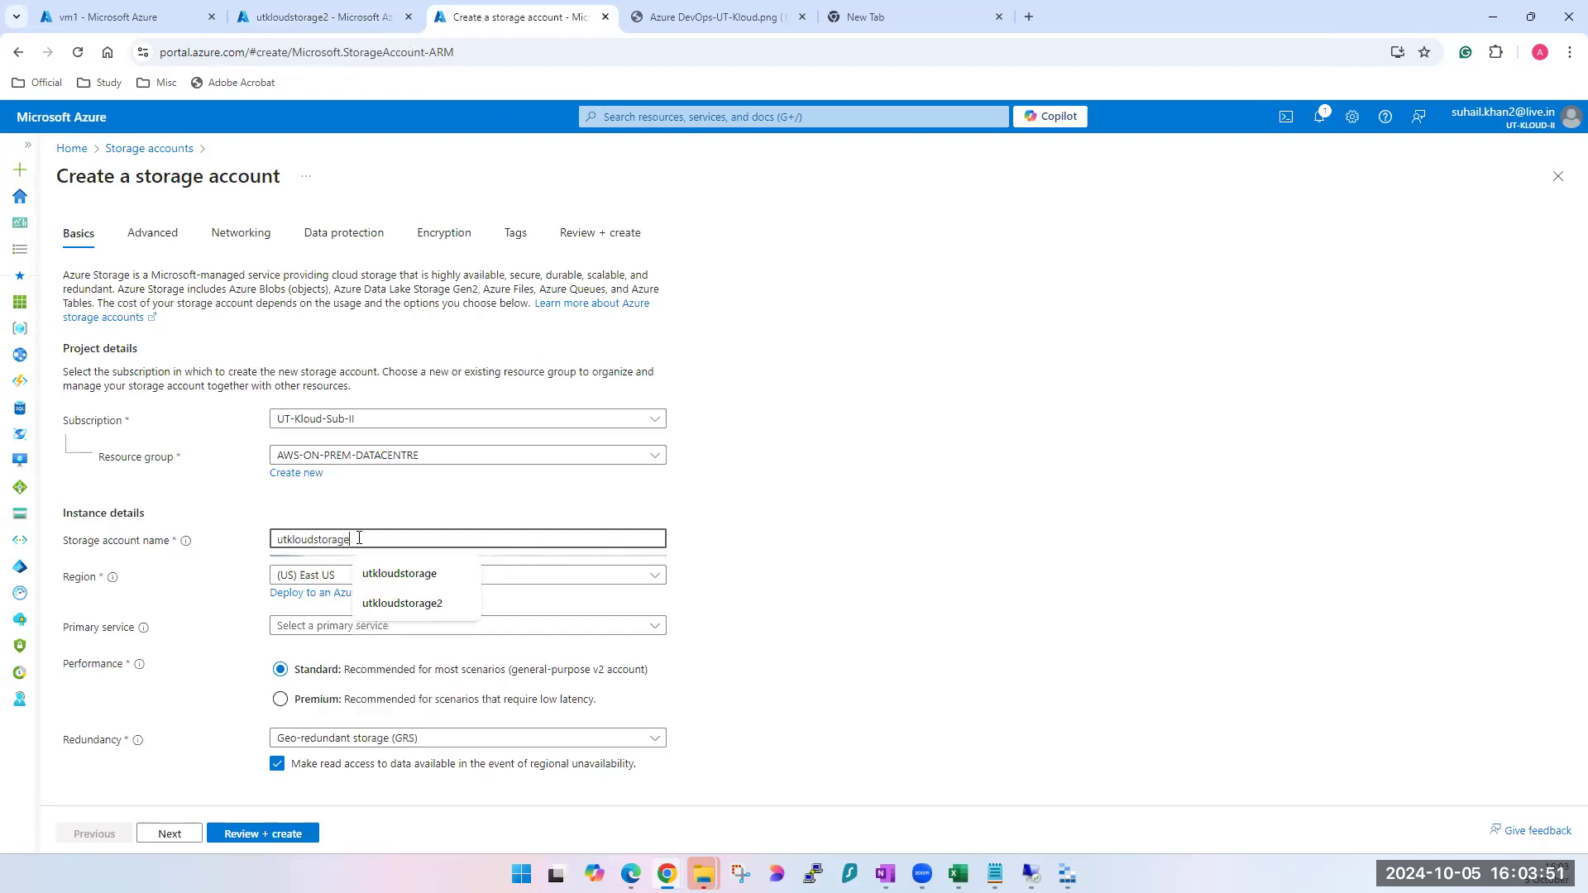
pyautogui.write('3')
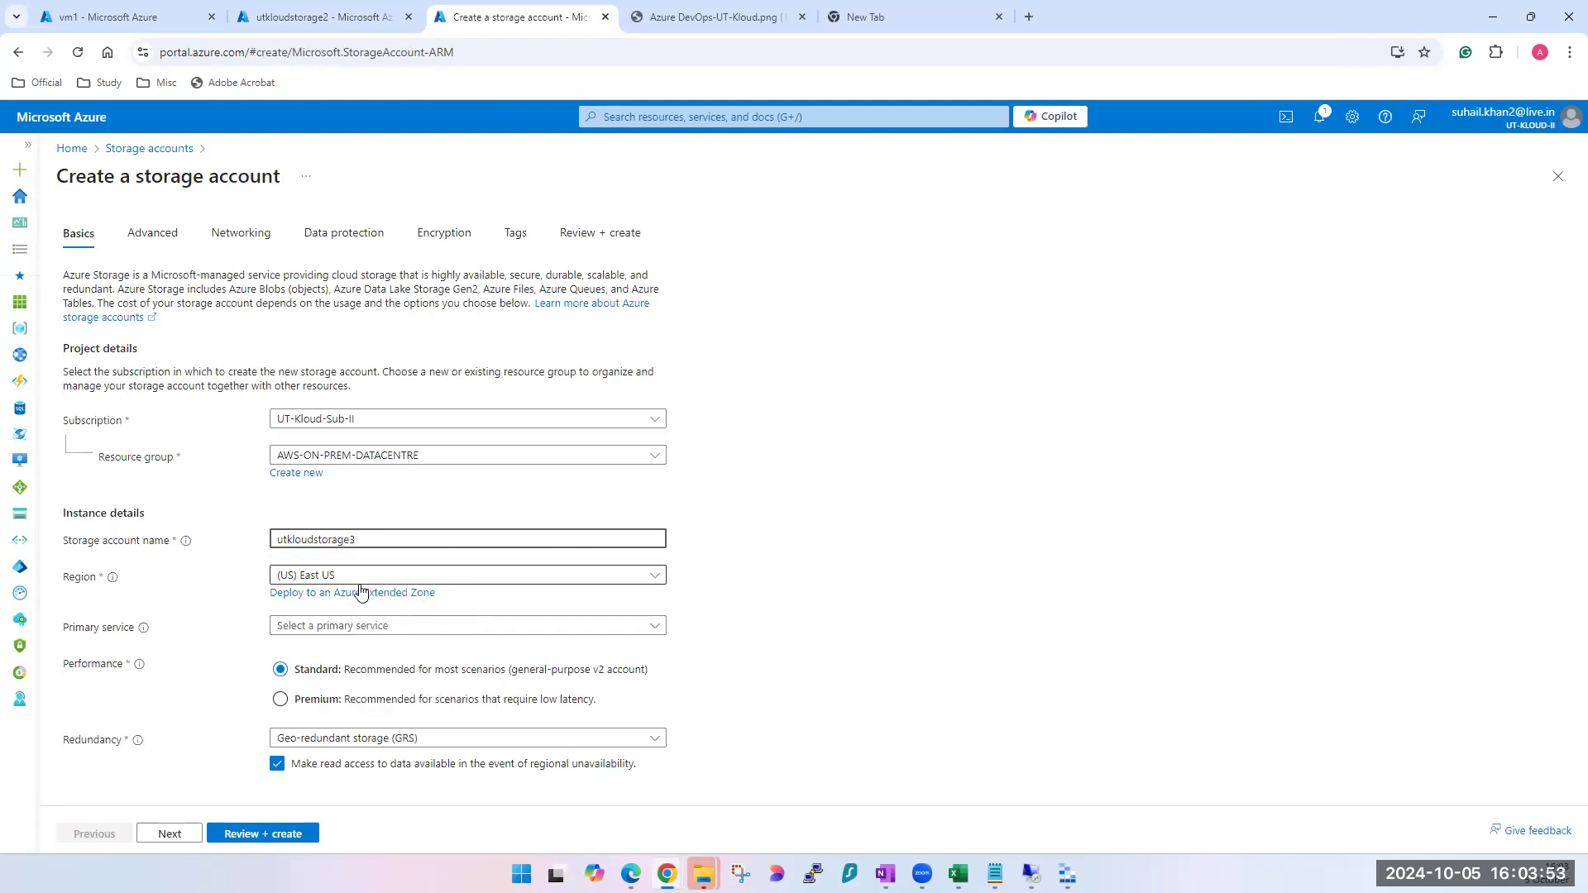
# Choose Locally-redundant storage (LRS) redundancy and continue to the Advanced settings
pyautogui.click(349, 626)
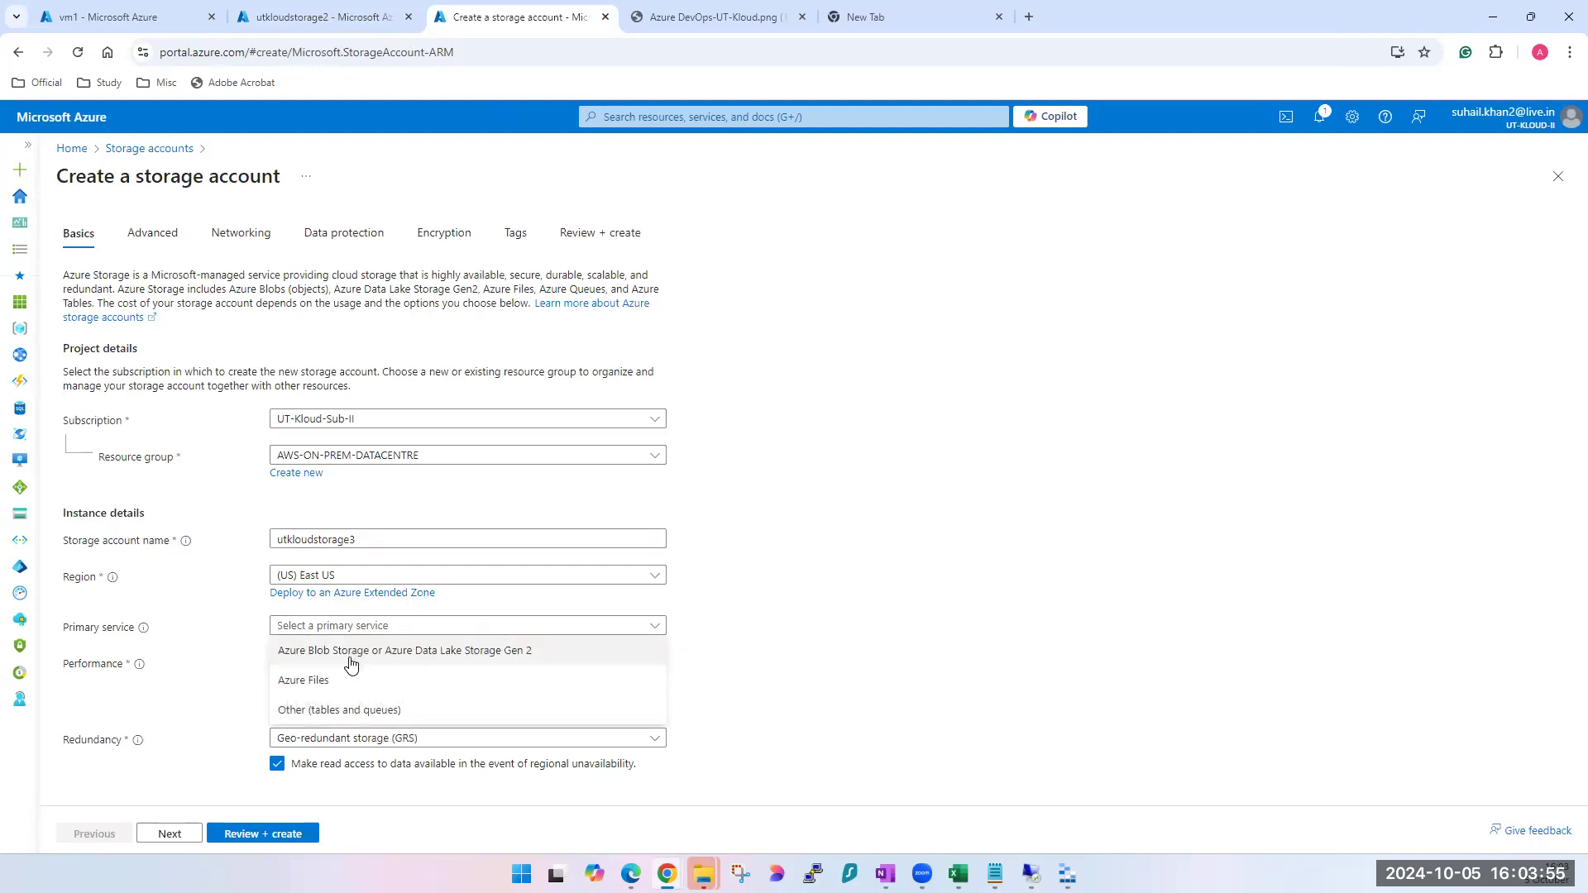
pyautogui.click(874, 621)
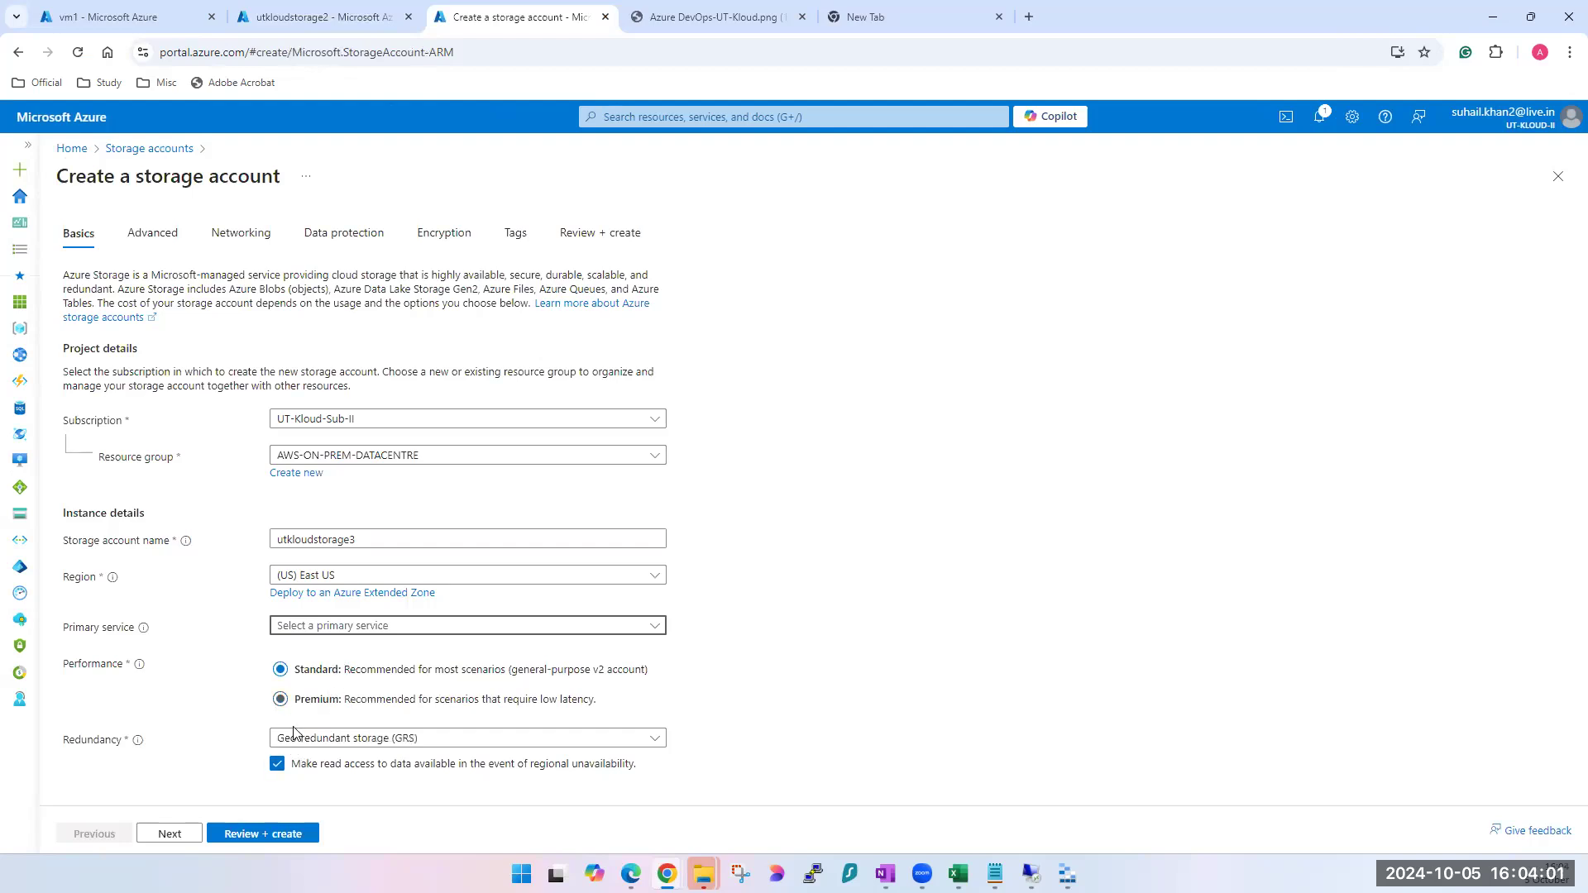
pyautogui.click(354, 737)
pyautogui.click(331, 521)
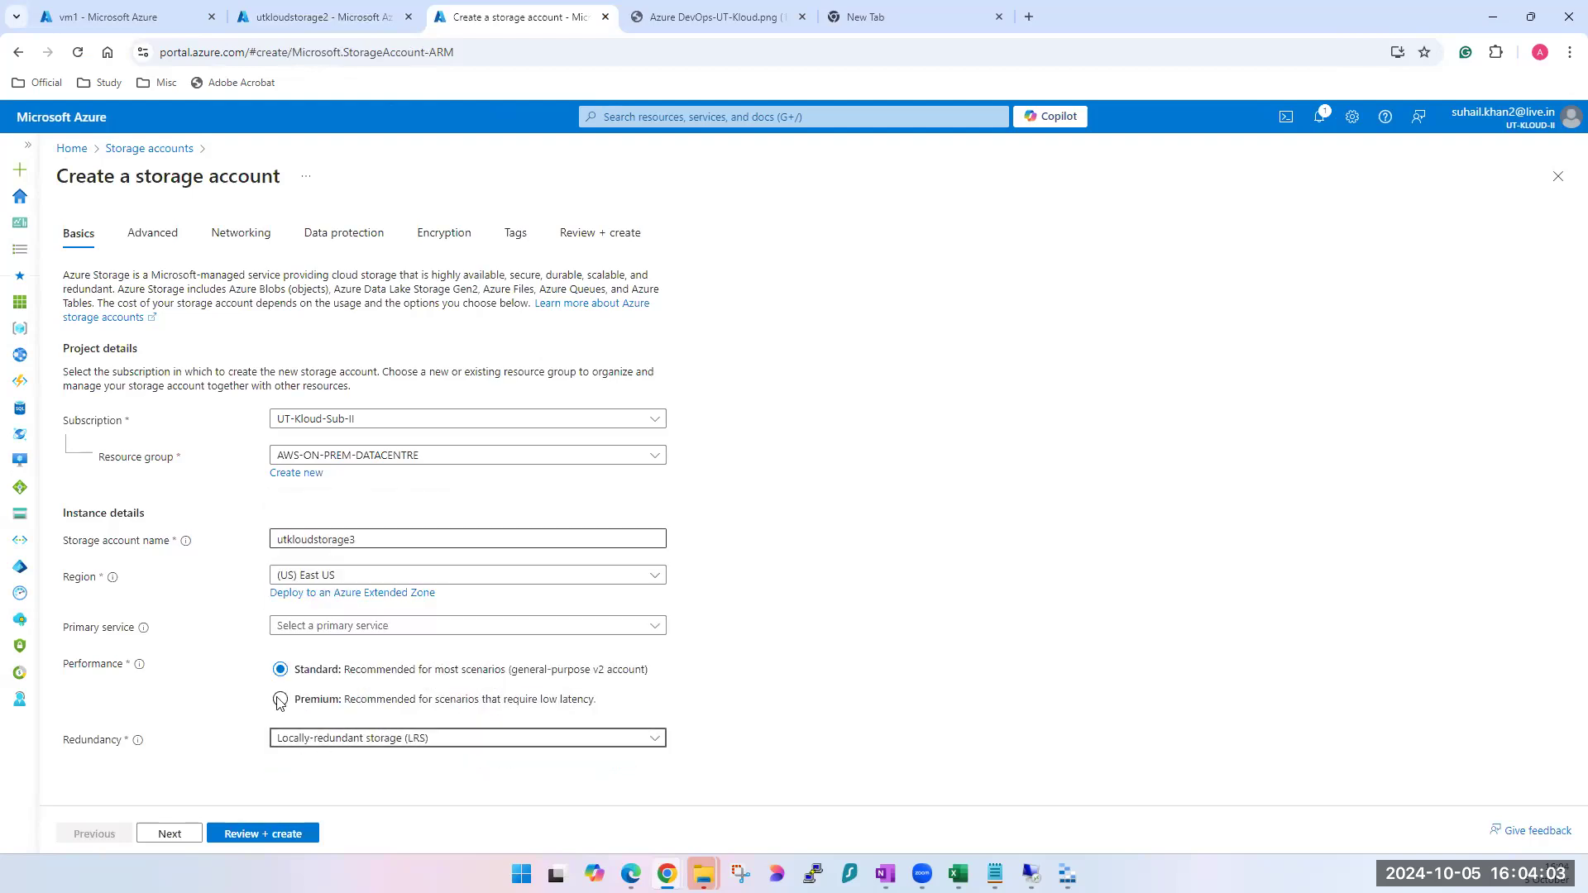
pyautogui.click(169, 834)
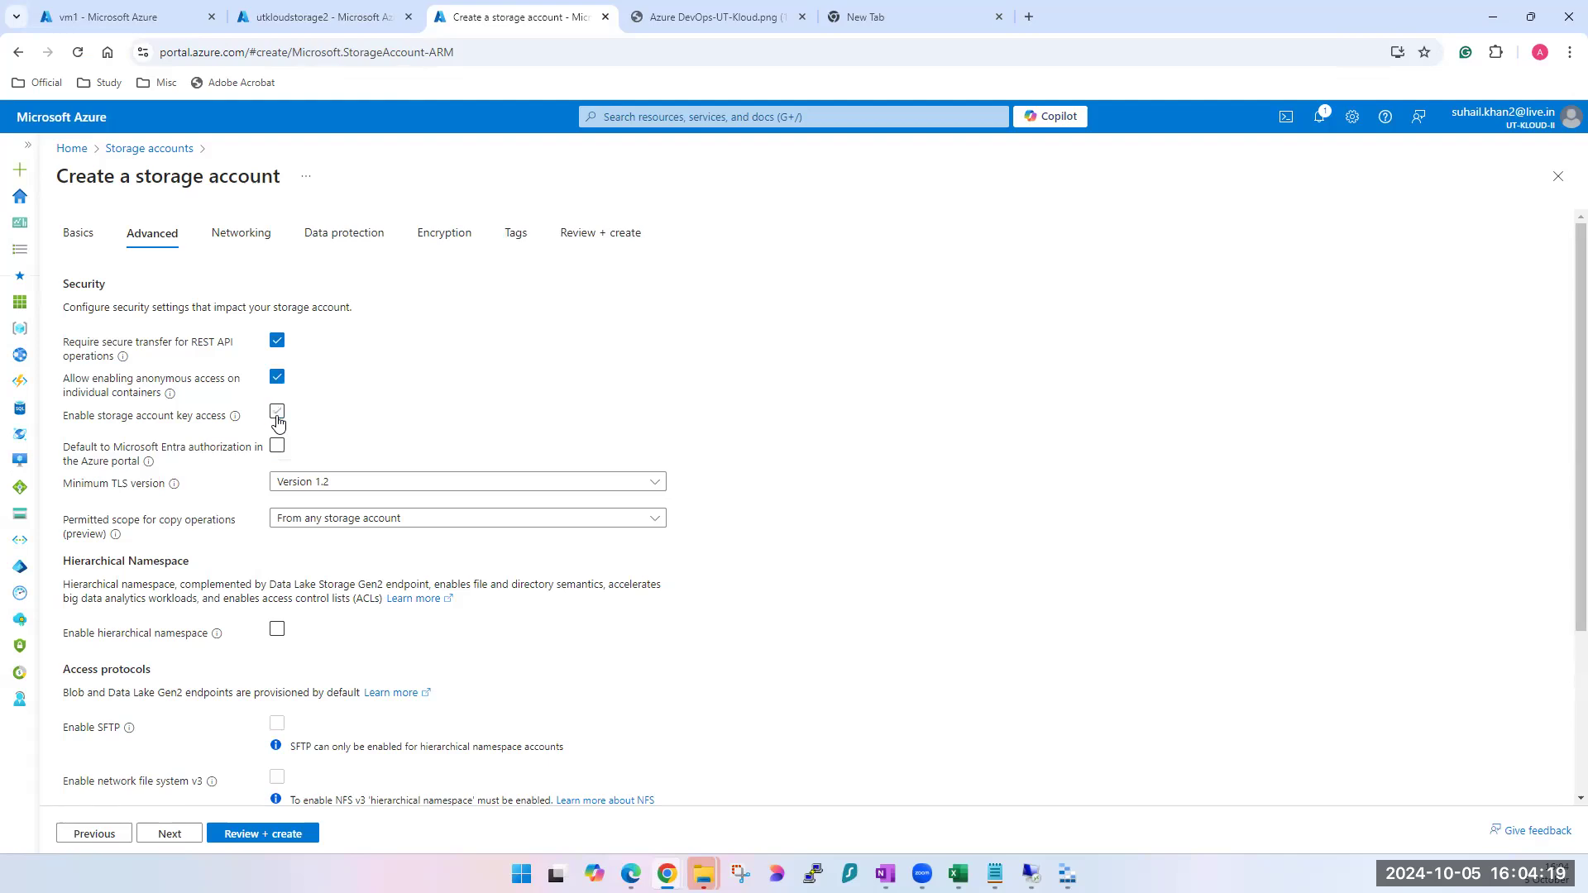
pyautogui.click(332, 15)
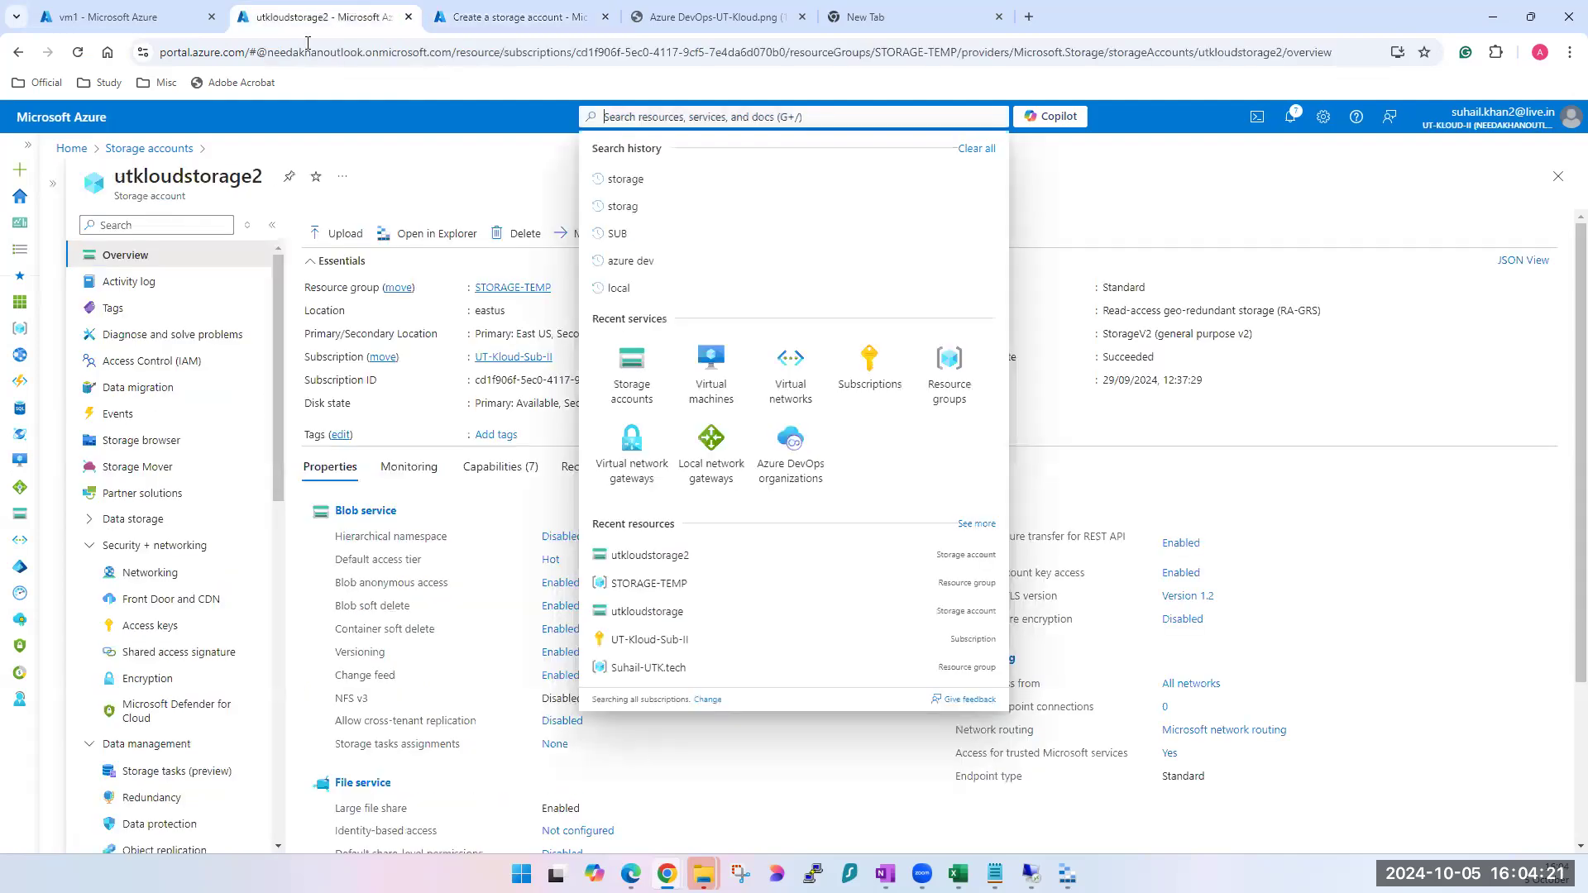
pyautogui.click(144, 629)
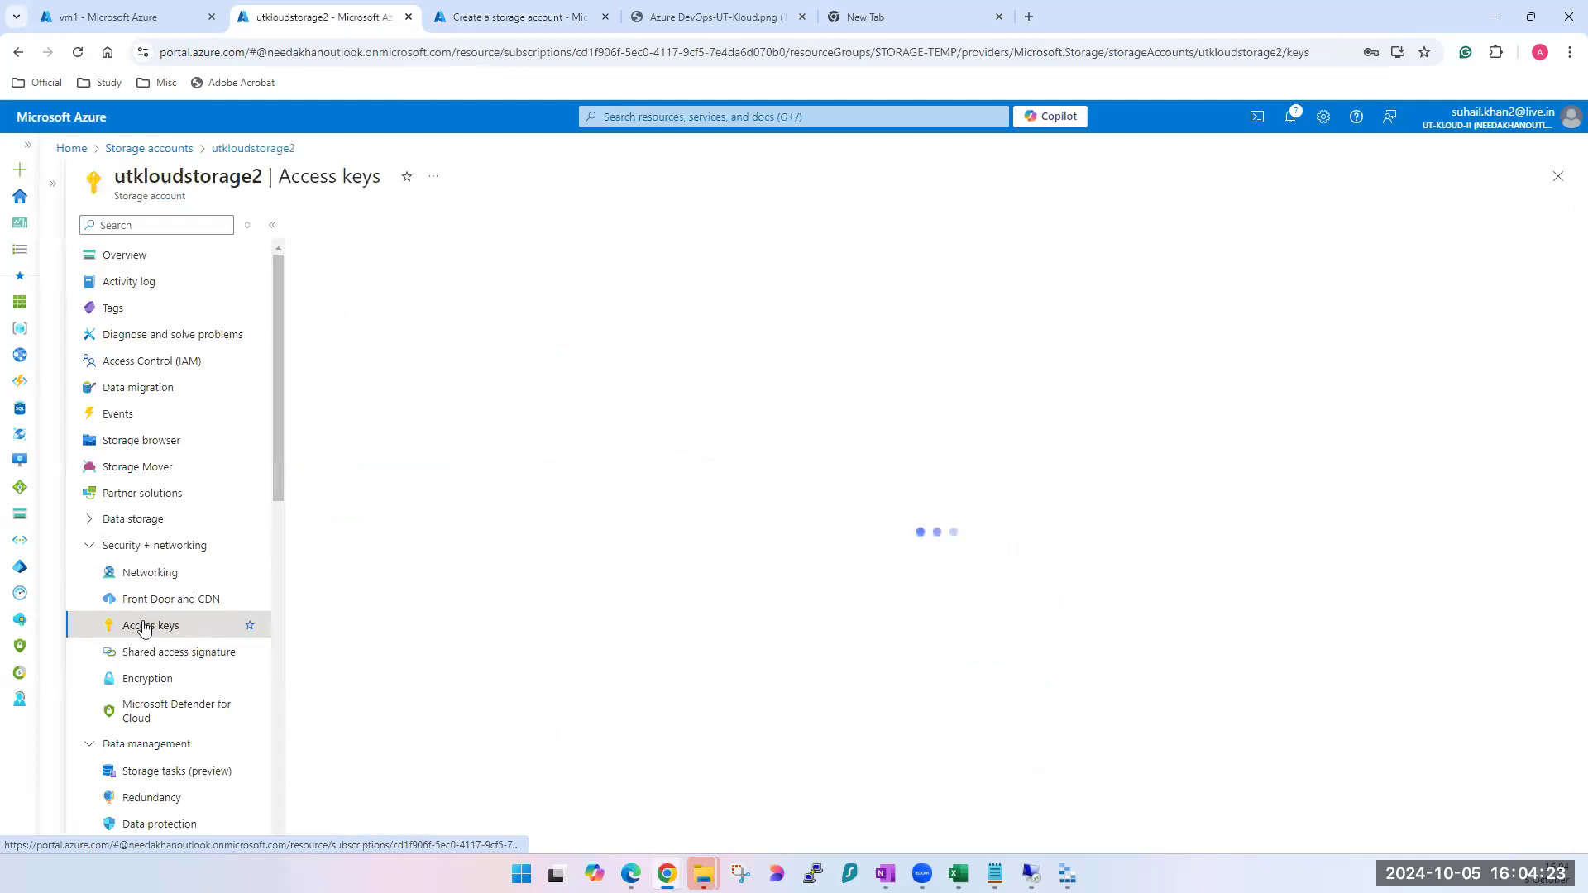
pyautogui.click(114, 256)
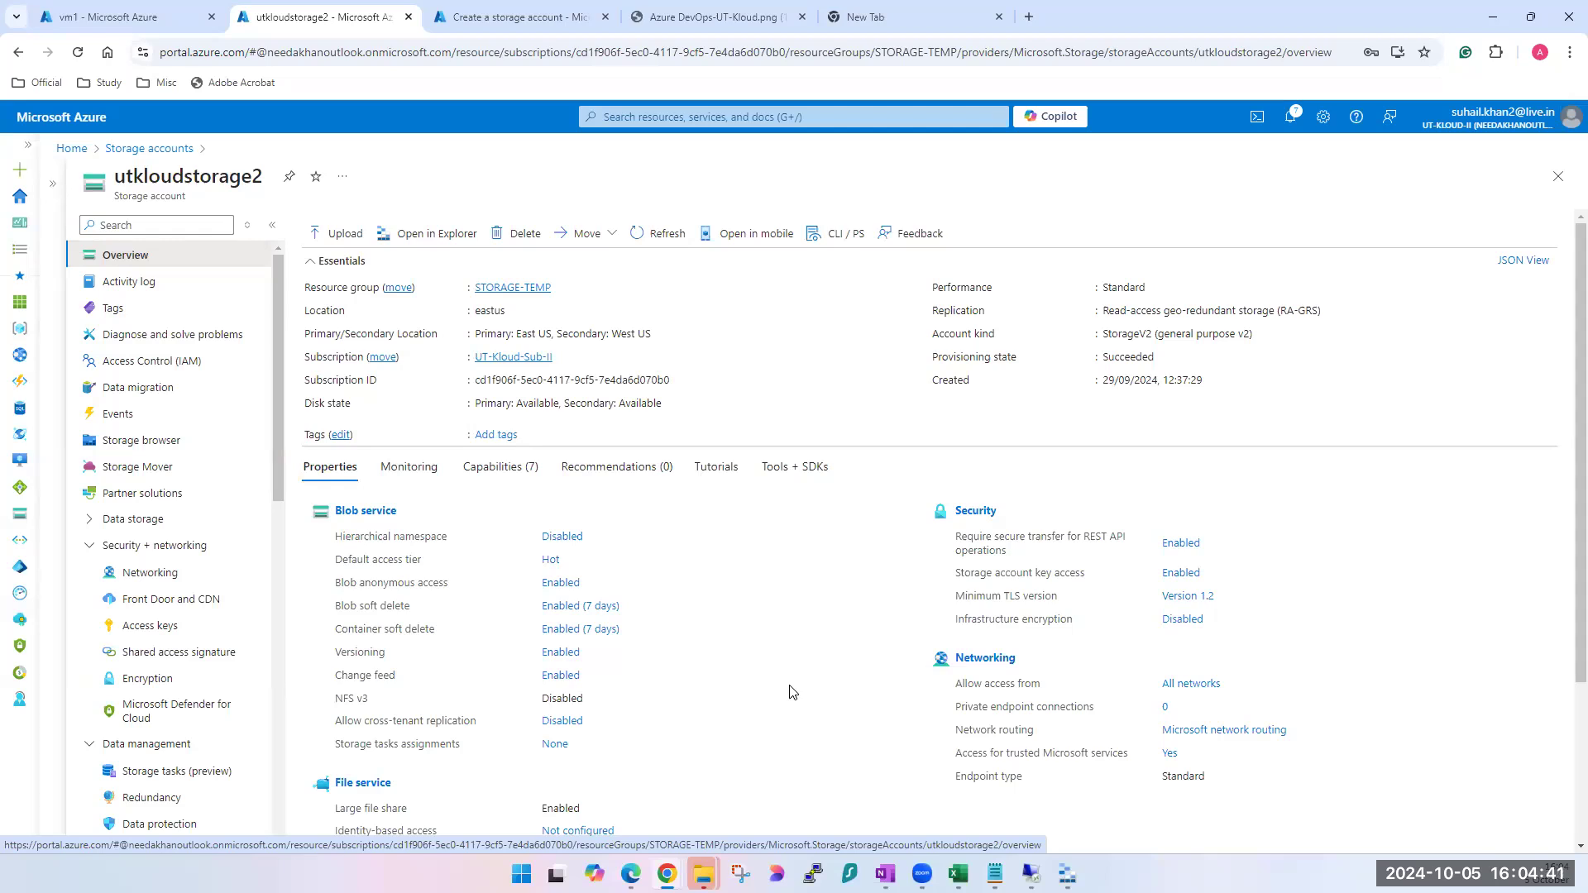
pyautogui.scroll(-3, 786, 690)
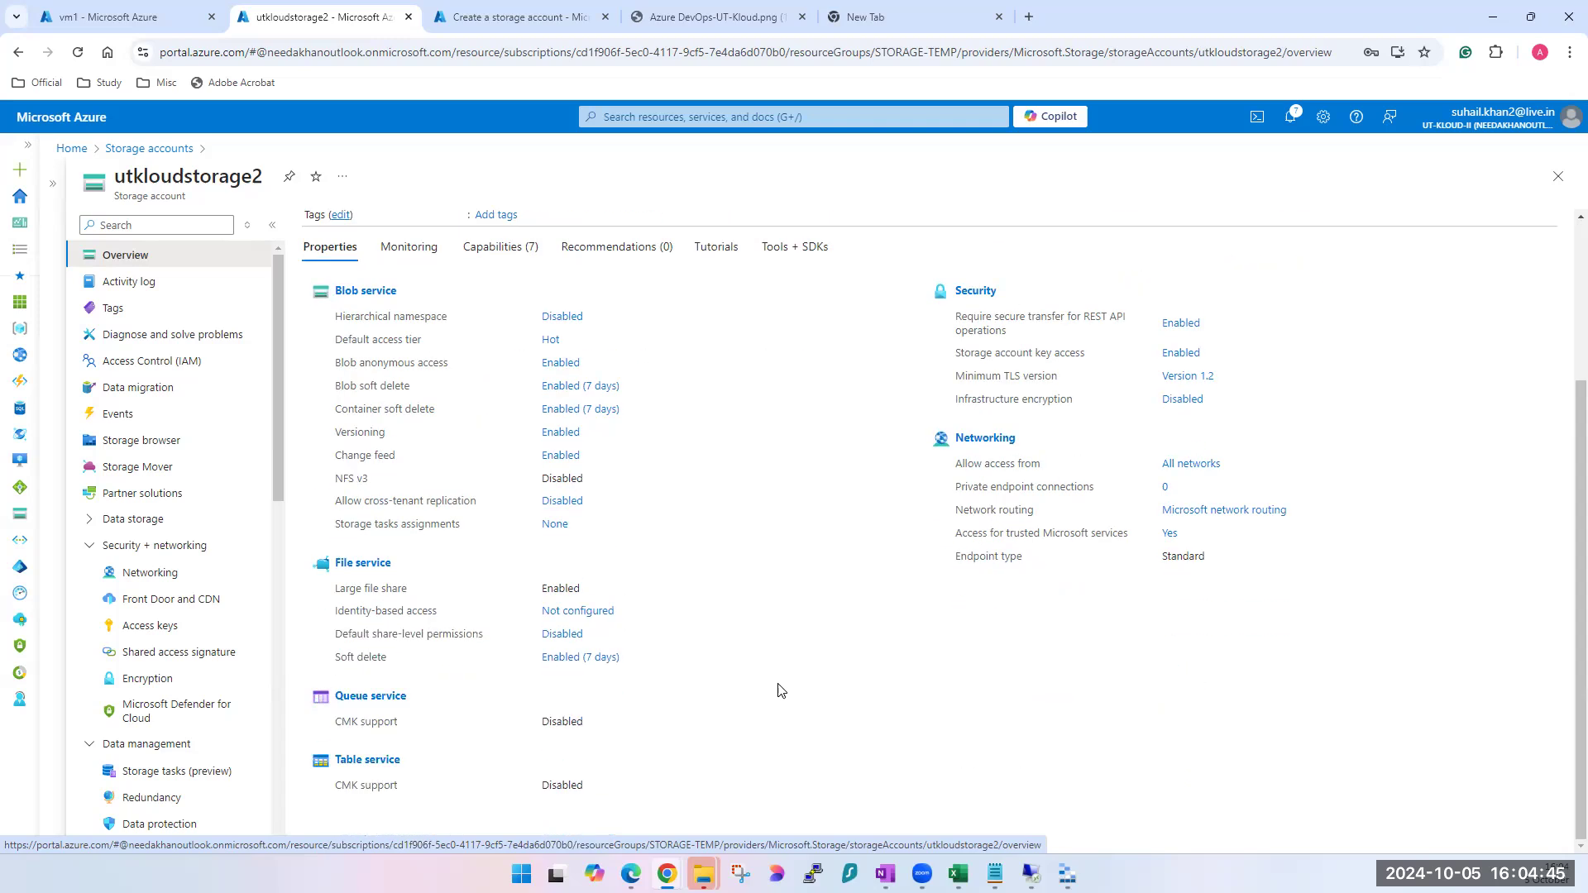
pyautogui.click(492, 22)
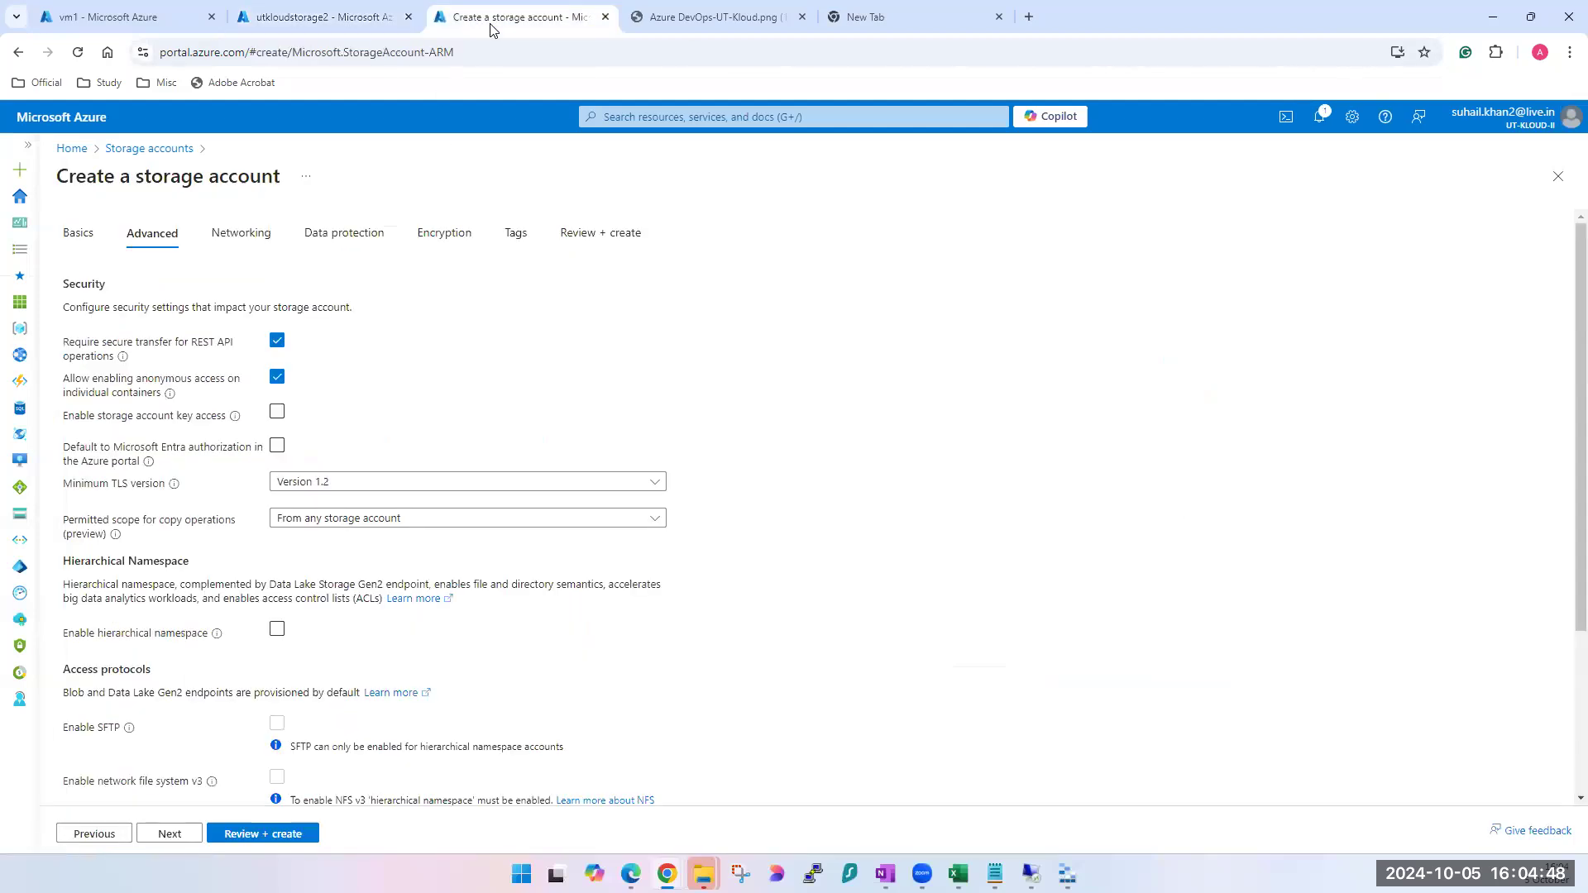
# On the utkloudstorage3 creation form, enable Default to Microsoft Entra authorization and run Review + create
pyautogui.click(325, 18)
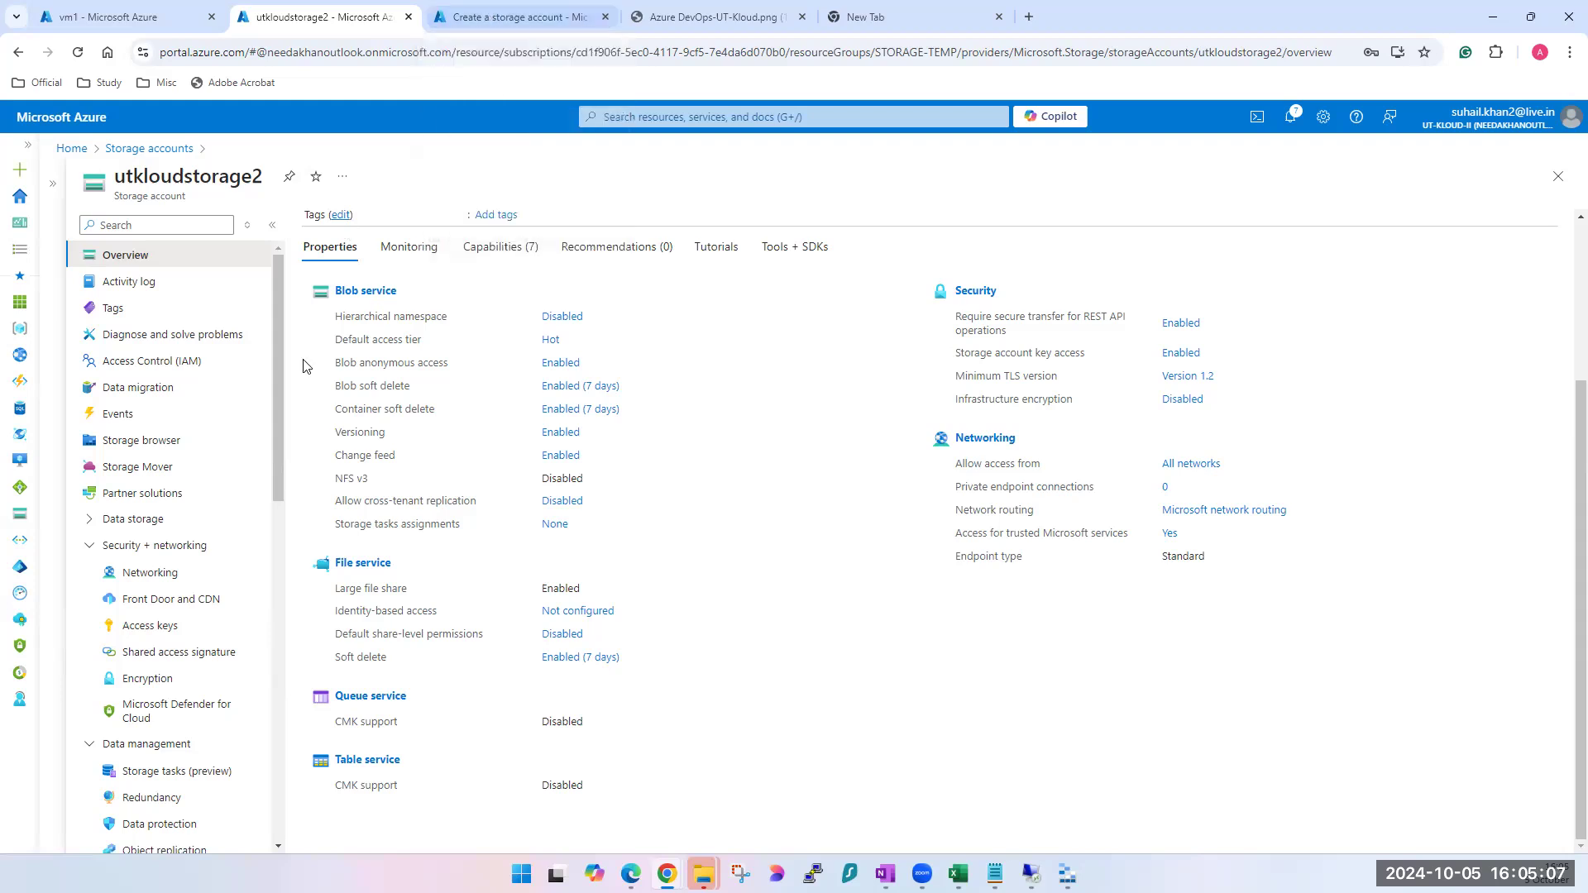
pyautogui.click(517, 18)
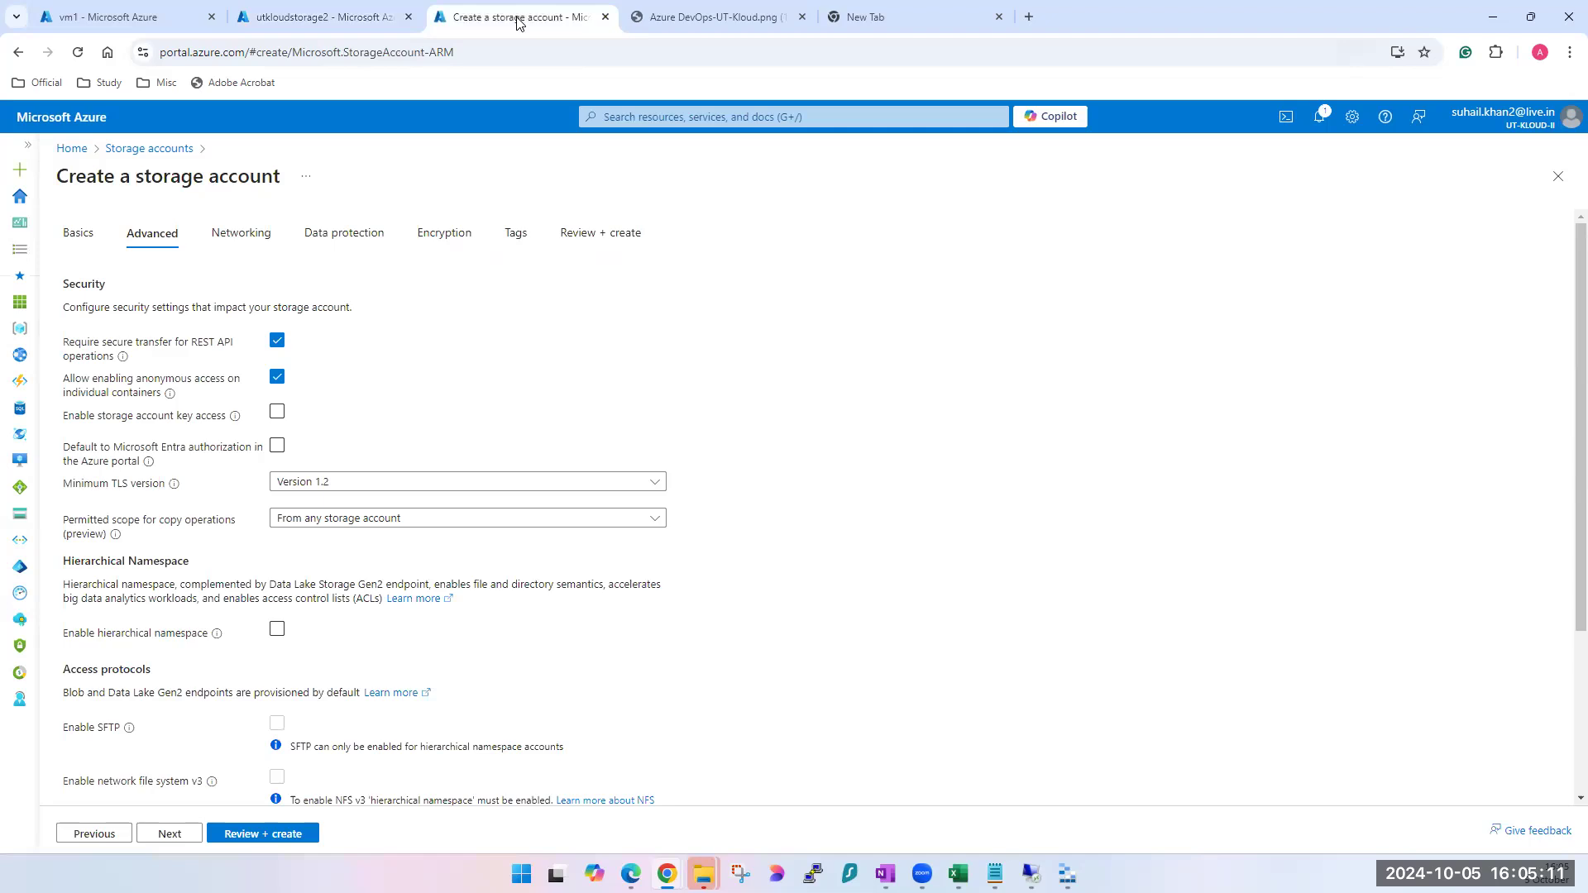
pyautogui.click(278, 448)
pyautogui.click(216, 240)
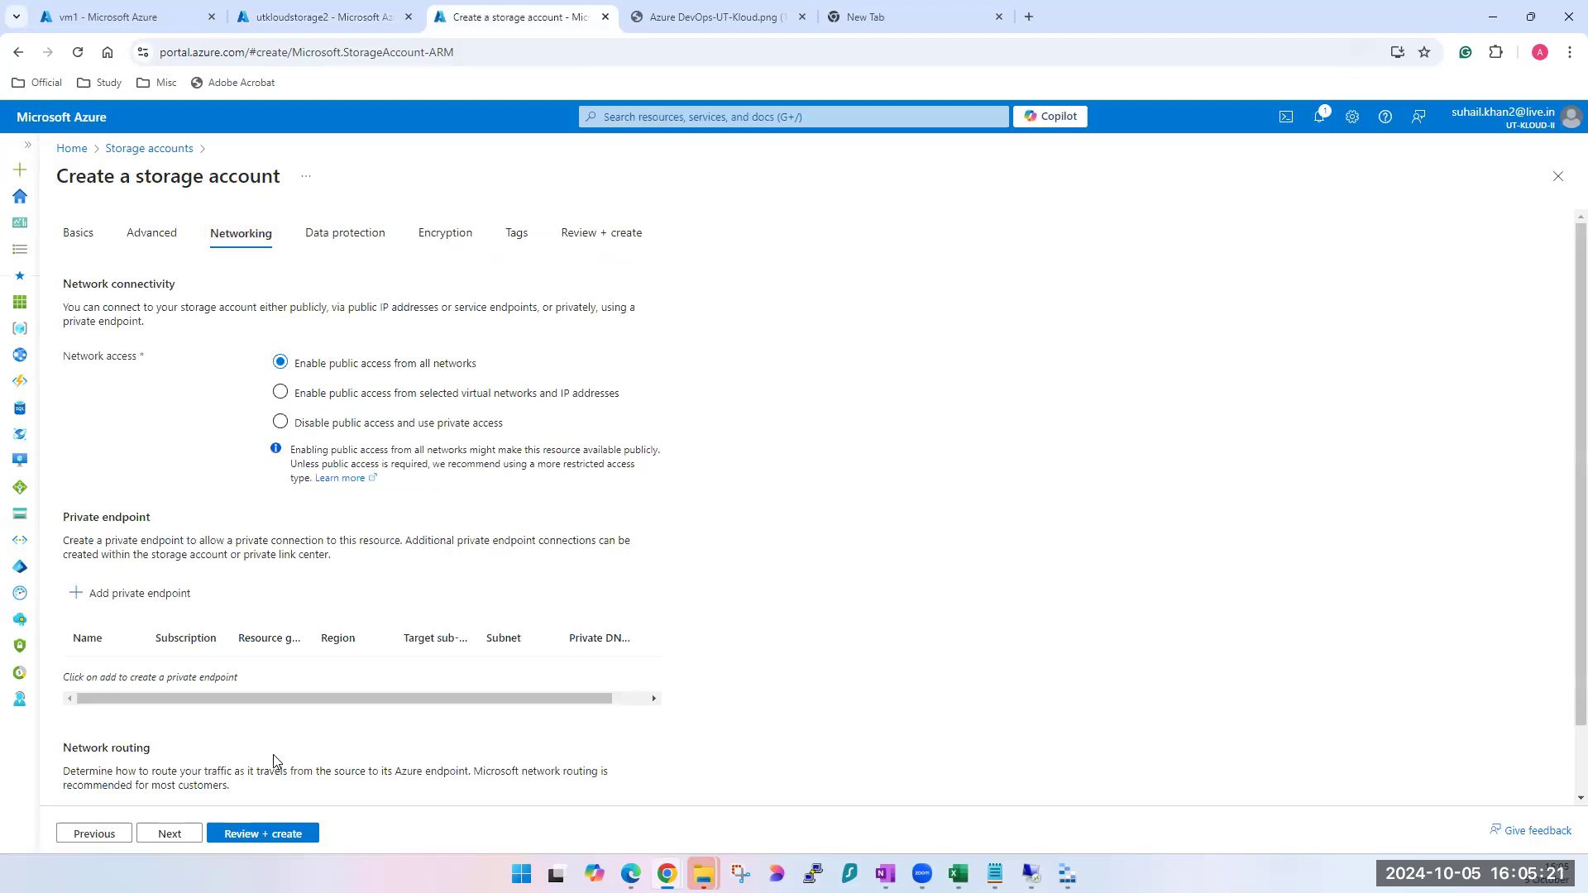
pyautogui.click(278, 837)
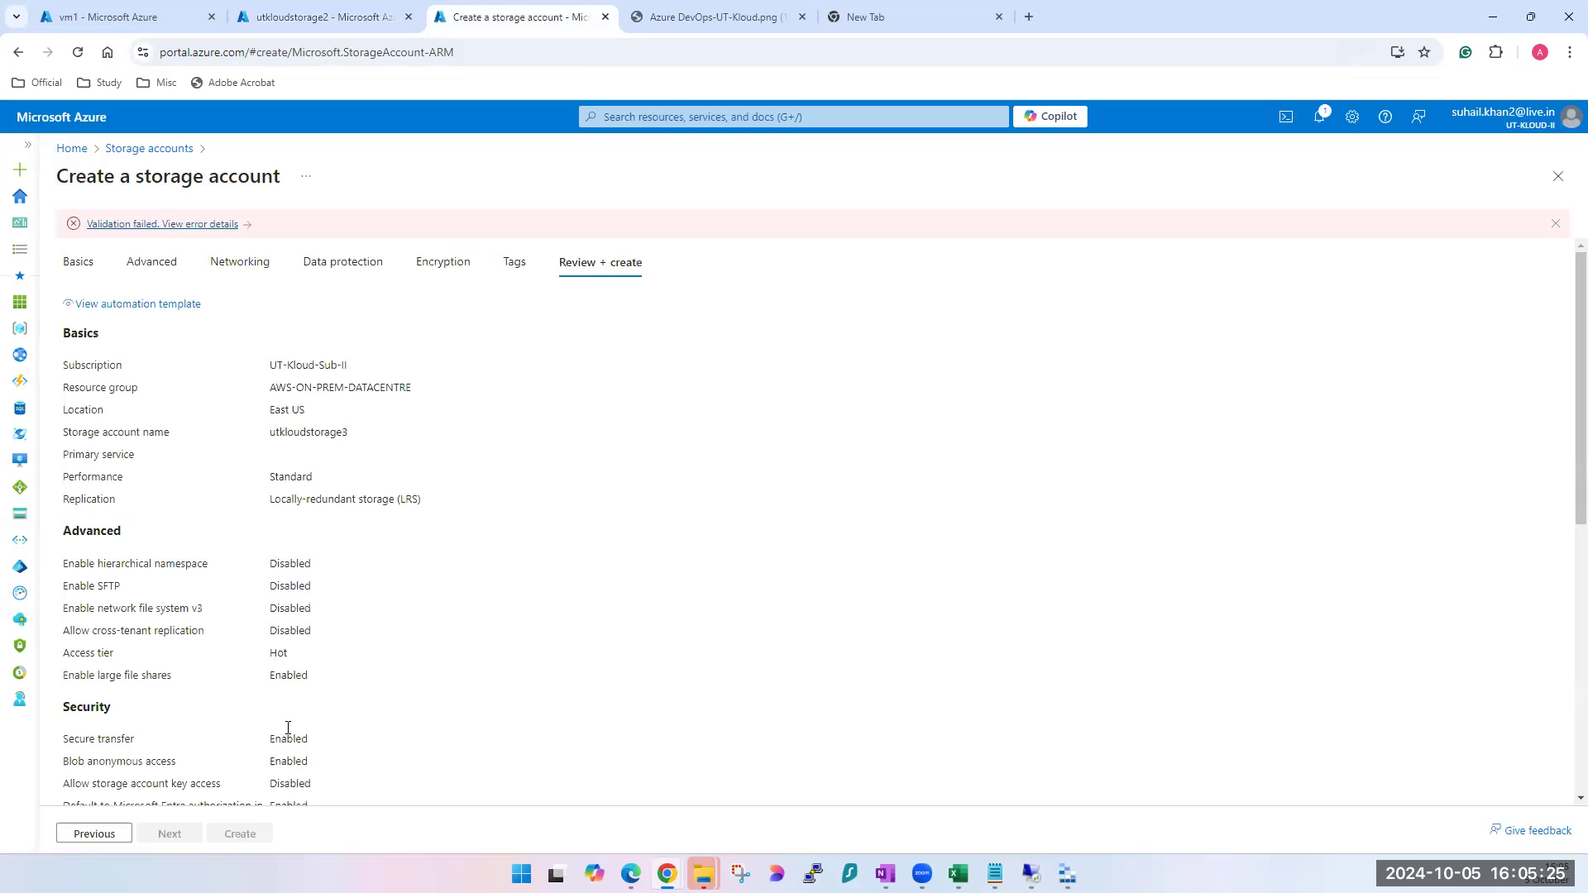
# Read the validation error details about the locked resource group, then switch to the utkloudstorage2 tab
pyautogui.click(137, 226)
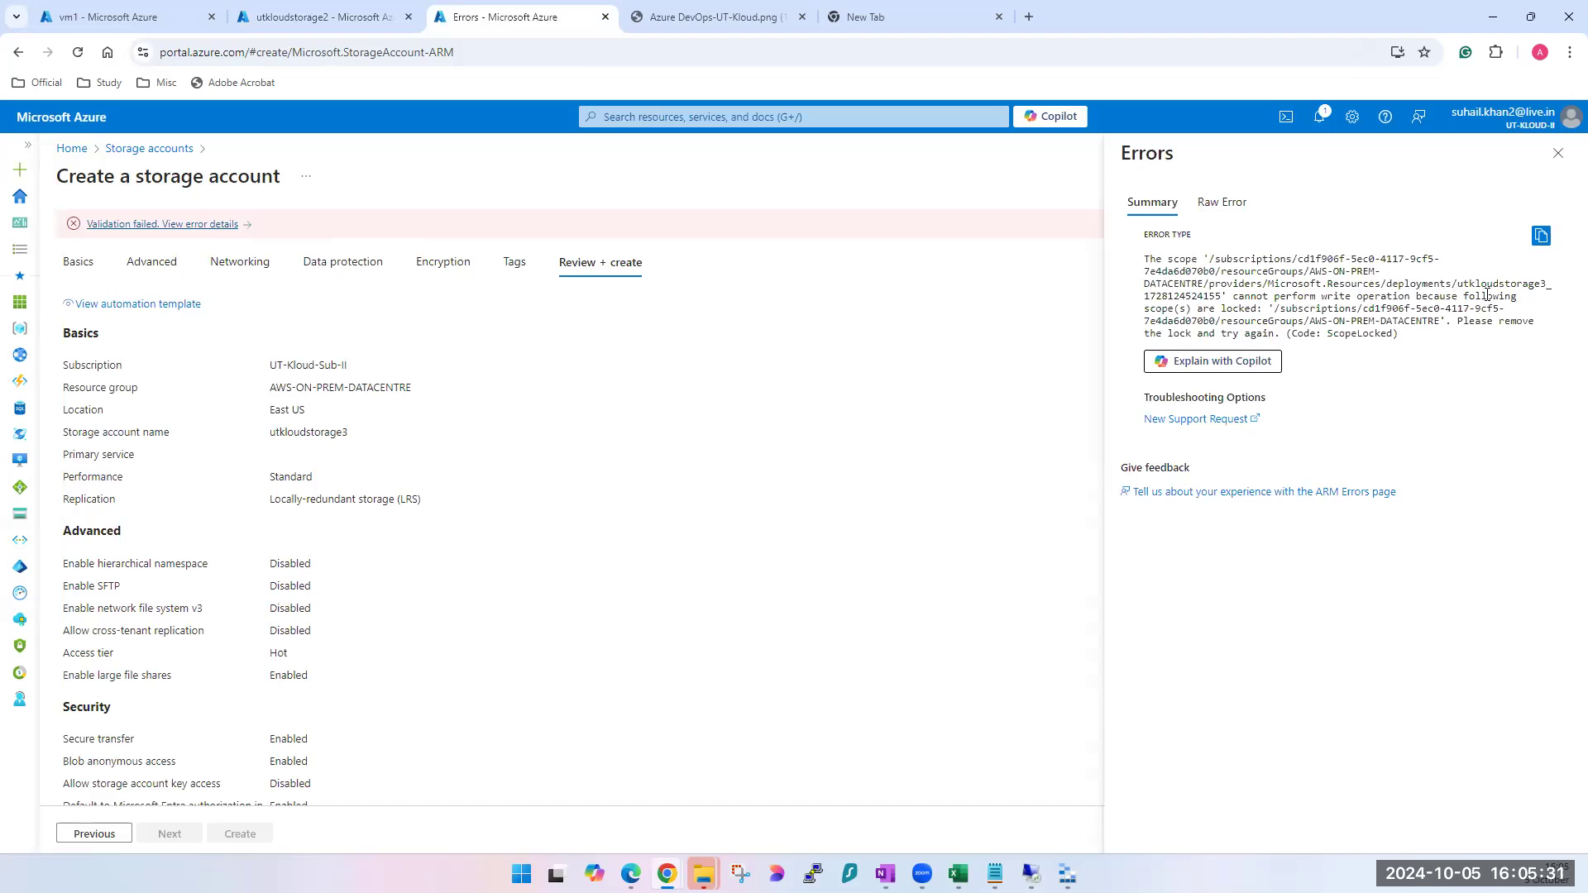
pyautogui.click(1558, 153)
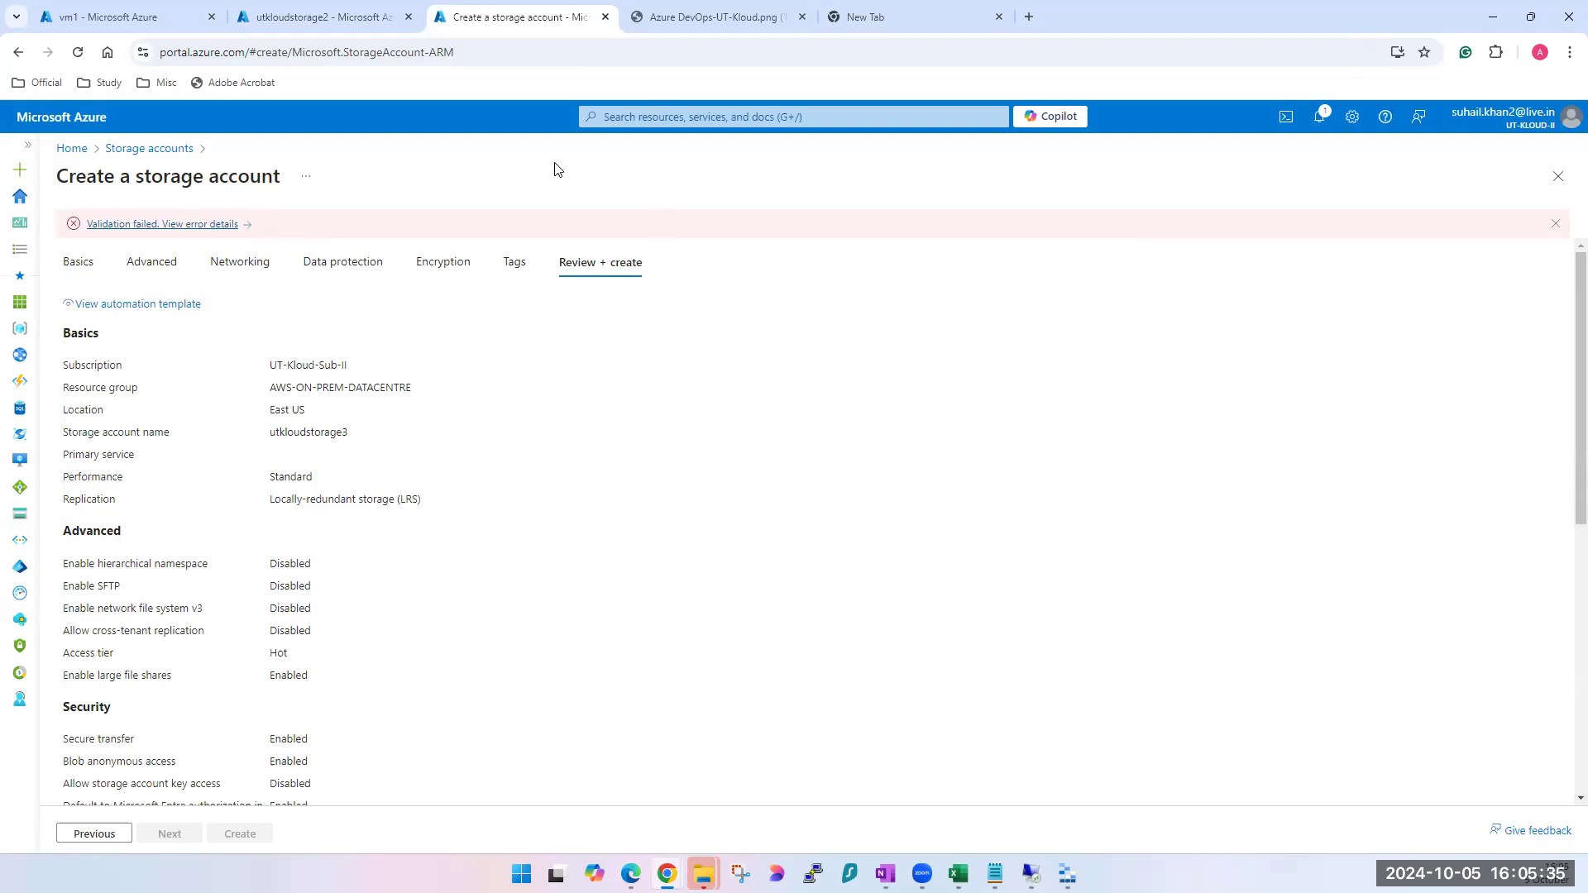
pyautogui.click(315, 23)
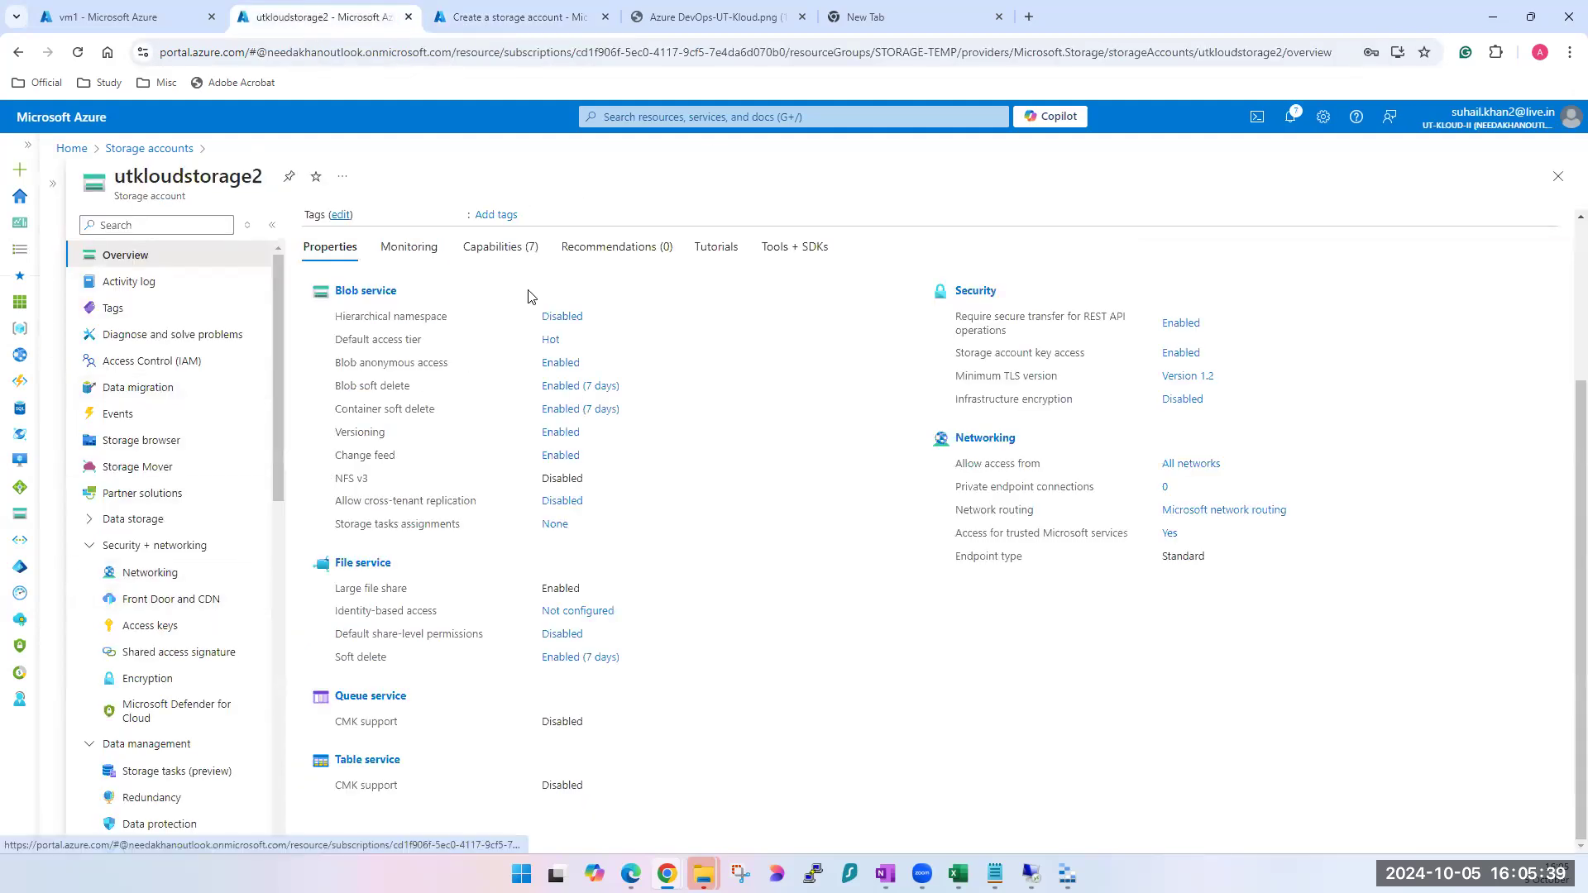
# Delete the read-only RO lock from the AWS-ON-PREM-DATACENTRE resource group's Locks page
pyautogui.click(631, 116)
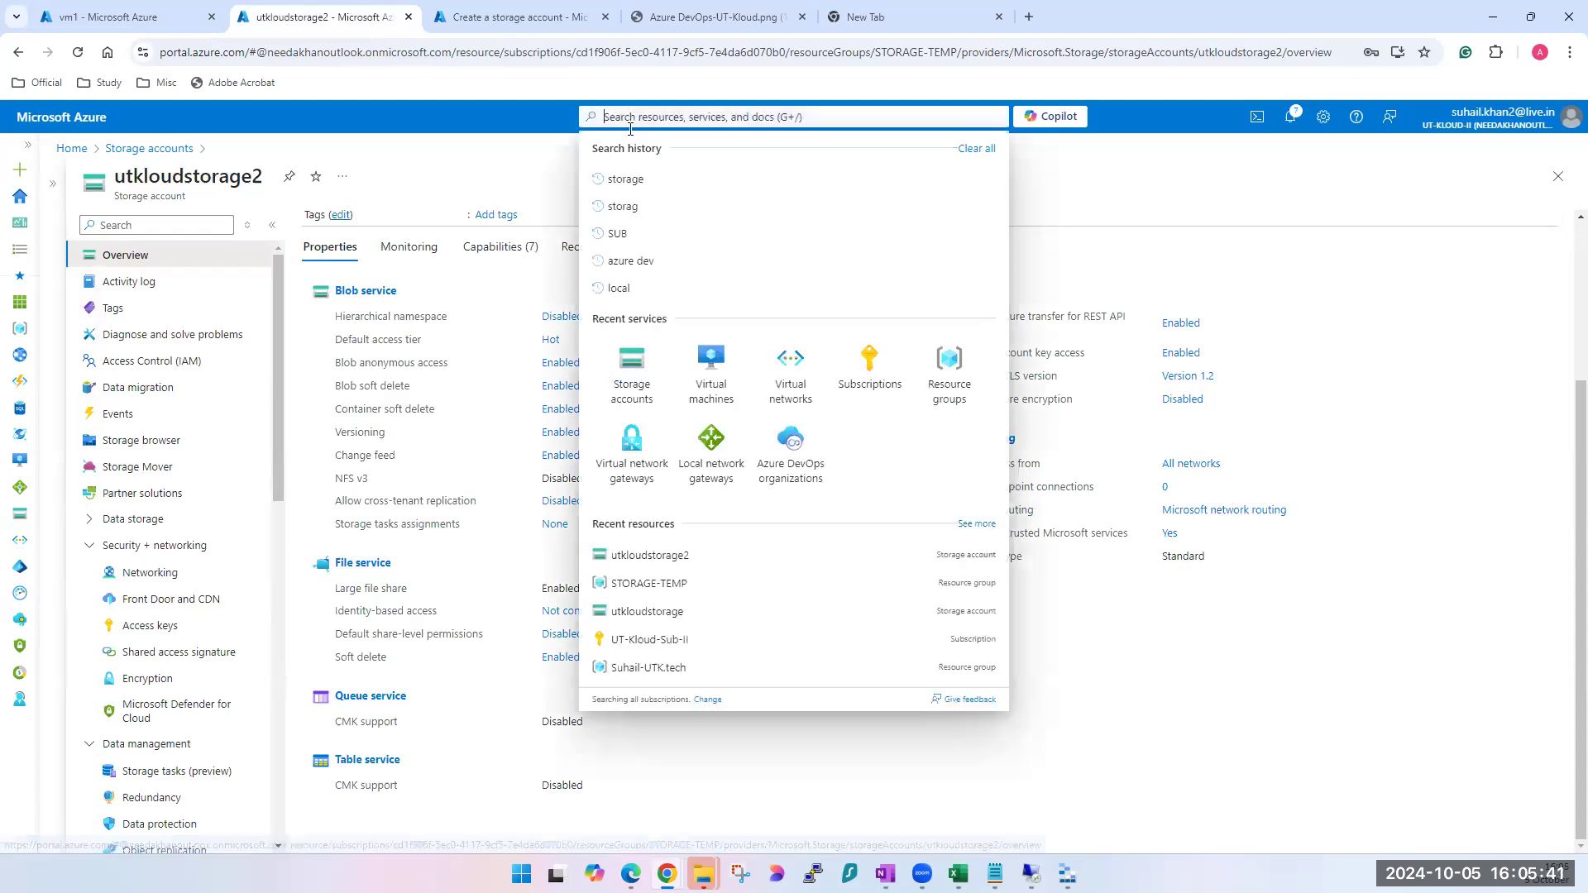
pyautogui.click(941, 372)
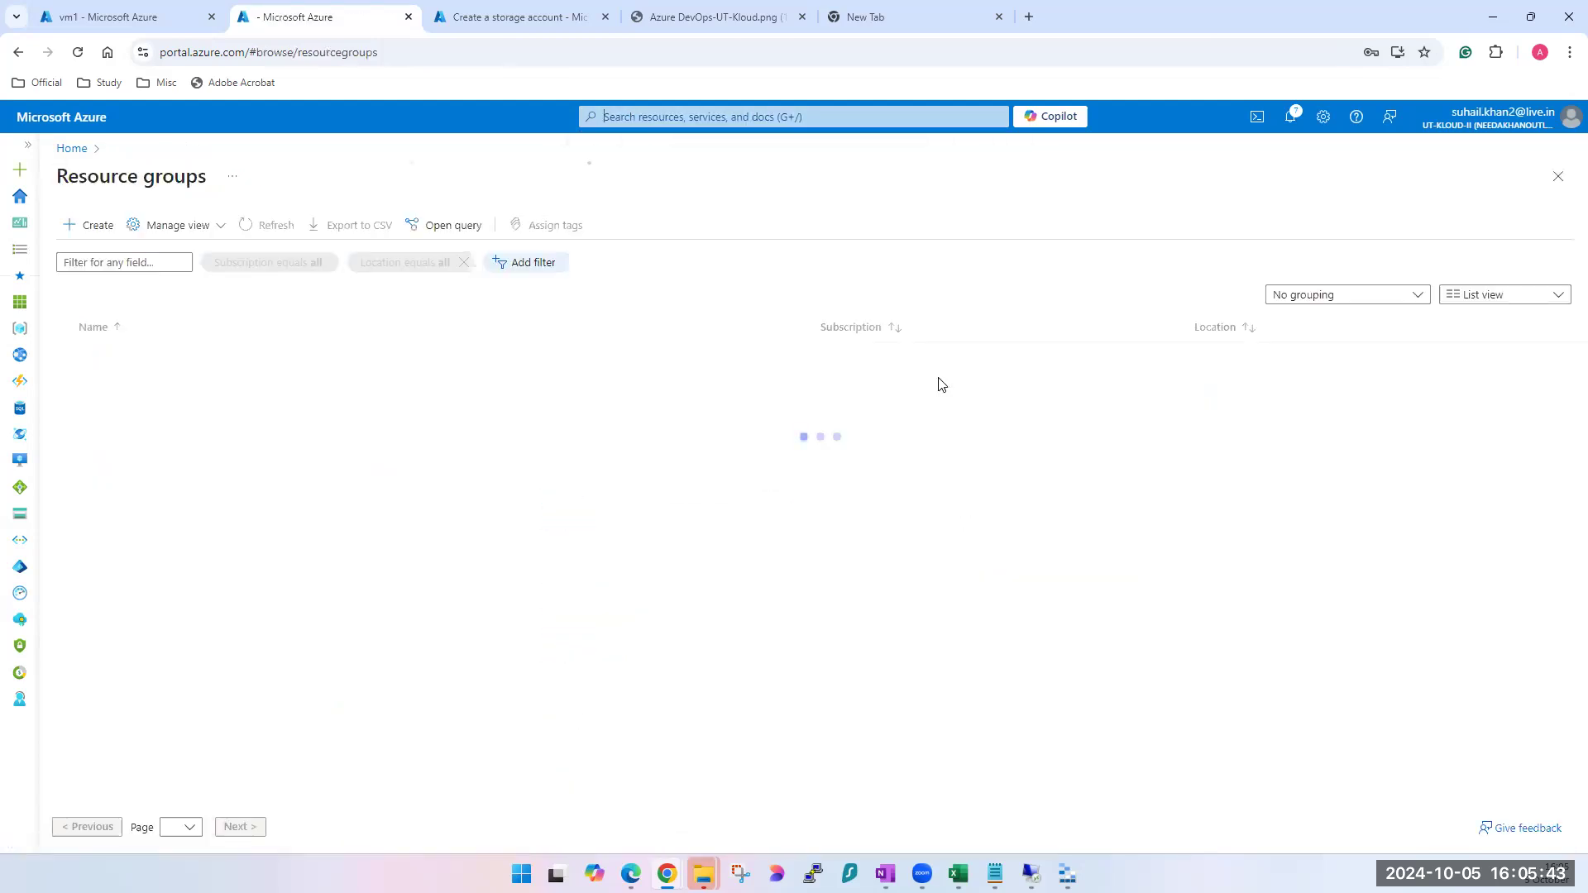
pyautogui.click(145, 356)
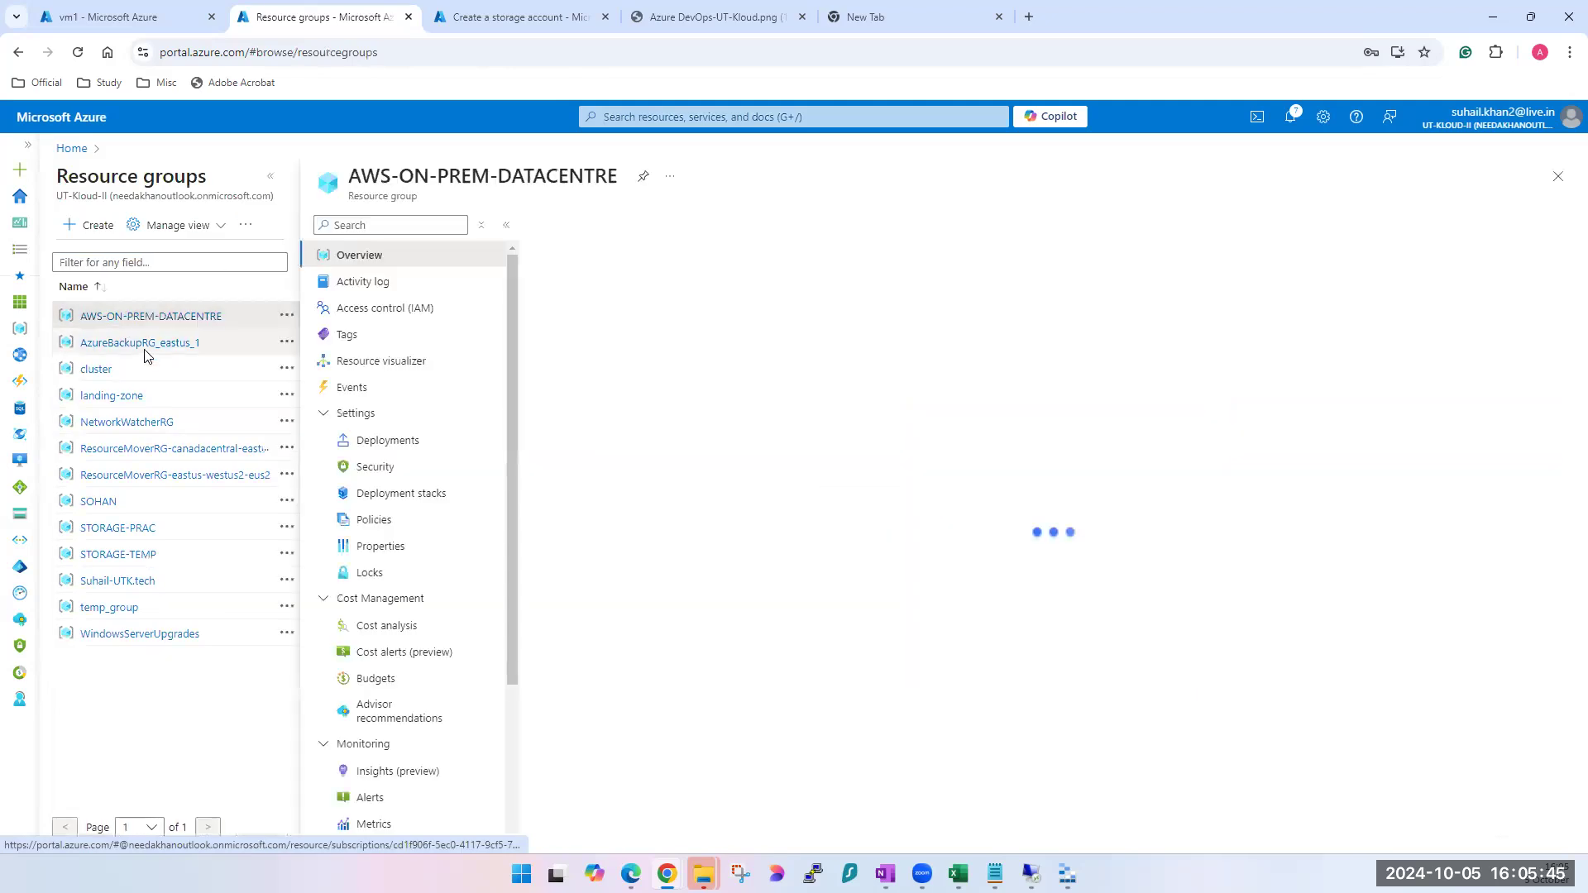
pyautogui.click(416, 309)
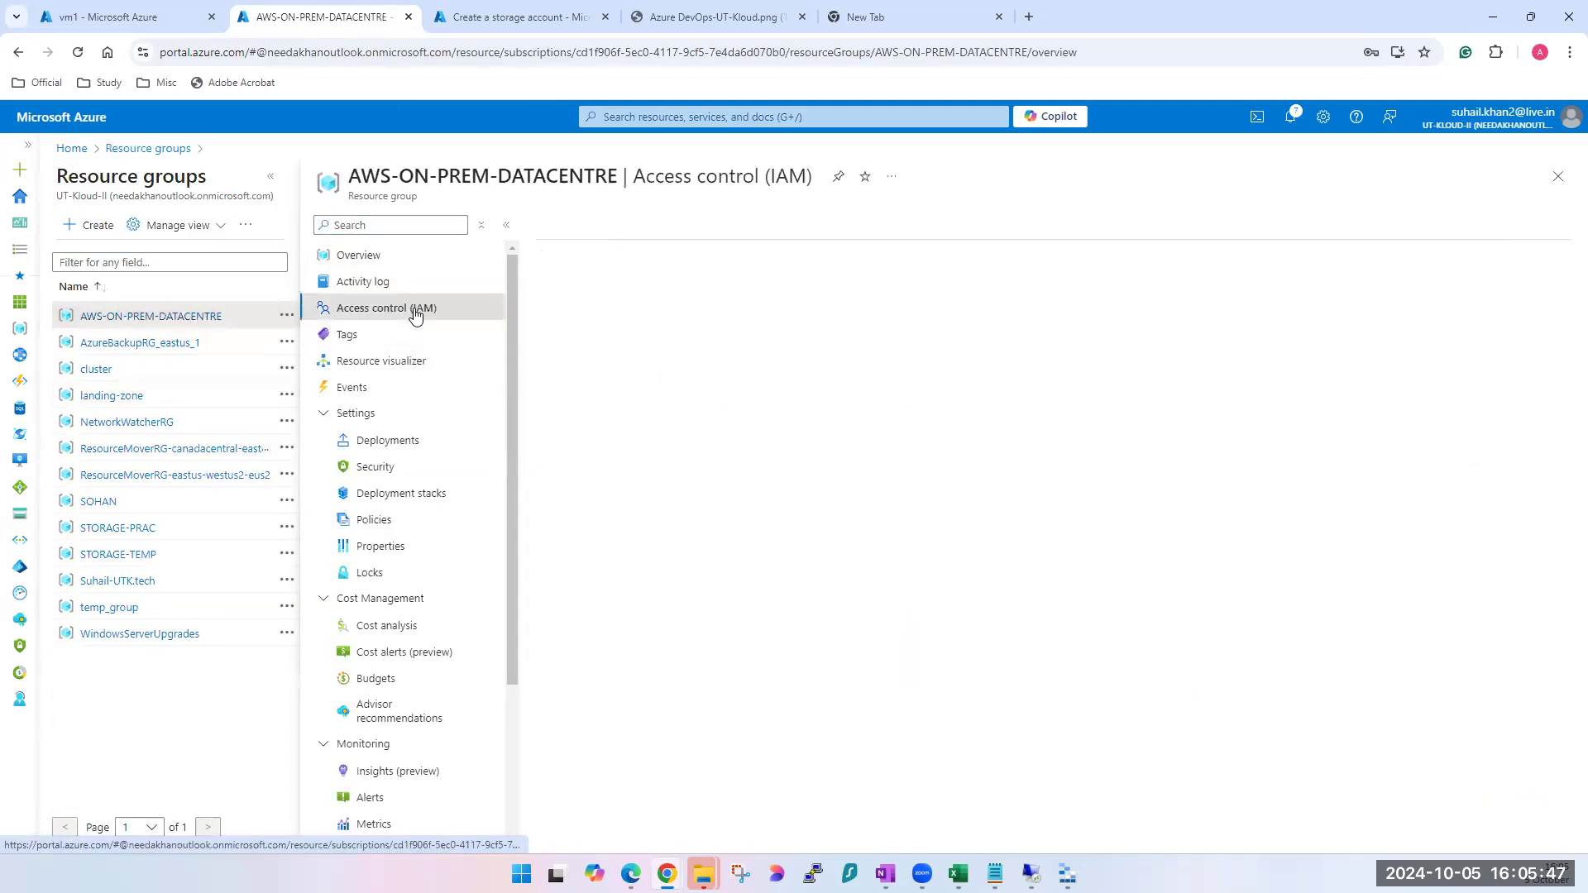
pyautogui.click(367, 579)
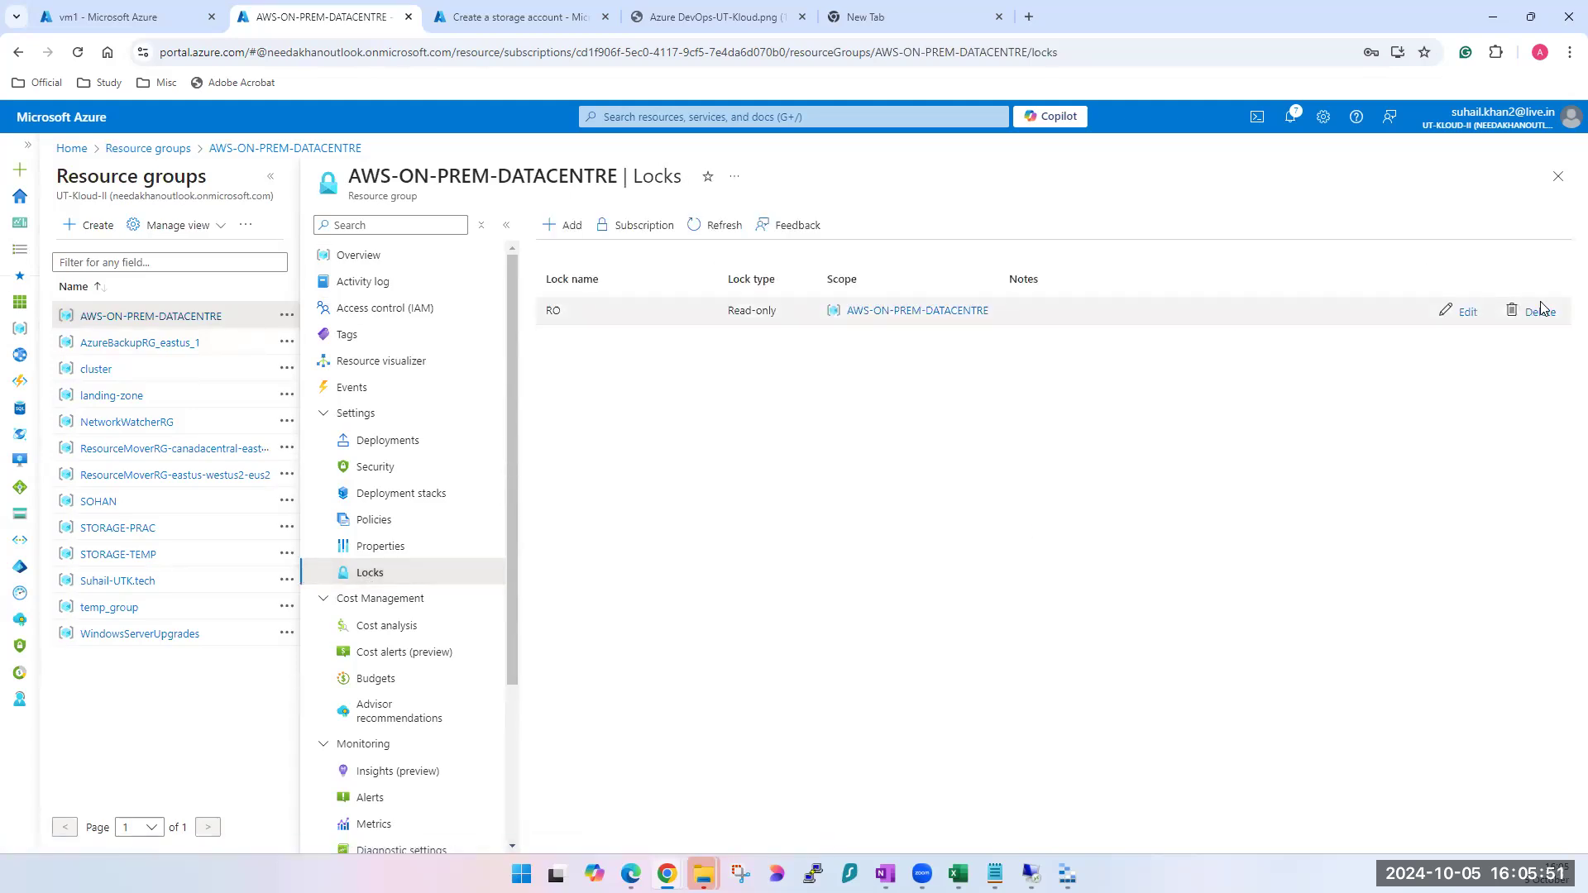
pyautogui.click(1540, 313)
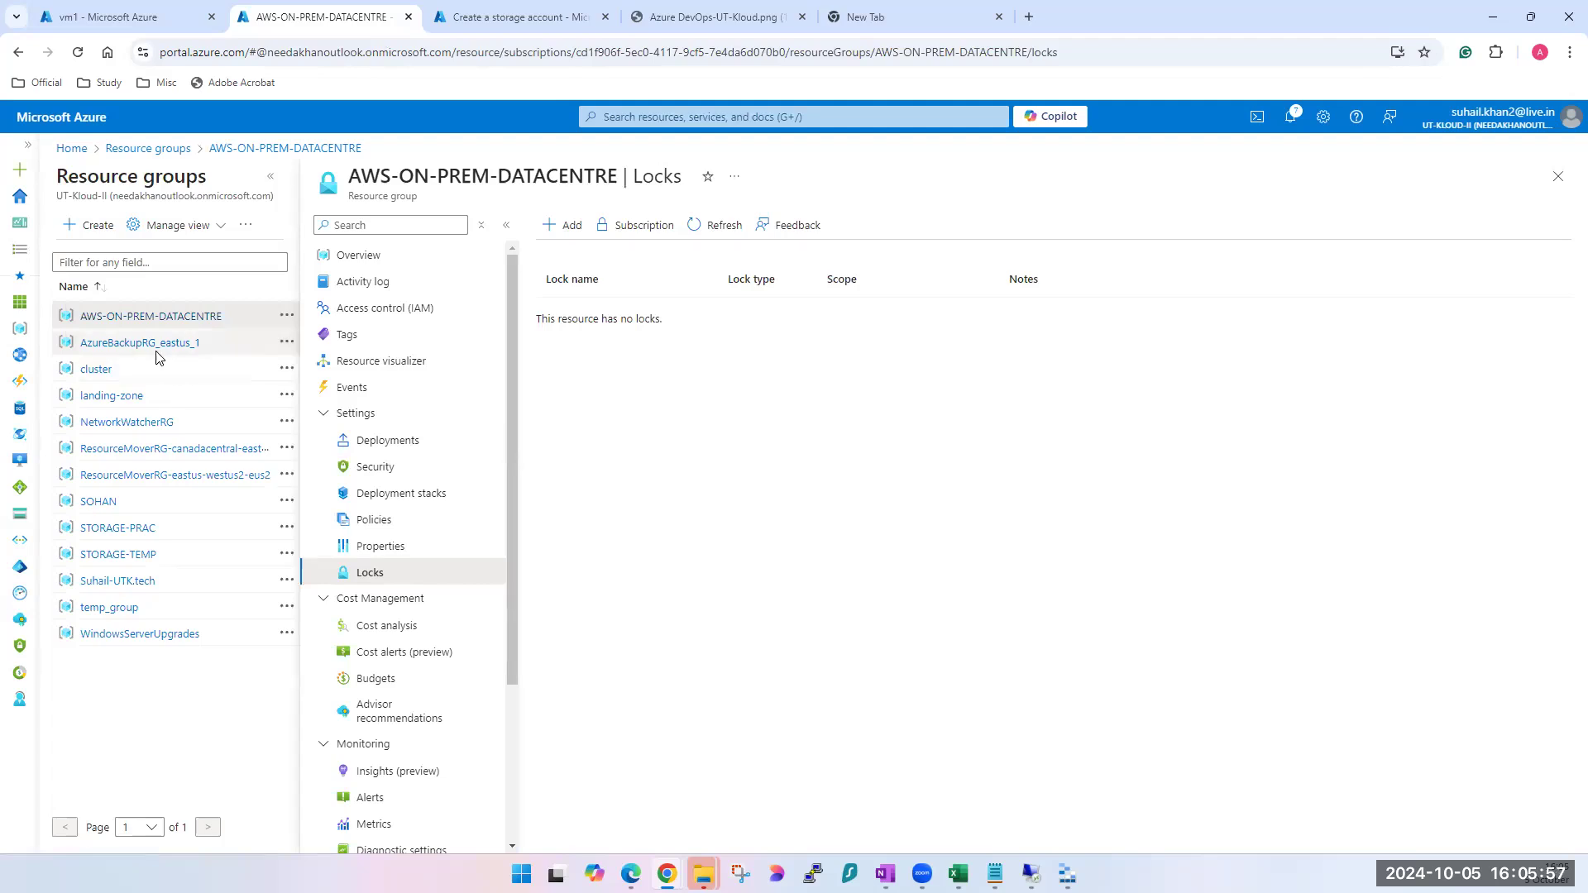
pyautogui.click(527, 24)
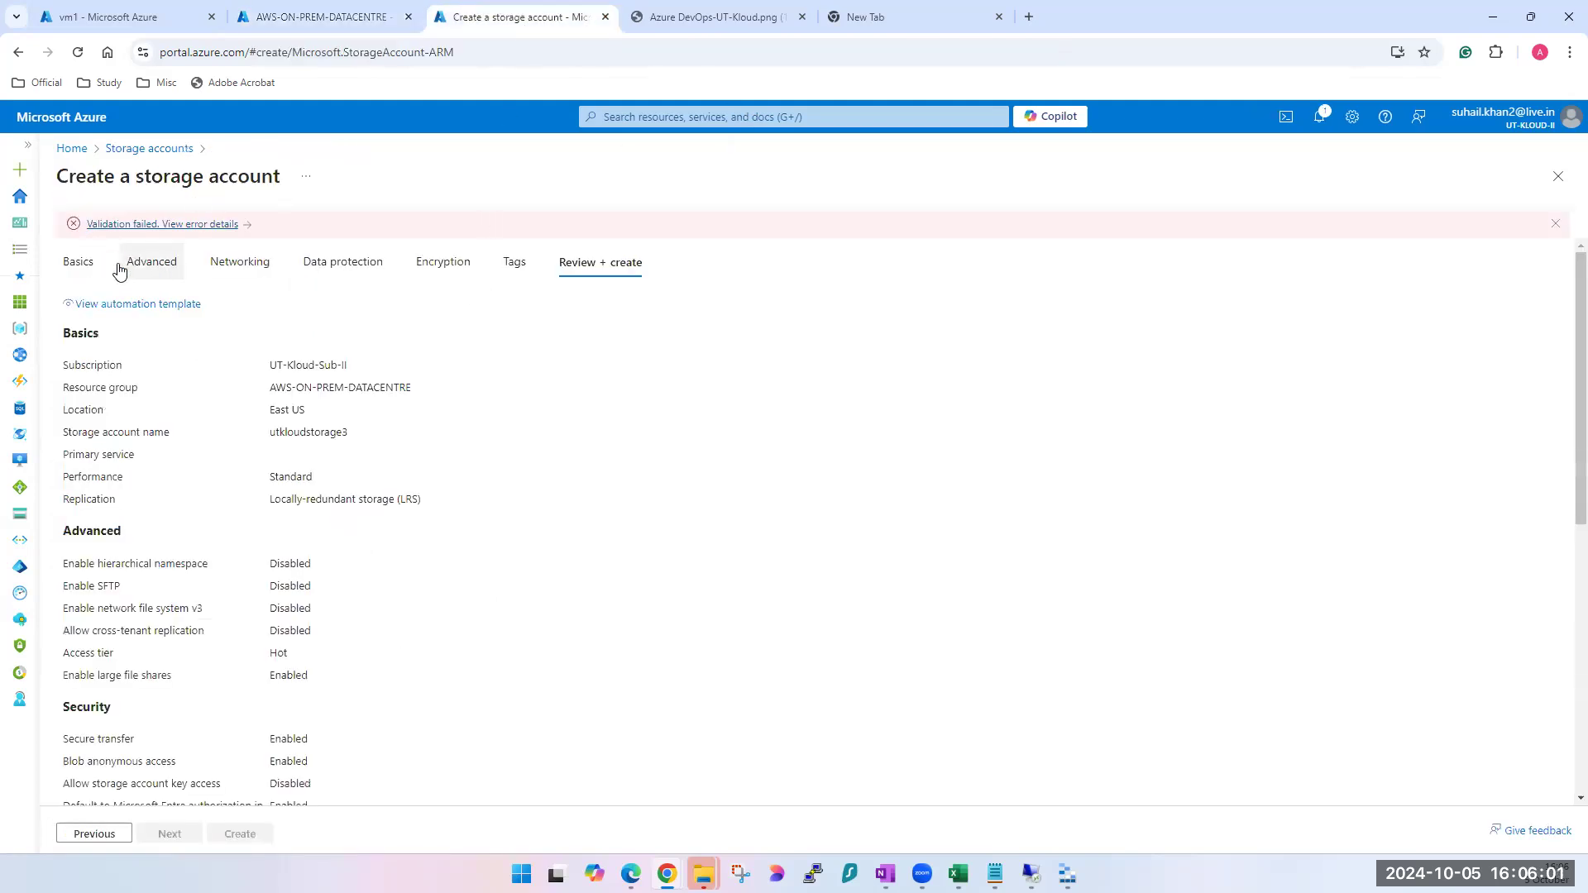
# Move utkloudstorage3 into the SOHAN resource group, revalidate, and create the storage account
pyautogui.click(121, 264)
pyautogui.click(79, 233)
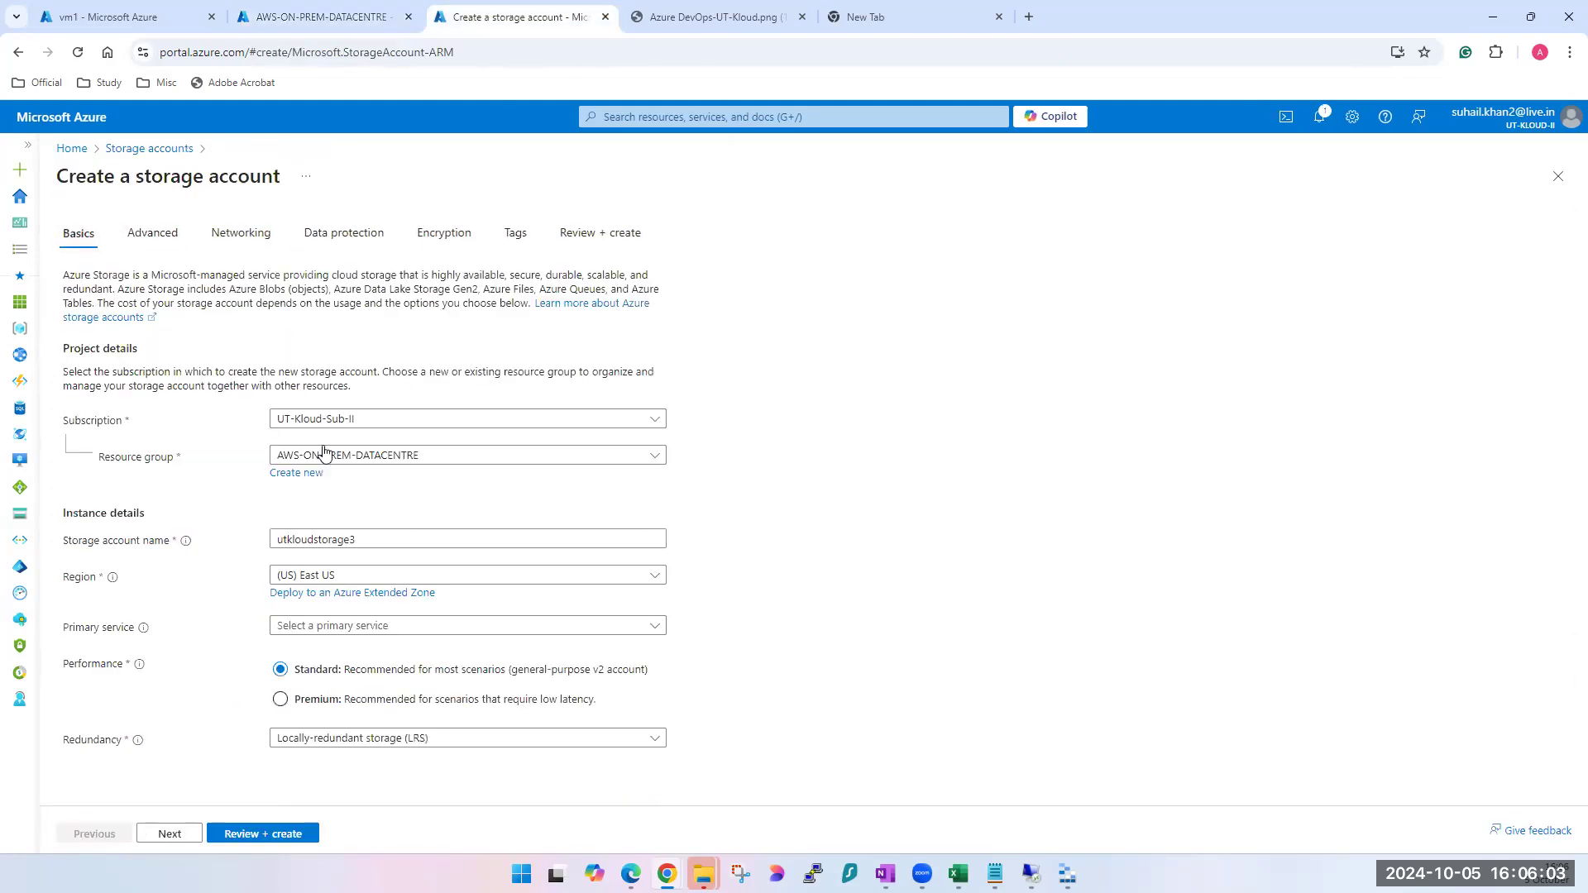
pyautogui.click(439, 457)
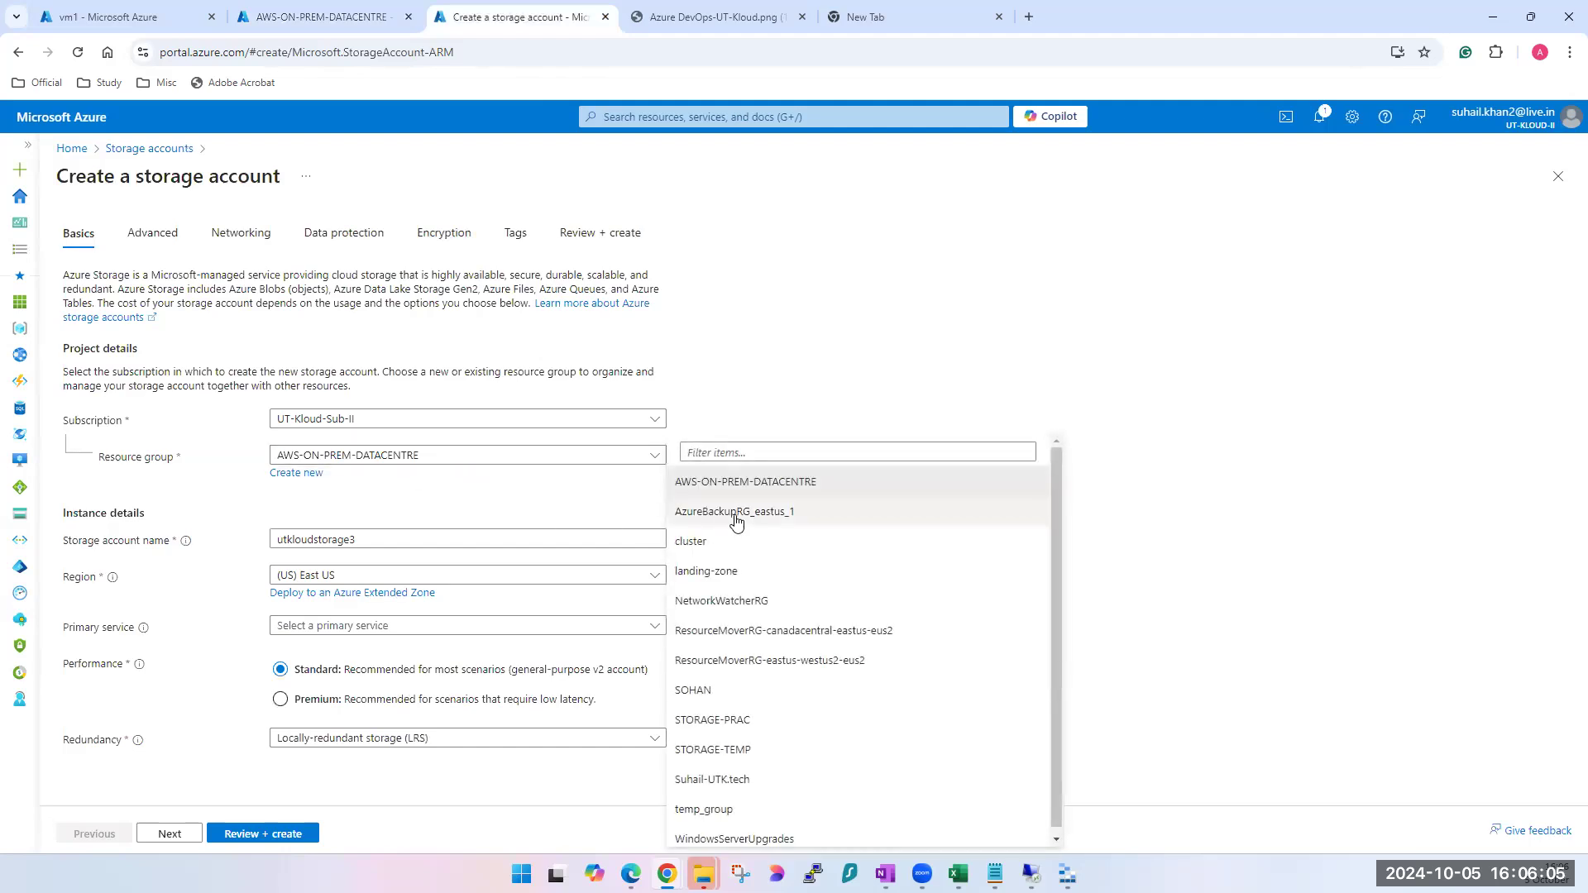
pyautogui.scroll(-1, 735, 571)
pyautogui.click(716, 681)
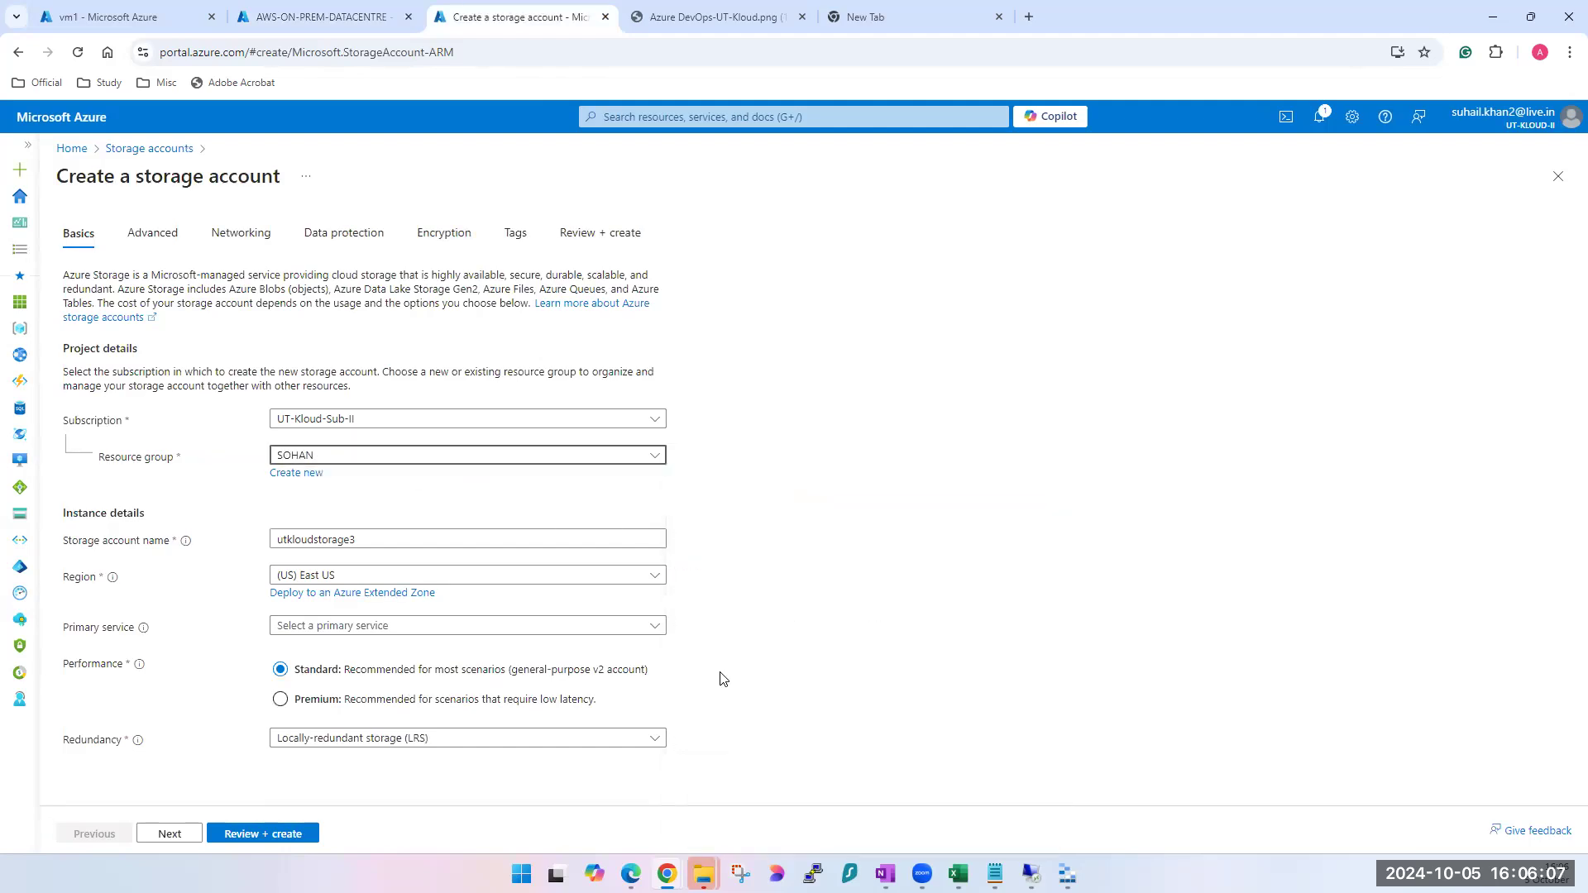
pyautogui.click(264, 834)
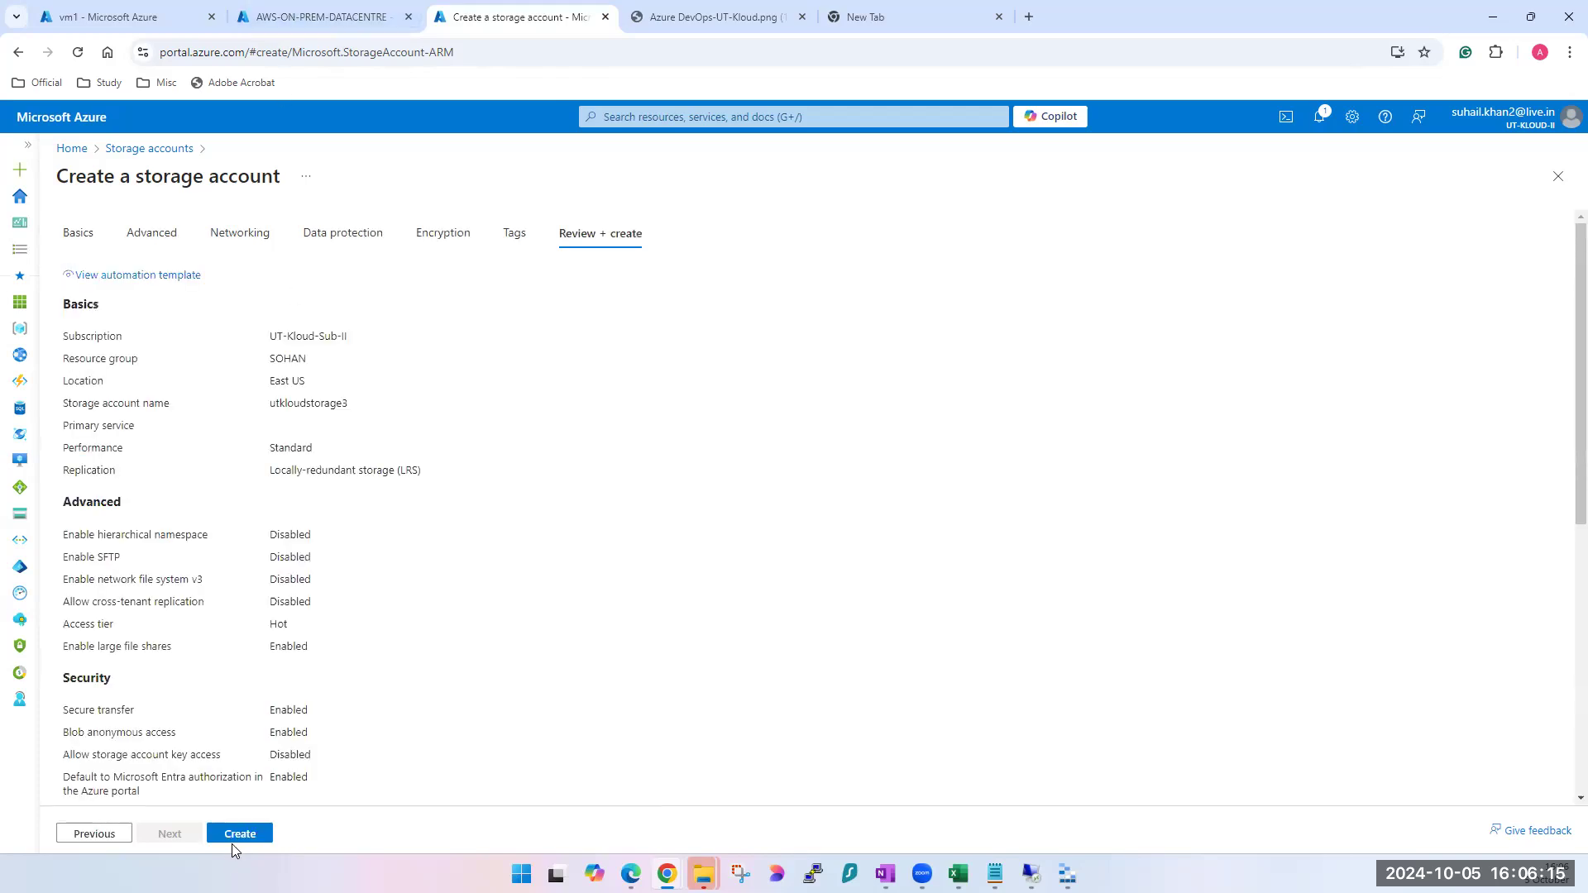
pyautogui.click(240, 836)
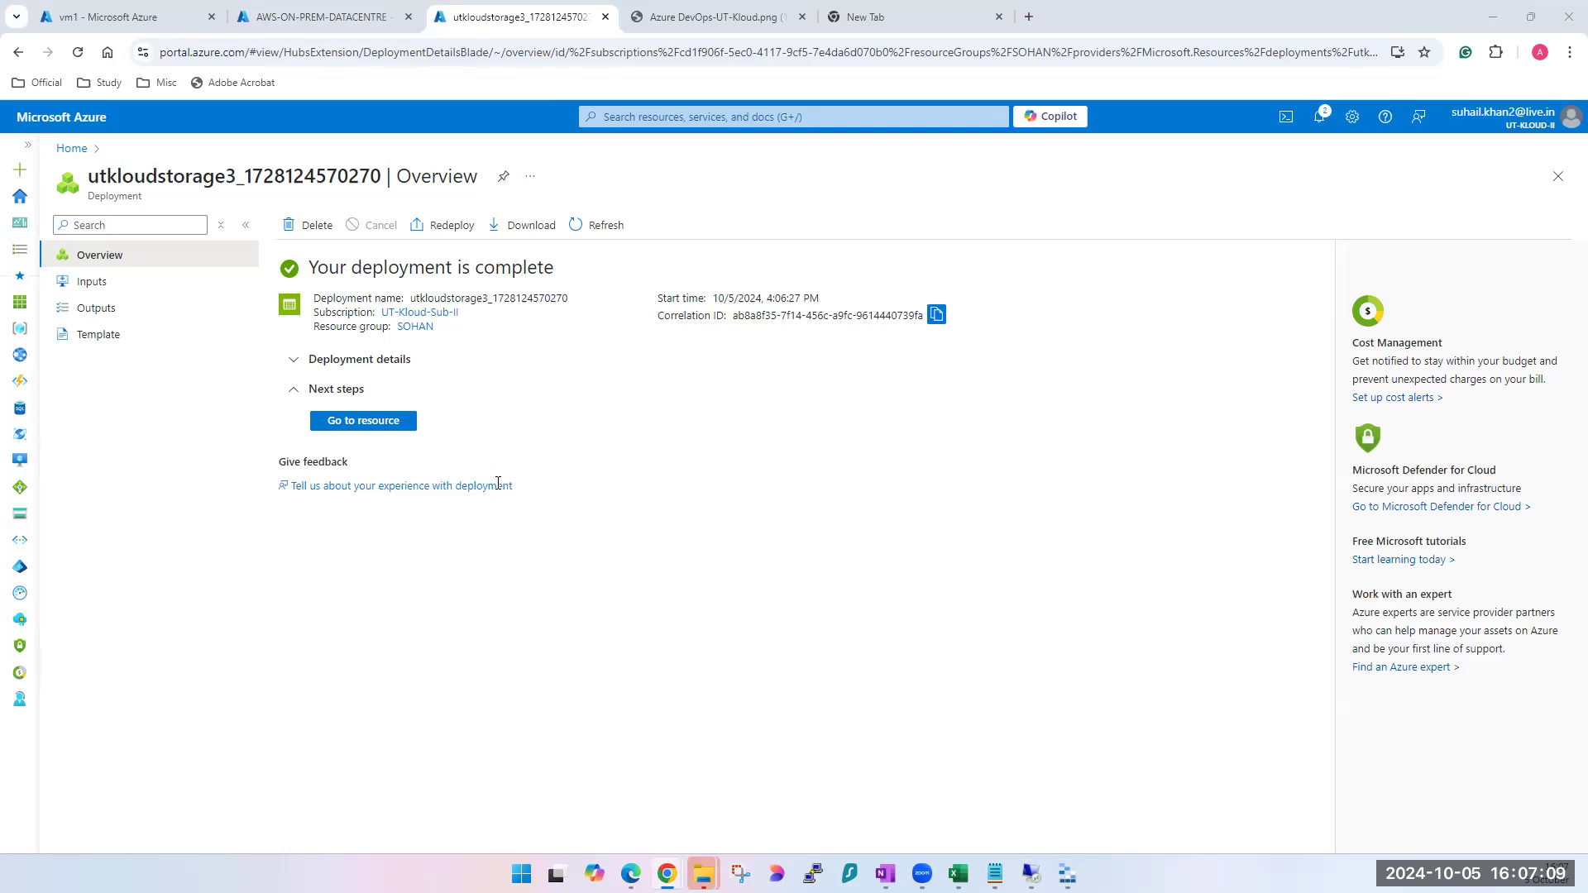
# View the deployed utkloudstorage3 account's Access keys, then switch back to the resource group tab
pyautogui.click(384, 421)
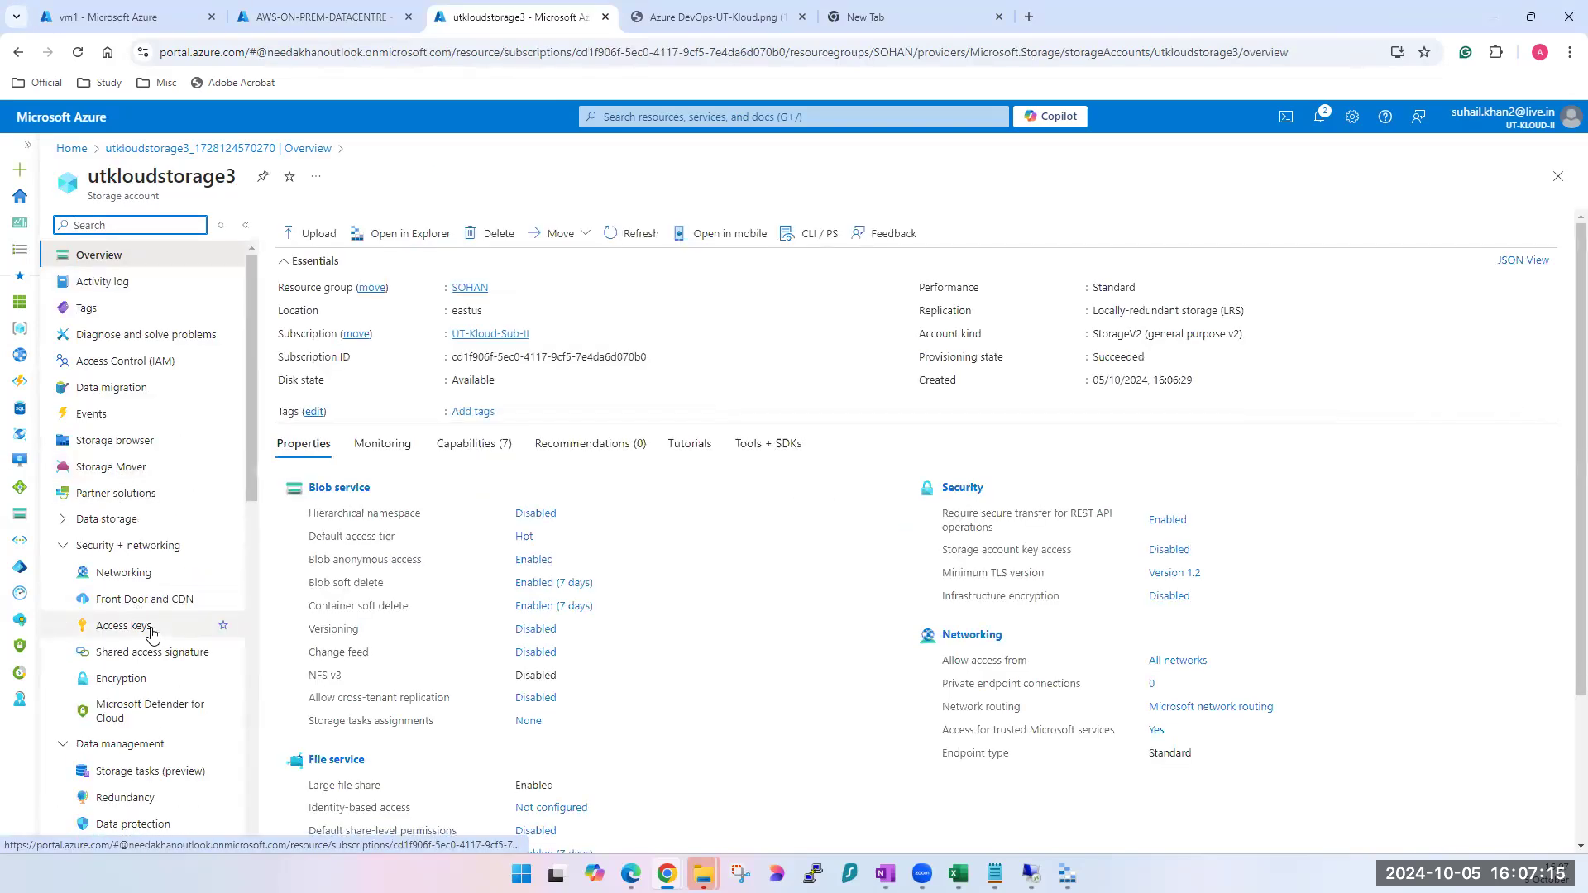
pyautogui.click(141, 634)
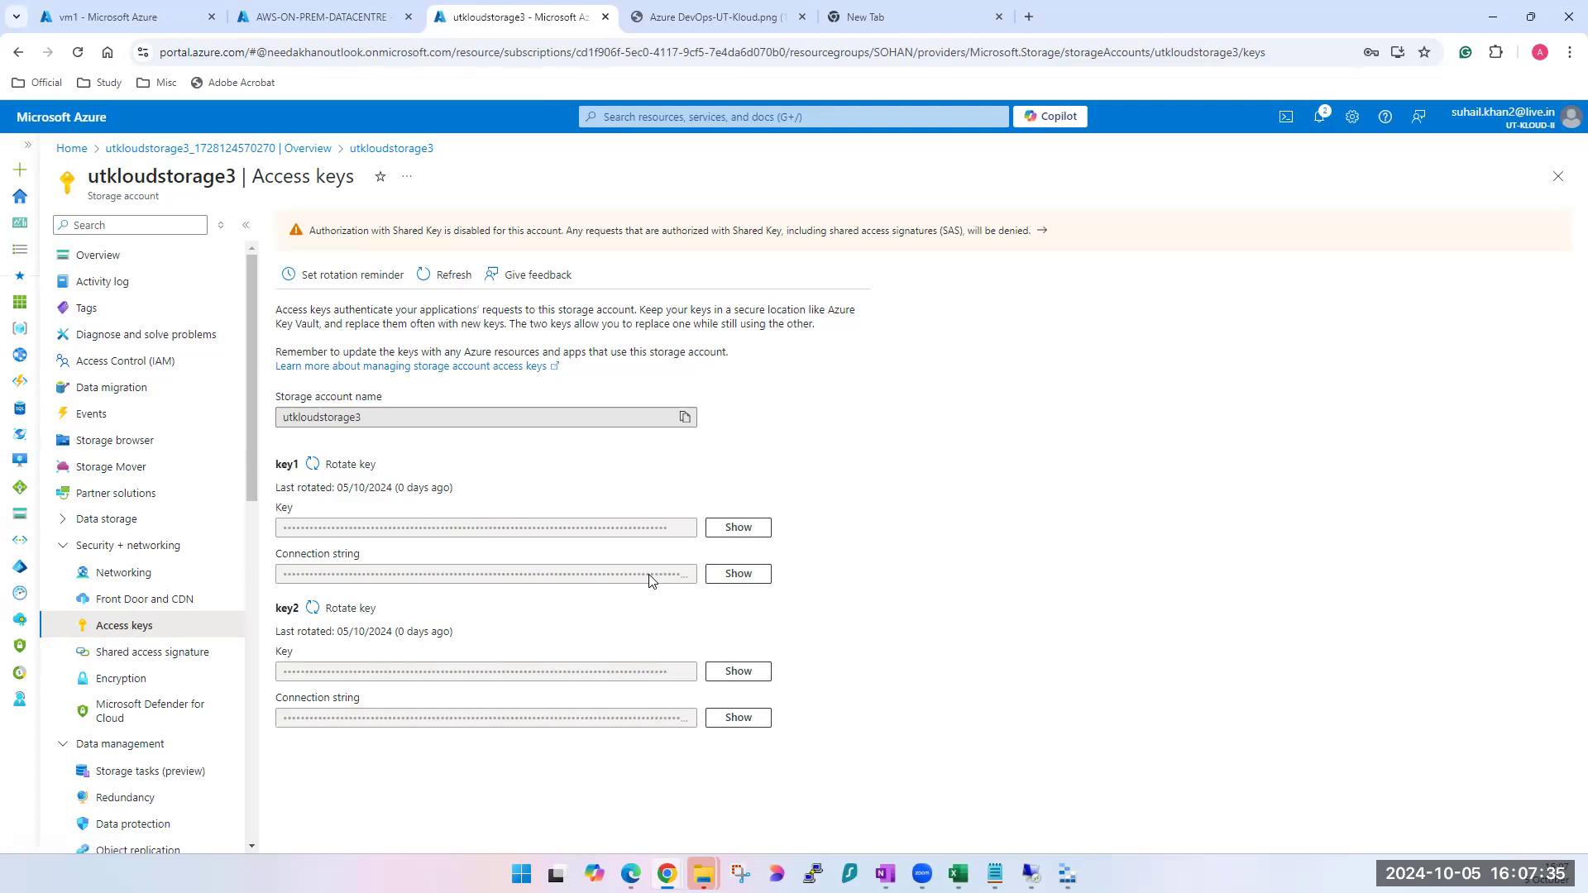
pyautogui.click(298, 18)
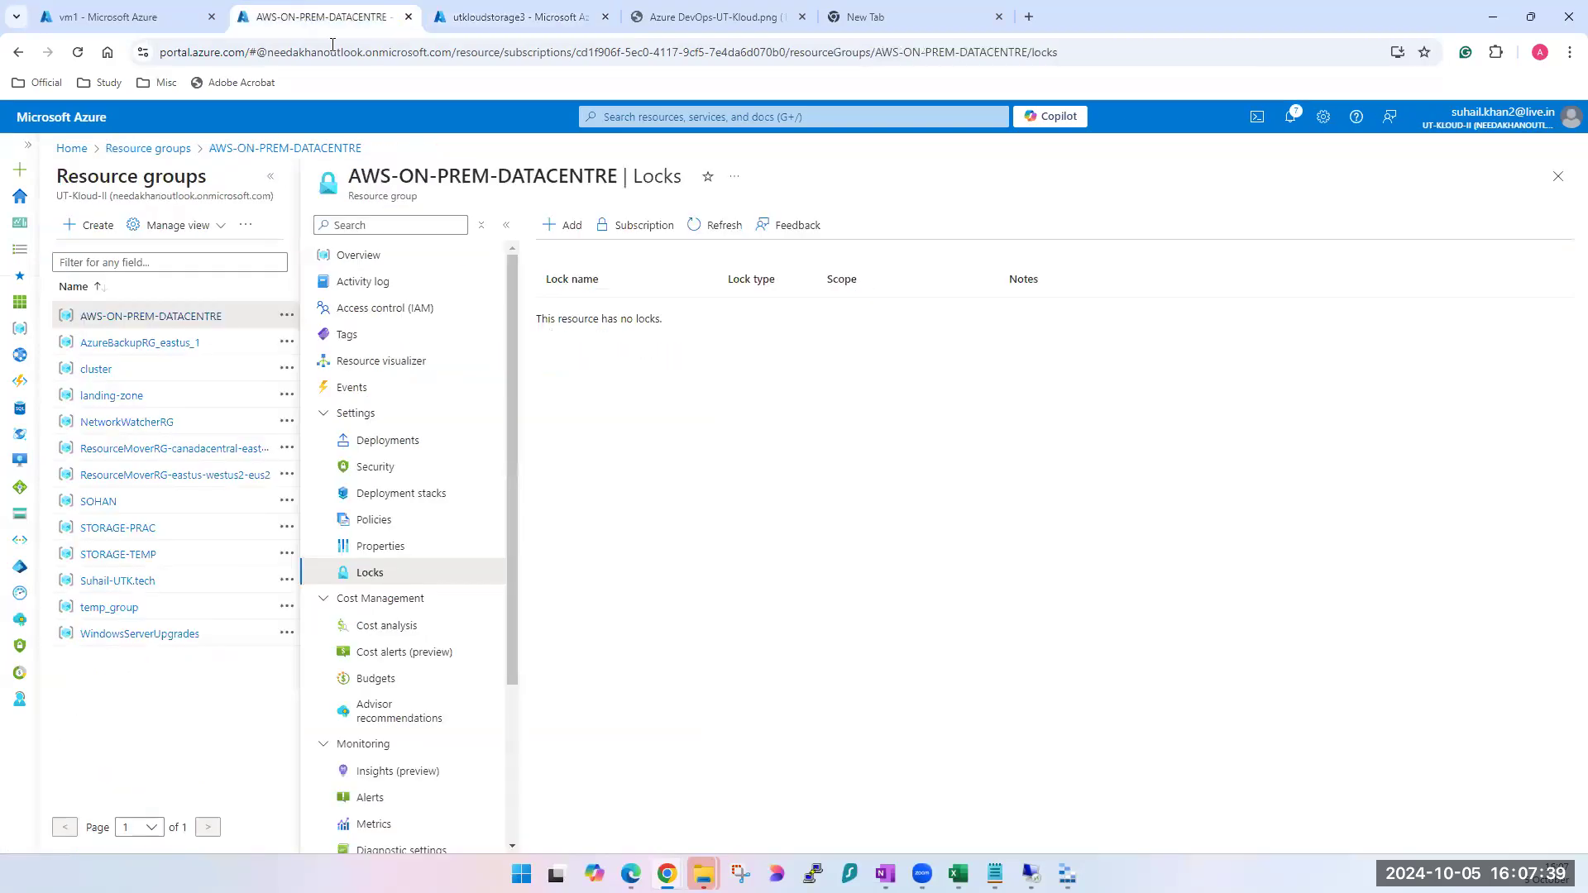
# Open utkloudstorage's Access keys page and read the shared key authorization guidance
pyautogui.click(646, 118)
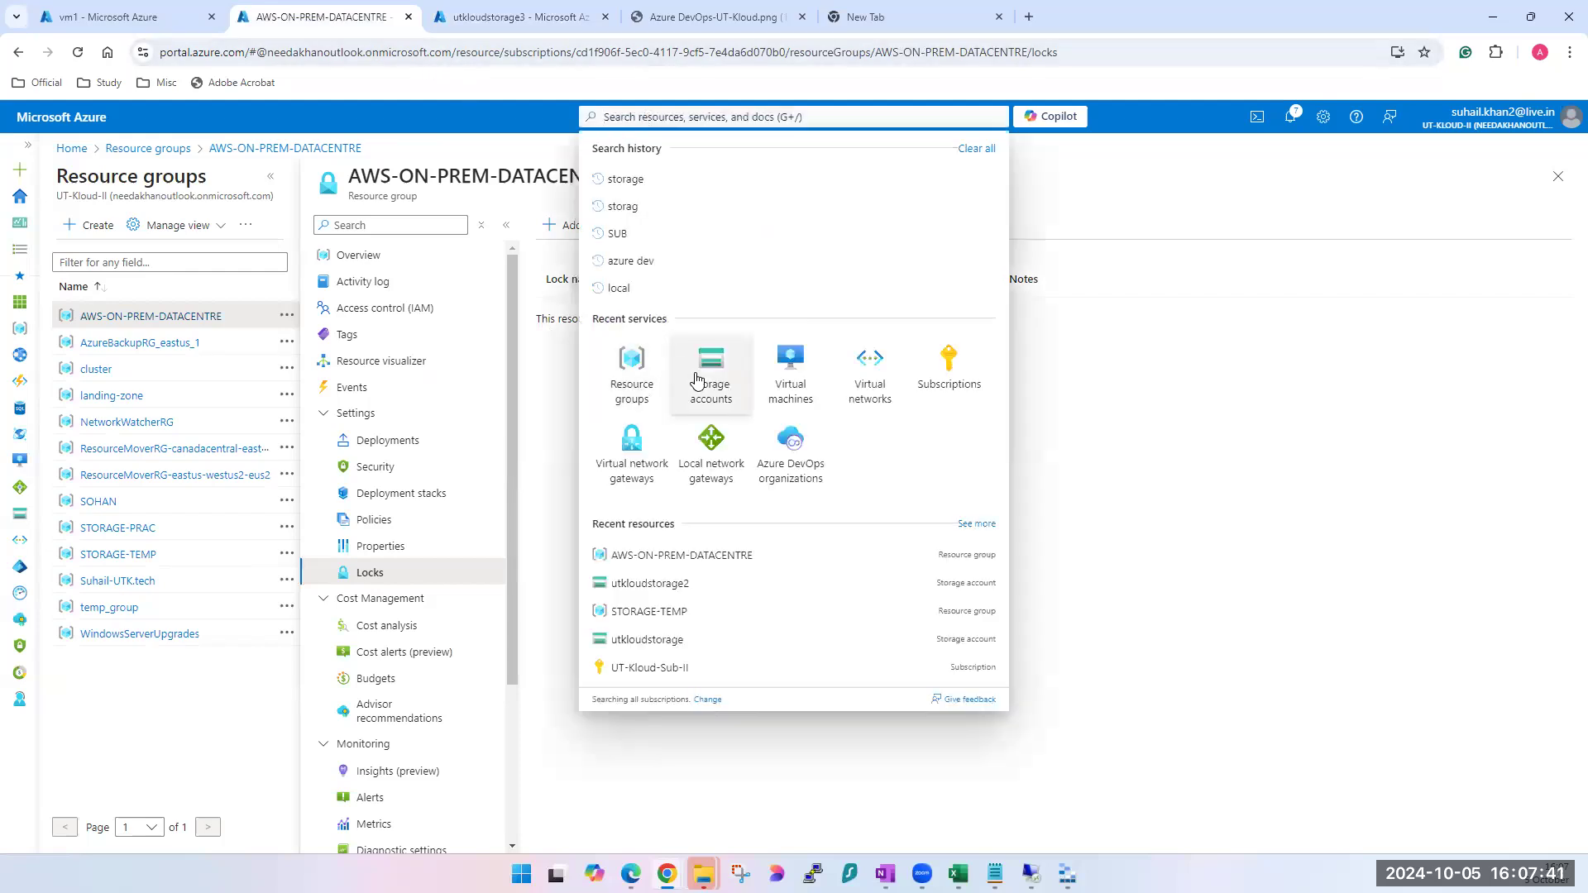
pyautogui.click(703, 379)
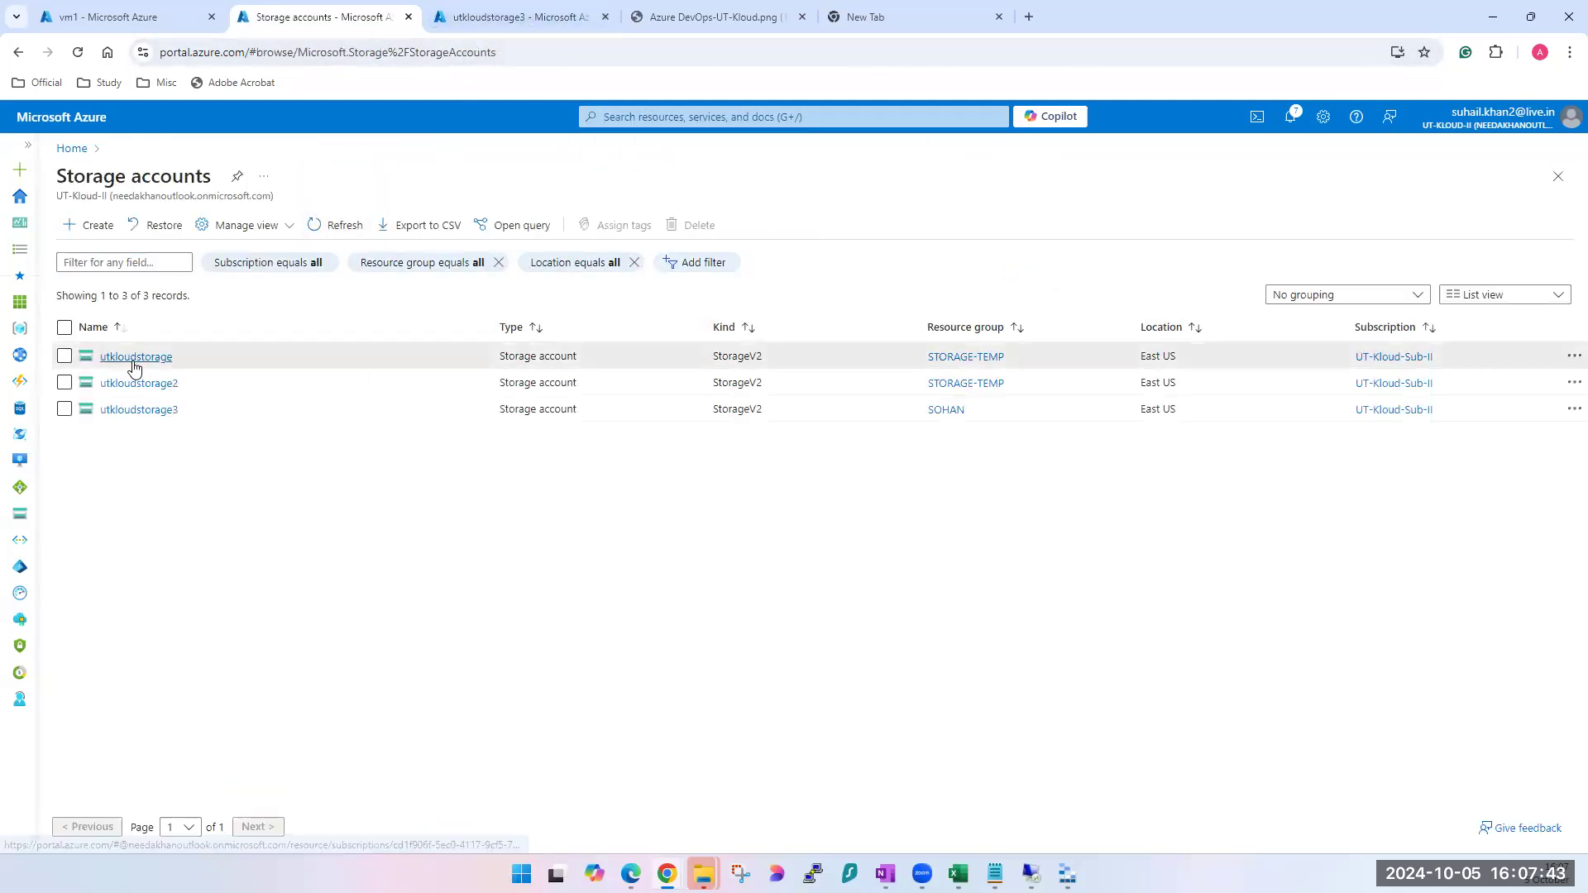
pyautogui.click(133, 356)
pyautogui.click(521, 16)
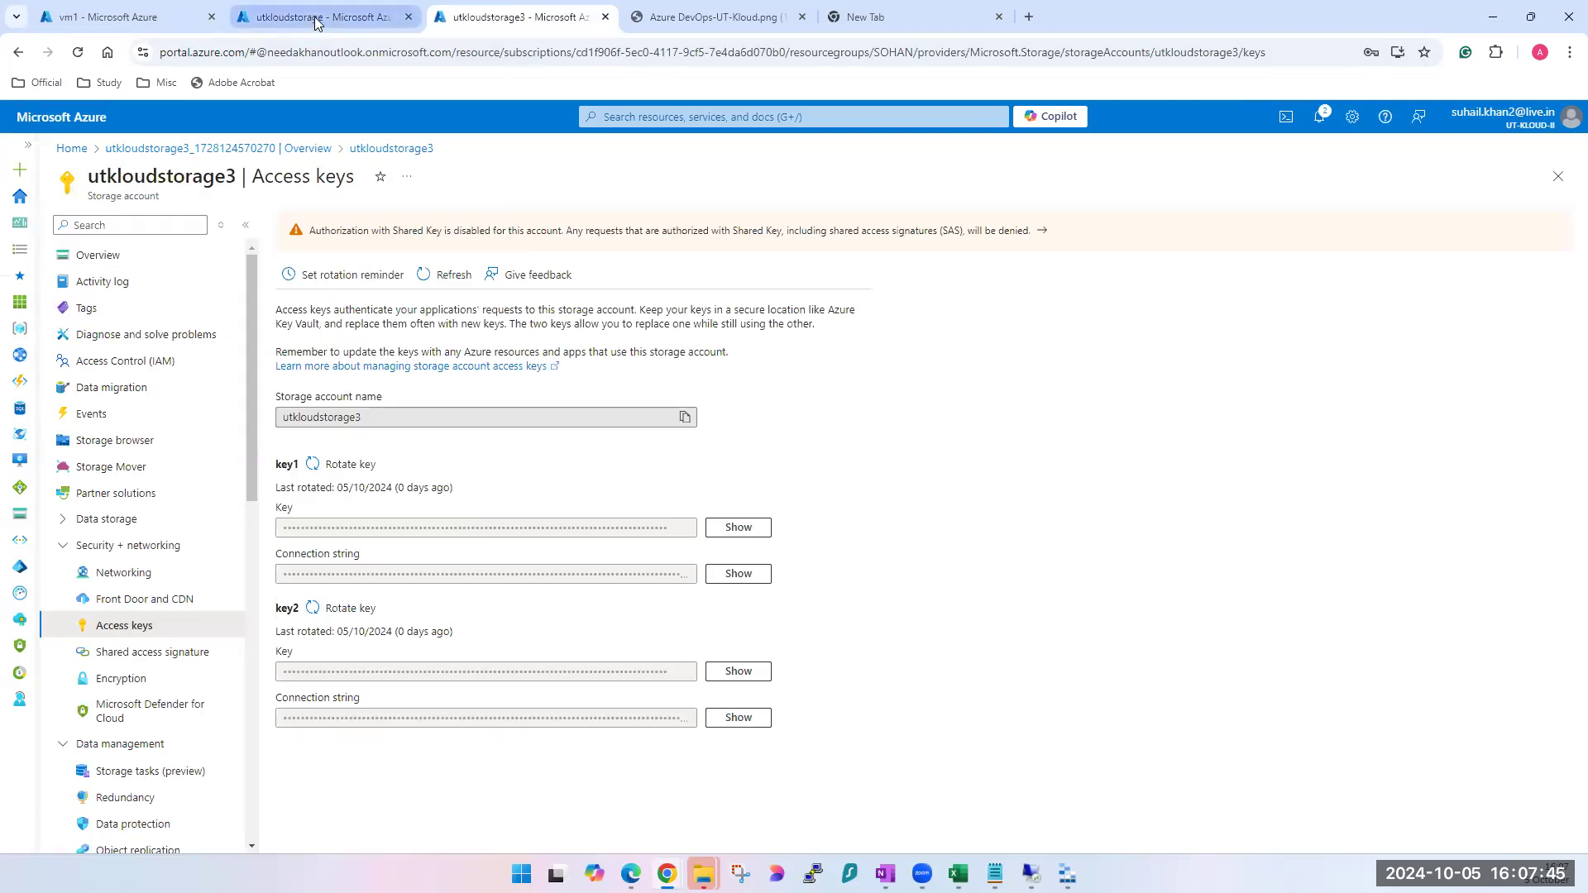
pyautogui.click(298, 18)
pyautogui.click(400, 628)
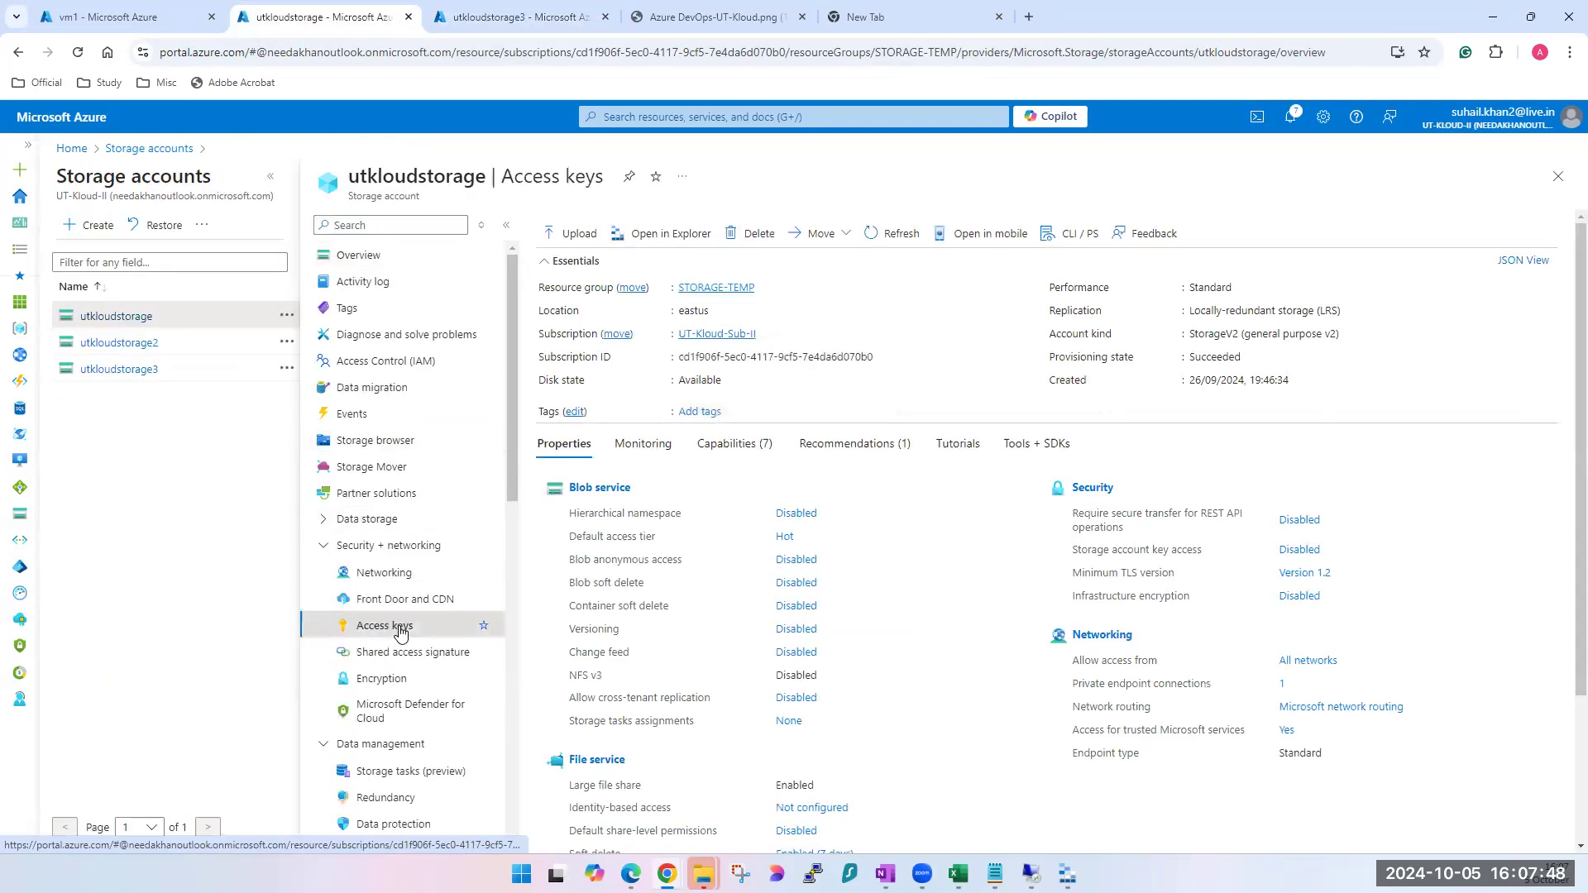
pyautogui.click(268, 177)
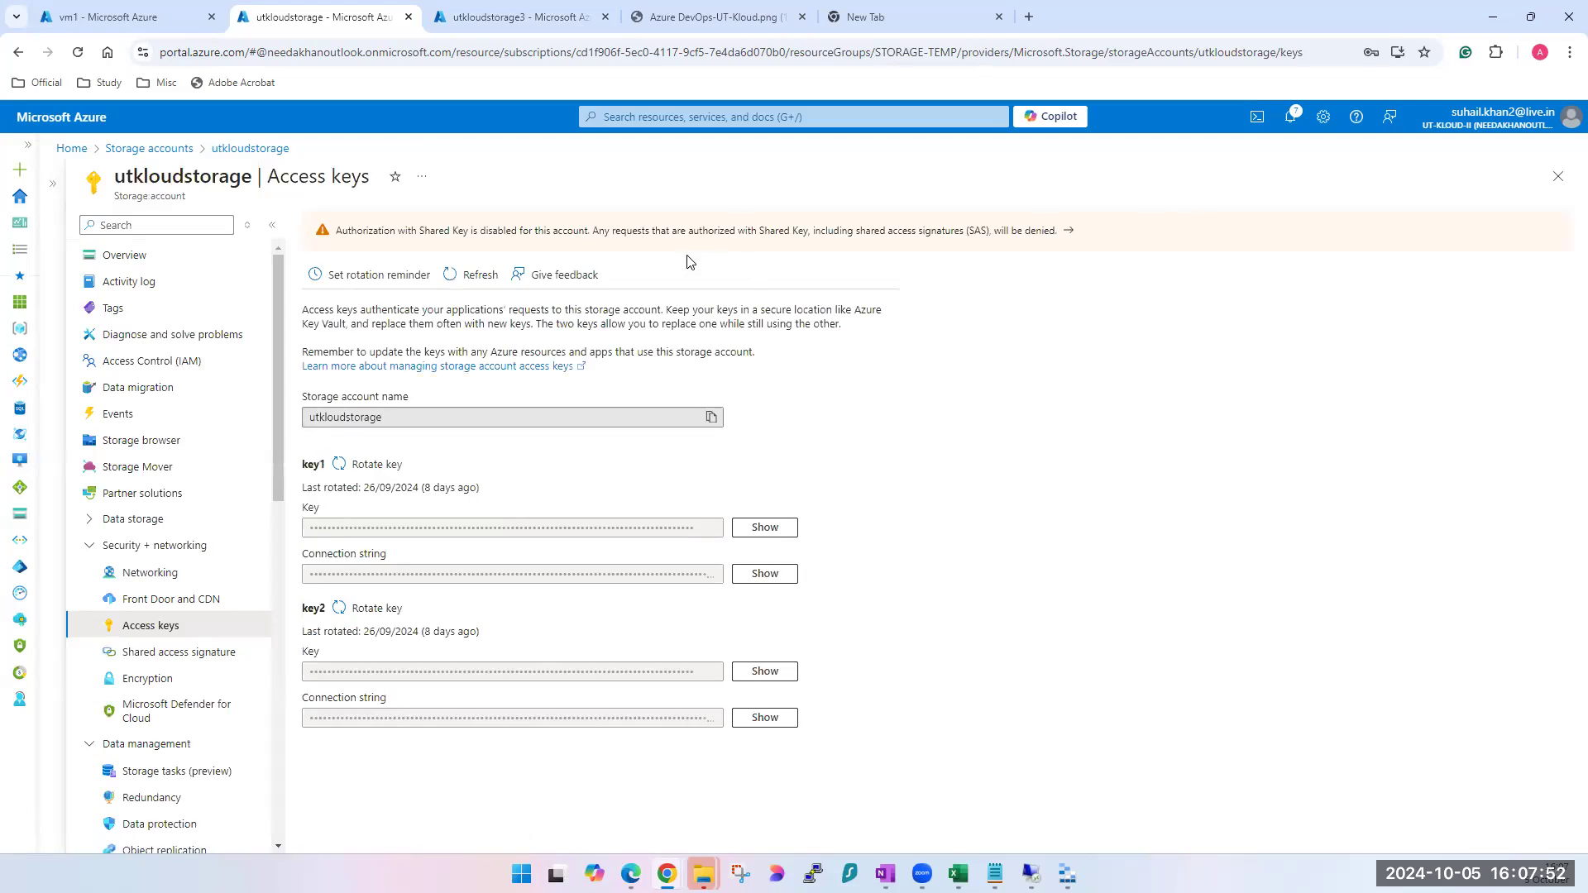
pyautogui.click(600, 237)
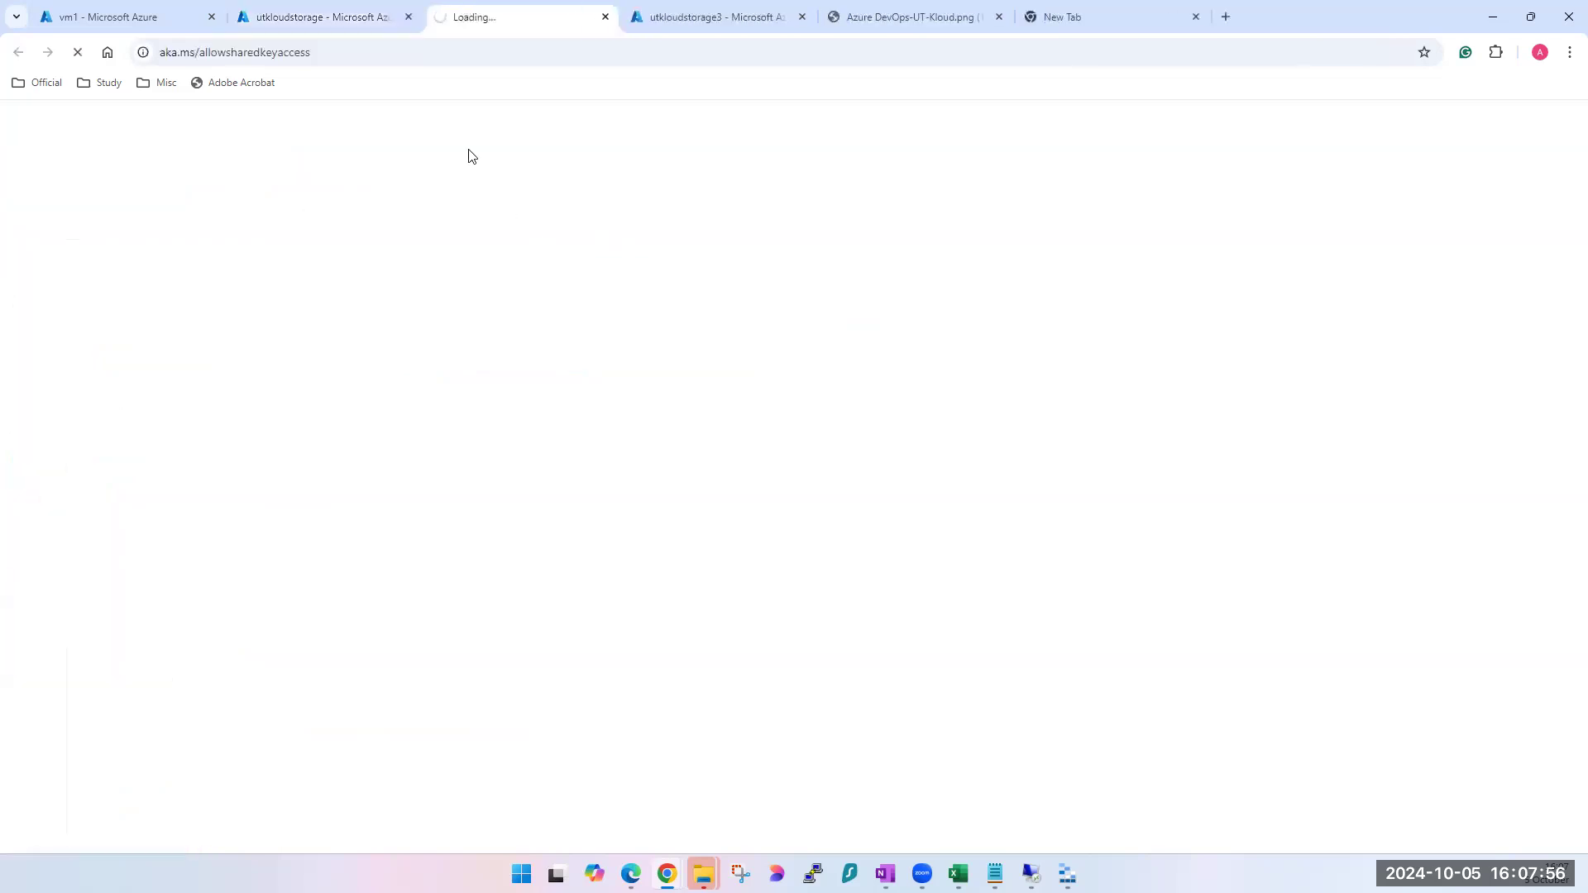
pyautogui.click(376, 21)
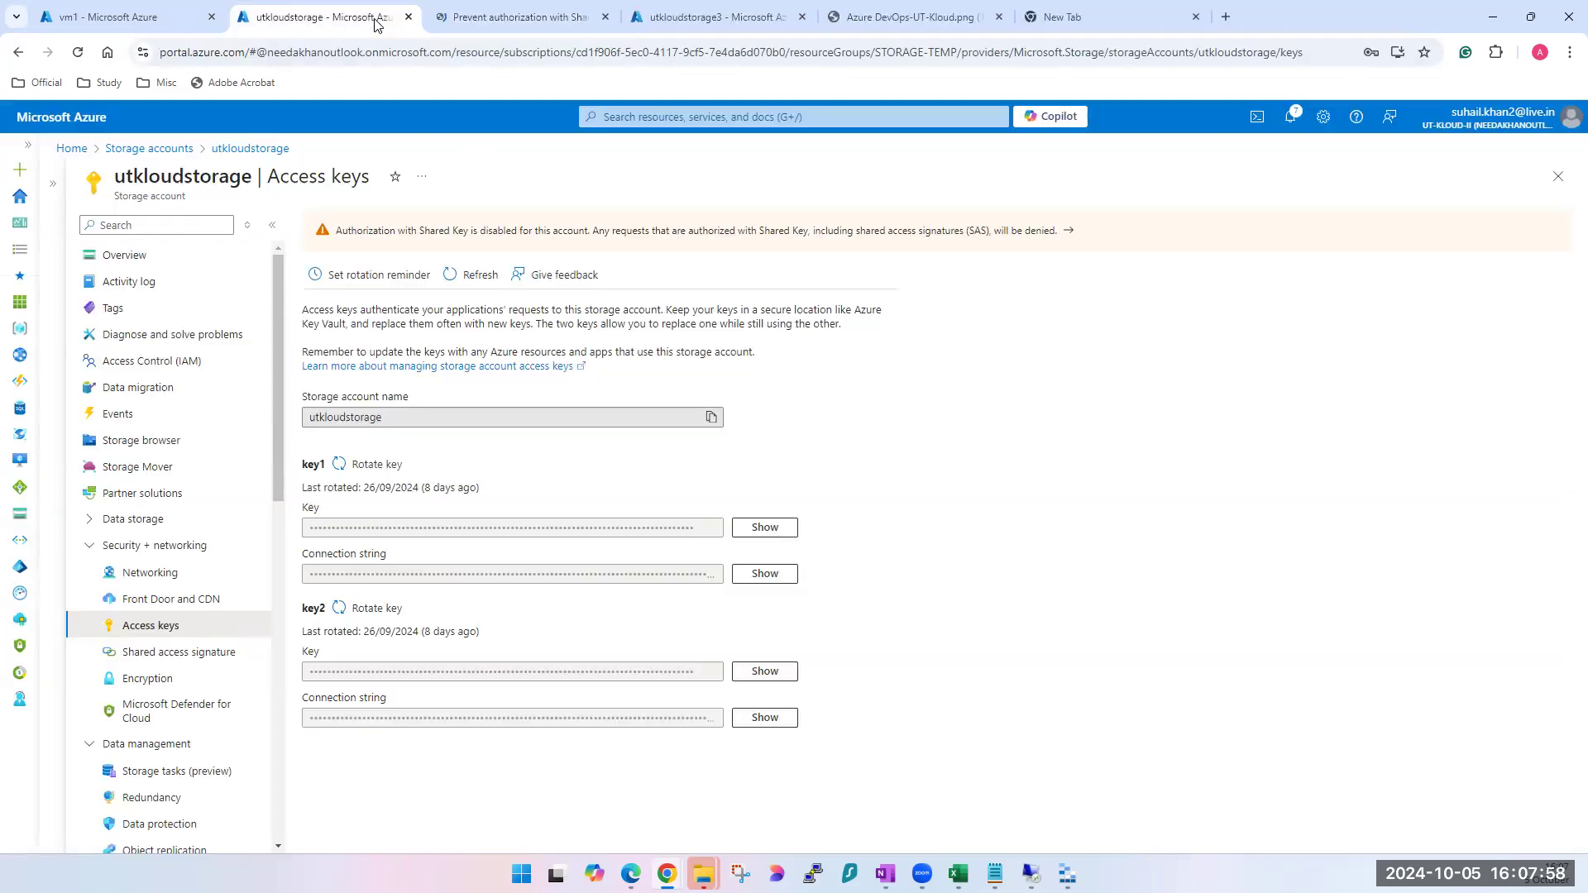
pyautogui.scroll(-1, 124, 628)
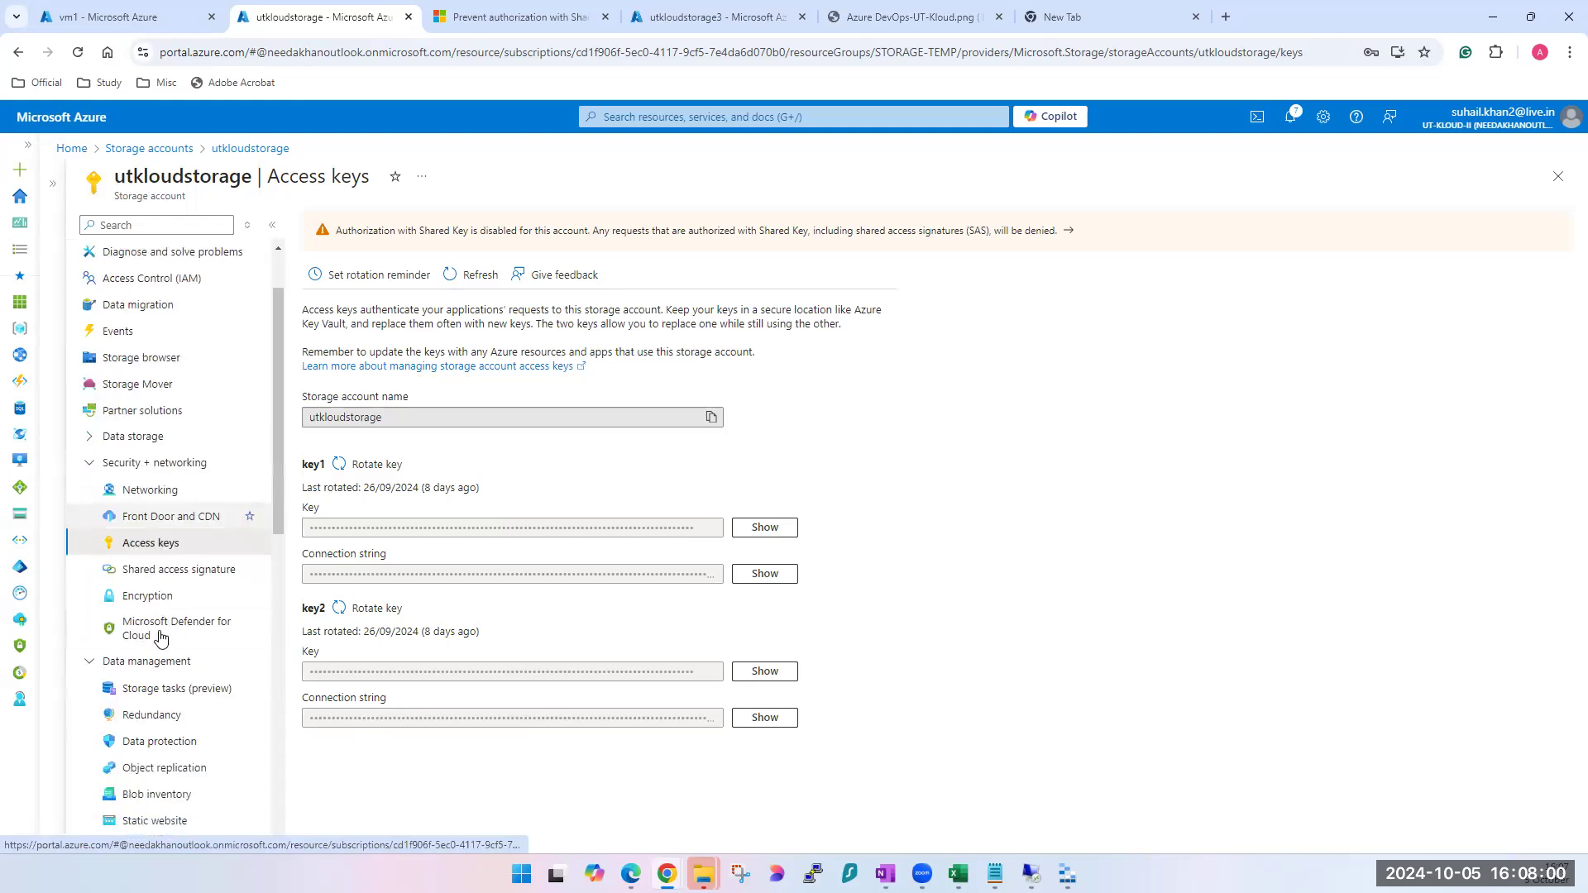
# Check utkloudstorage2's Access keys, then bring Storage Explorer back to the front
pyautogui.click(1558, 176)
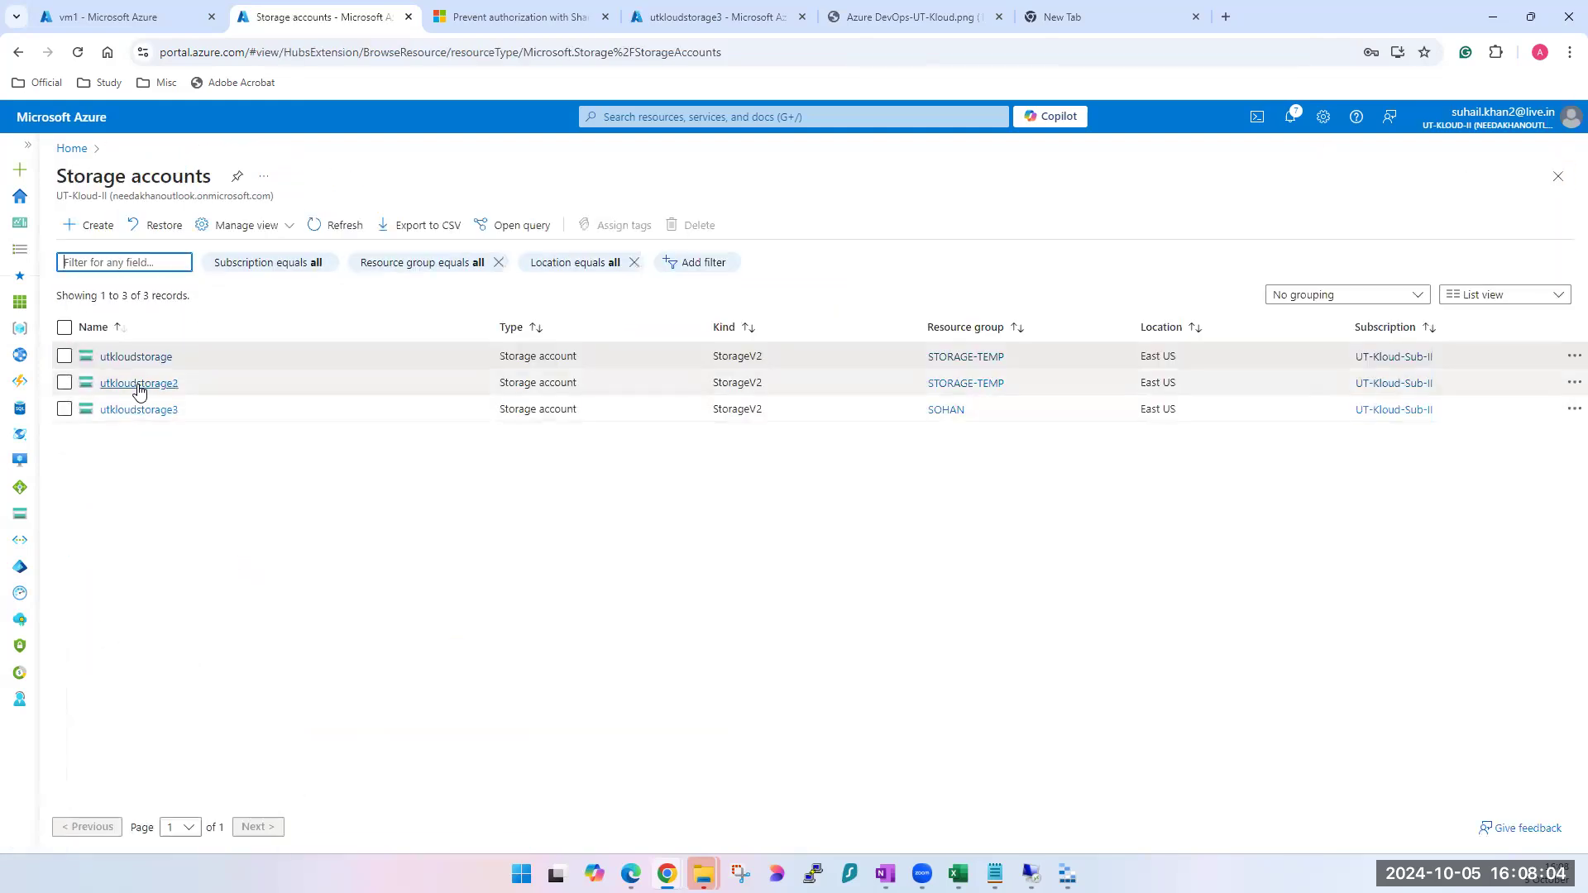
pyautogui.click(137, 385)
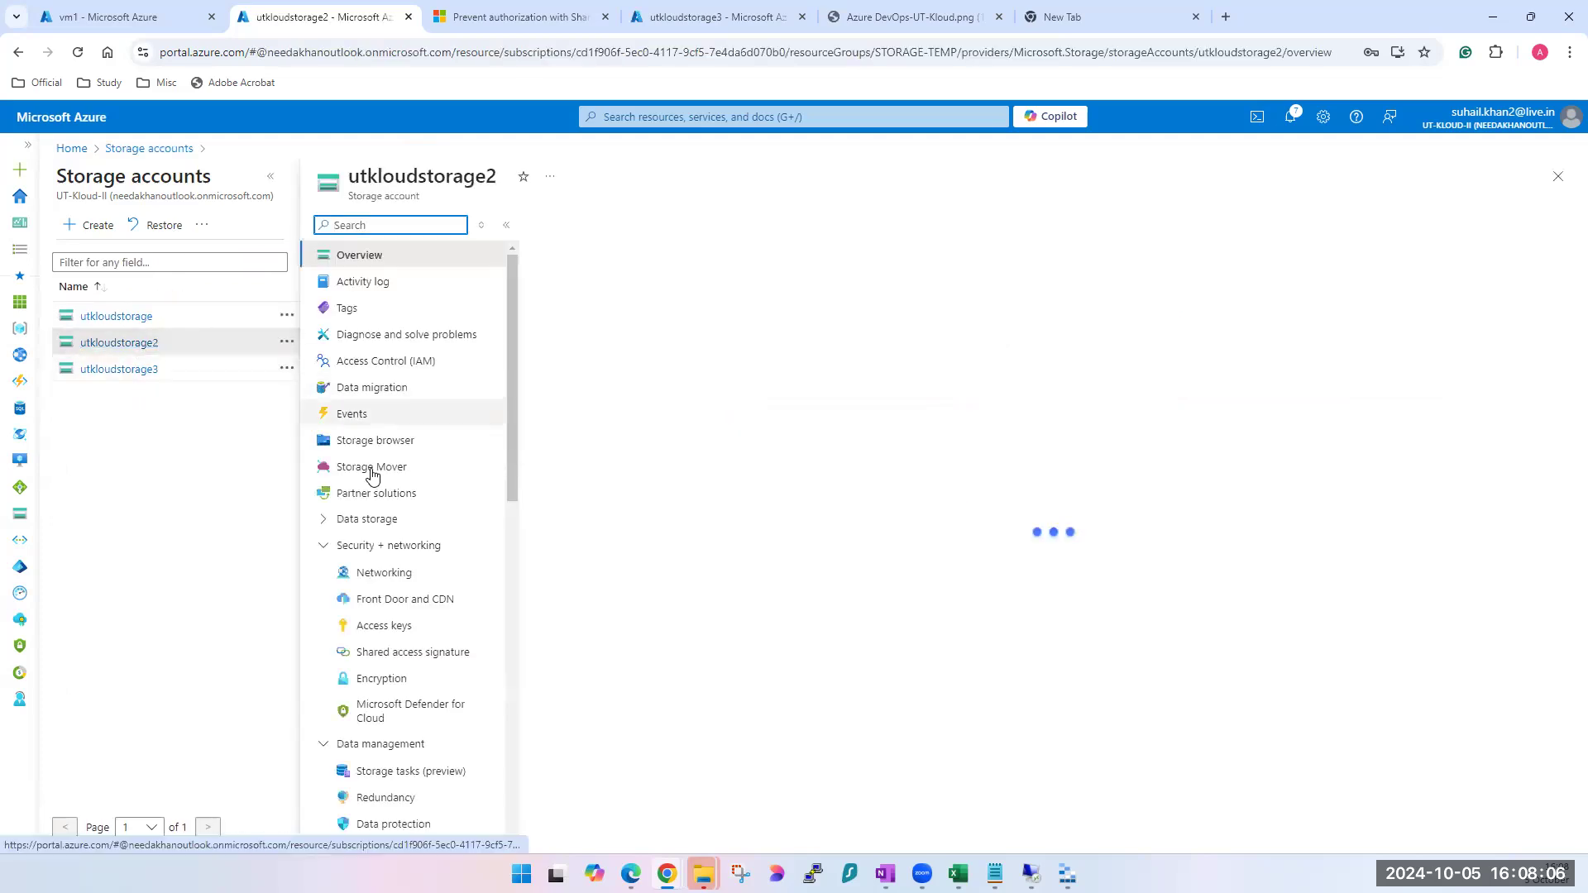
pyautogui.click(380, 626)
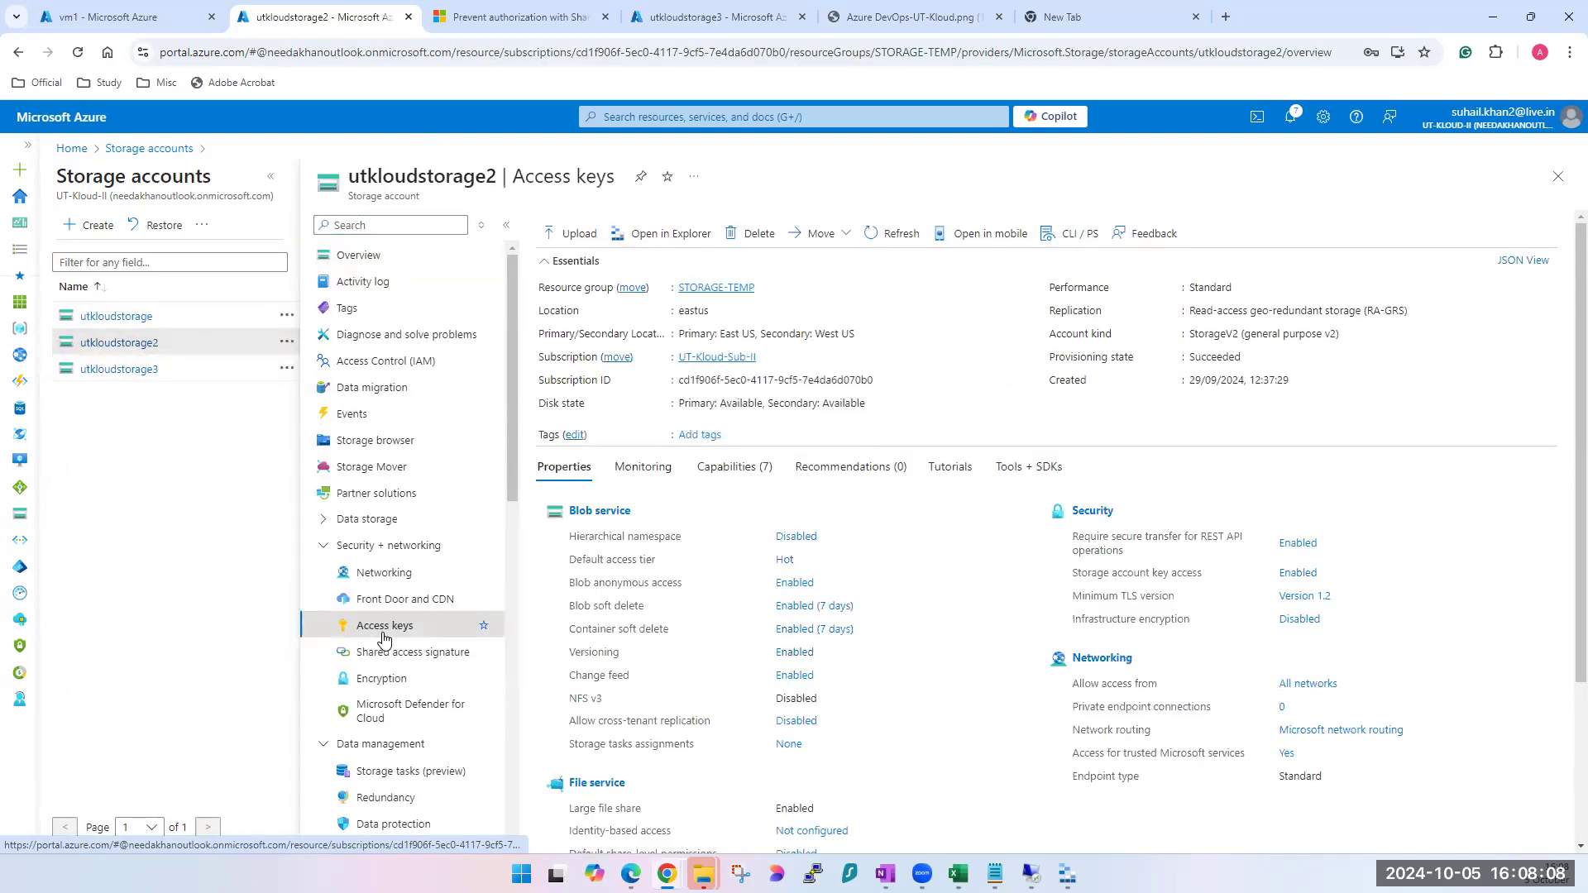
pyautogui.click(269, 176)
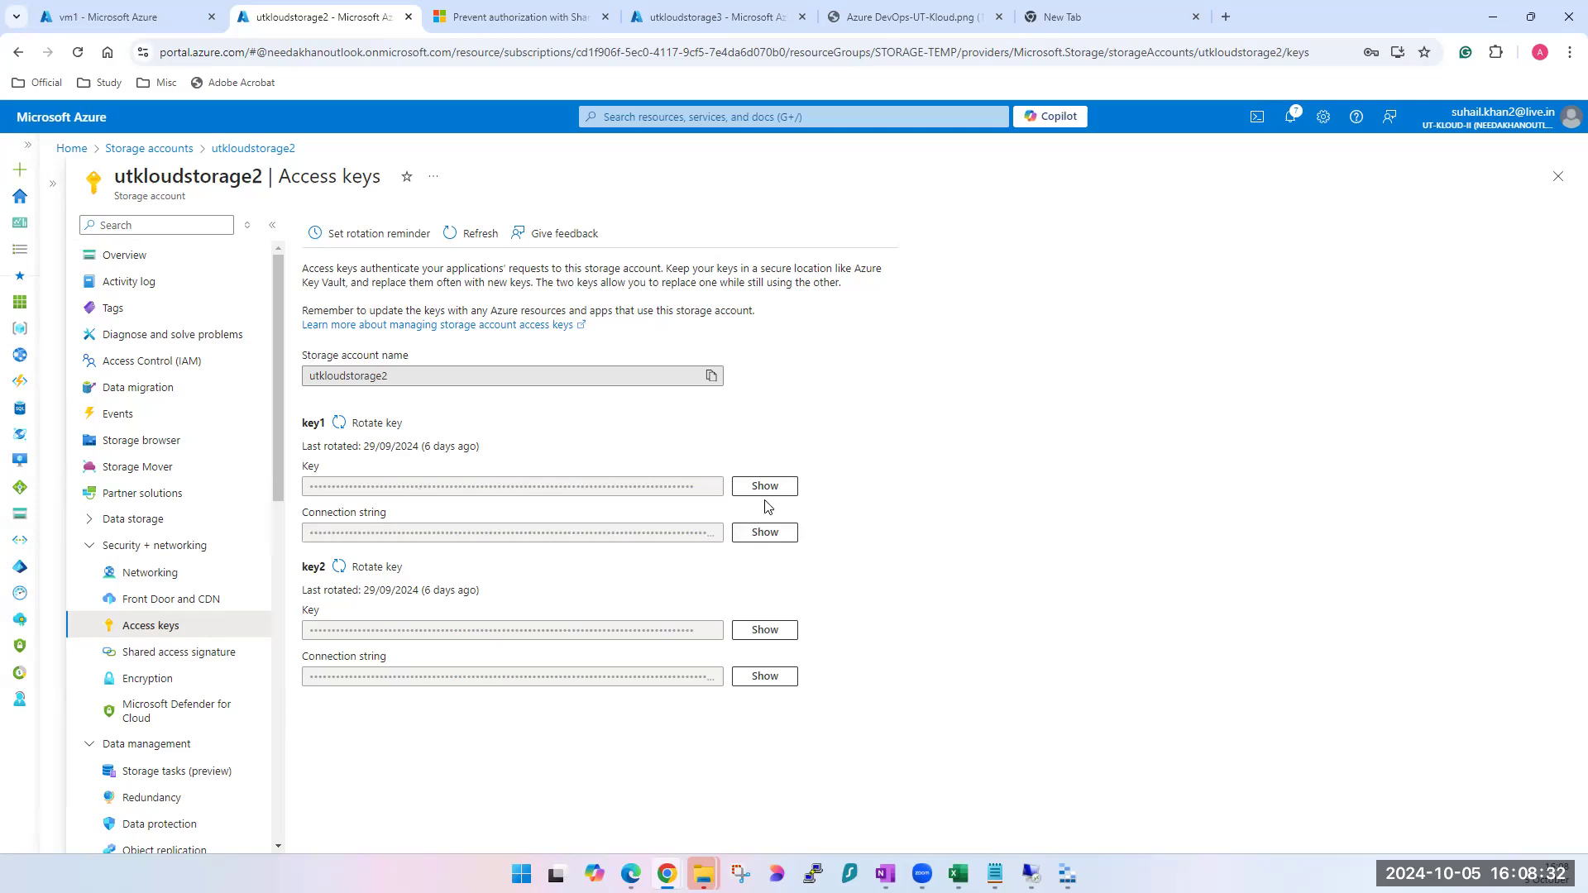
pyautogui.click(1067, 874)
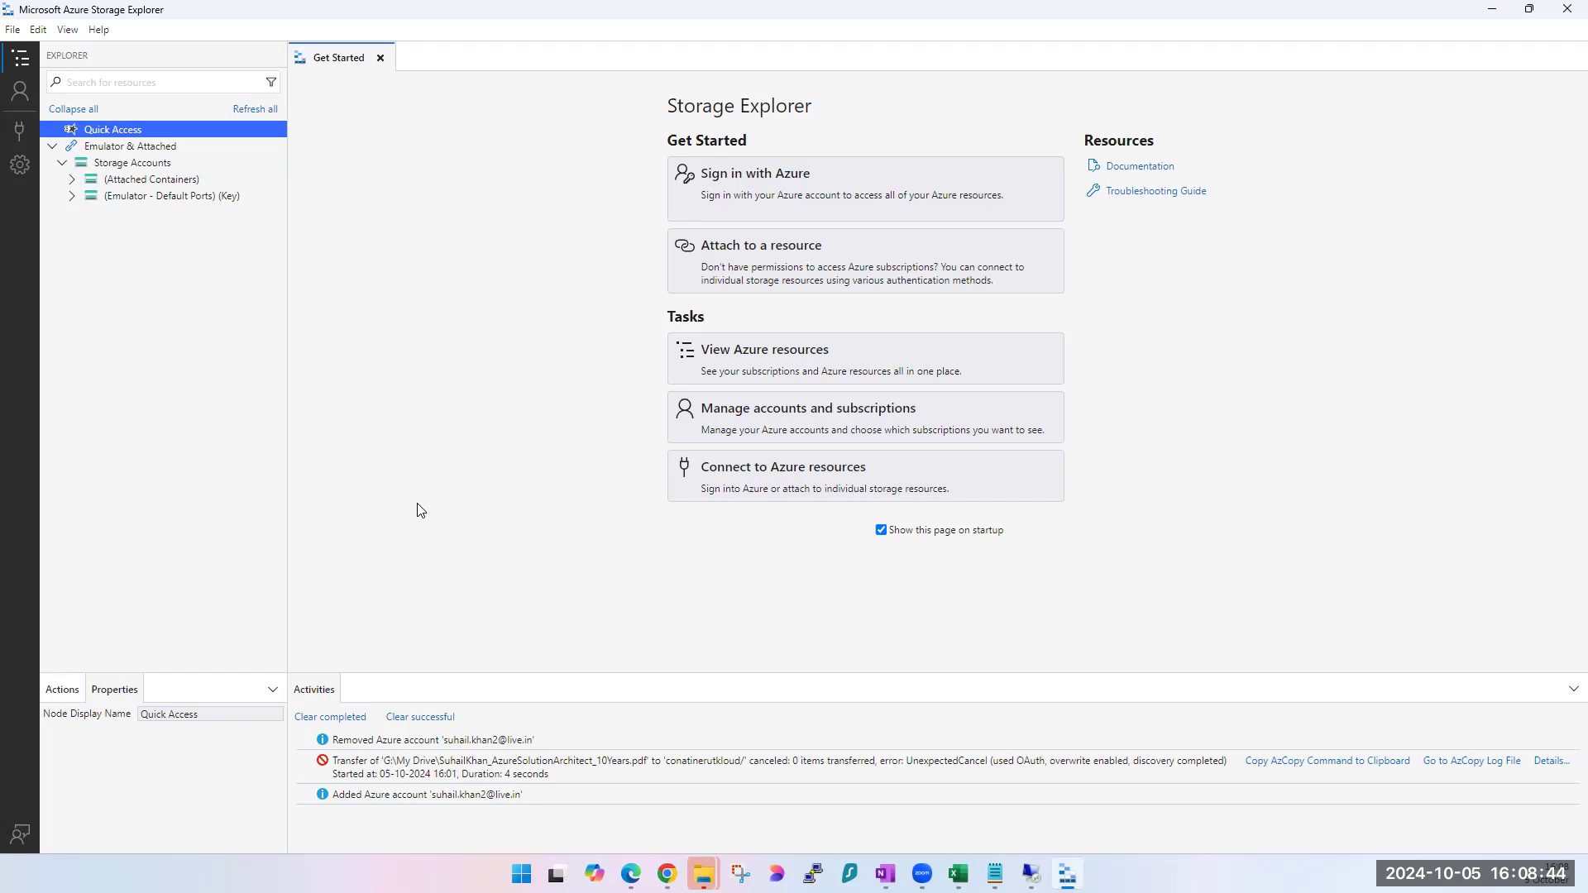
# Minimize the Resource groups browser window and bring utkloudstorage2's Access keys portal page to the front
pyautogui.moveTo(666, 873)
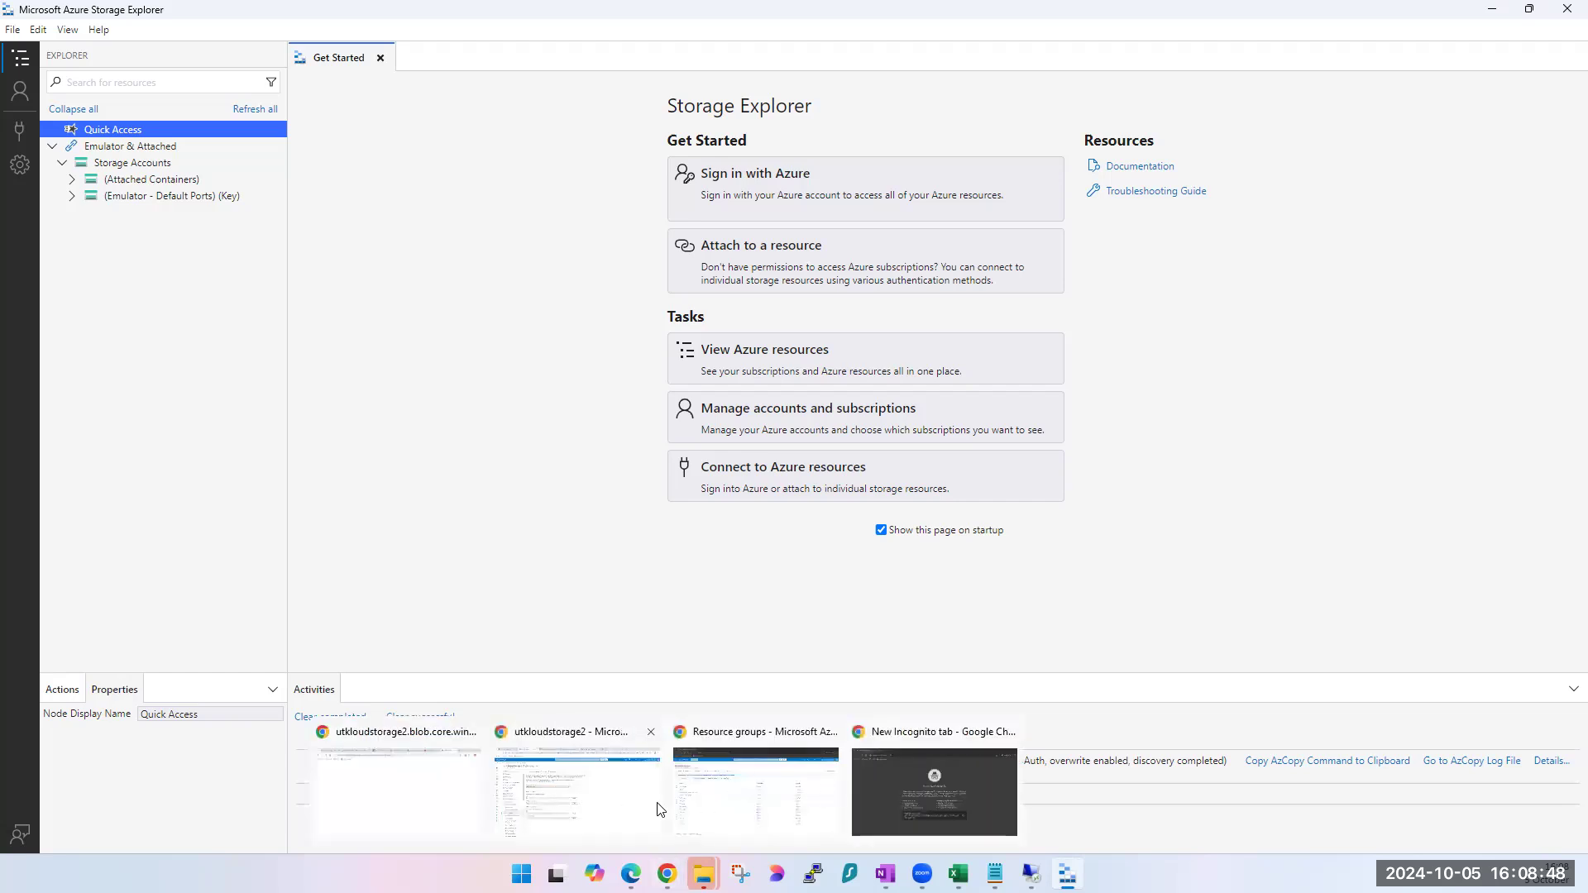
pyautogui.click(736, 805)
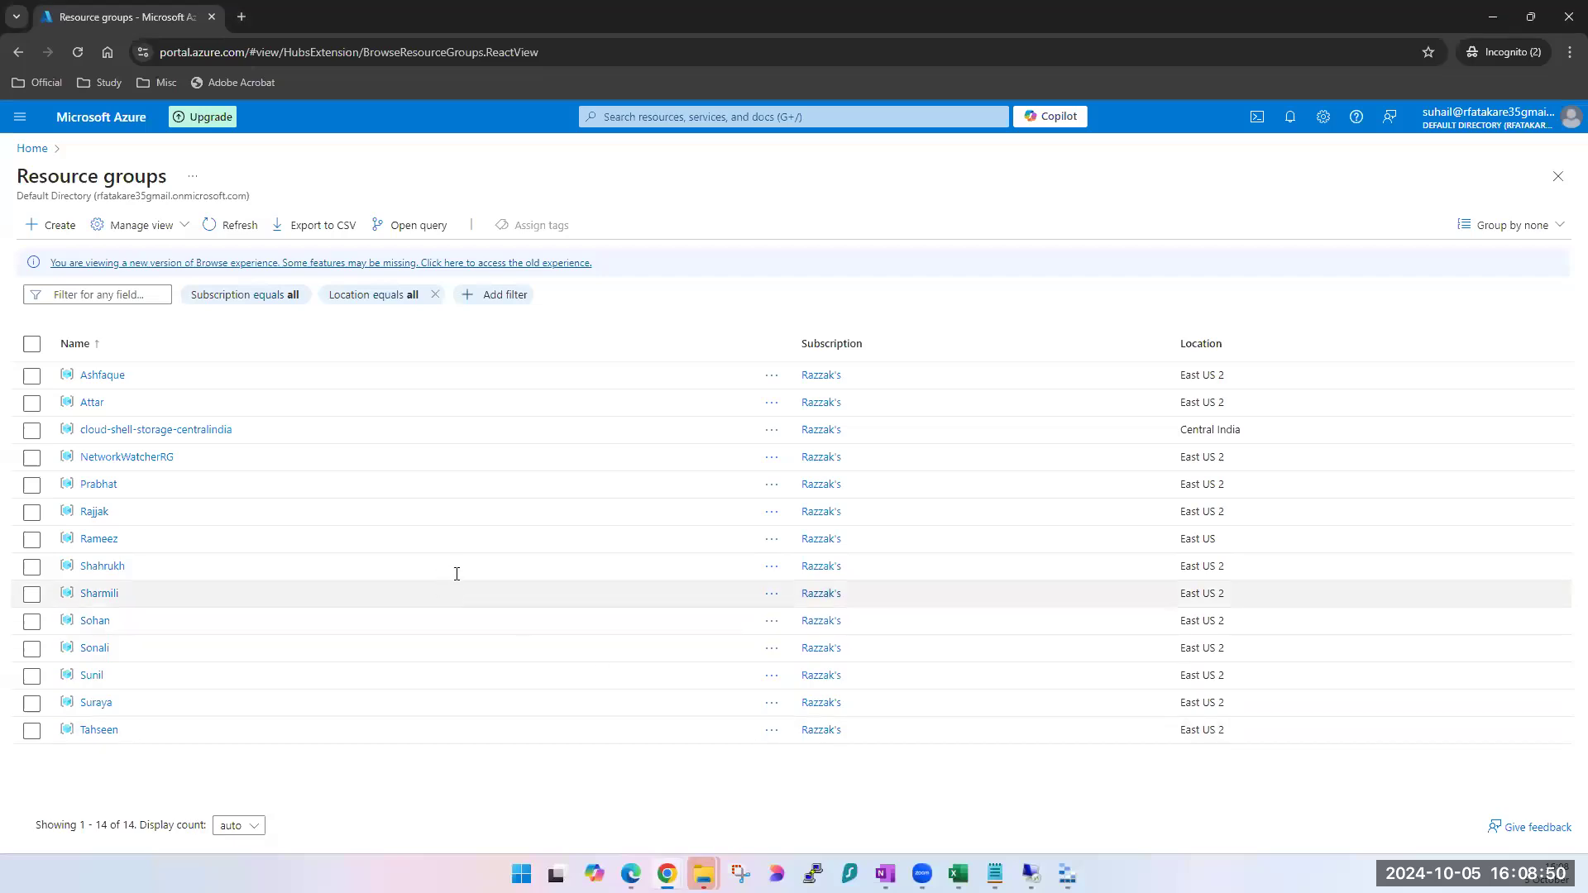
pyautogui.click(1493, 16)
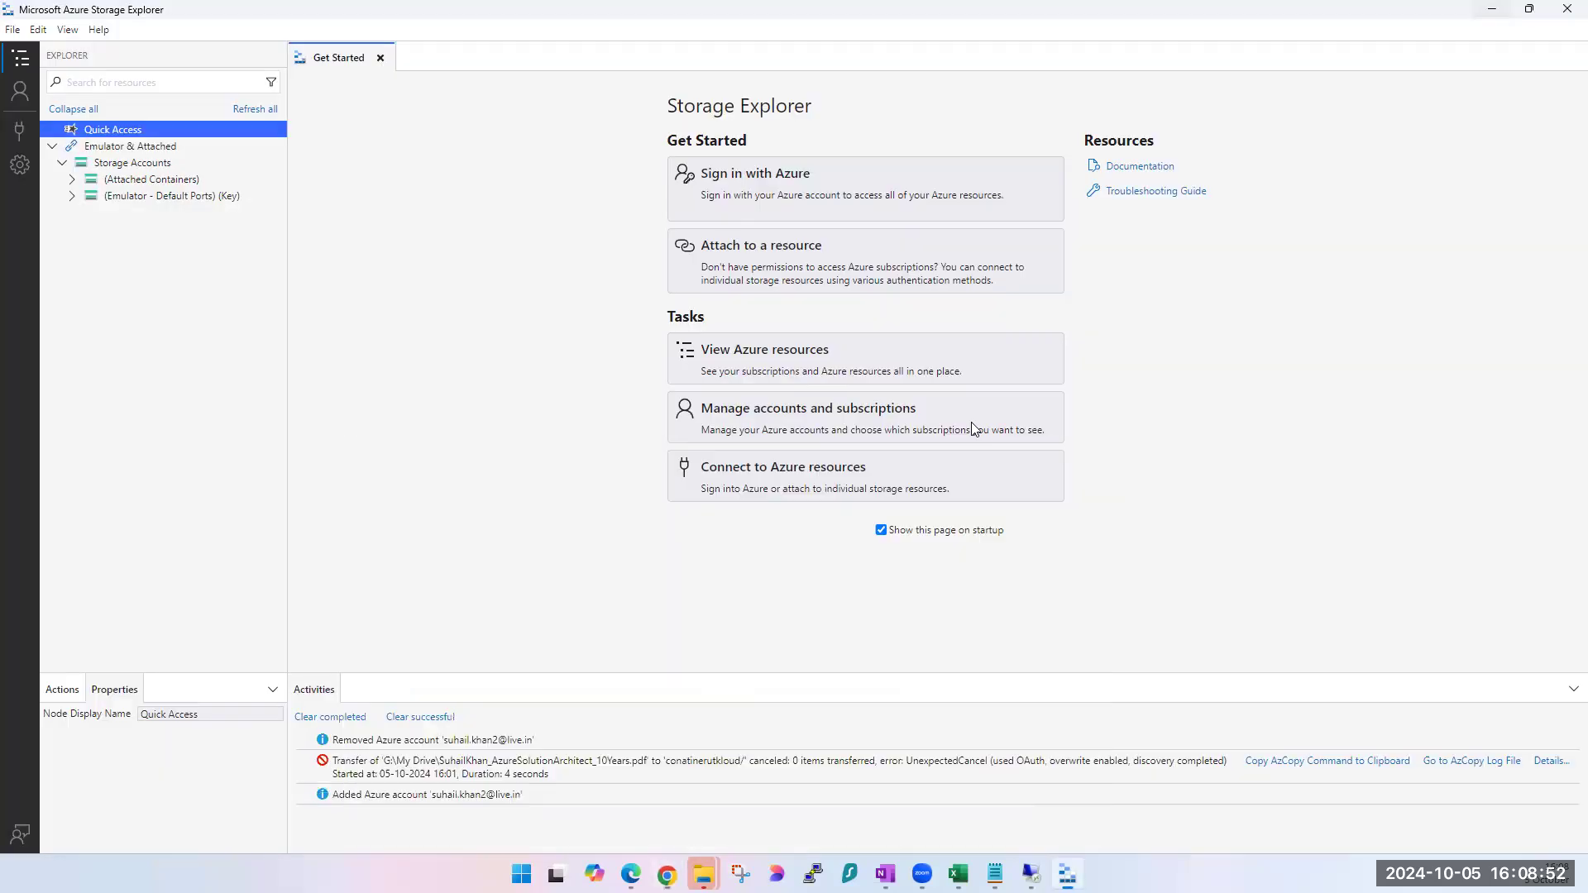
pyautogui.moveTo(666, 874)
pyautogui.click(622, 823)
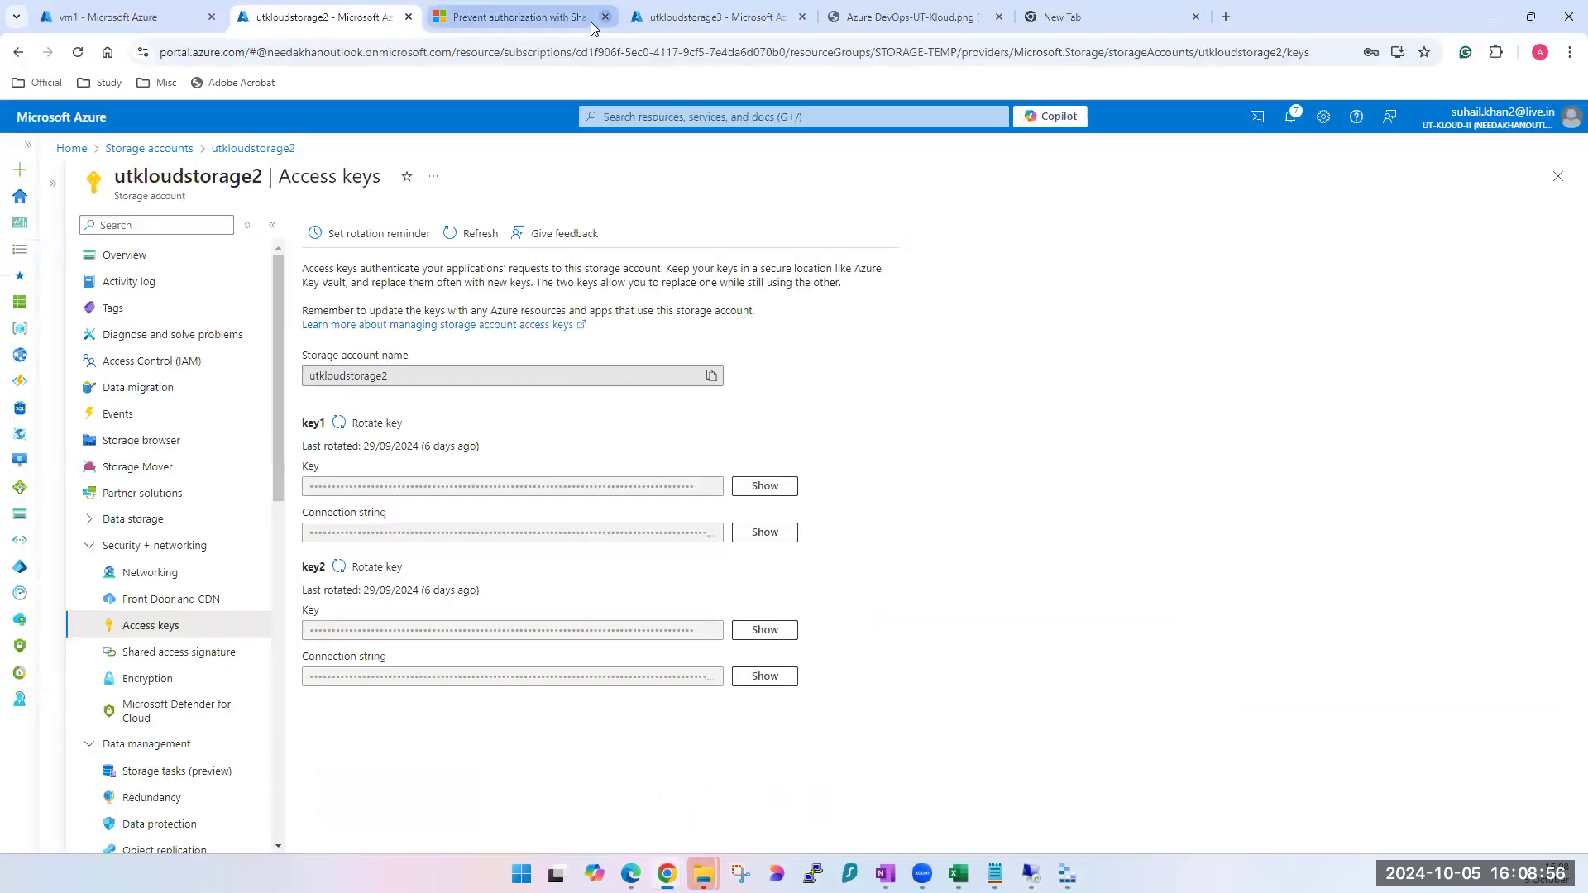
# In the vm1 tab, open utkloudstorage2 from Storage accounts and show its Storage browser with the list pane collapsed
pyautogui.click(141, 18)
pyautogui.click(704, 117)
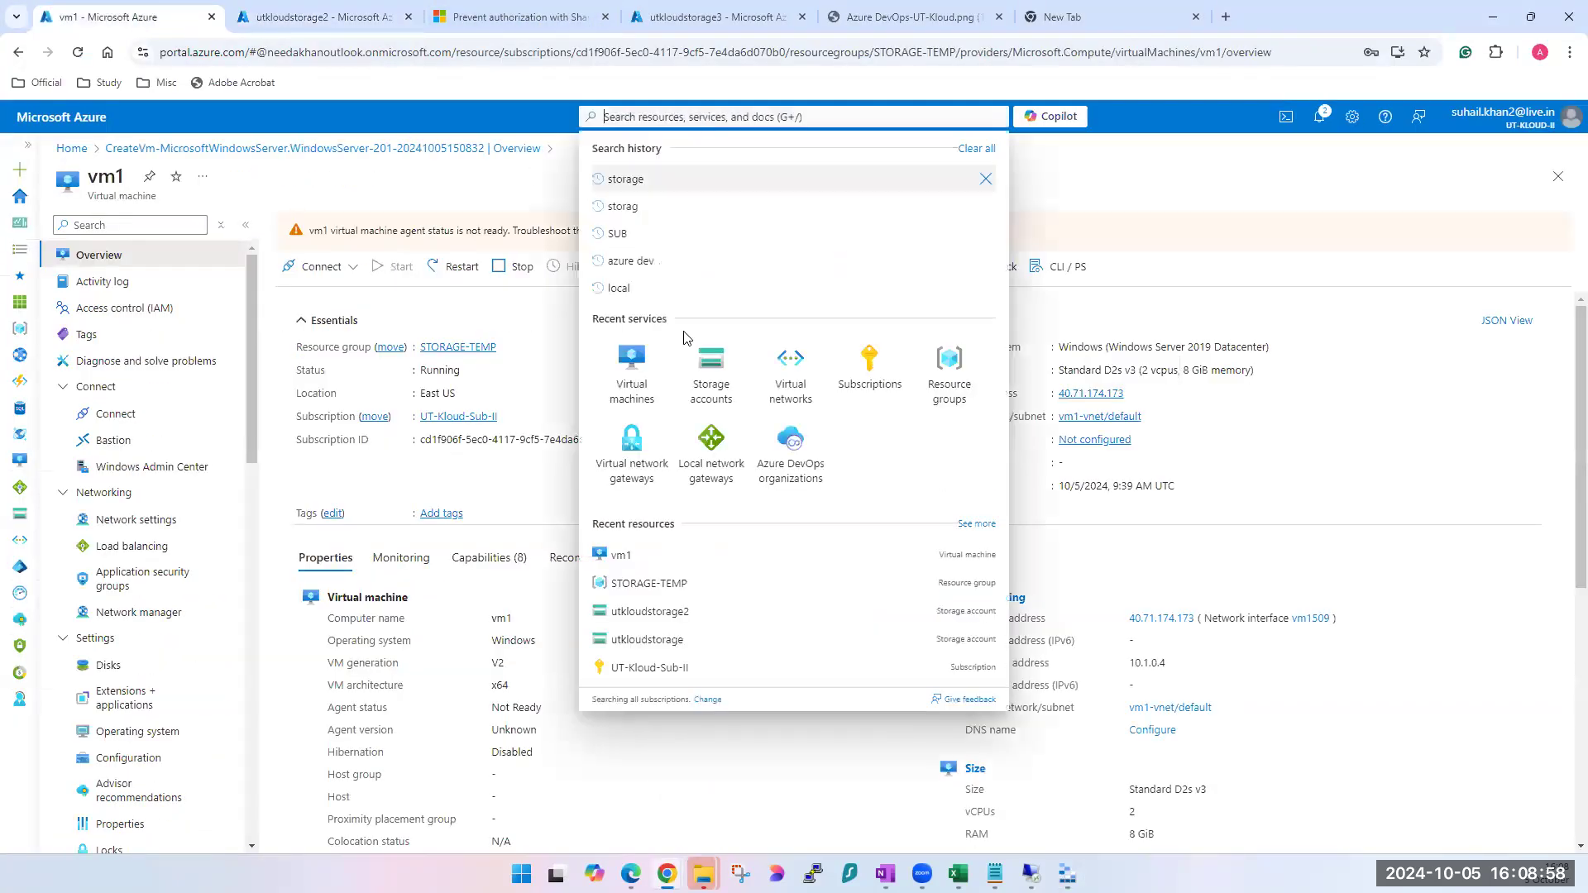
pyautogui.click(700, 378)
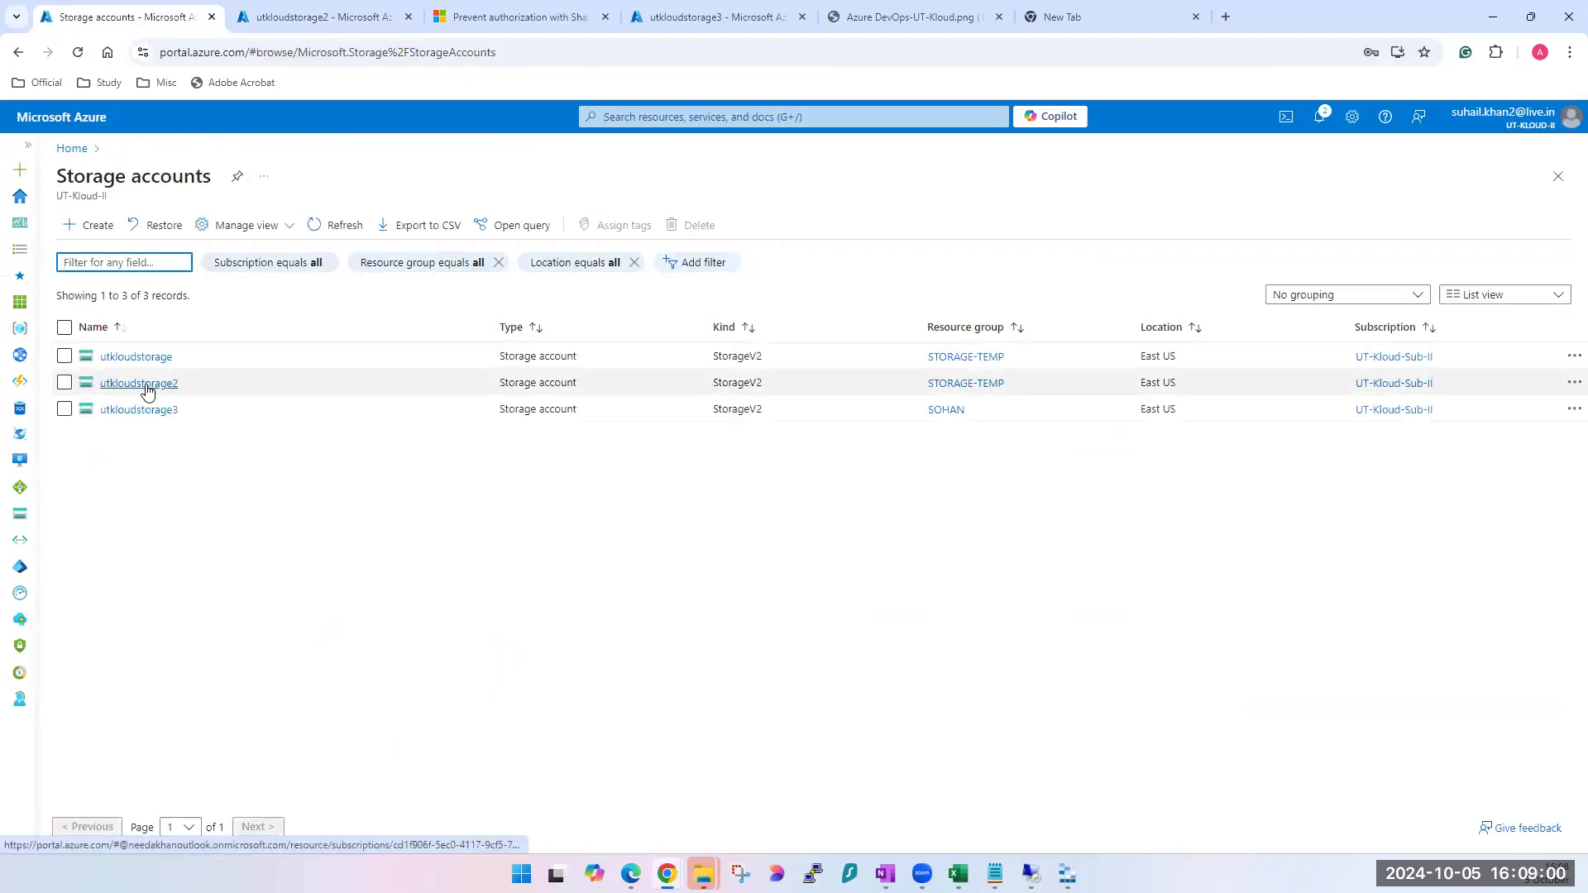
pyautogui.click(150, 381)
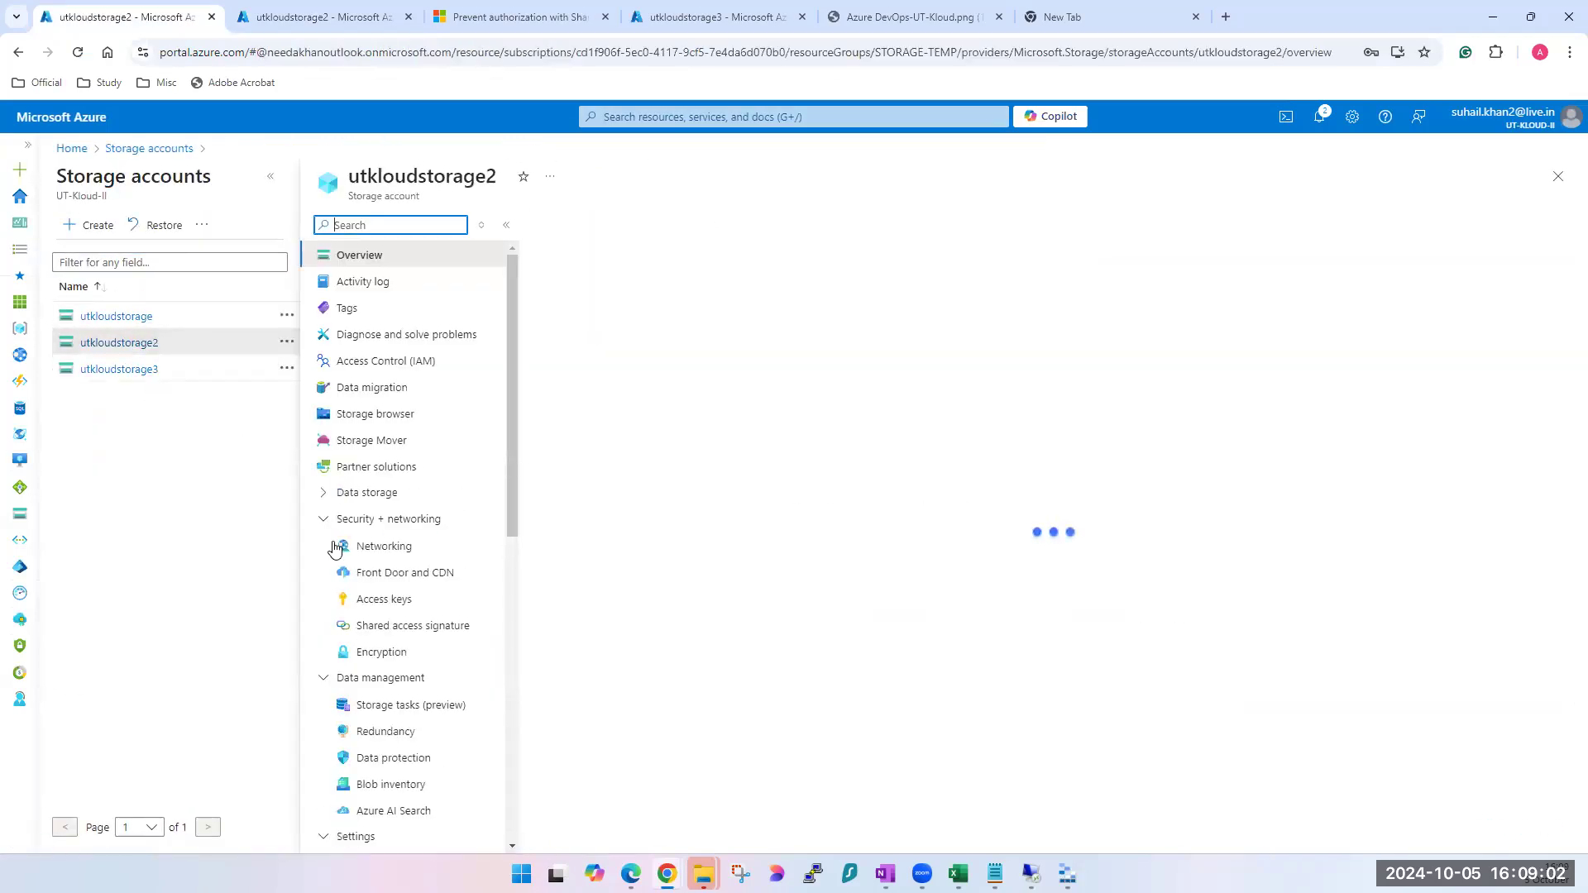
pyautogui.click(345, 441)
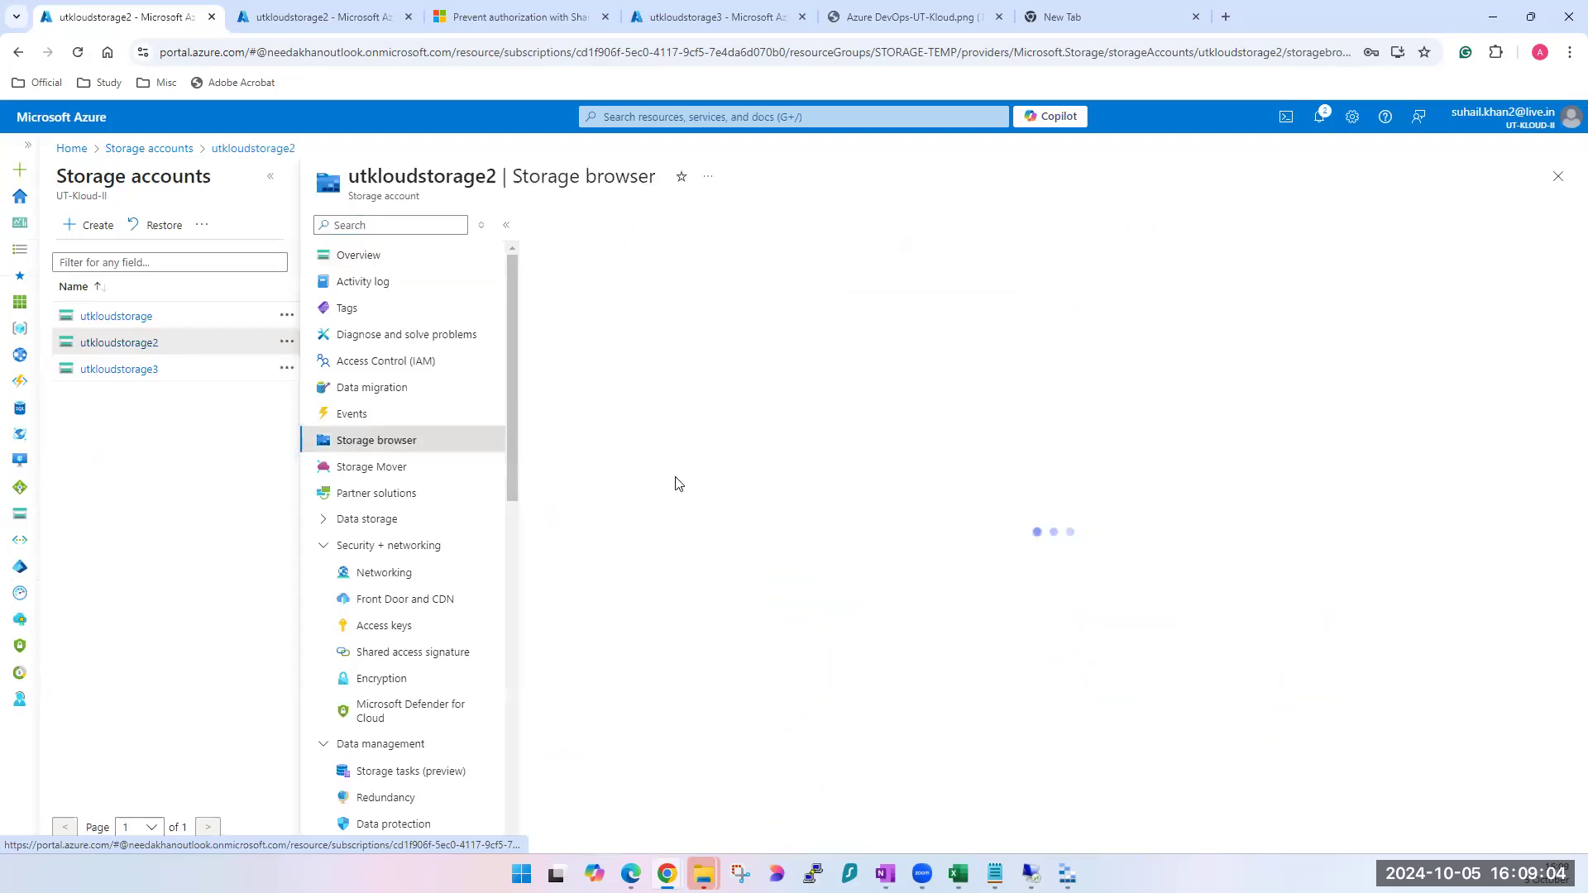
pyautogui.click(271, 179)
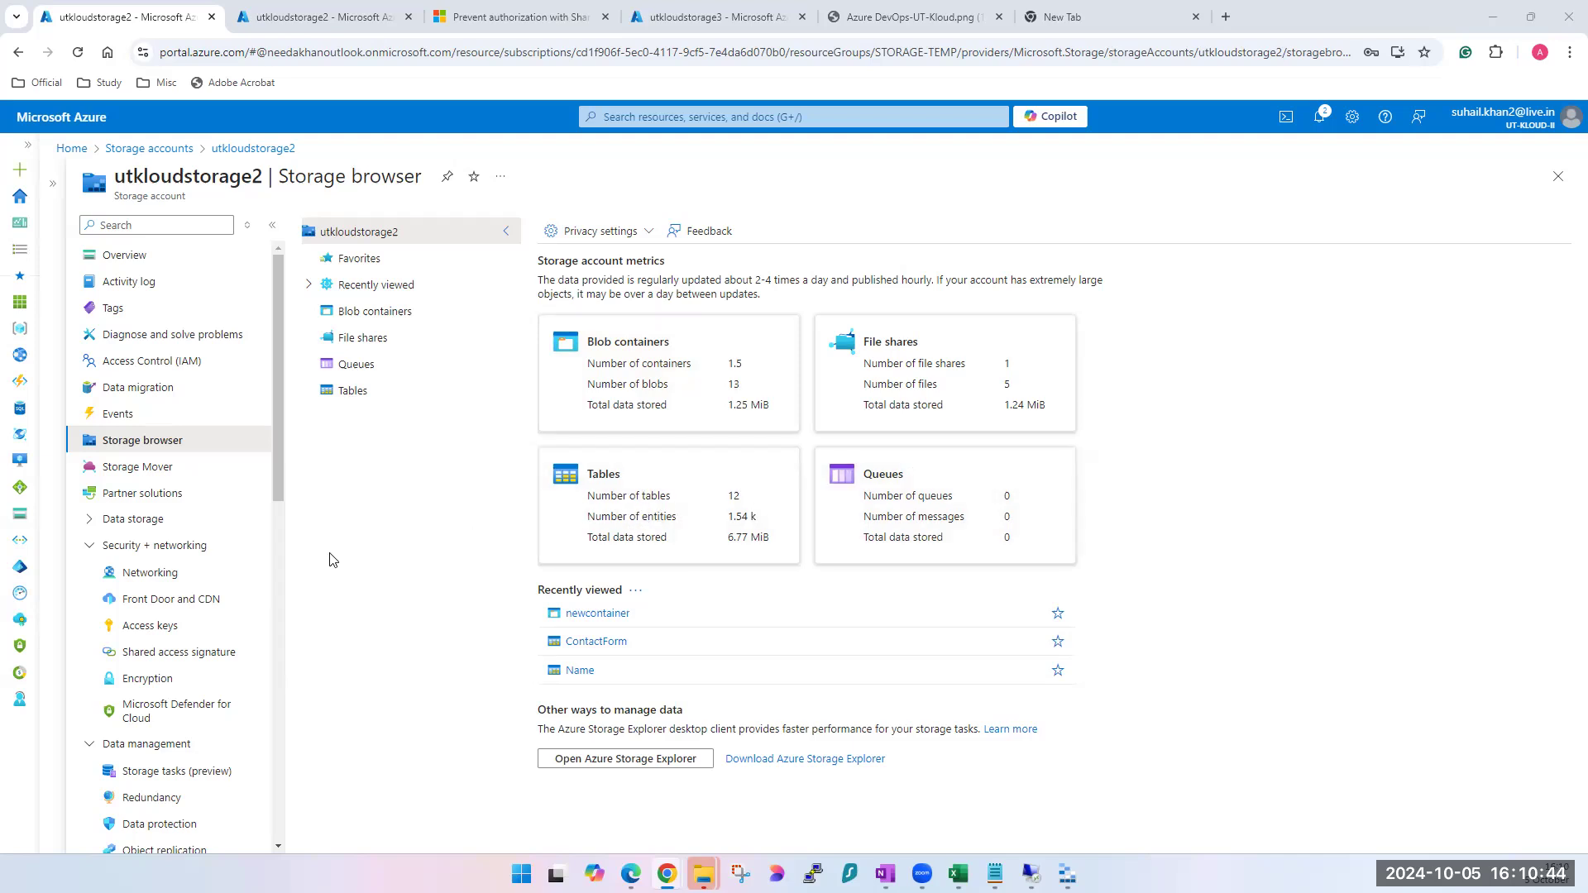
# Reveal utkloudstorage2's key1 on Access keys and paste it into a new Notepad tab
pyautogui.click(154, 634)
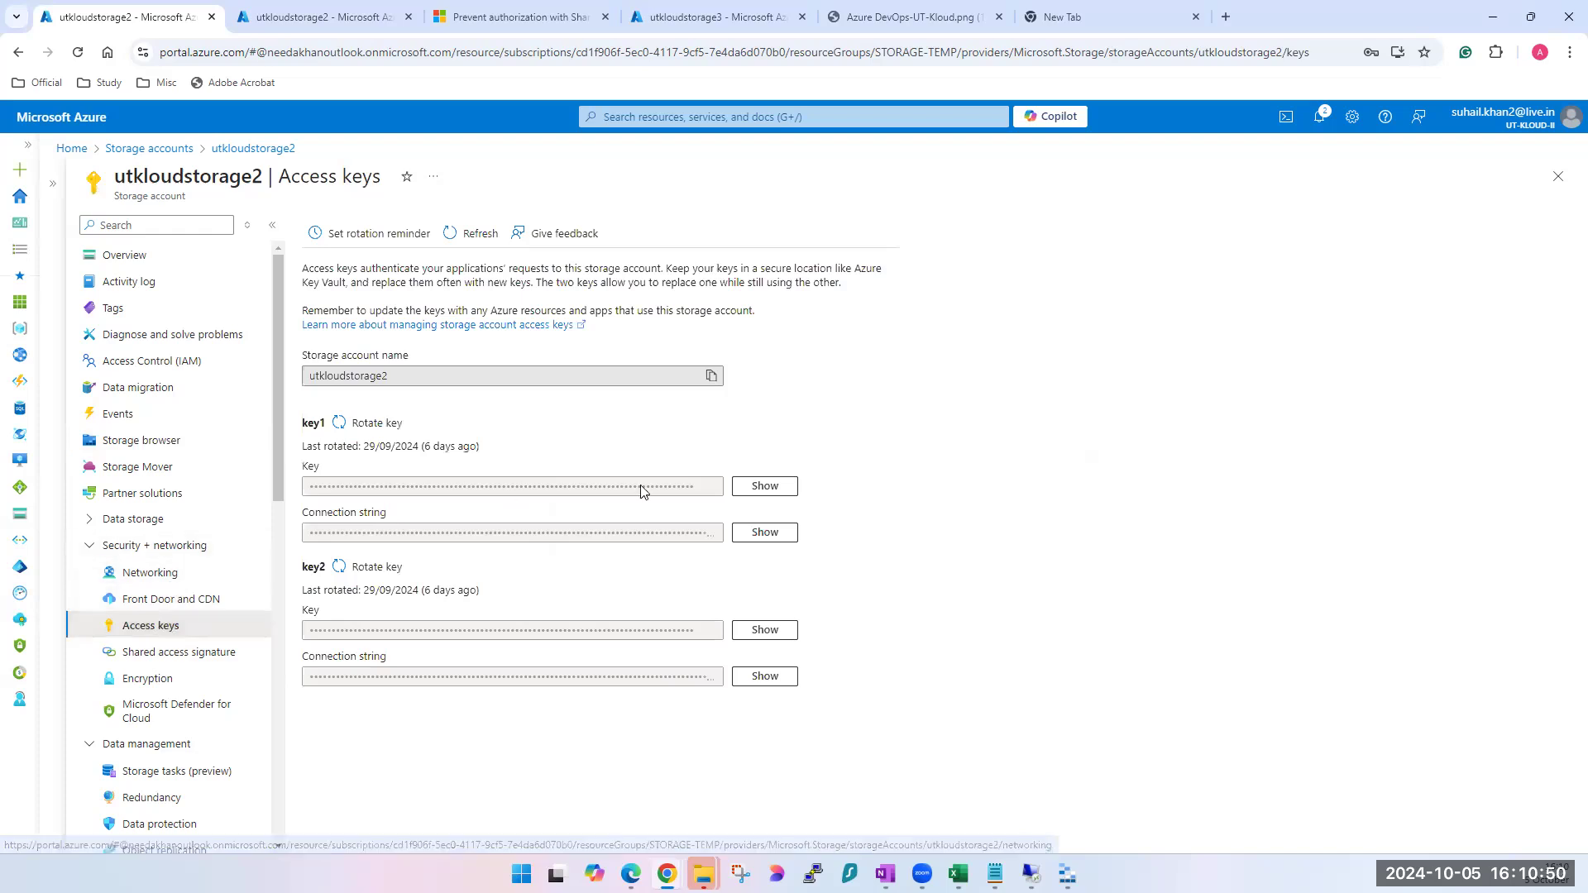
pyautogui.click(772, 488)
pyautogui.click(712, 487)
pyautogui.click(995, 874)
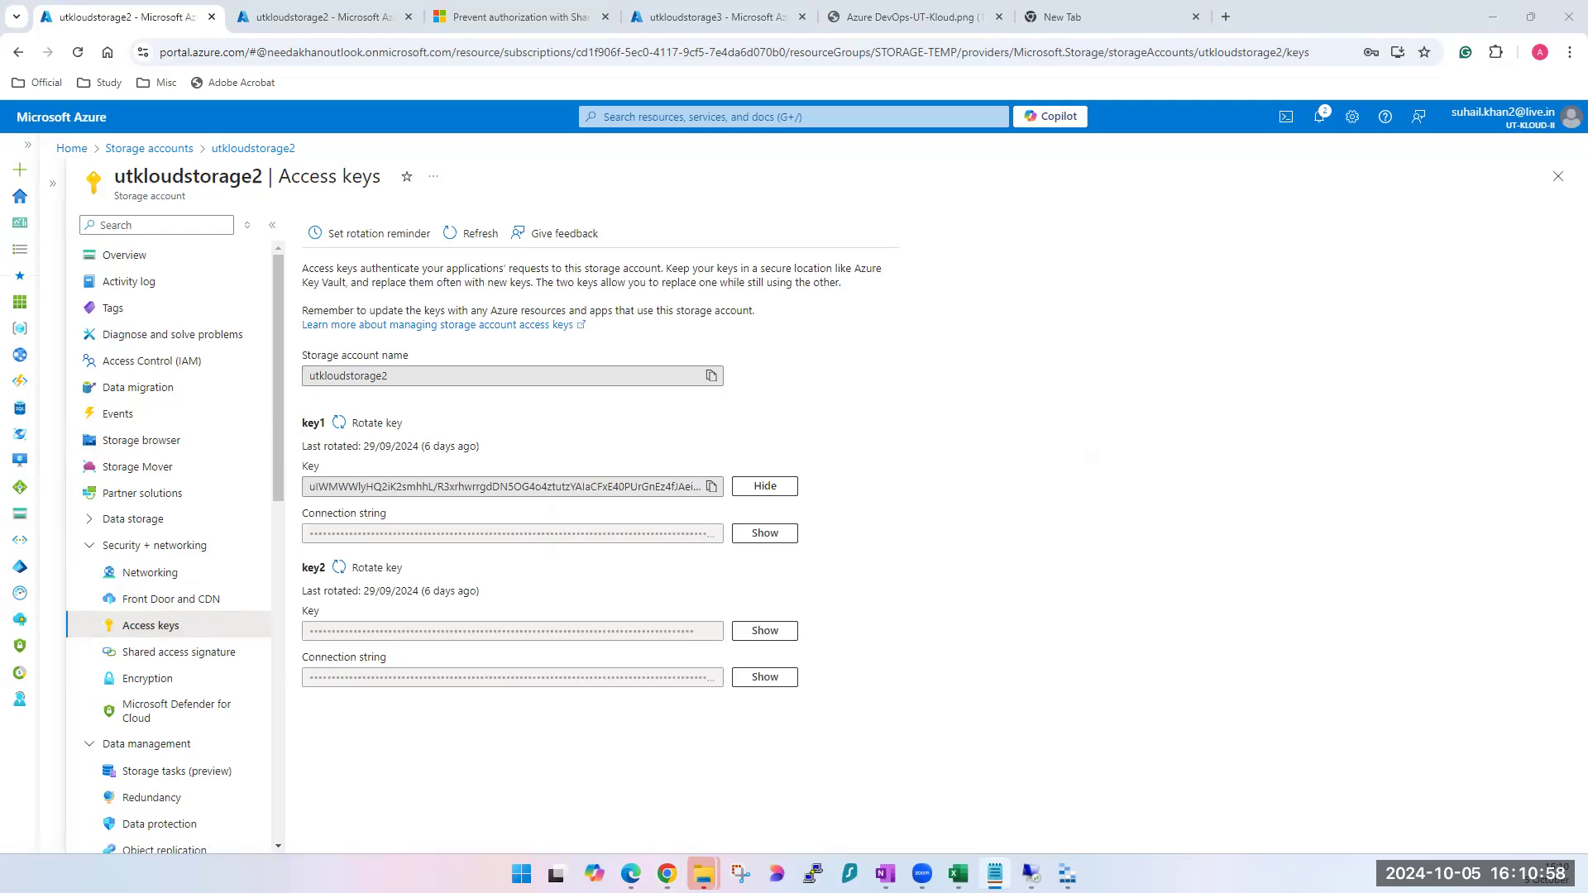
pyautogui.press('super+Right')
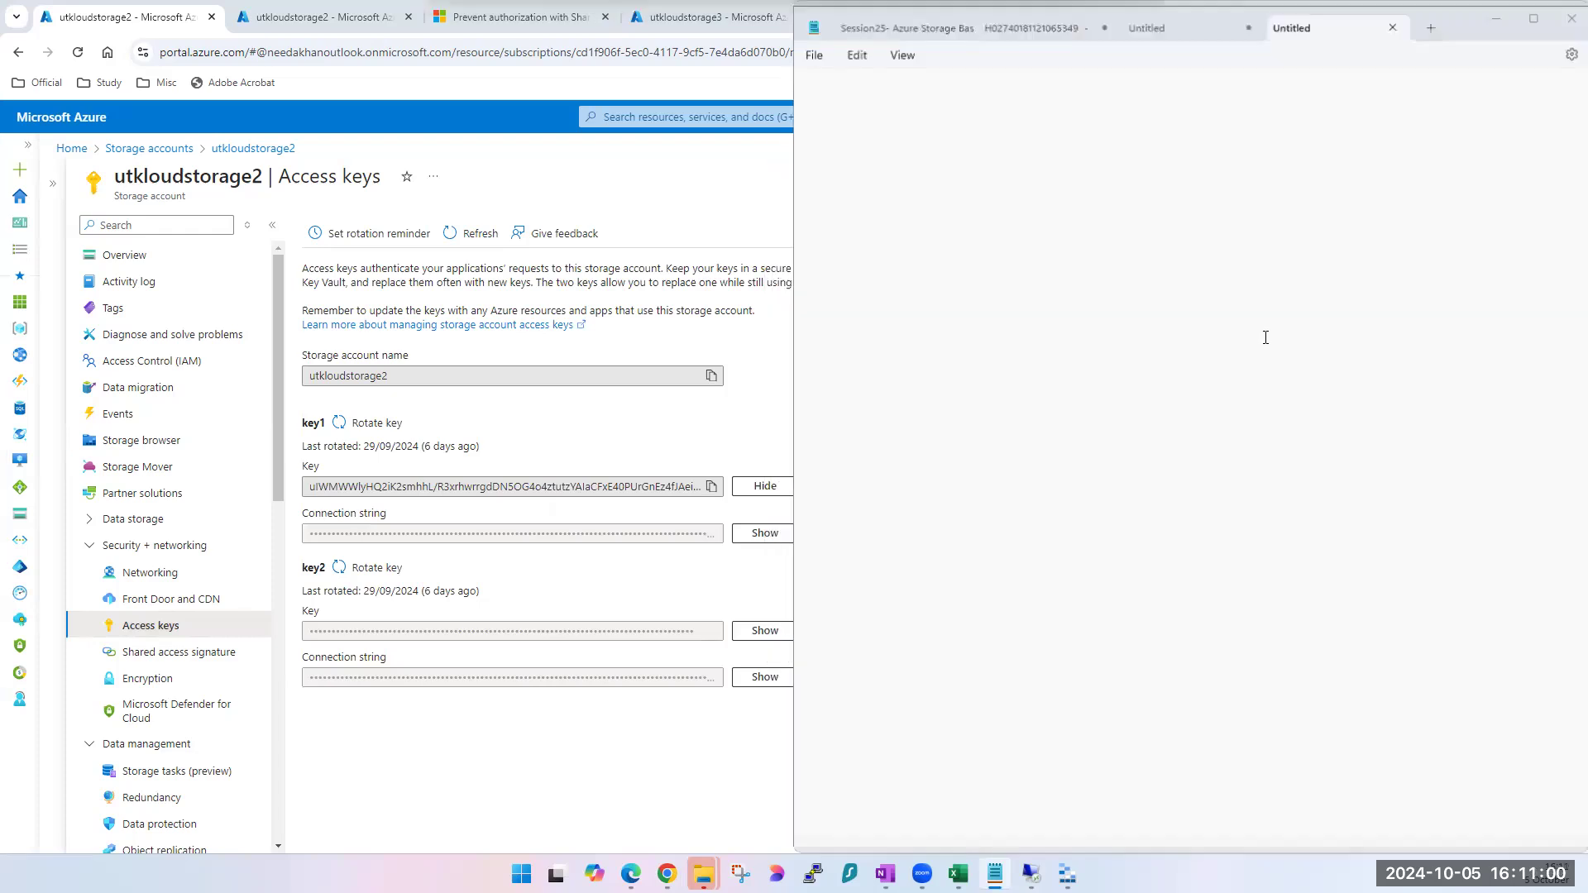
pyautogui.click(1227, 348)
pyautogui.hotkey('ctrl', 'v')
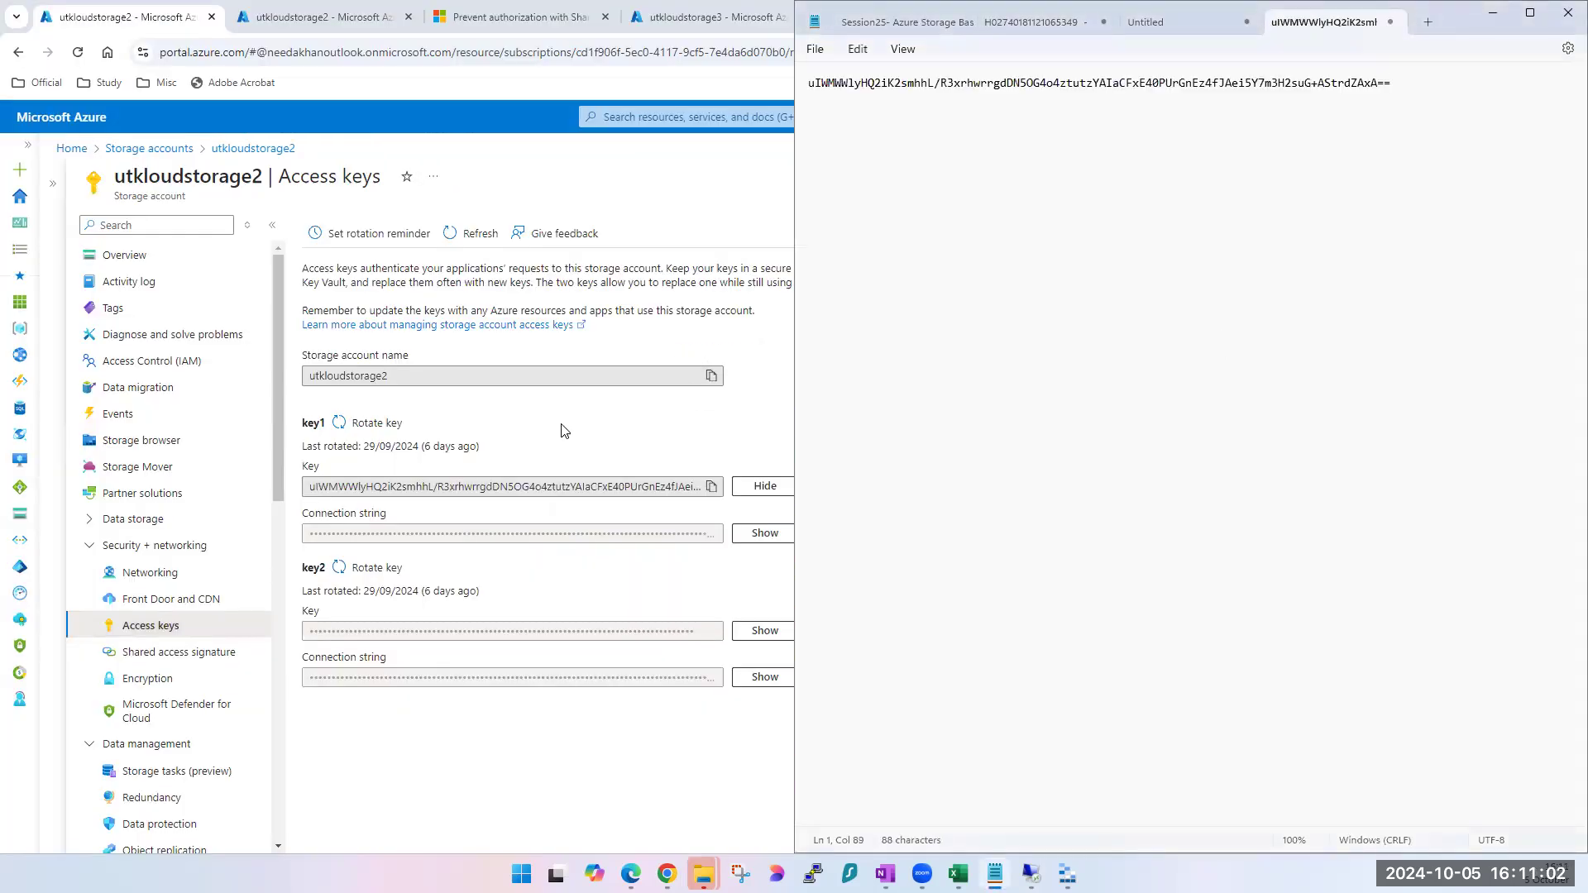
# Copy key1's connection string and paste it onto the Notepad's second line
pyautogui.click(747, 543)
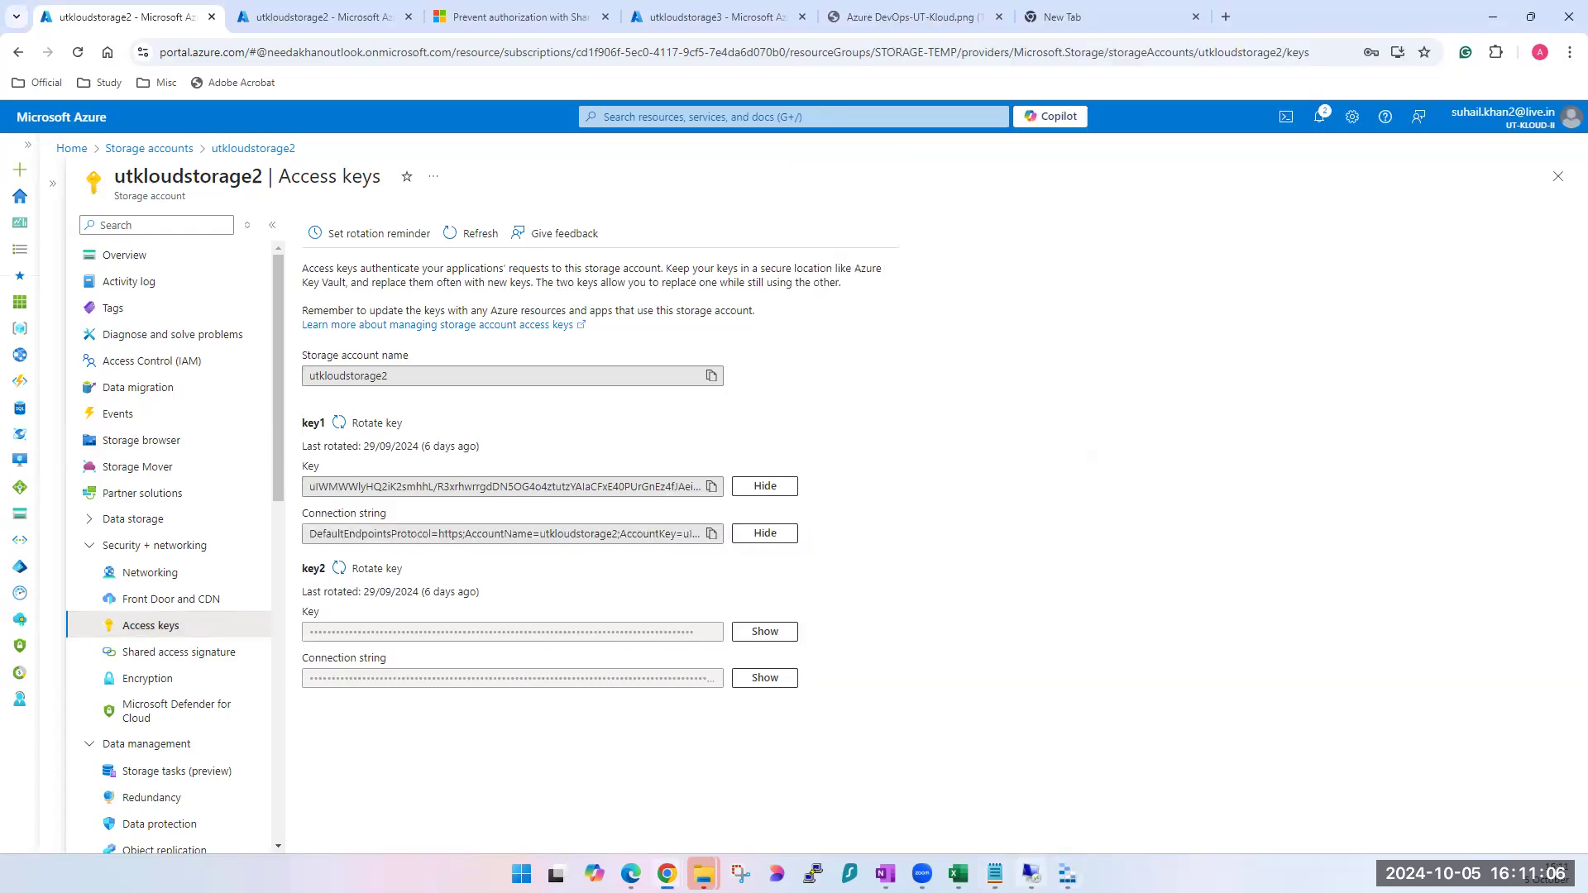
pyautogui.hotkey('alt', 'Tab')
pyautogui.press('Return')
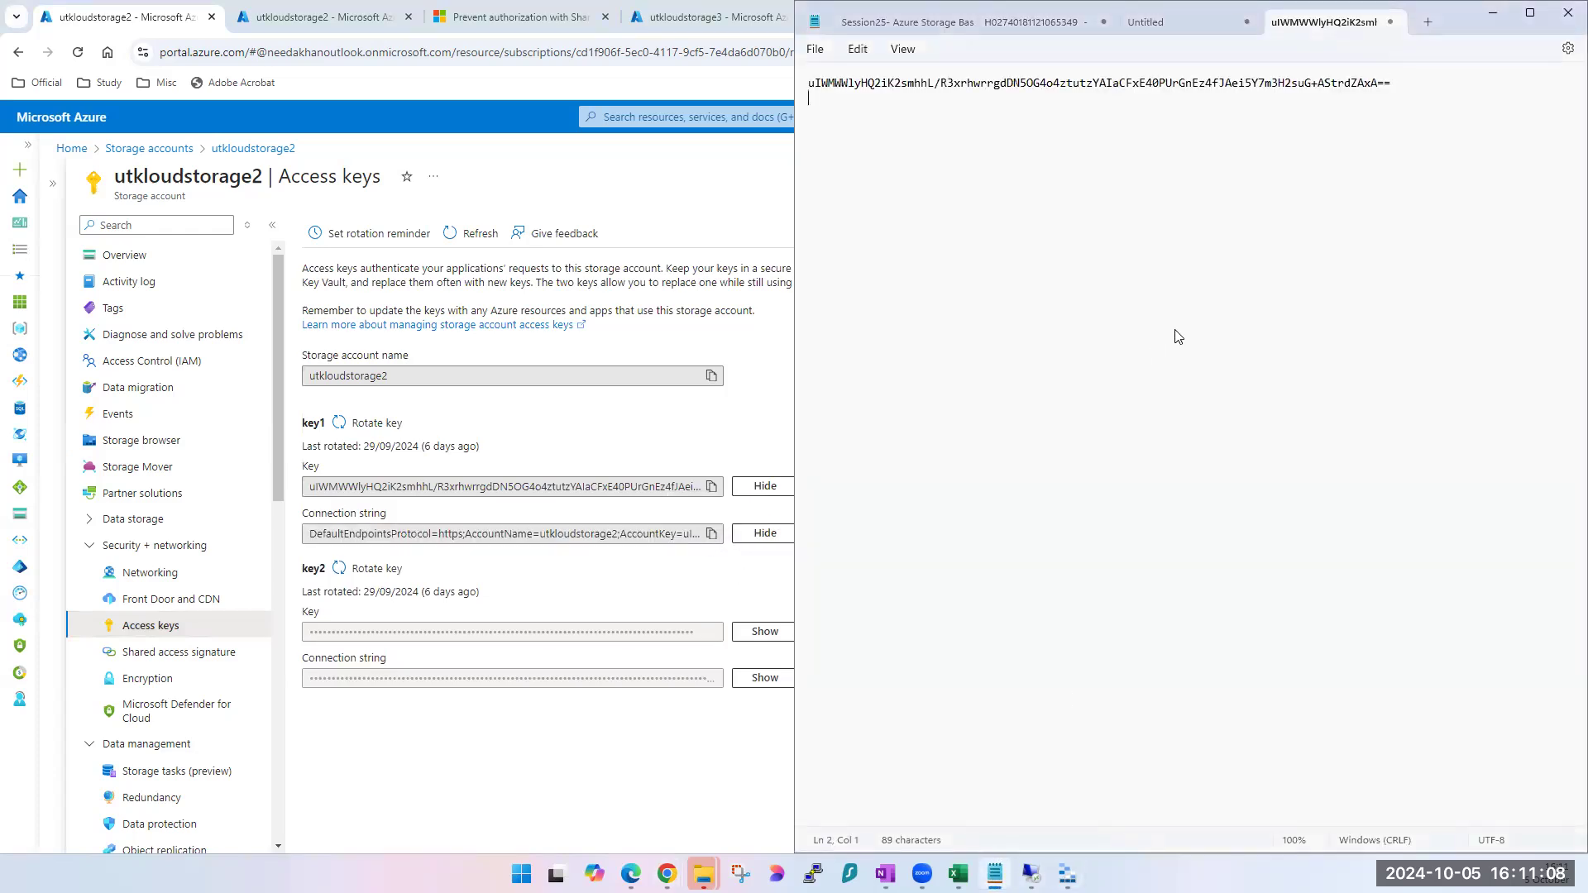
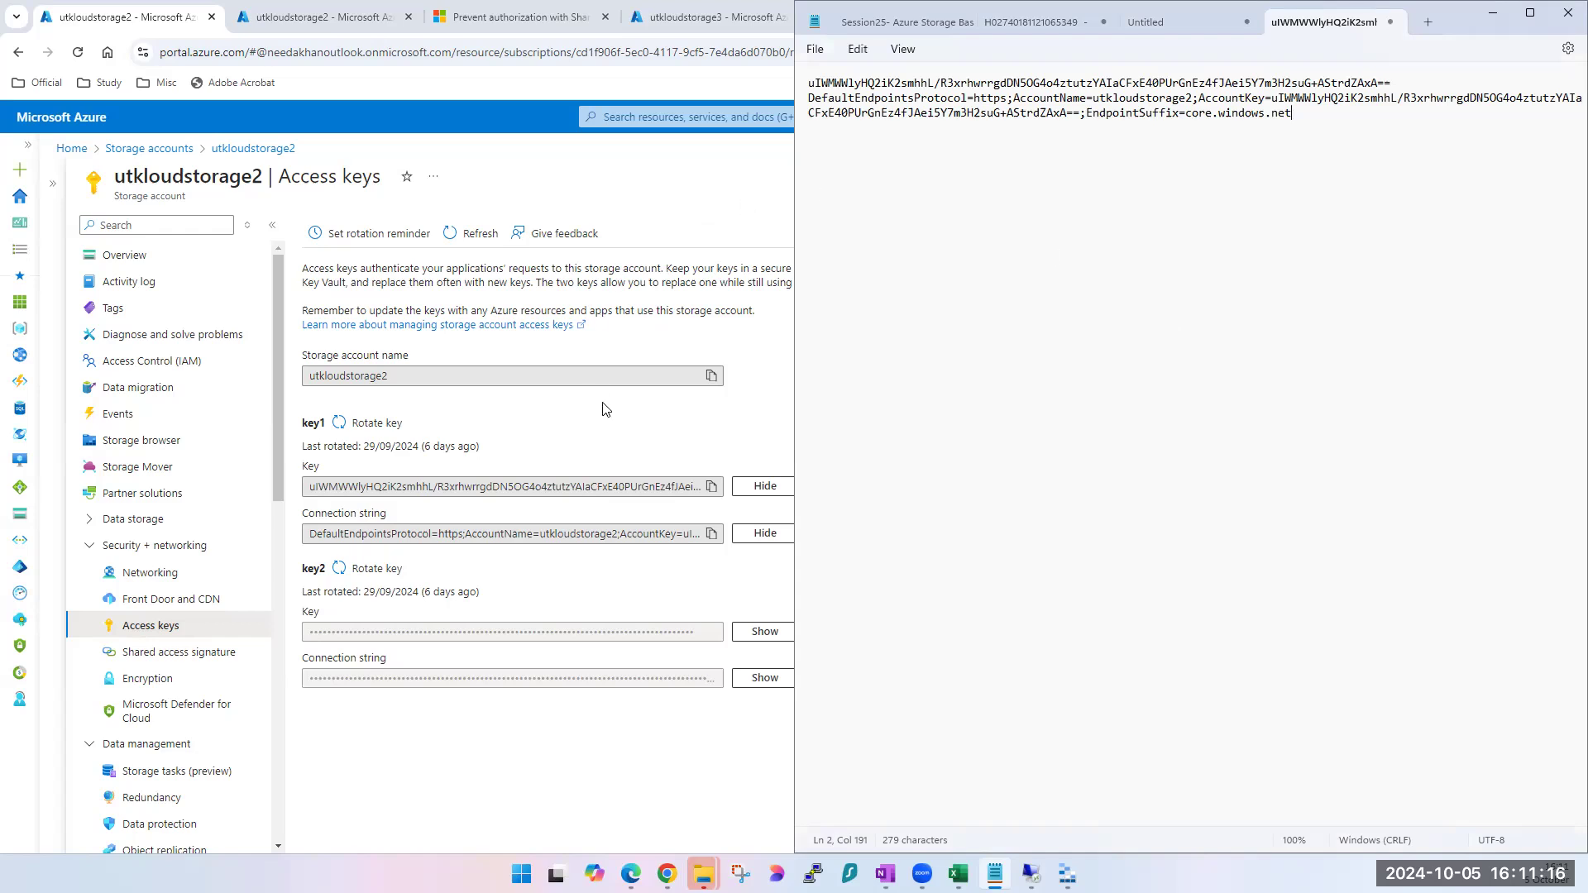
pyautogui.click(605, 425)
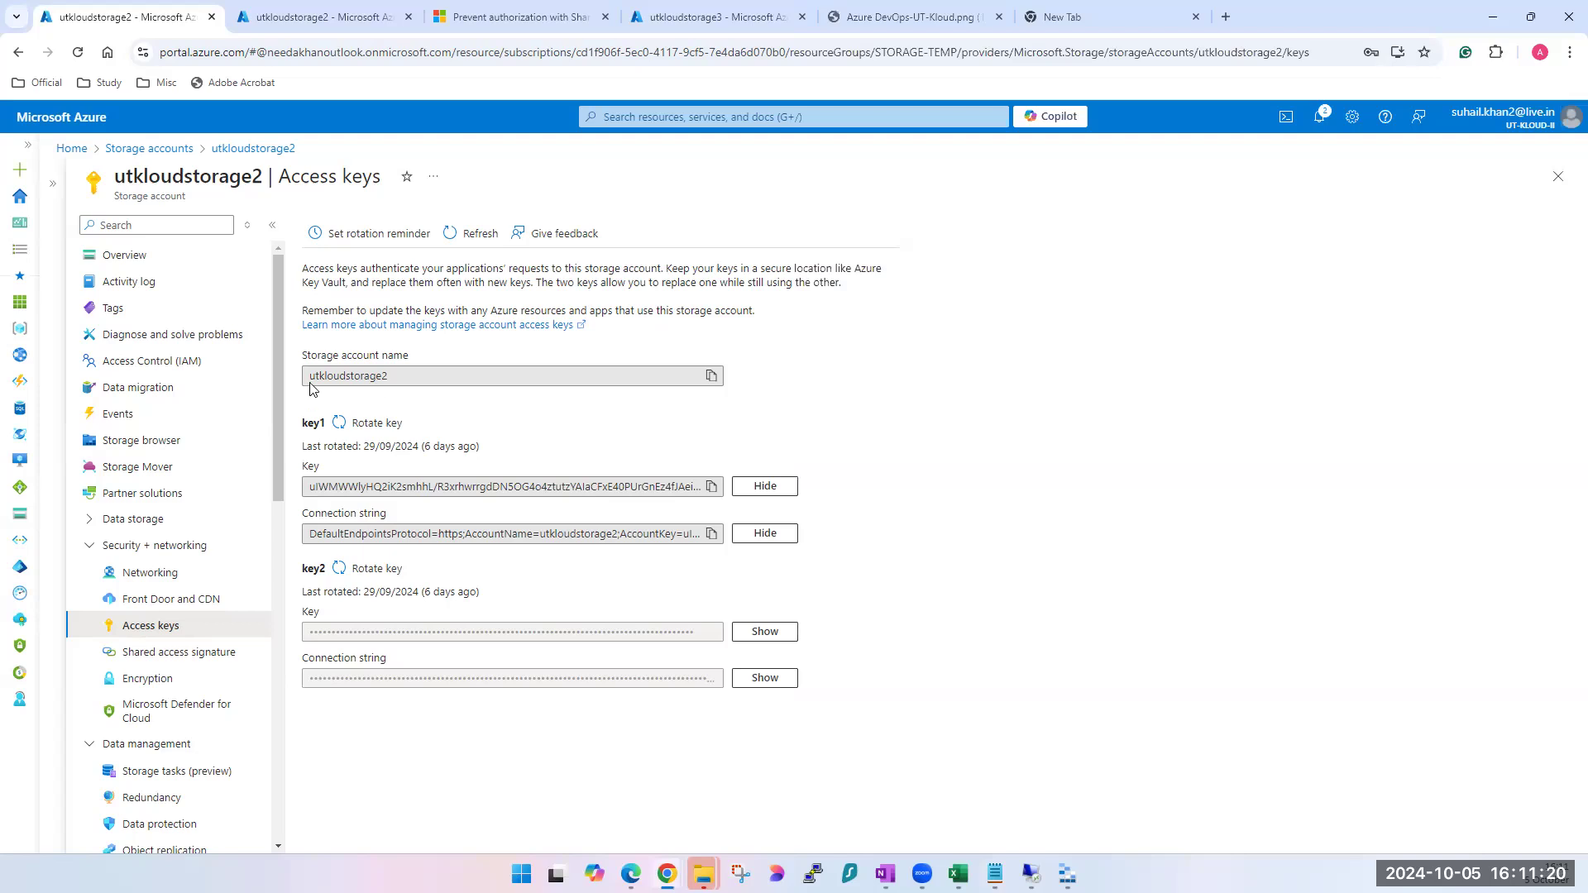
pyautogui.doubleClick(139, 199)
# In Storage Explorer, attach a storage account using the Connection string (Key or SAS) method
pyautogui.click(1067, 873)
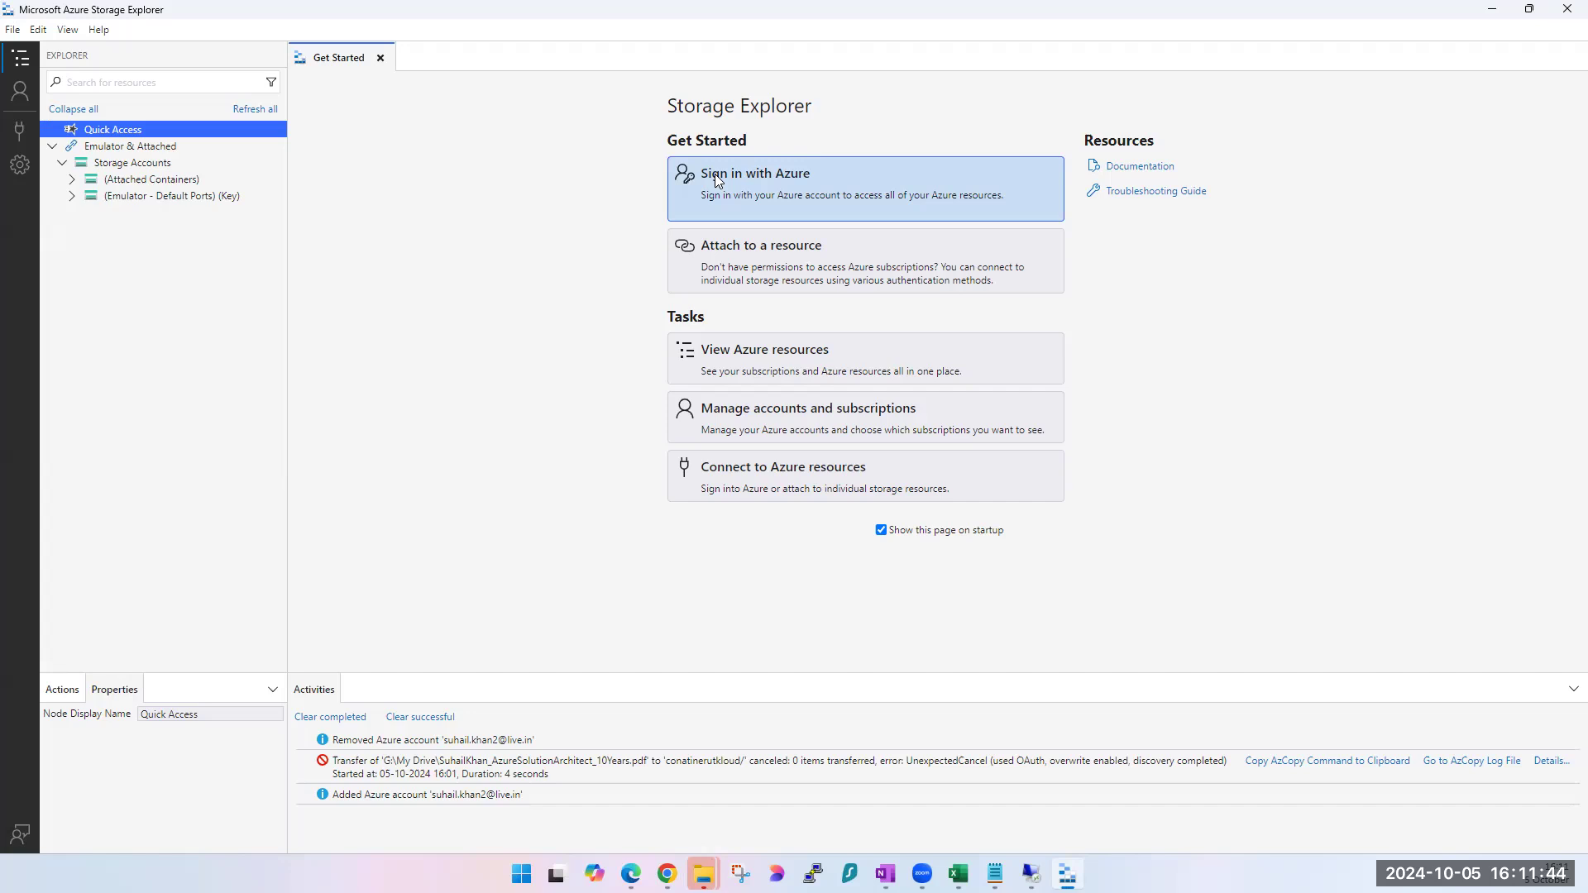
pyautogui.click(761, 248)
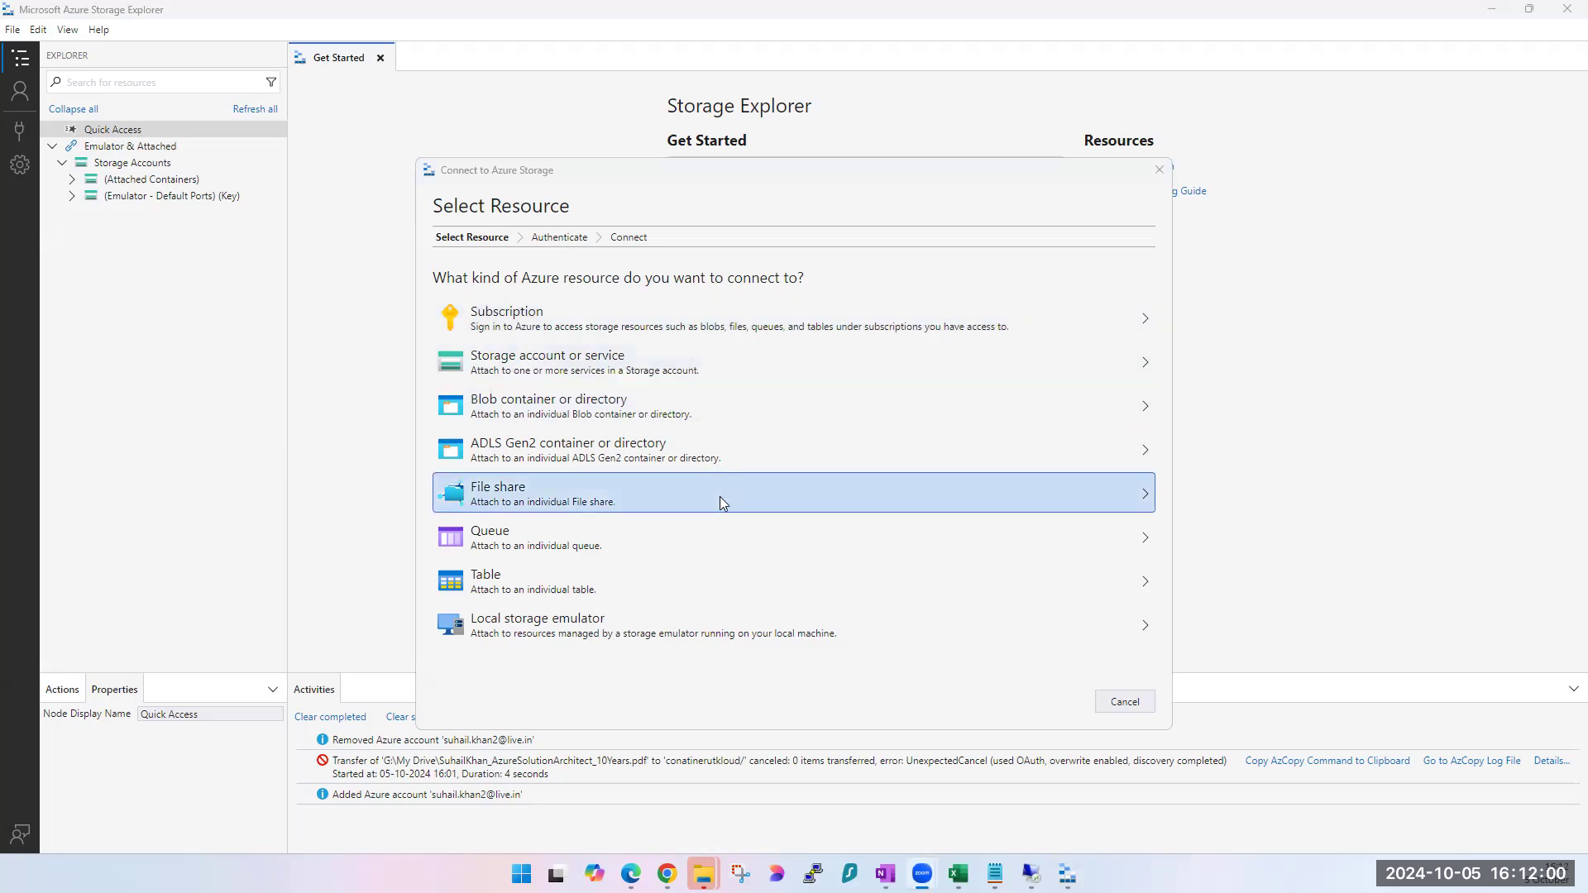
pyautogui.click(618, 380)
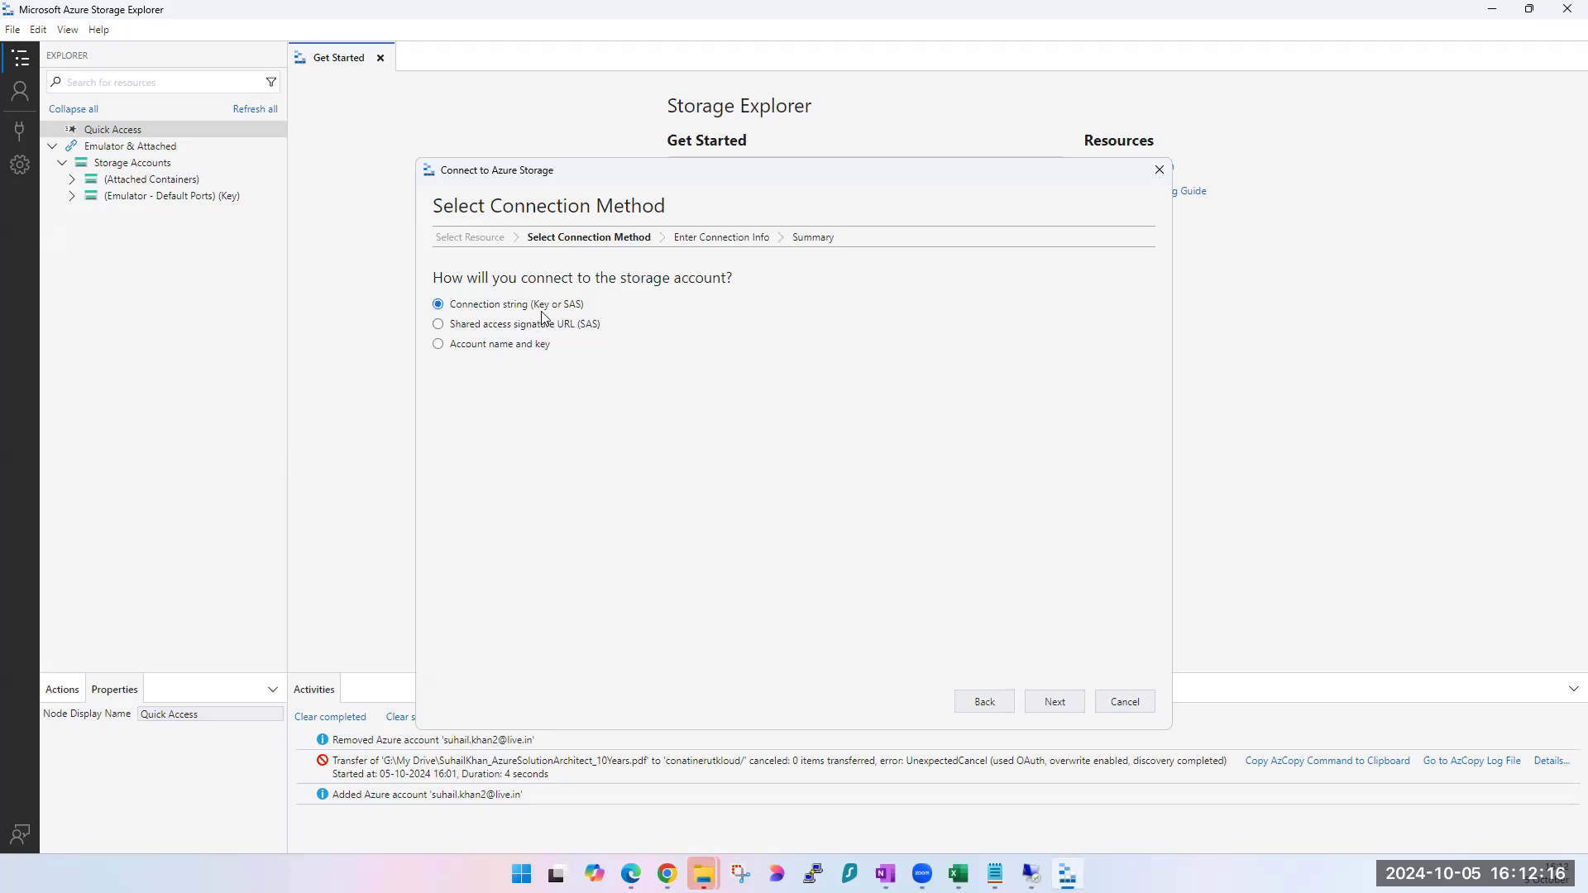
pyautogui.click(1047, 701)
pyautogui.click(487, 290)
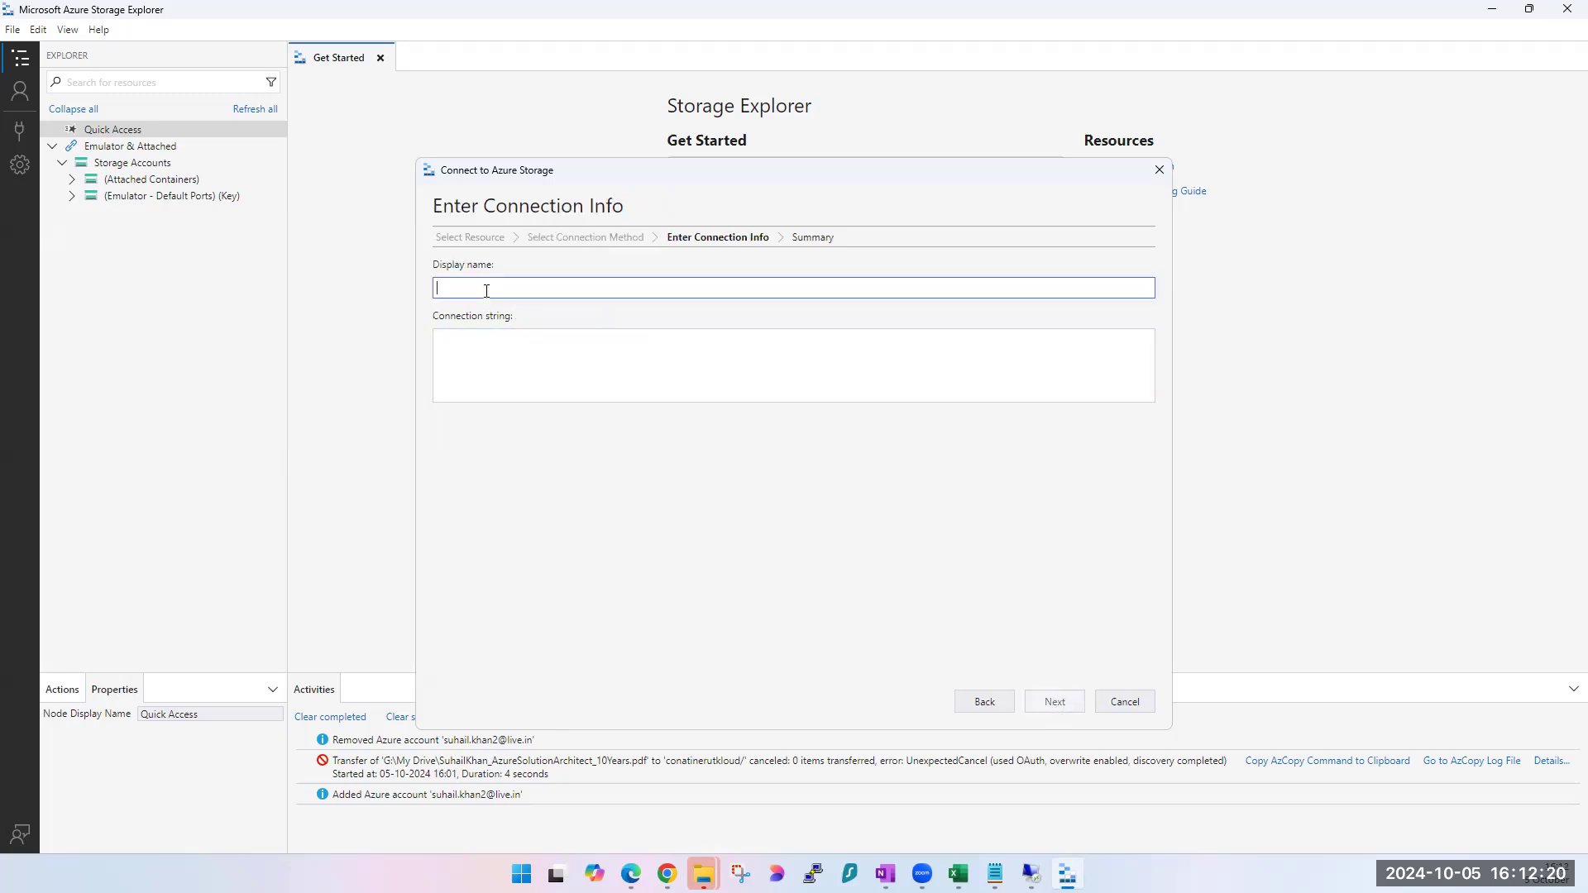
# Enter UTKLOUD PROJECT as the connection's display name
pyautogui.write('UTKLOUD PROJECT')
# Paste utkloudstorage2's connection string from Notepad into the Connection string box
pyautogui.click(549, 386)
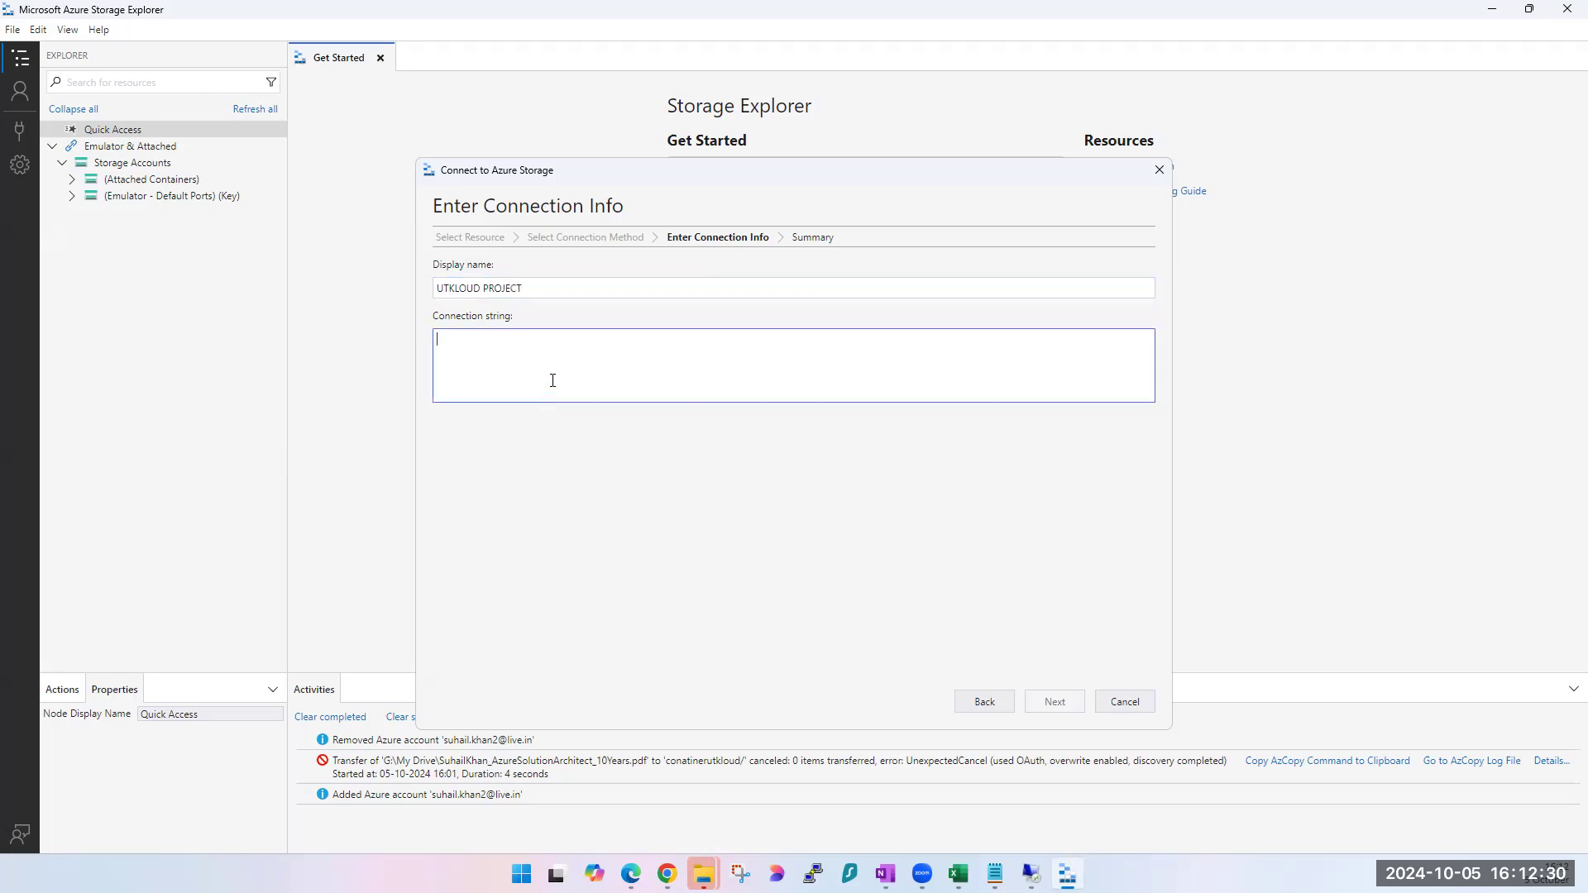
pyautogui.click(995, 874)
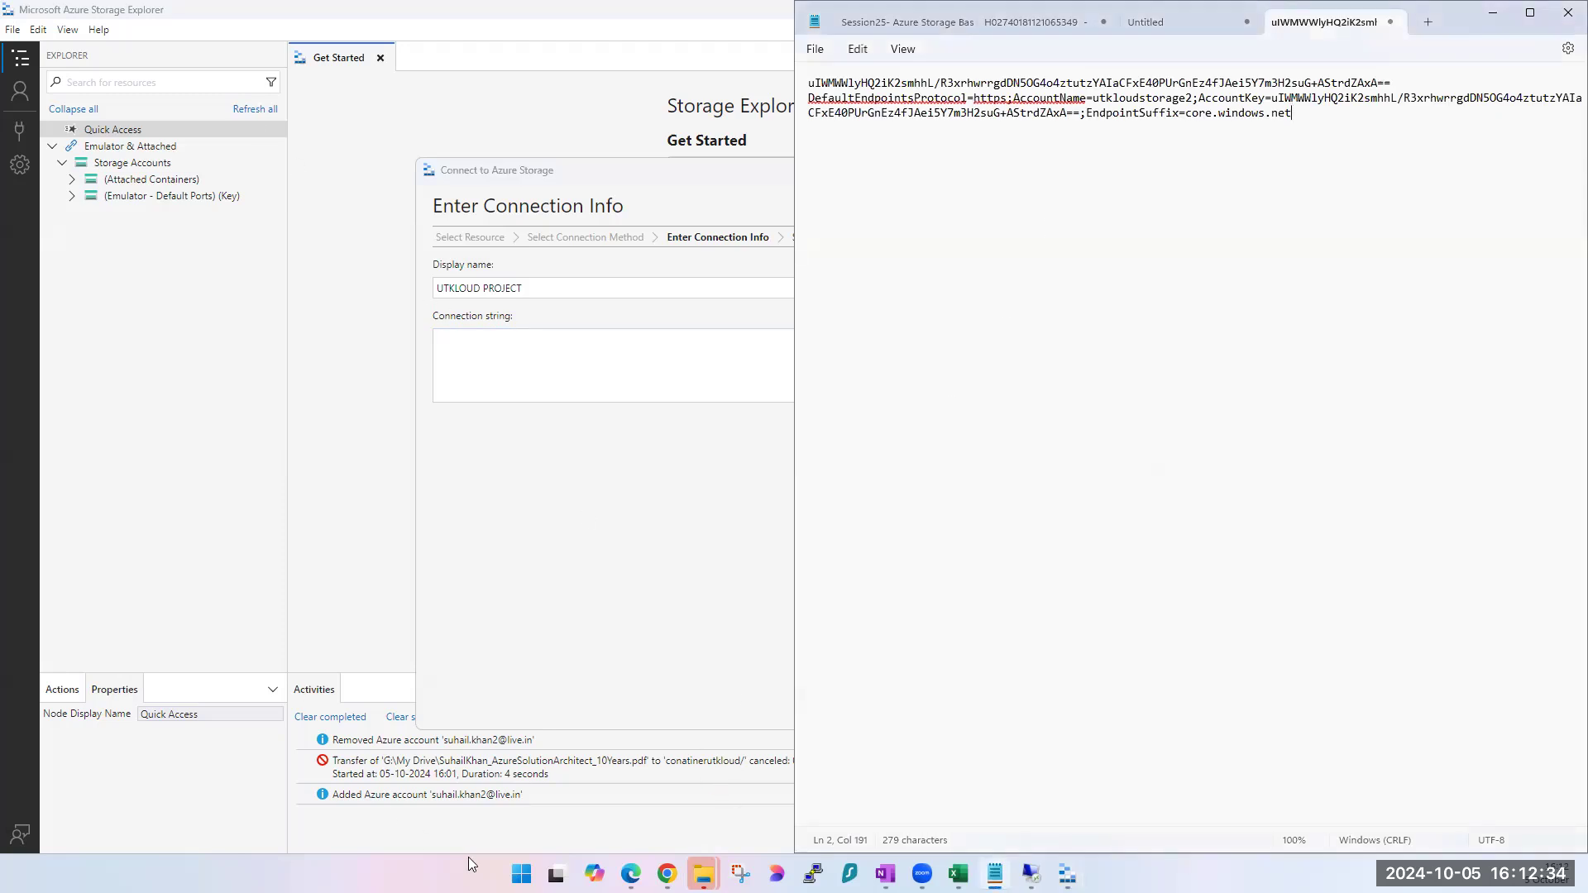
pyautogui.moveTo(667, 873)
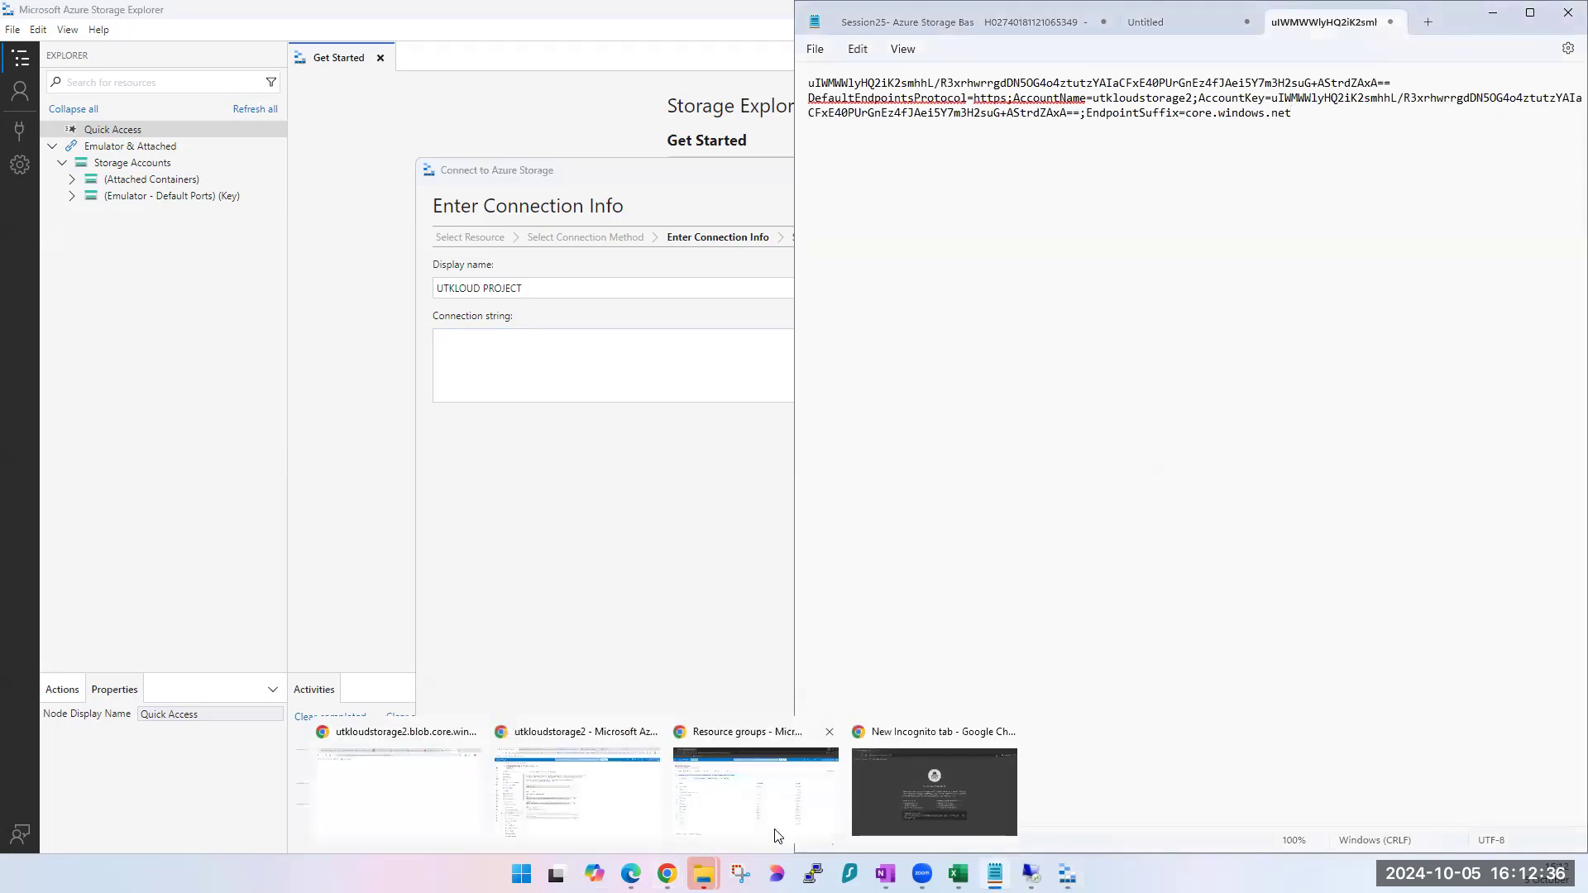
pyautogui.click(588, 828)
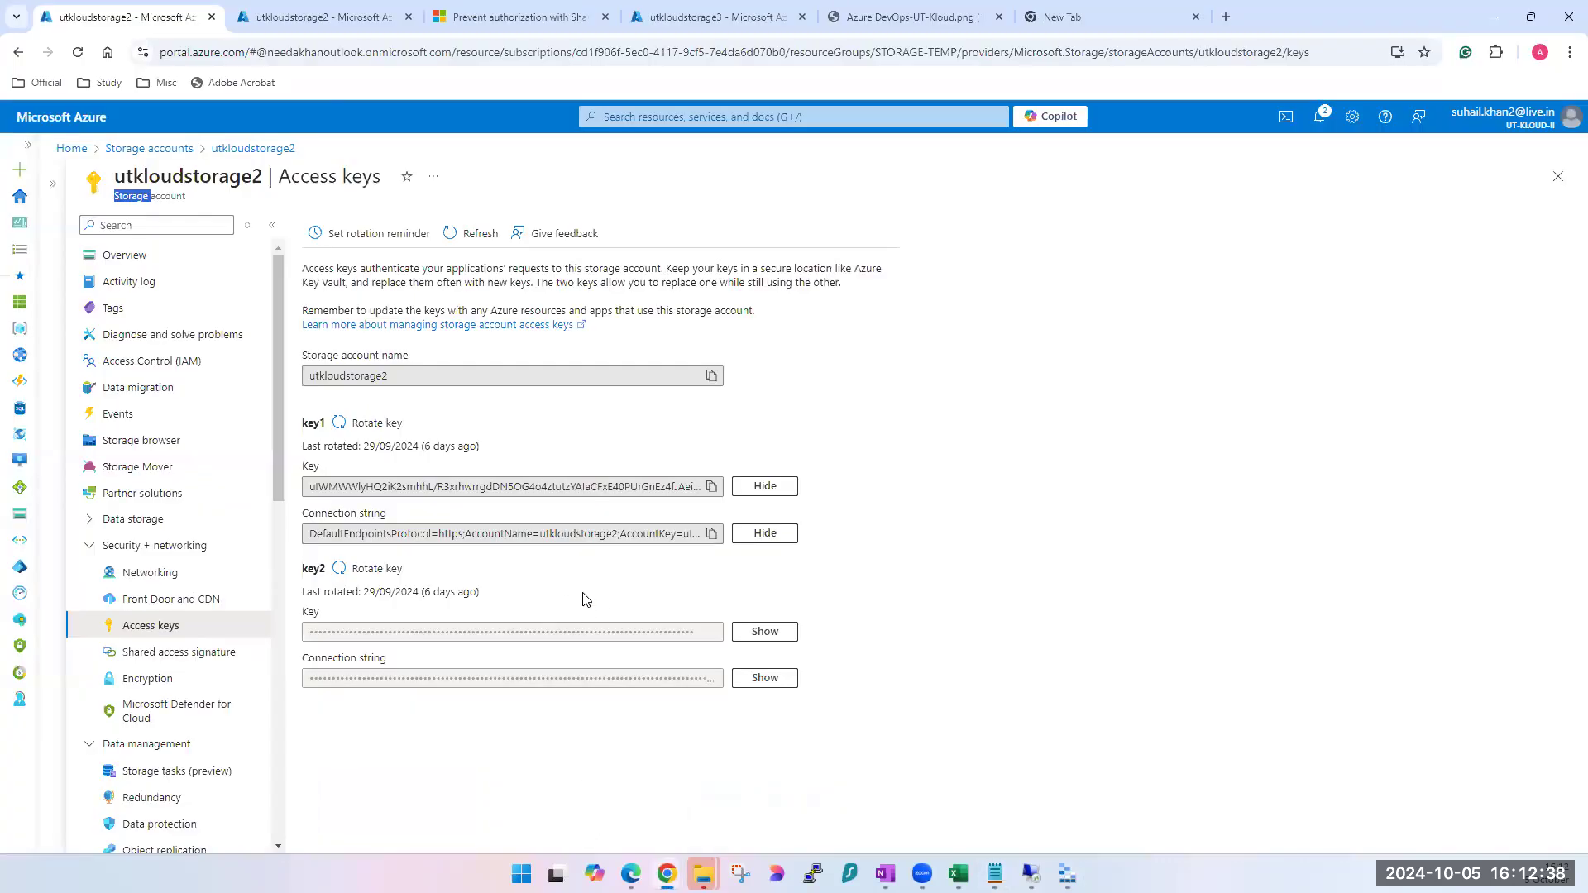
pyautogui.click(1491, 17)
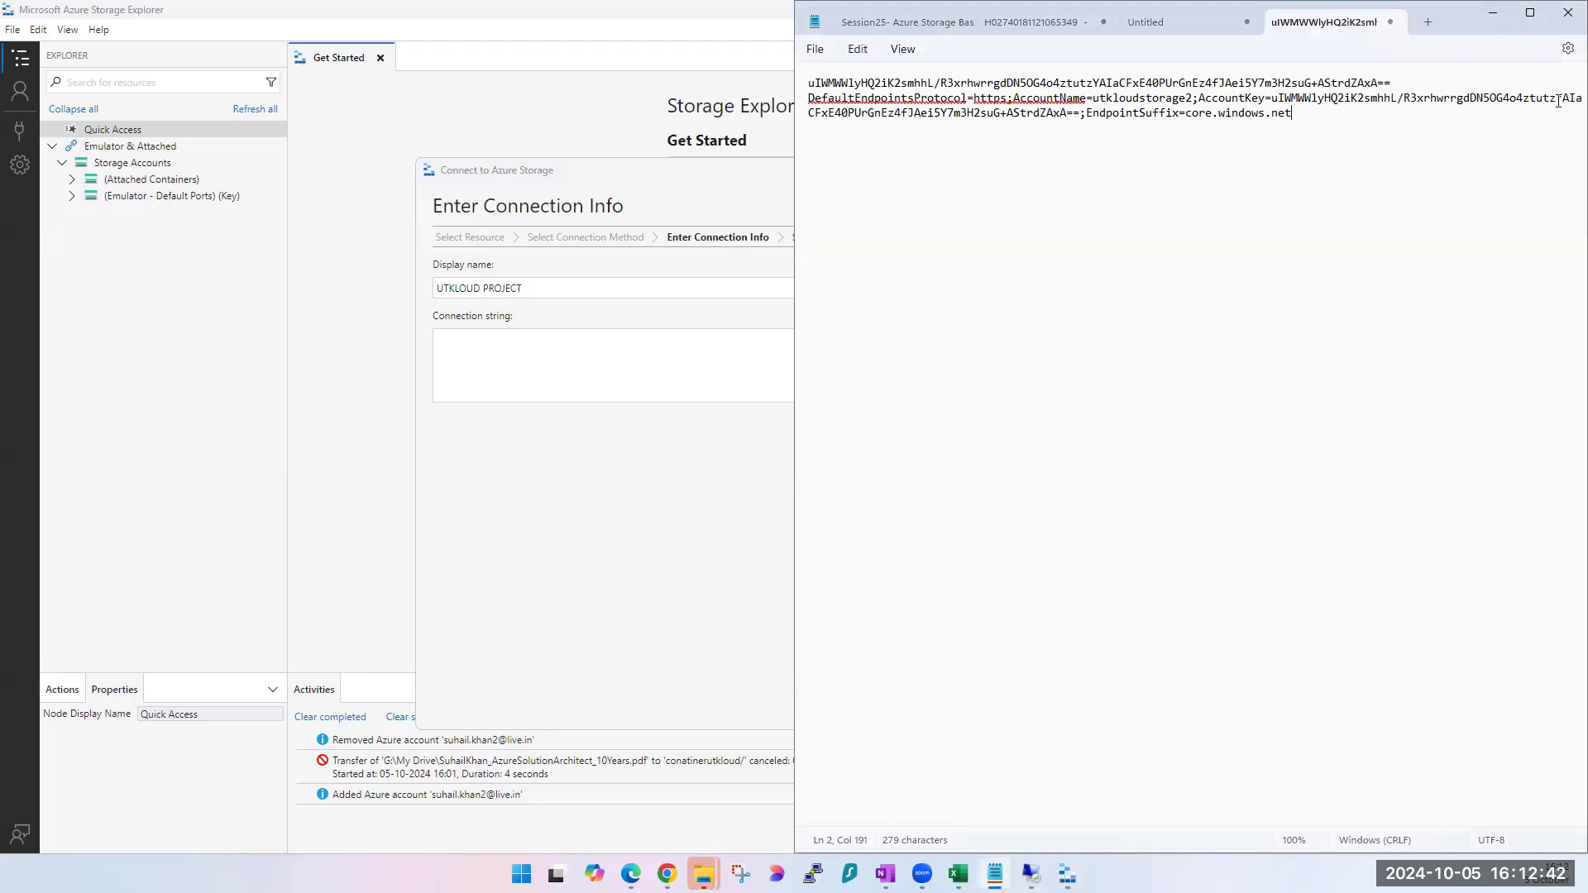
pyautogui.click(514, 365)
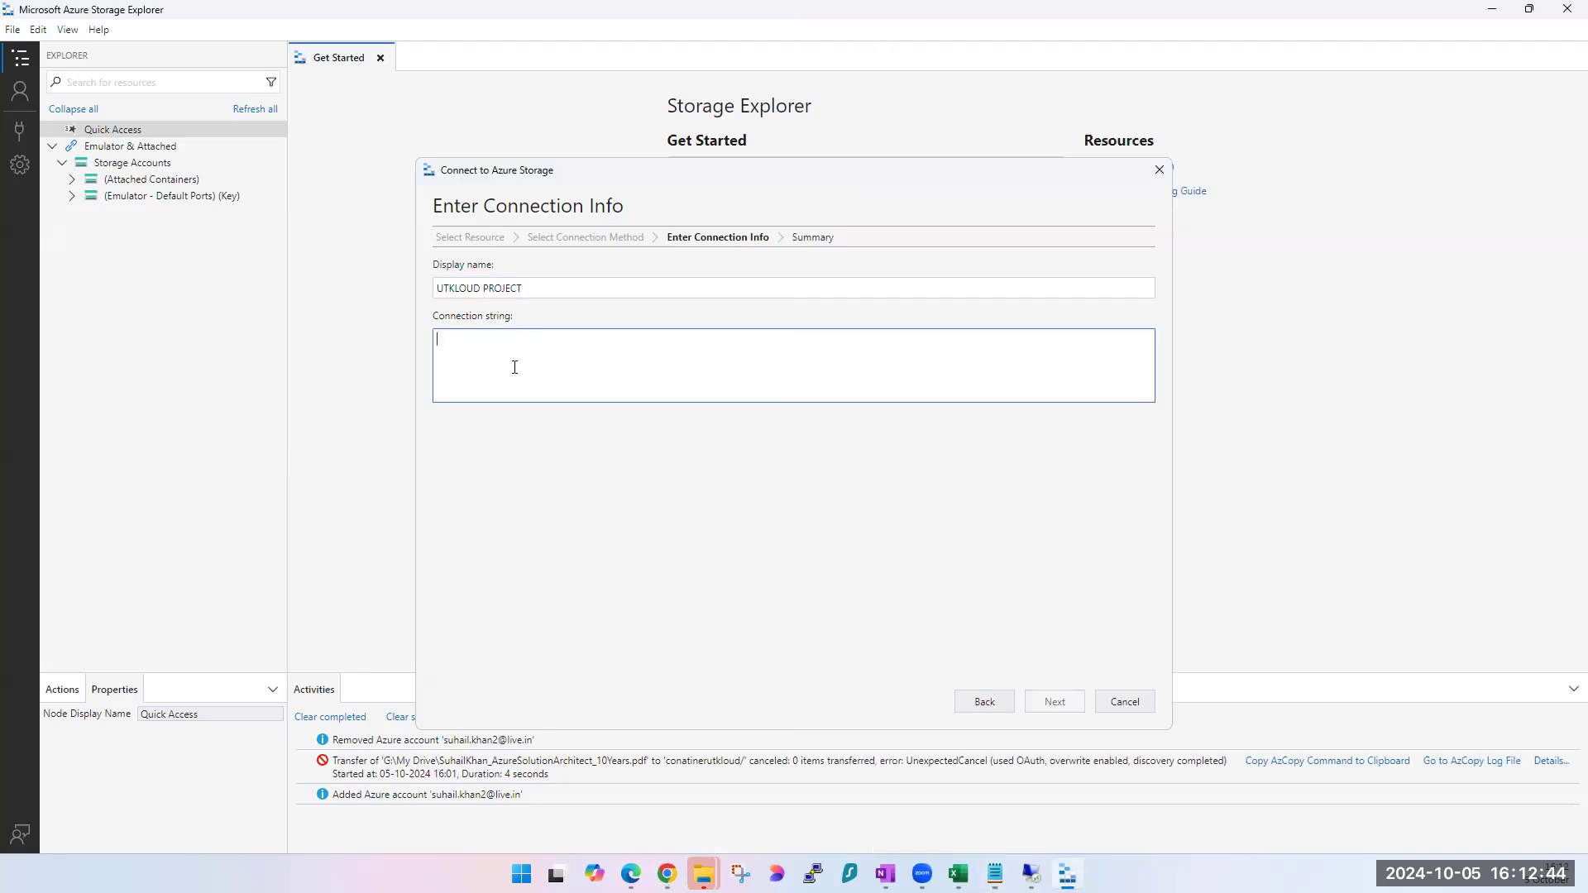
# Review the summary showing display name UTKLOUD PROJECT and account utkloudstorage2
pyautogui.click(1055, 702)
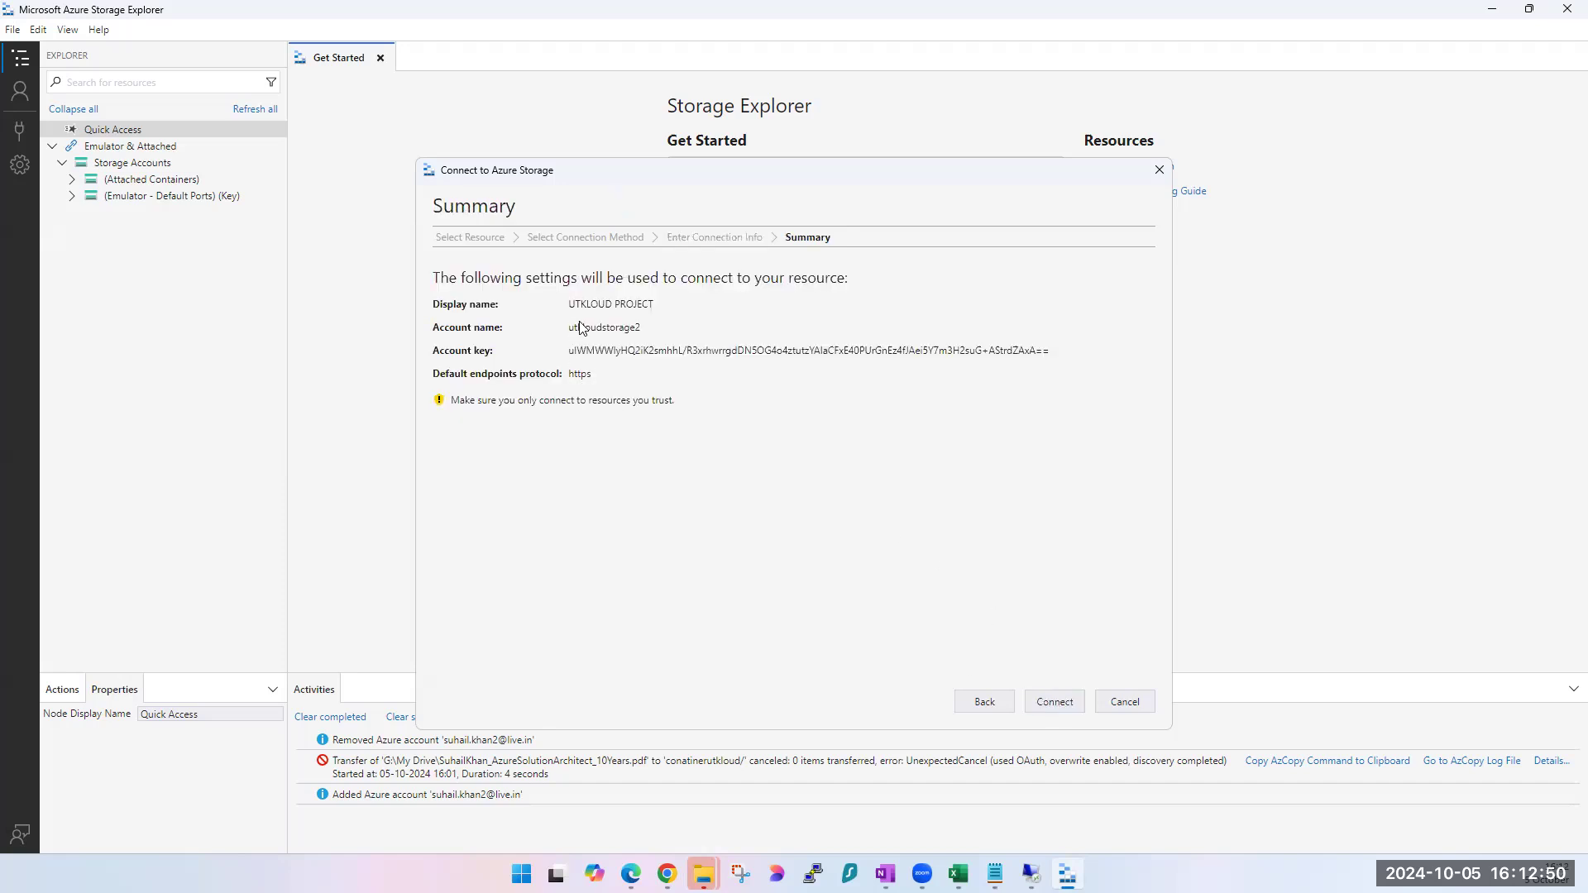
pyautogui.tripleClick(607, 302)
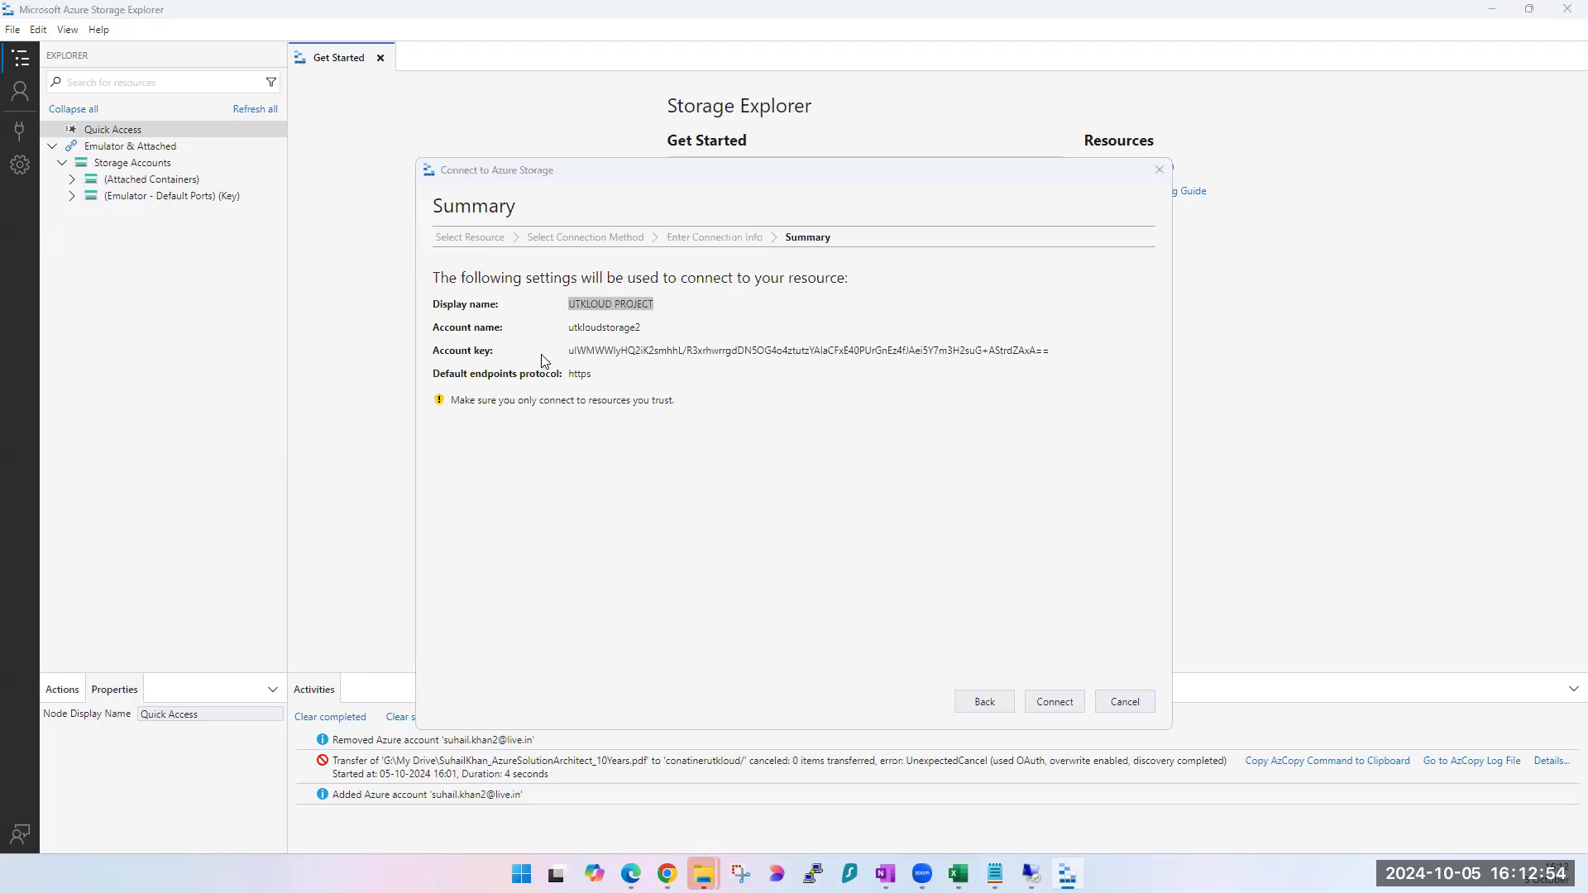
pyautogui.tripleClick(602, 329)
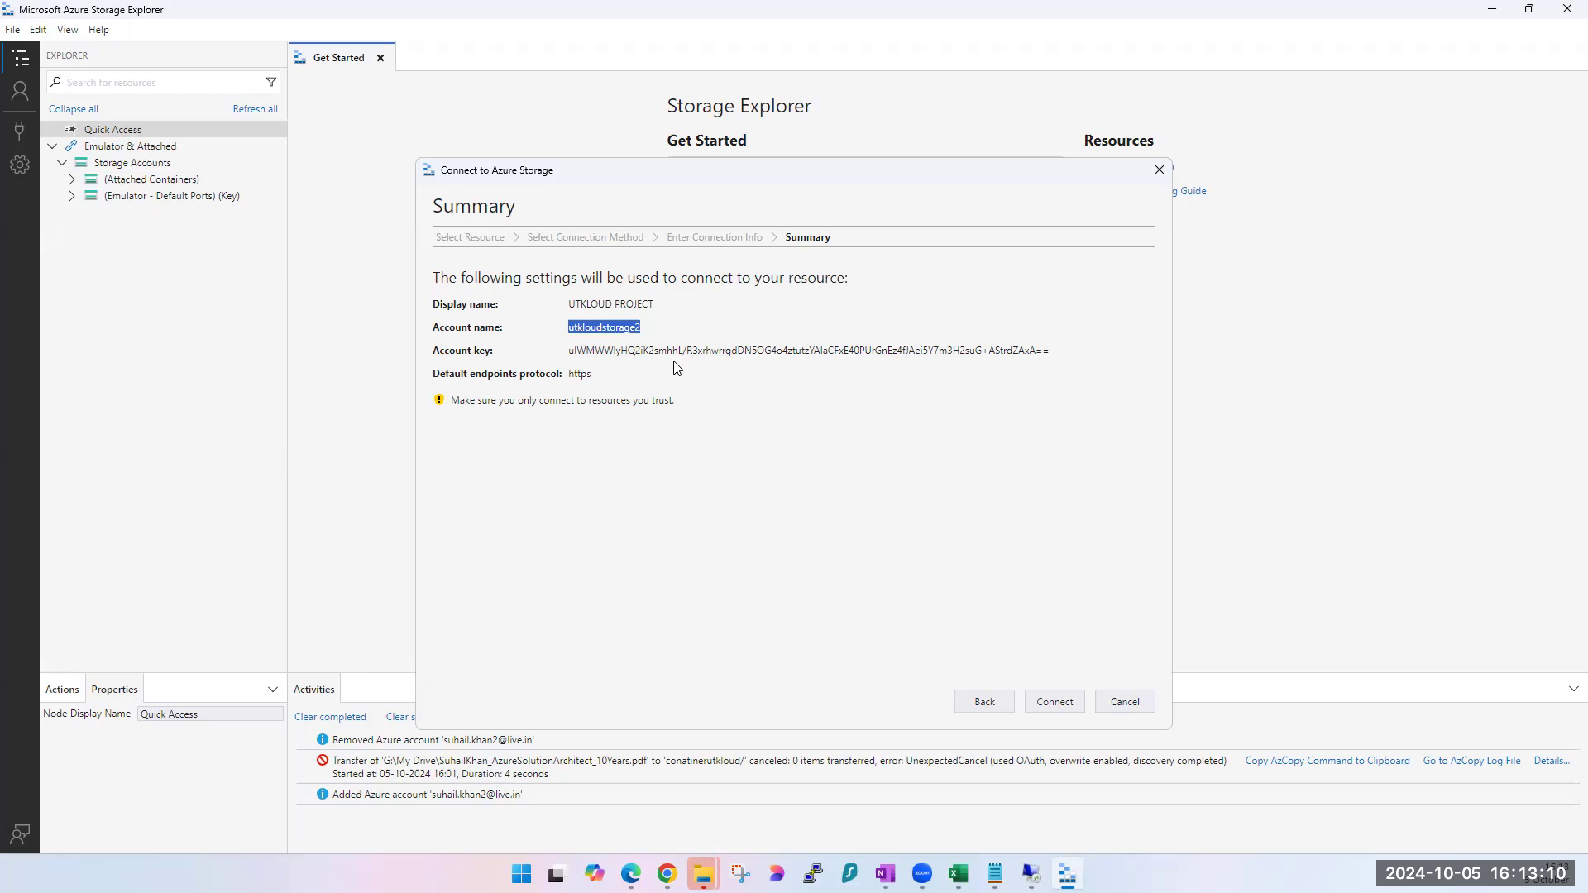
pyautogui.click(601, 328)
# Connect UTKLOUD PROJECT and browse its utkfileshare2 and utkloudfileshare file shares
pyautogui.click(1065, 701)
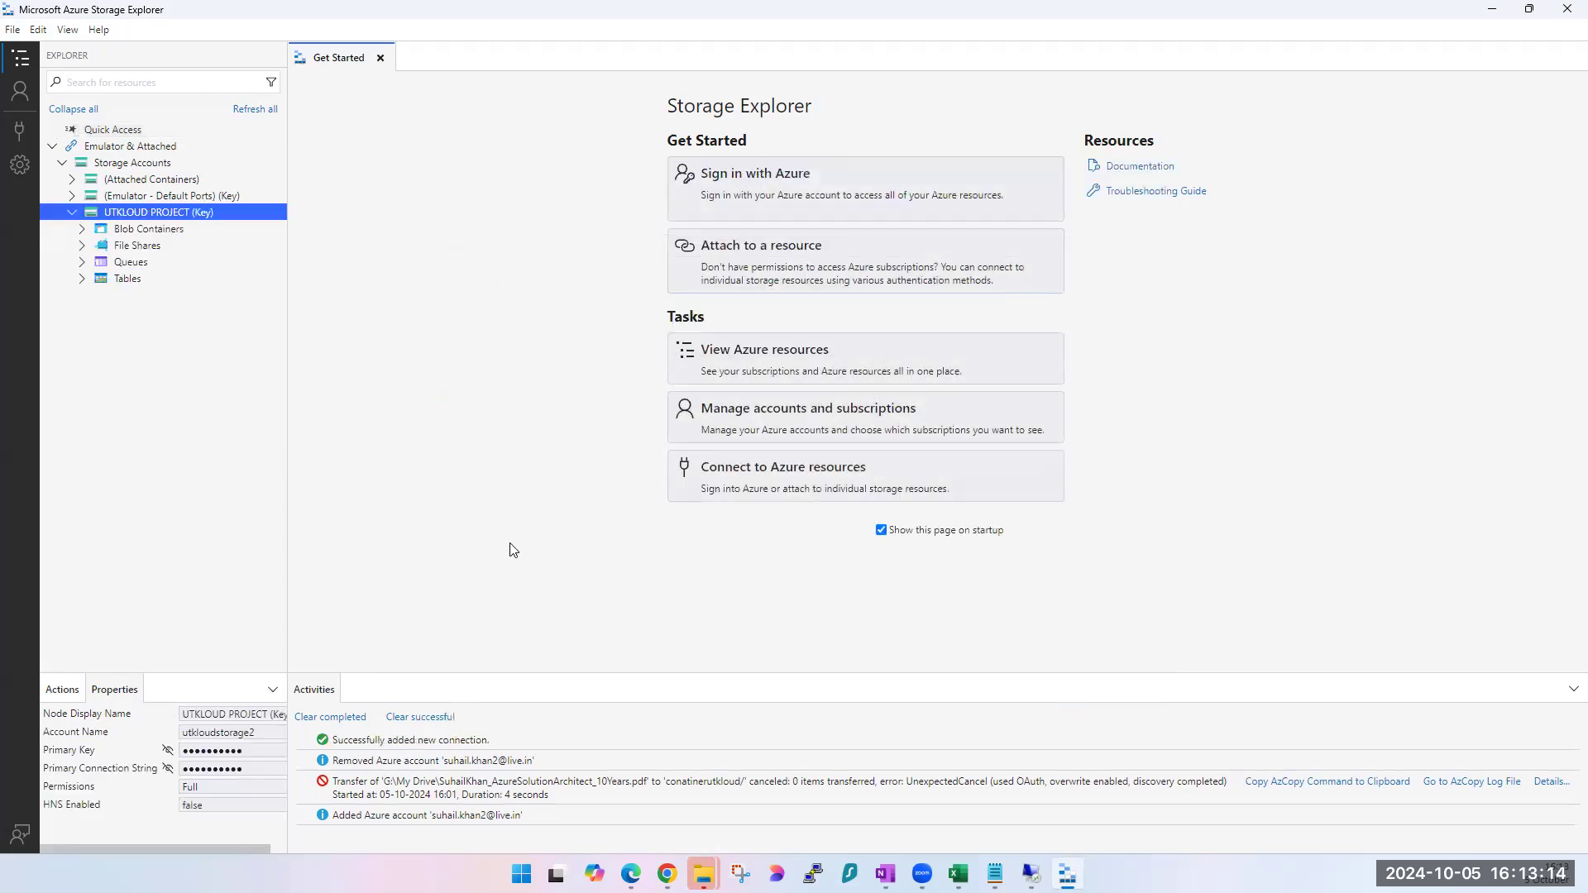
pyautogui.click(154, 234)
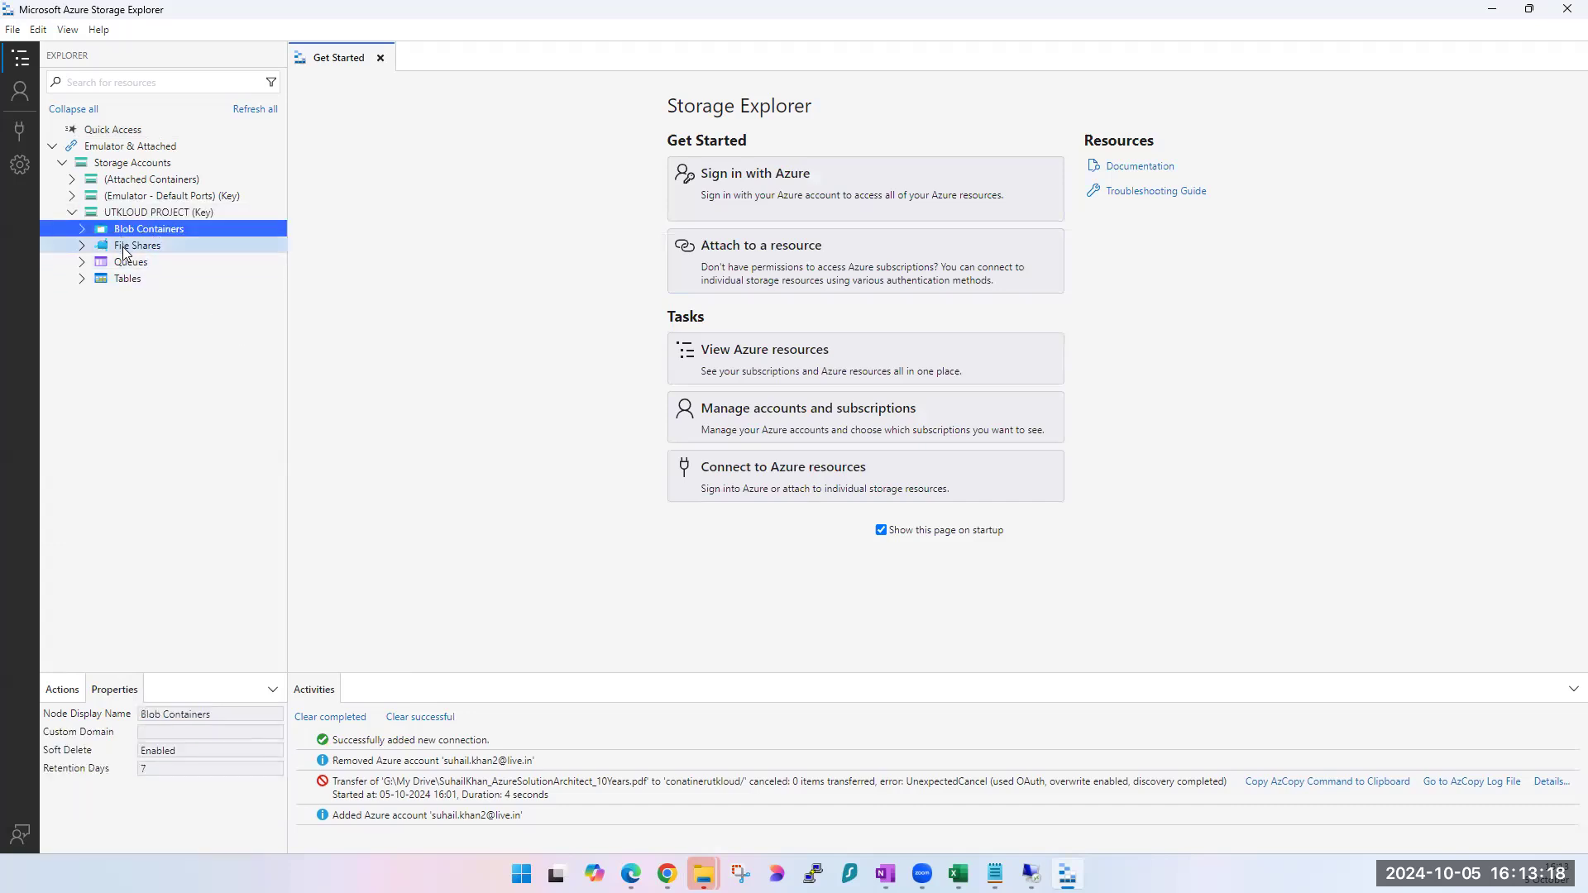
pyautogui.click(126, 251)
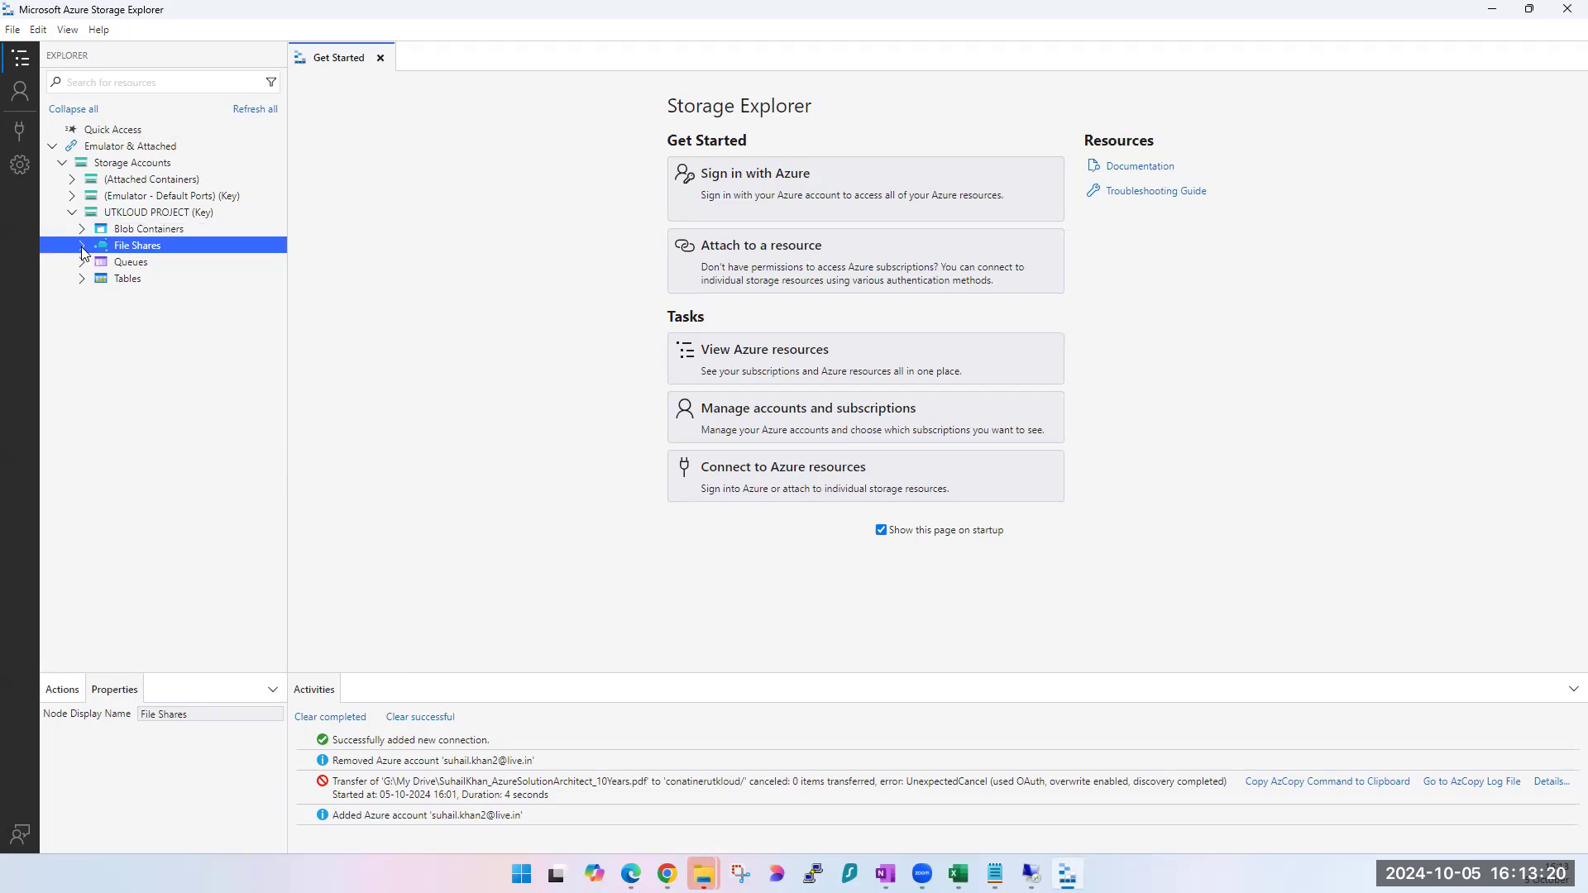
pyautogui.click(82, 246)
pyautogui.click(142, 262)
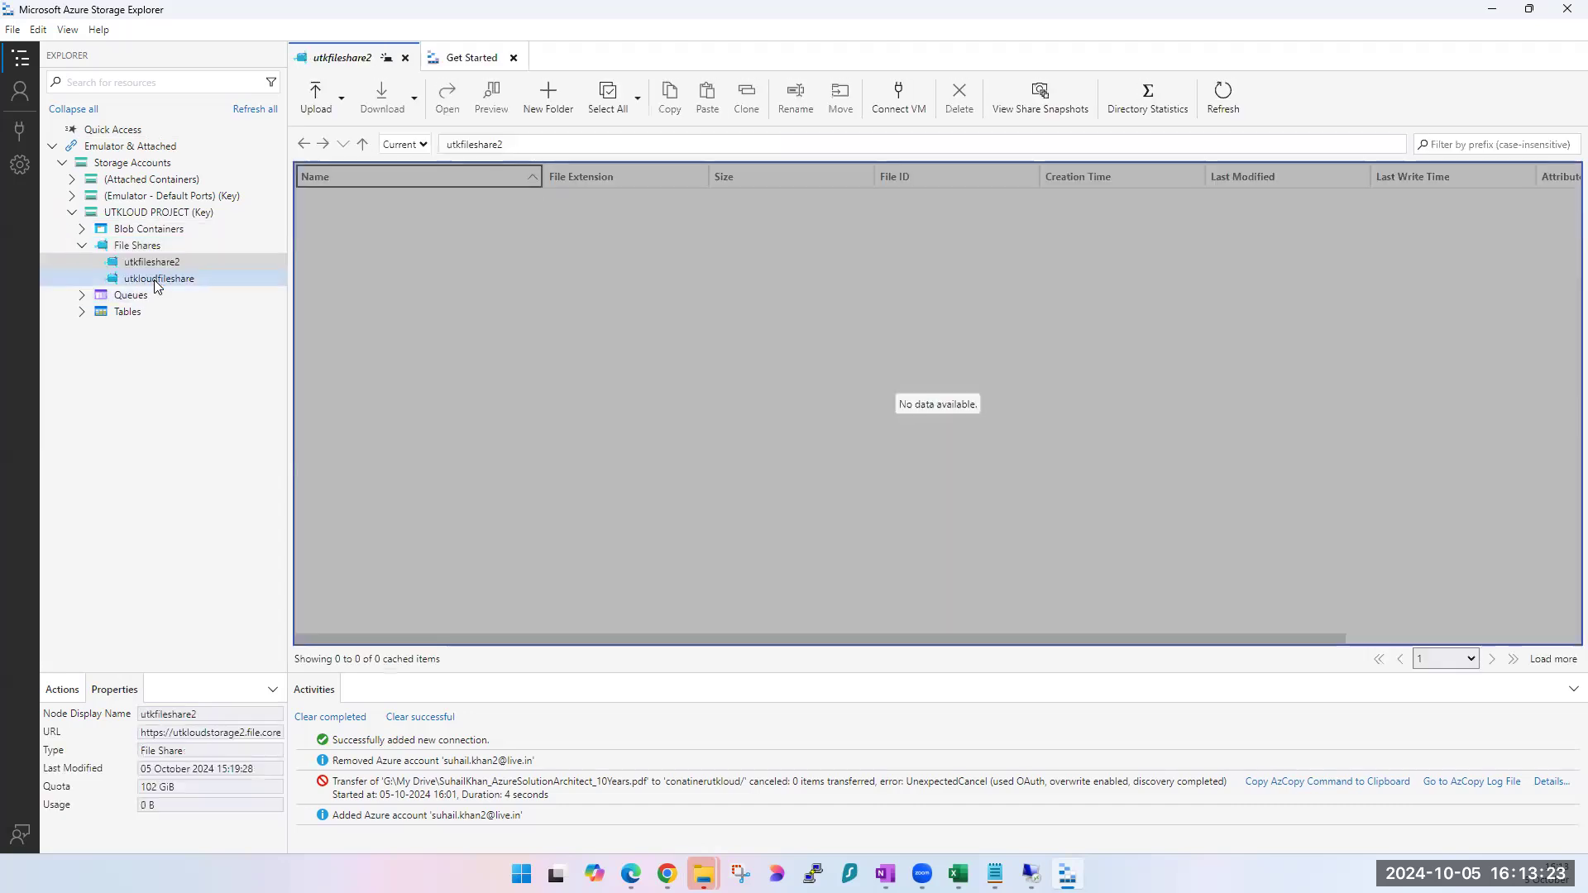
pyautogui.click(157, 281)
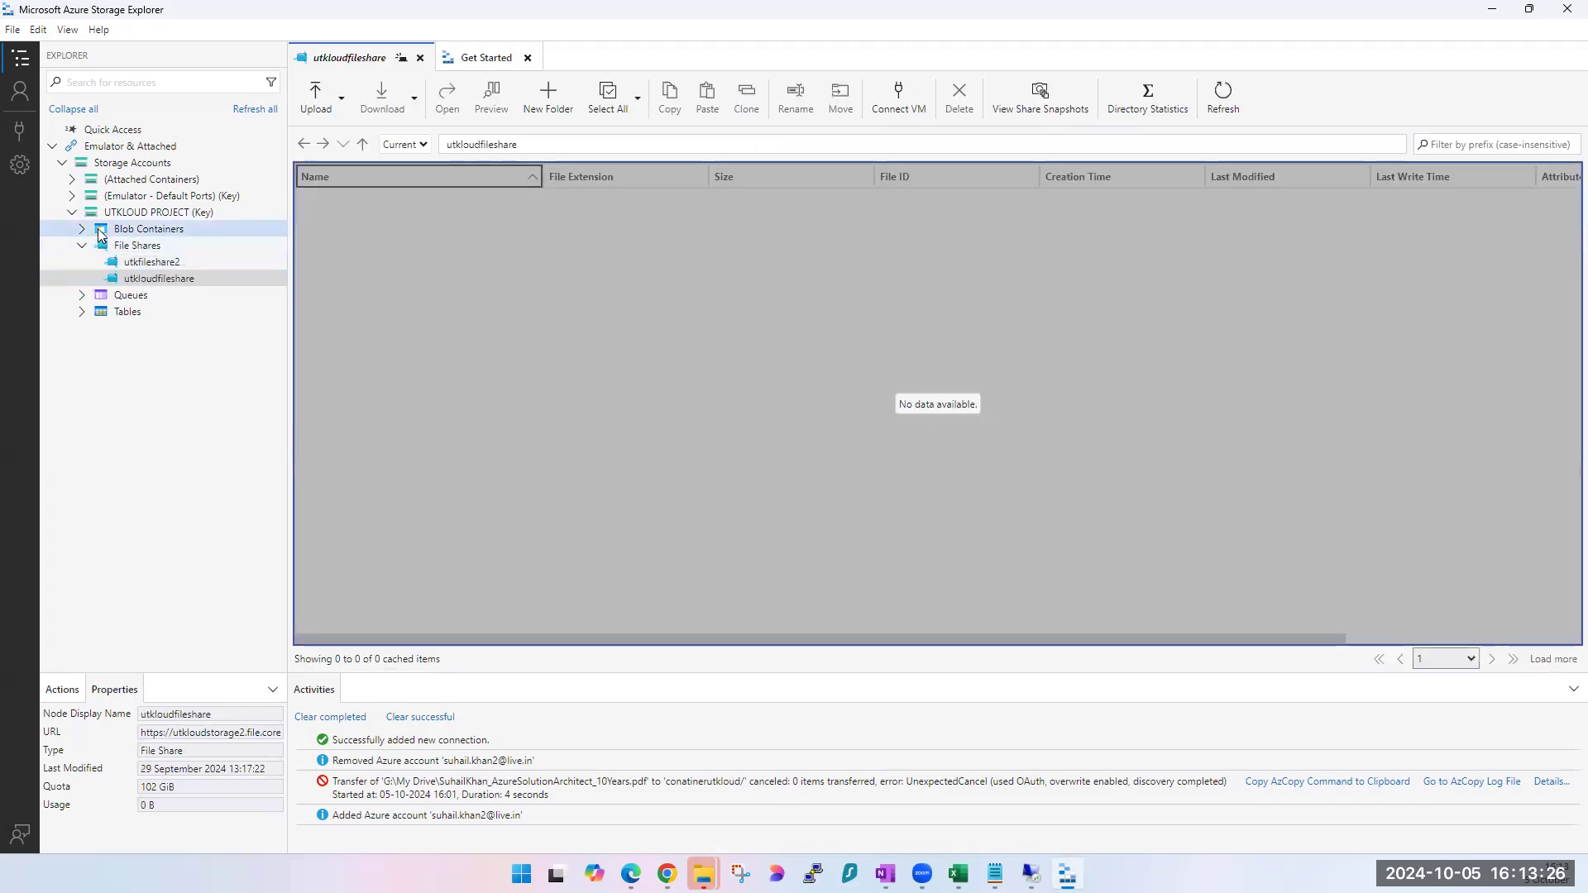
# Expand Blob Containers and open the newcontainer blob list
pyautogui.click(130, 232)
pyautogui.click(83, 230)
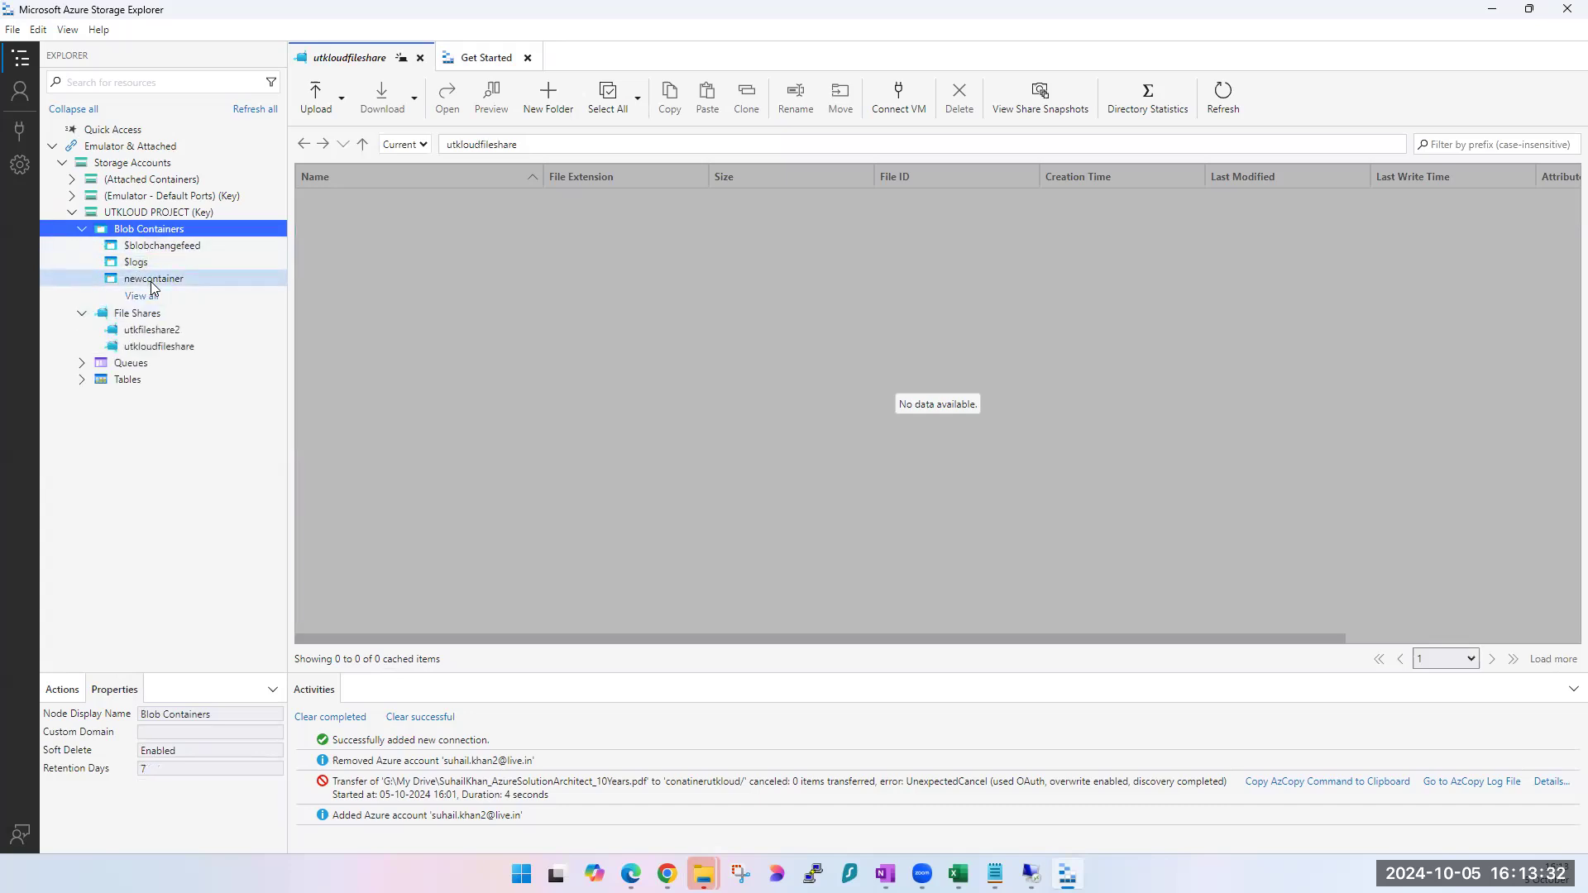
pyautogui.click(152, 280)
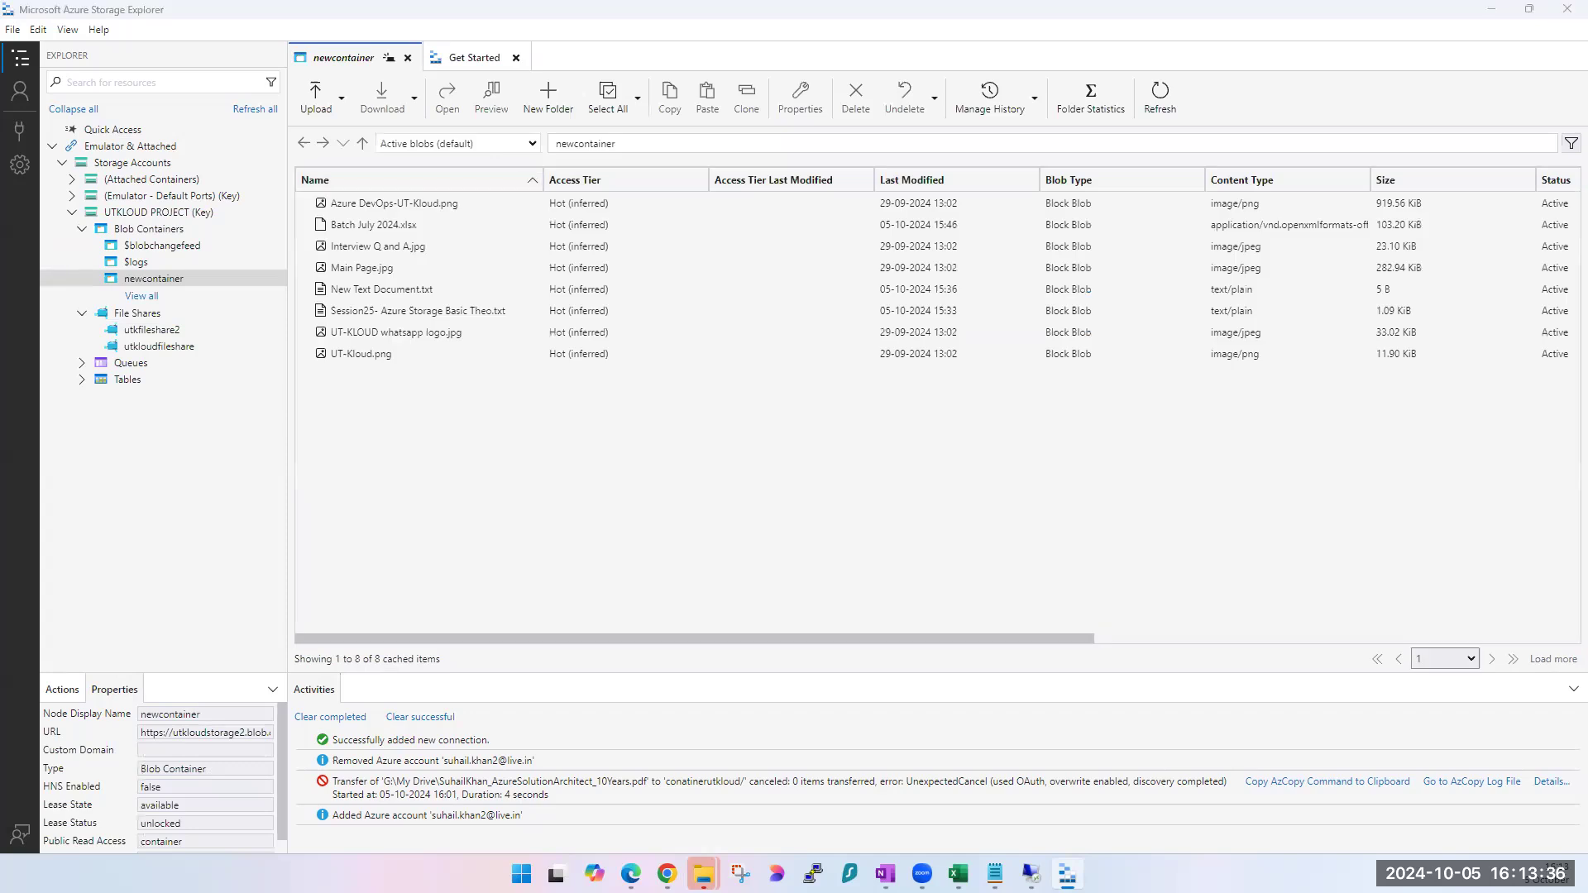
# Select the Azure DevOps-UT-Kloud.png, Main Page.jpg and Interview Q and A.jpg blobs, then switch to the portal
pyautogui.click(563, 202)
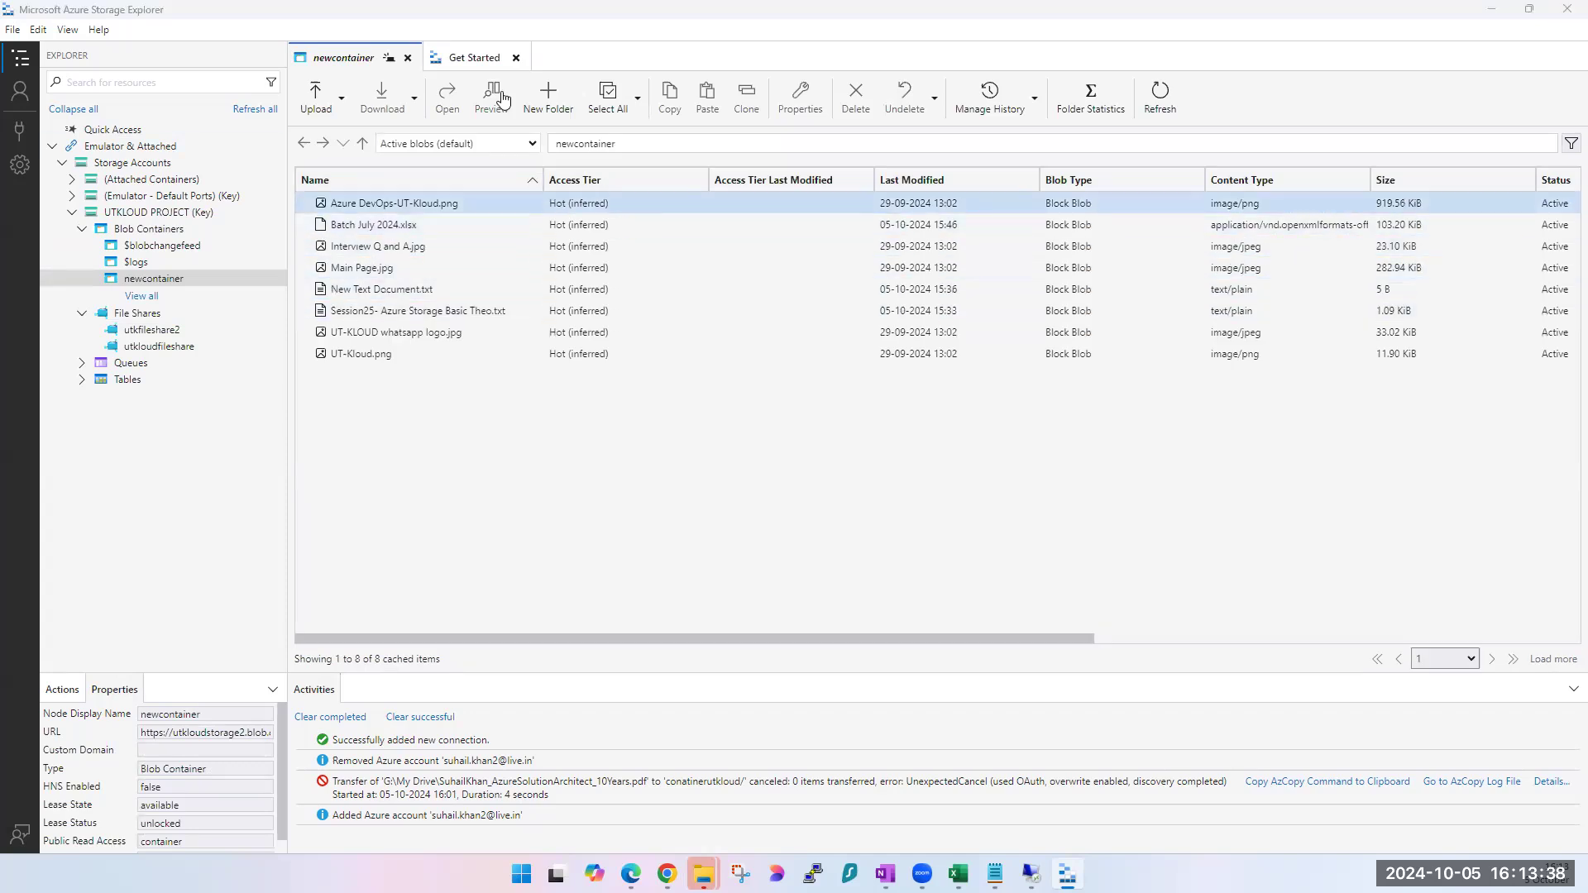
pyautogui.click(436, 268)
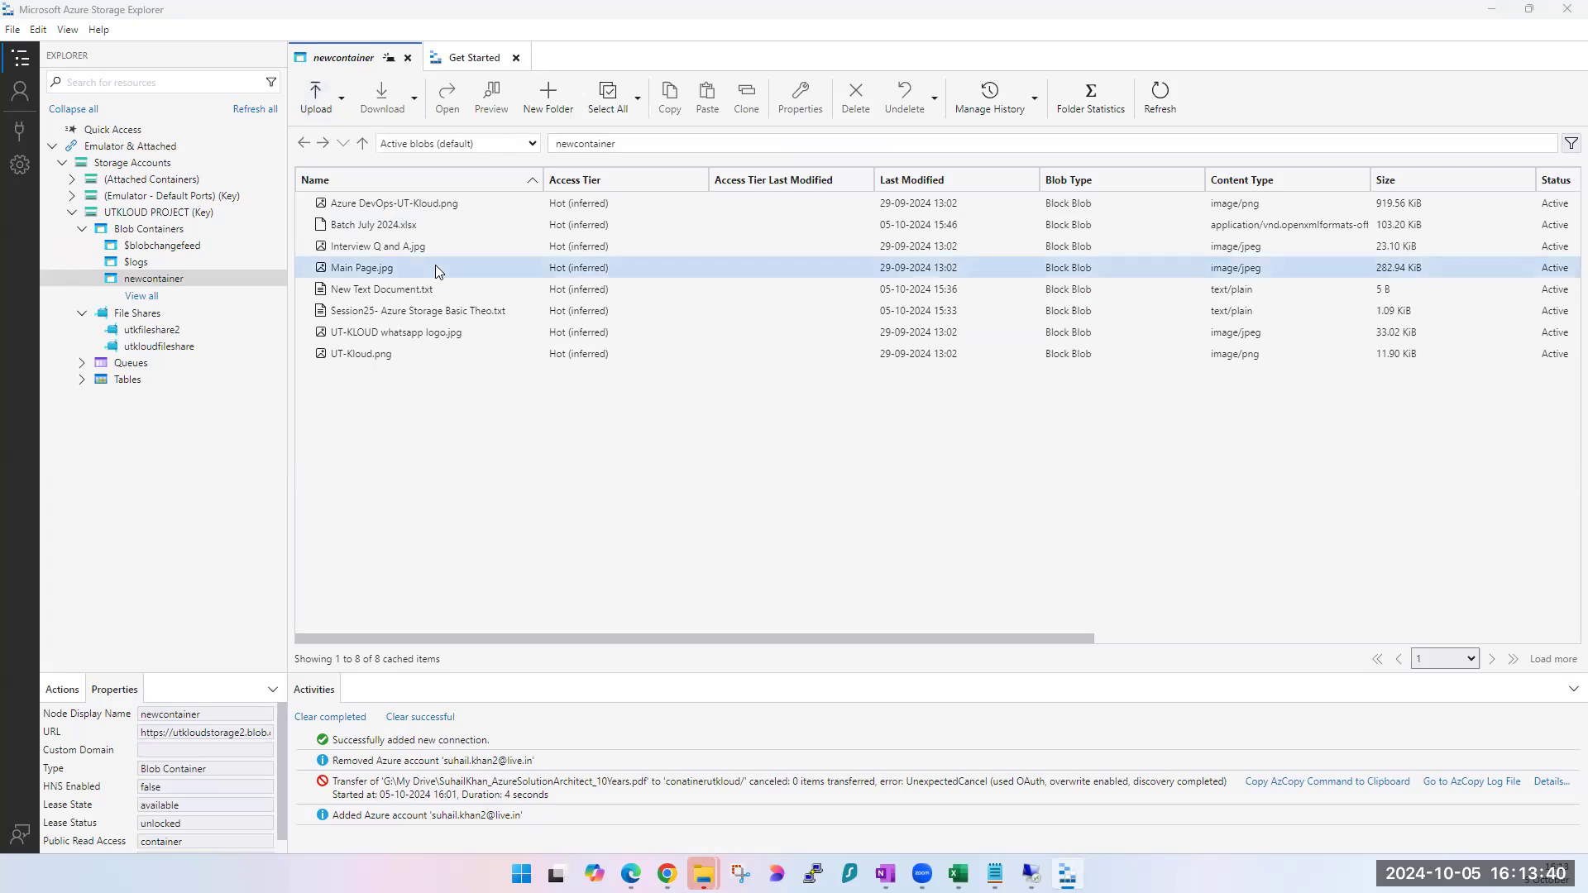
pyautogui.click(624, 247)
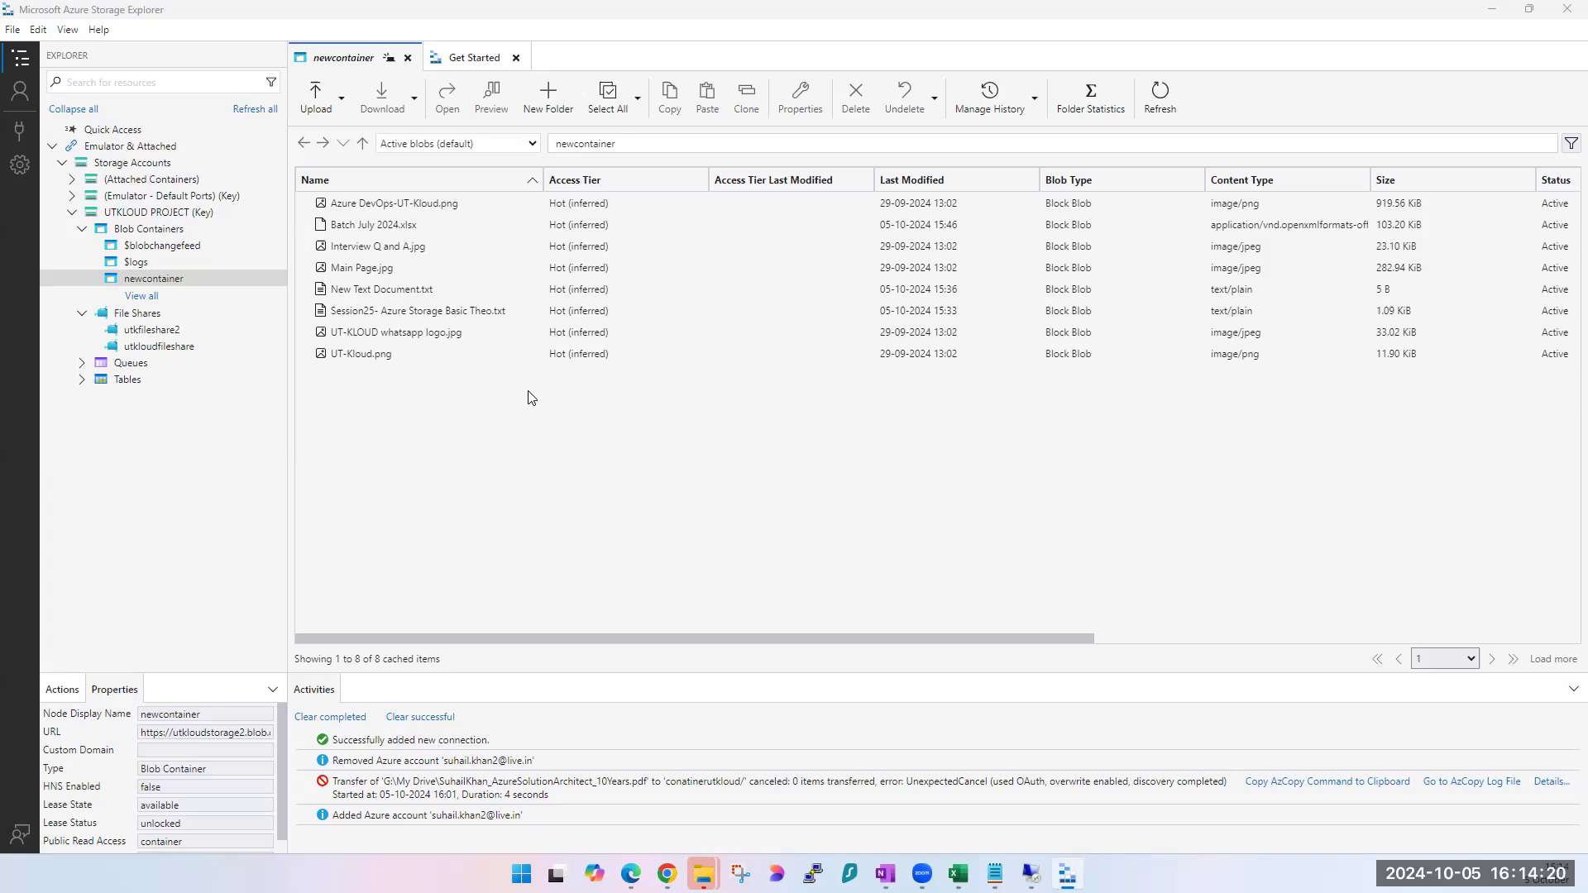
pyautogui.moveTo(667, 877)
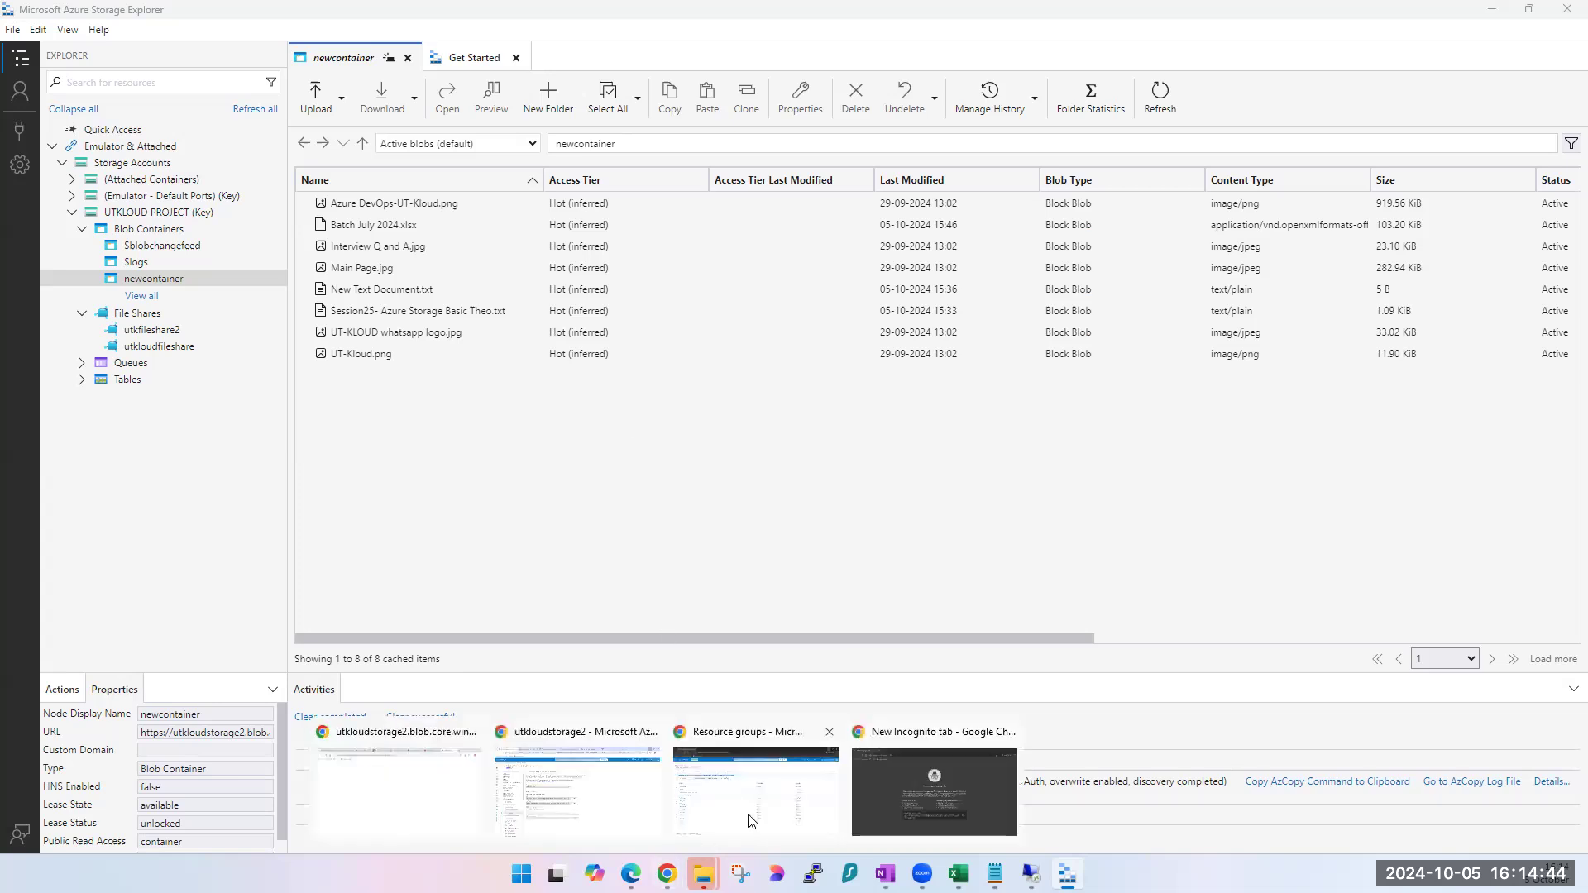
pyautogui.click(592, 798)
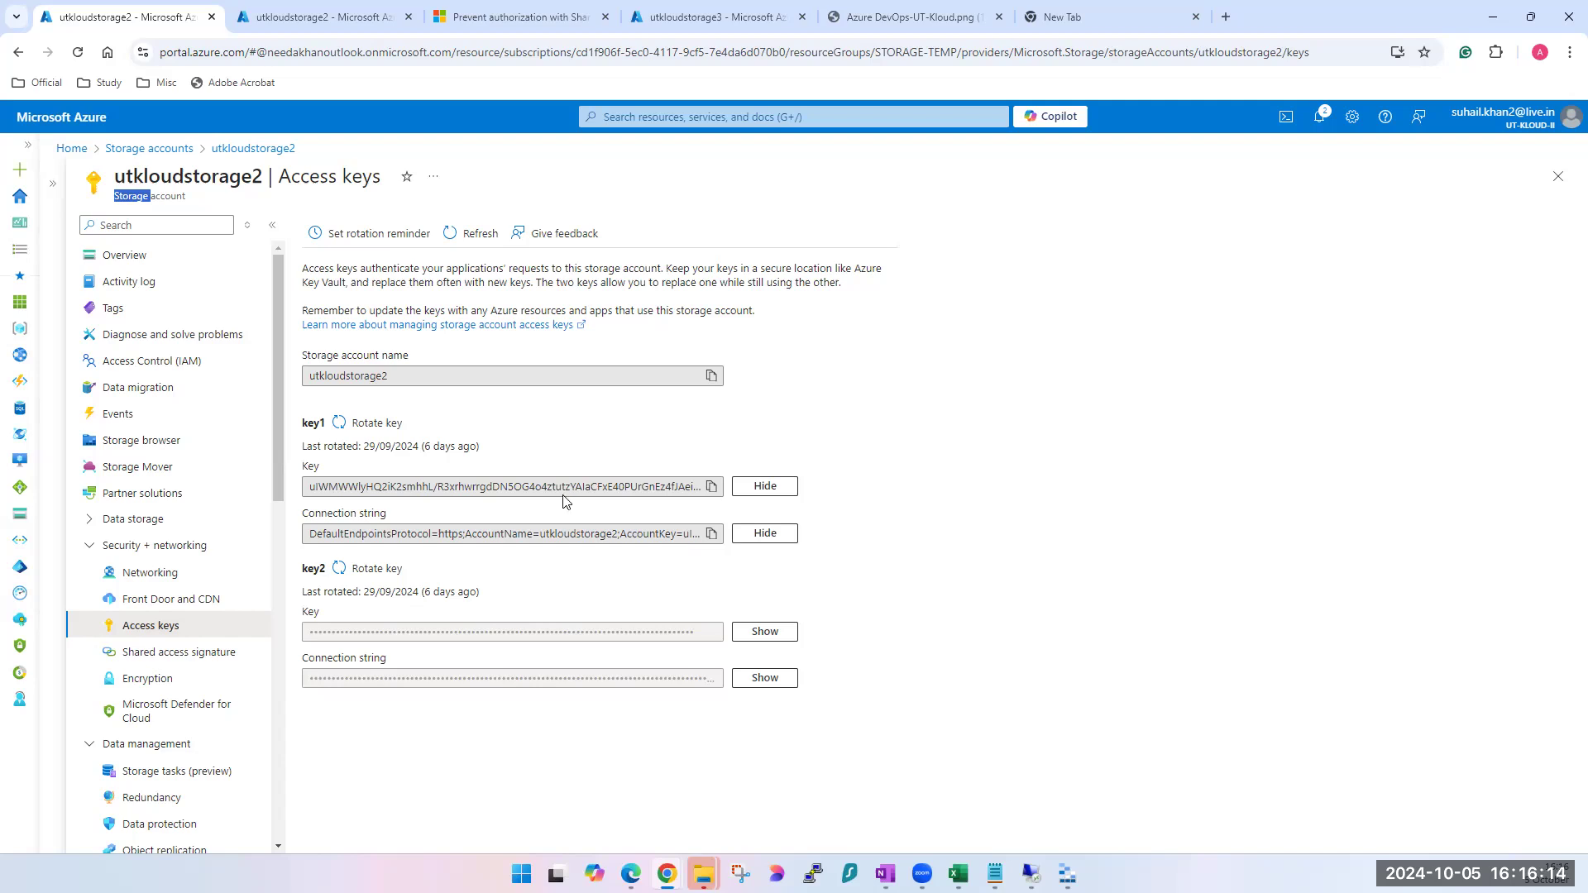
# Rotate key1 and confirm its Last rotated date now reads 05/10/2024
pyautogui.click(379, 426)
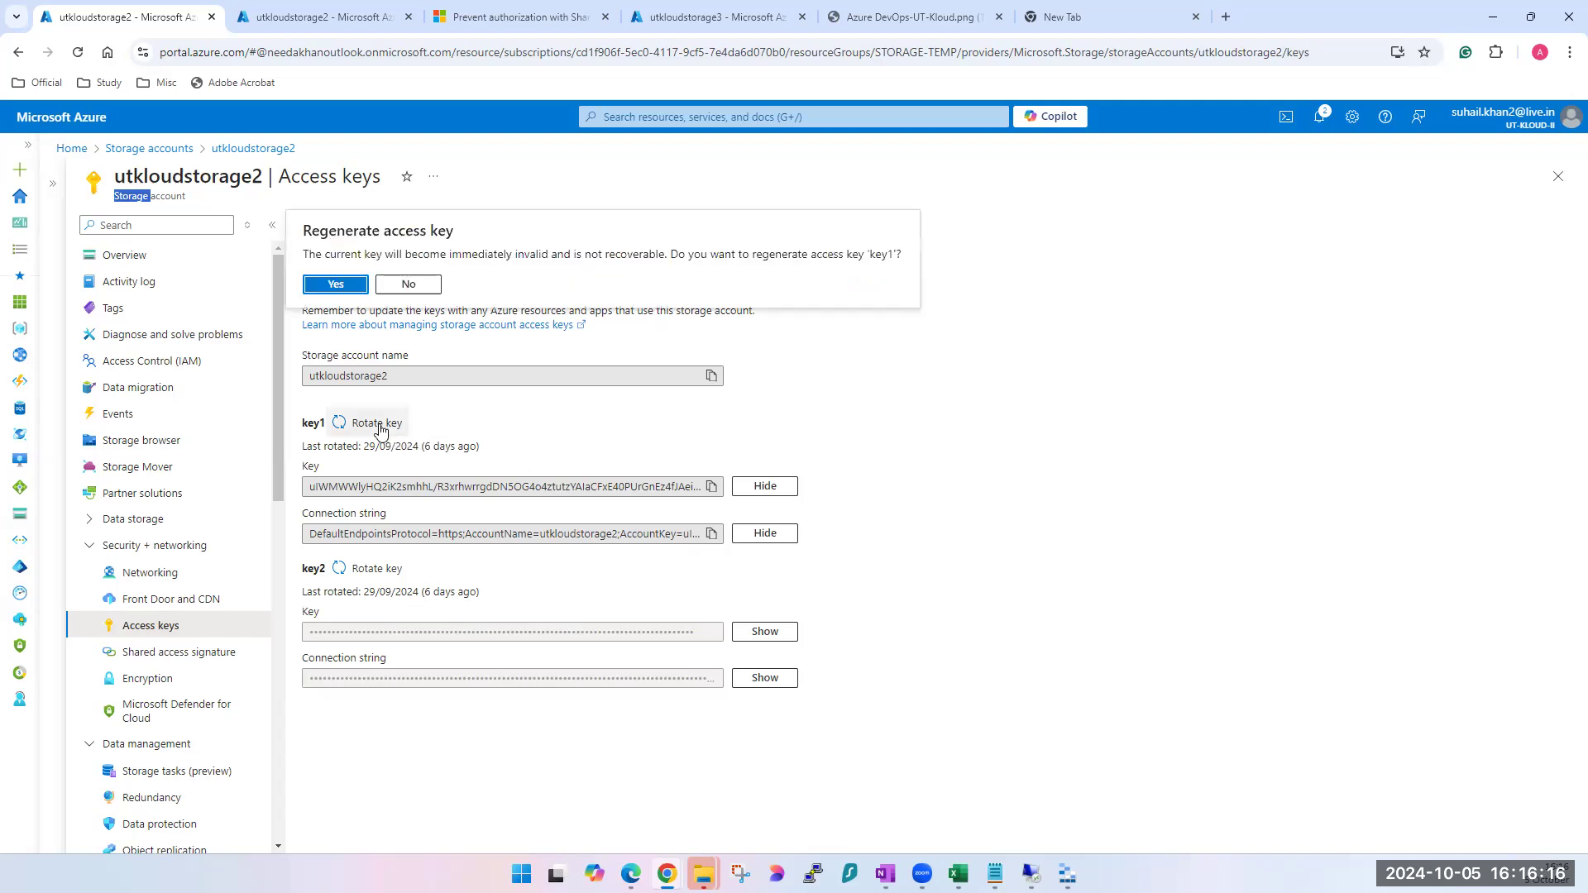
pyautogui.click(335, 285)
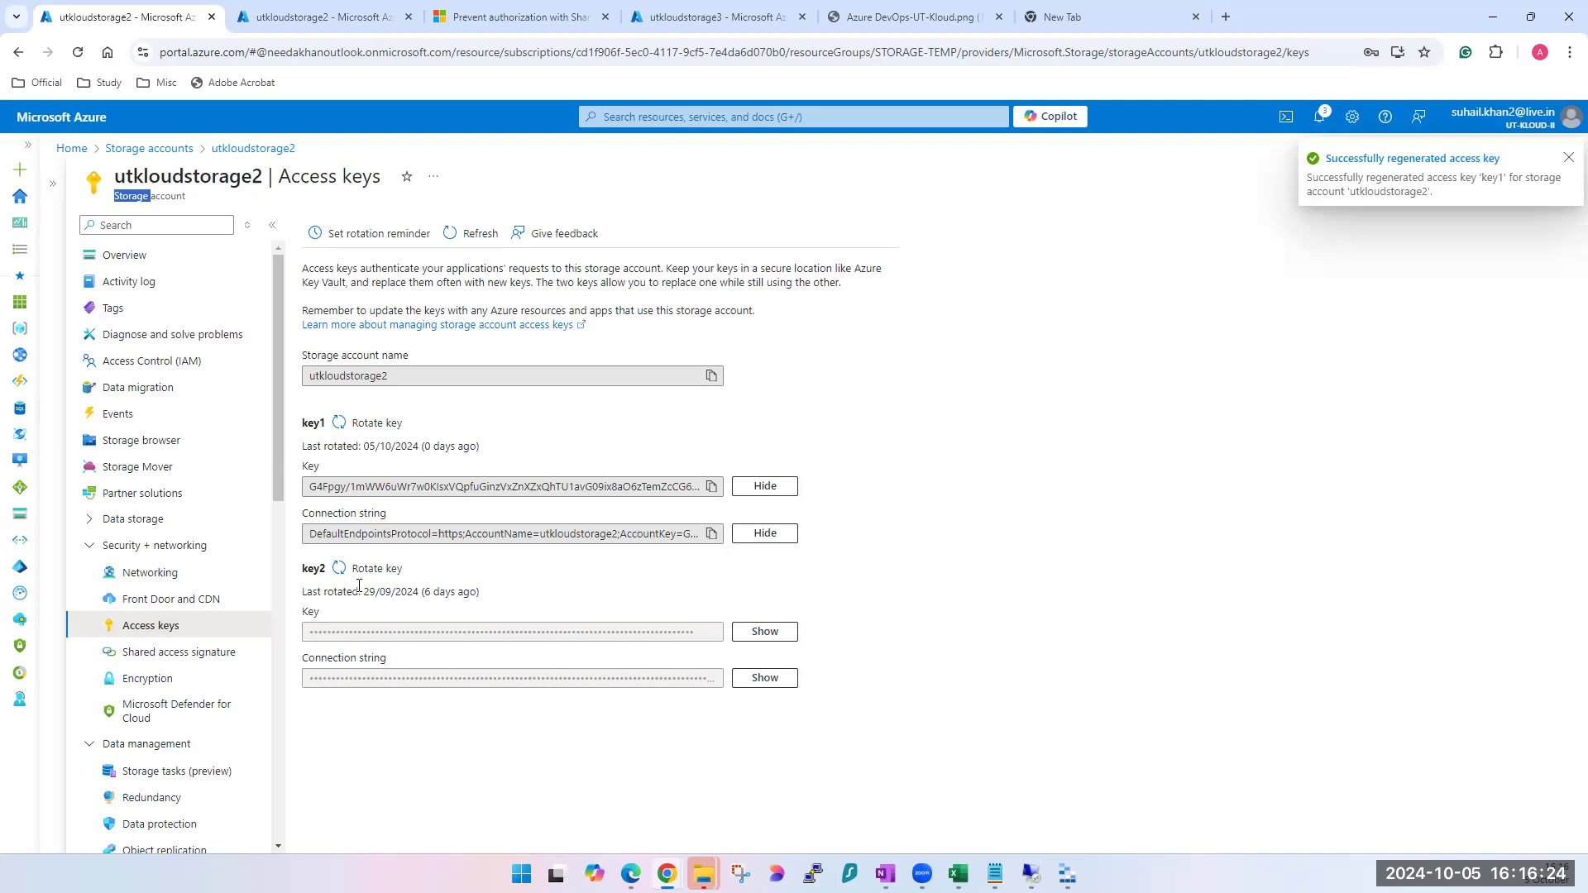
pyautogui.doubleClick(468, 488)
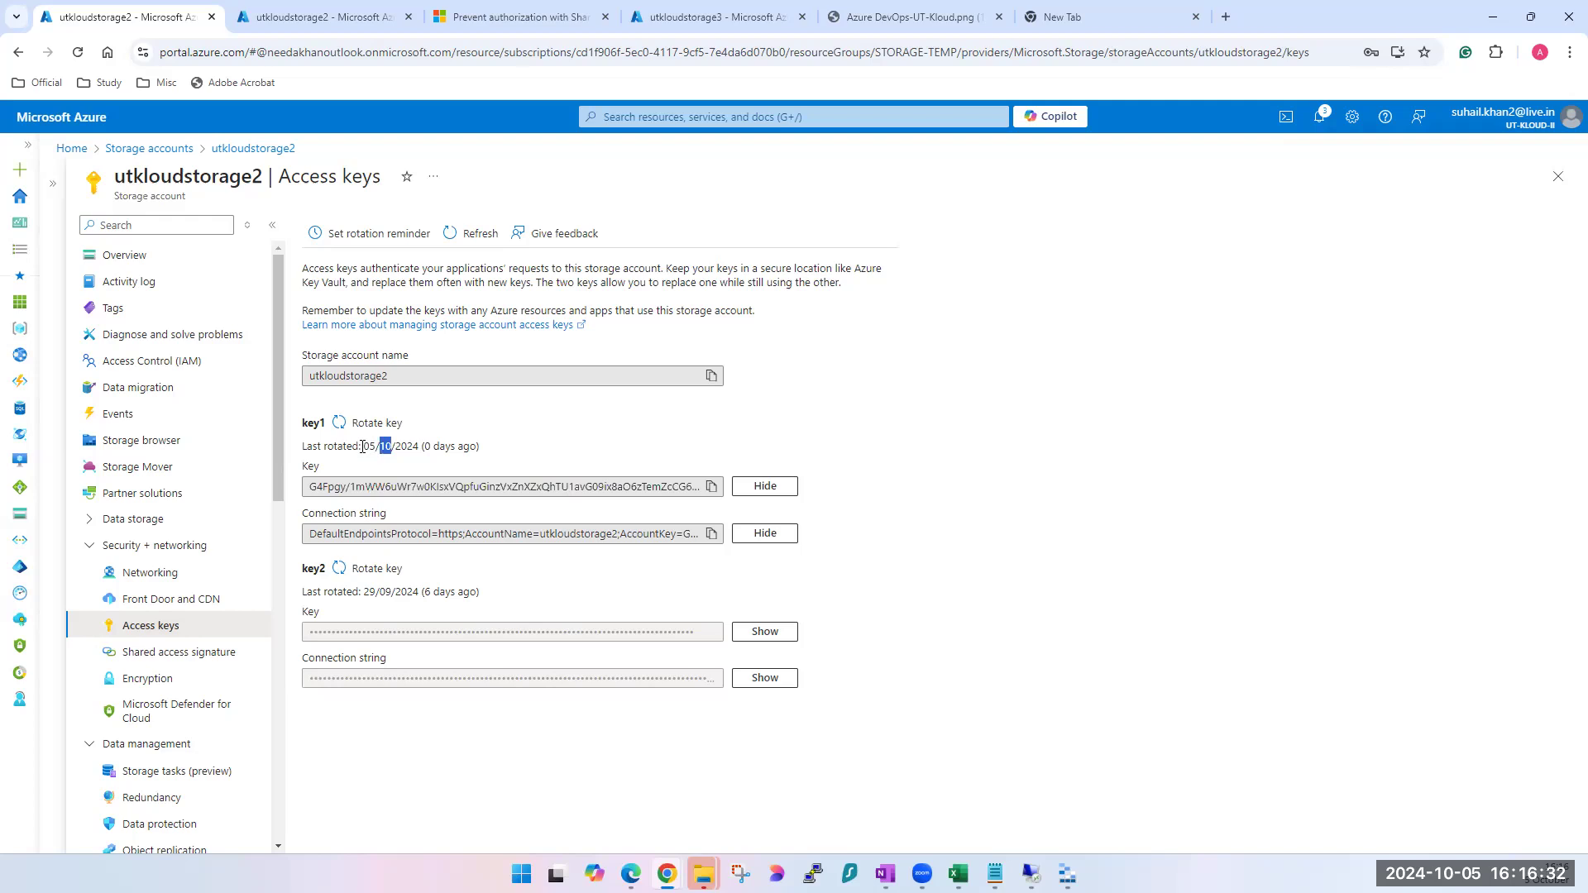
pyautogui.moveTo(368, 448); pyautogui.dragTo(454, 442)
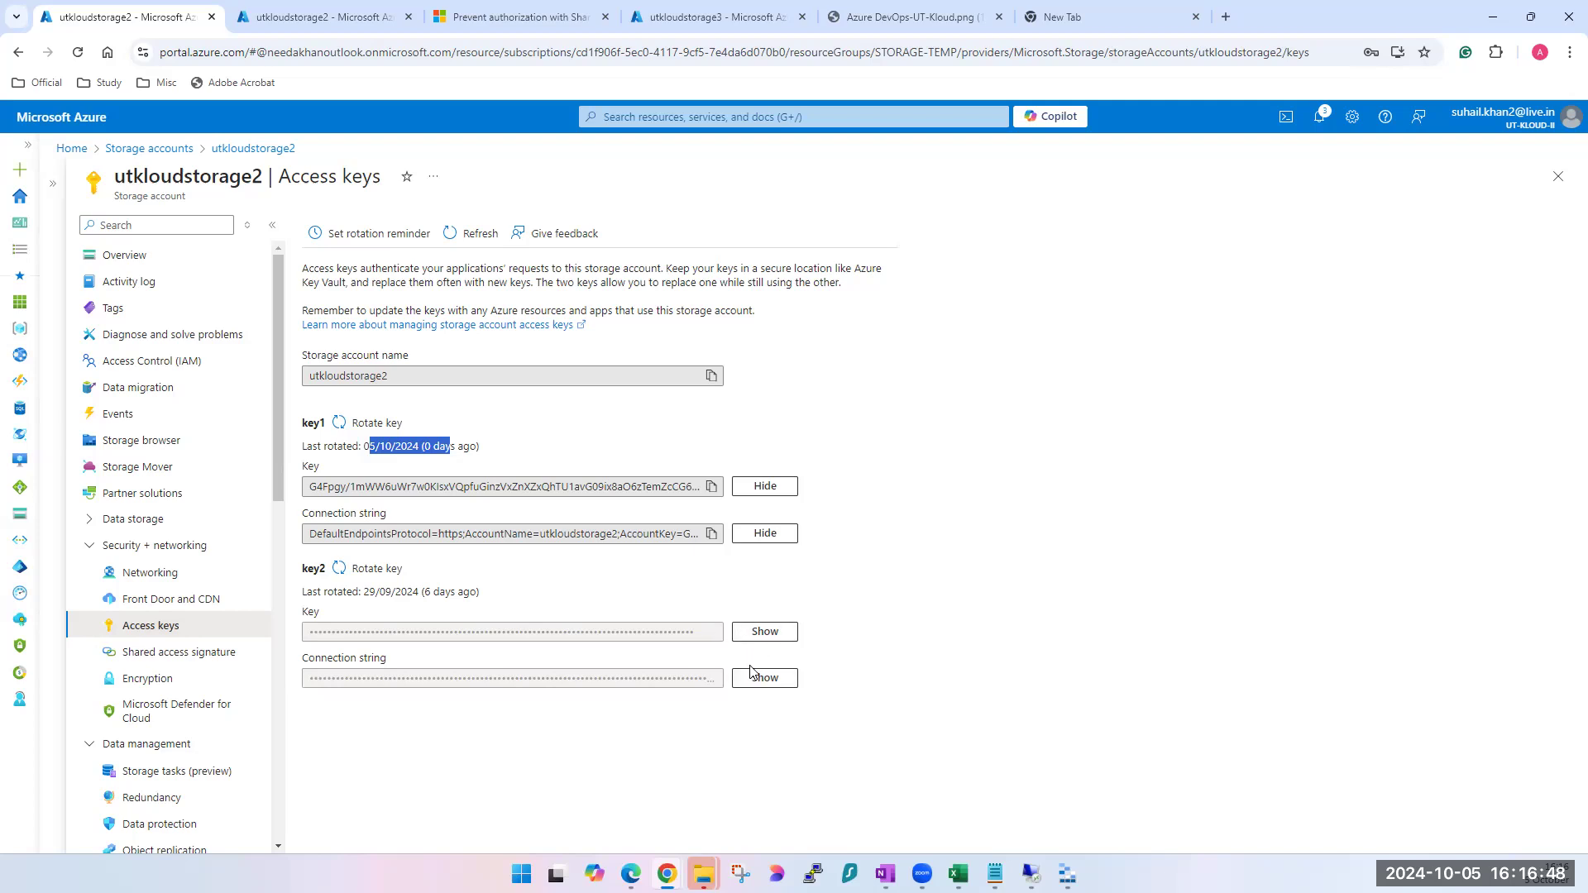
pyautogui.click(376, 446)
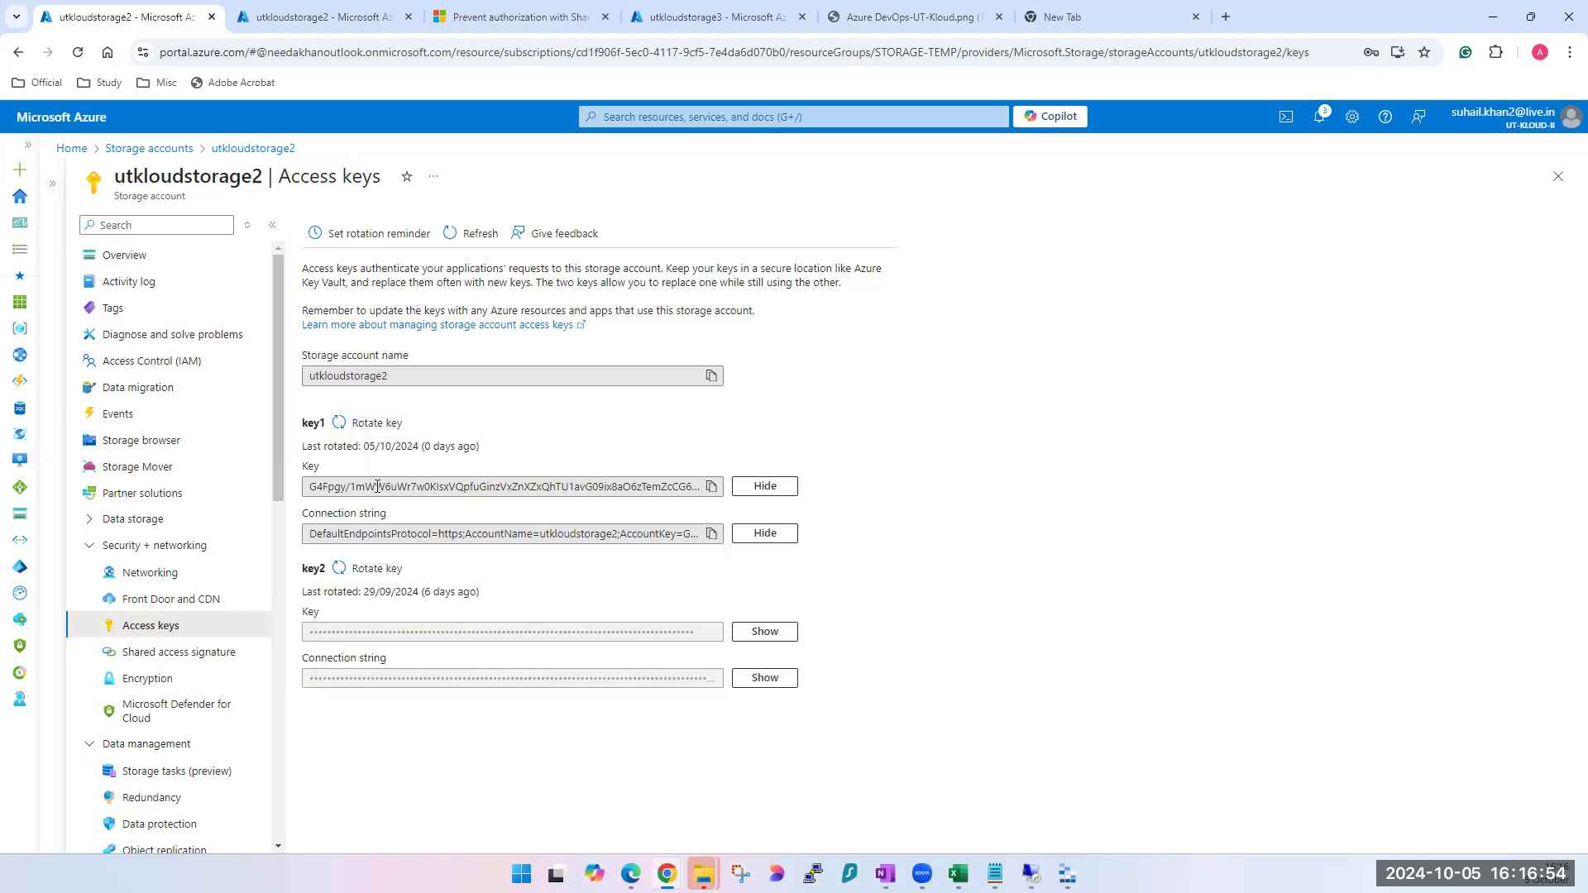
pyautogui.click(1067, 874)
# Start an Upload Folder into newcontainer, then cancel it
pyautogui.click(319, 98)
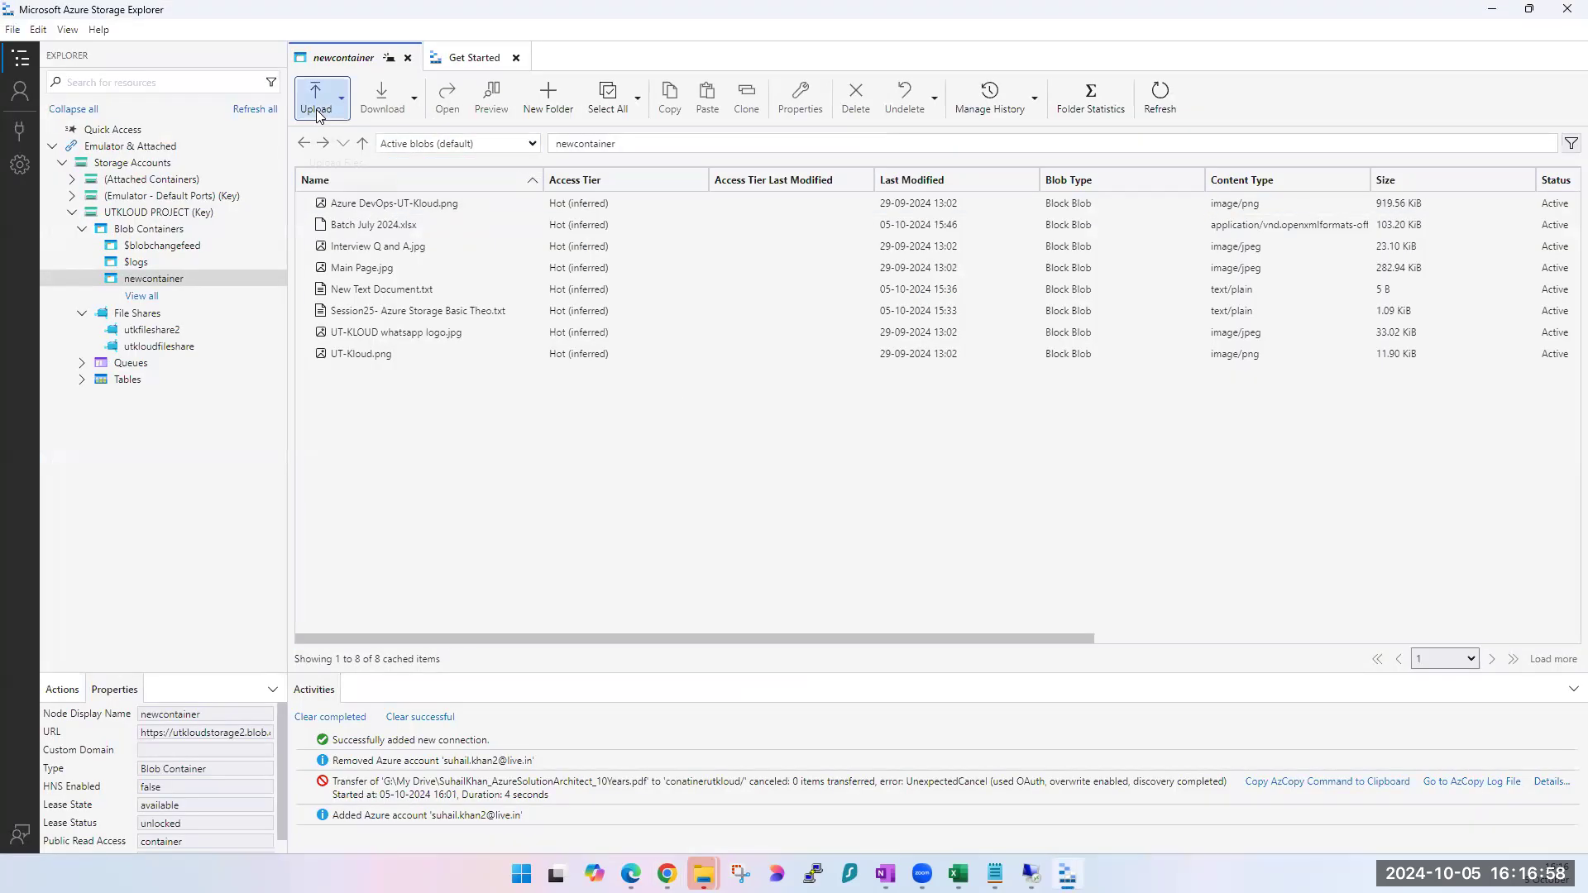
pyautogui.click(339, 140)
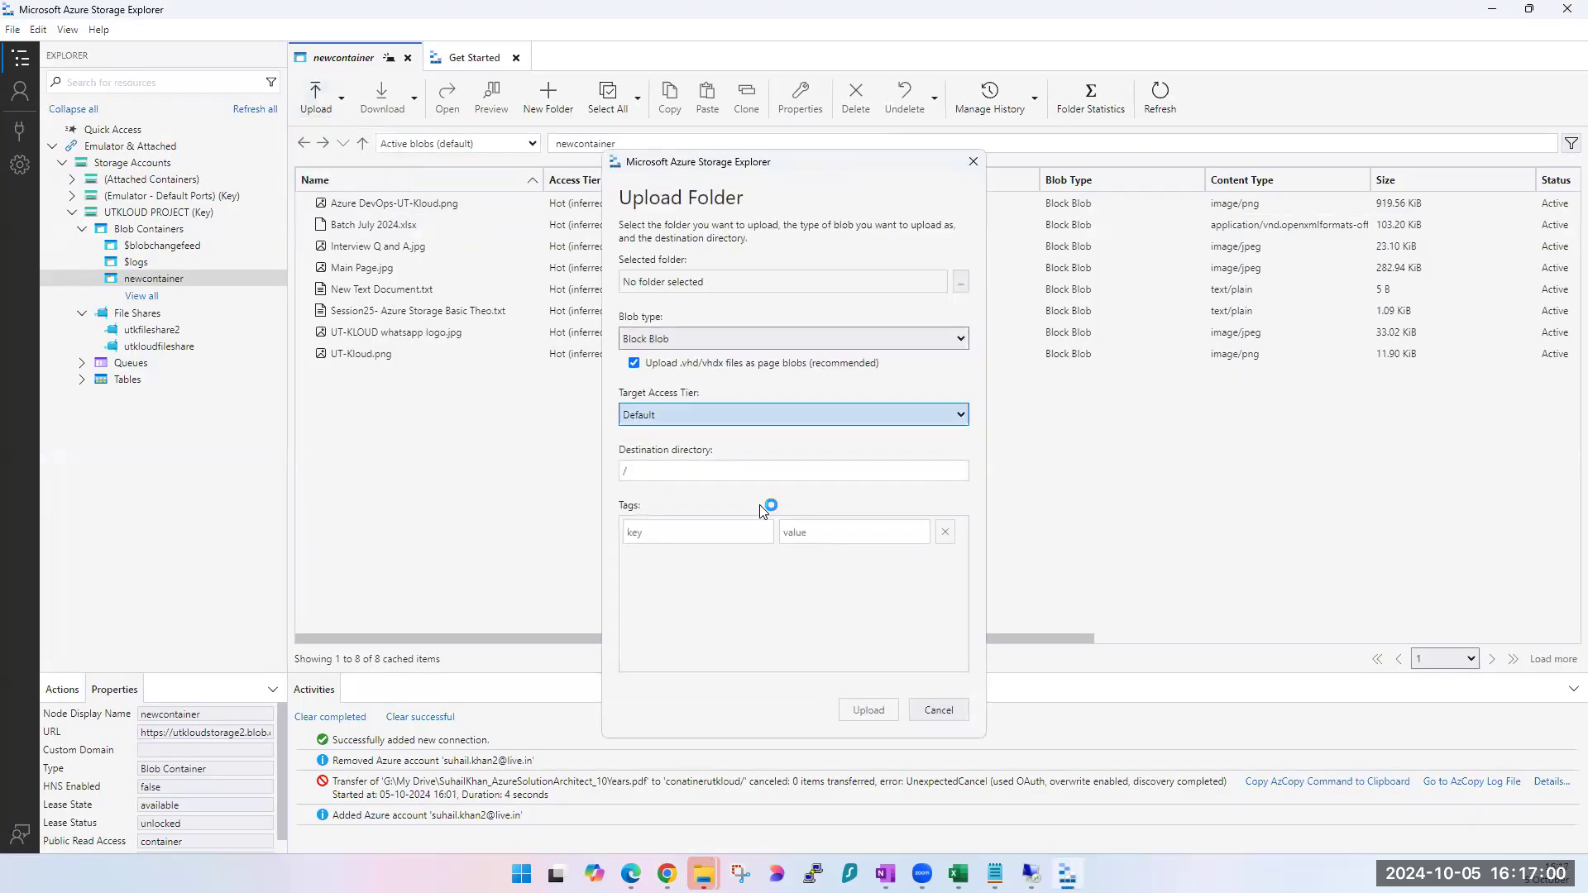
pyautogui.click(960, 713)
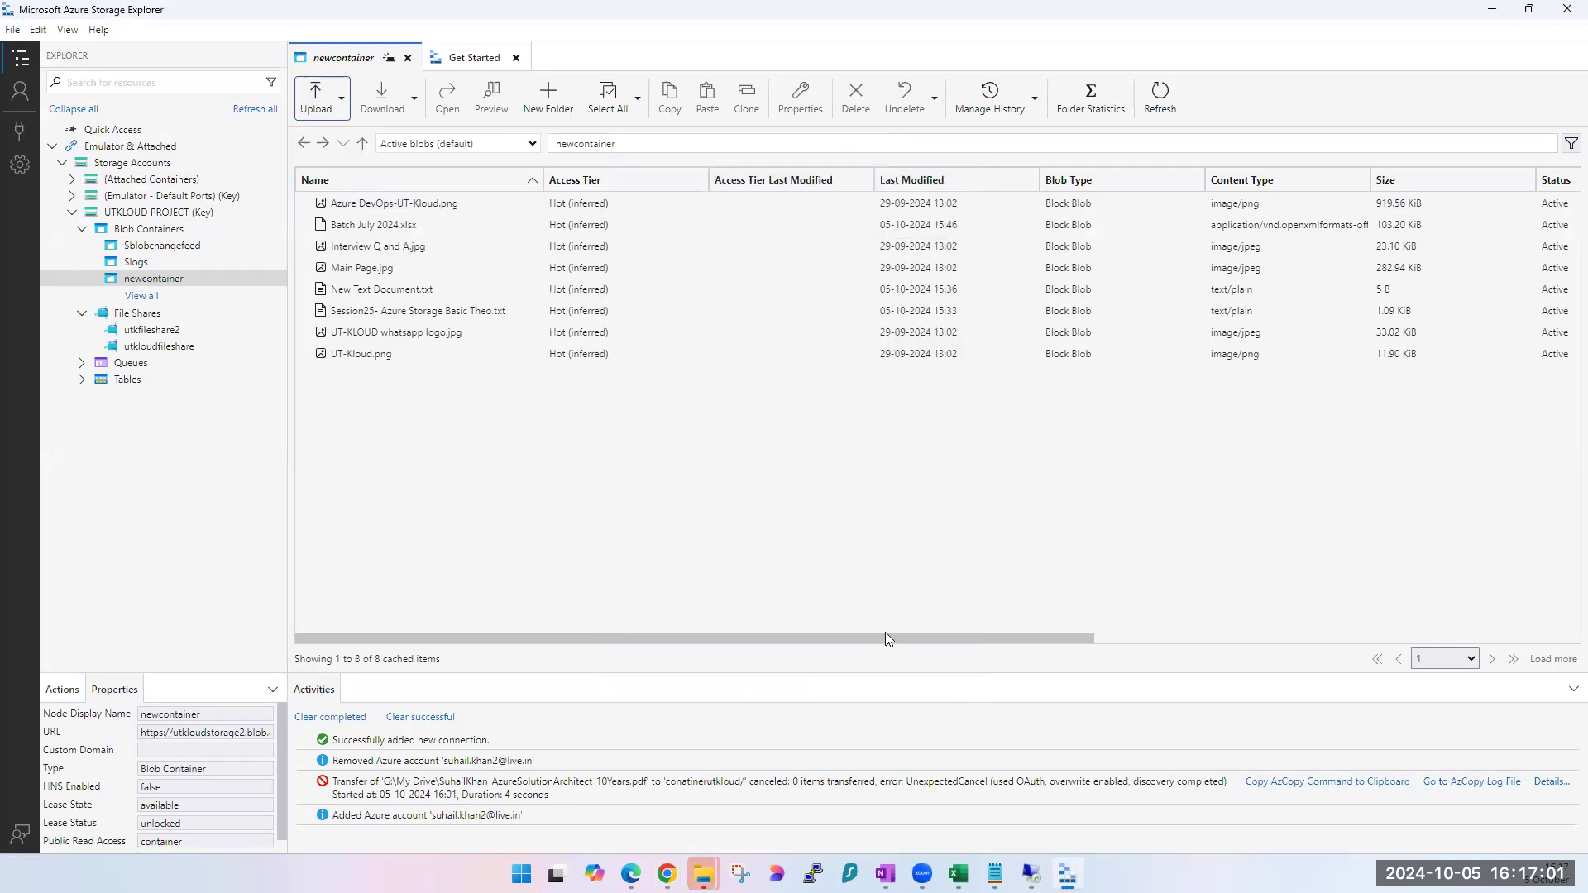
# Open the file shares, newcontainer and $logs to see the authentication error, then dismiss it
pyautogui.click(126, 345)
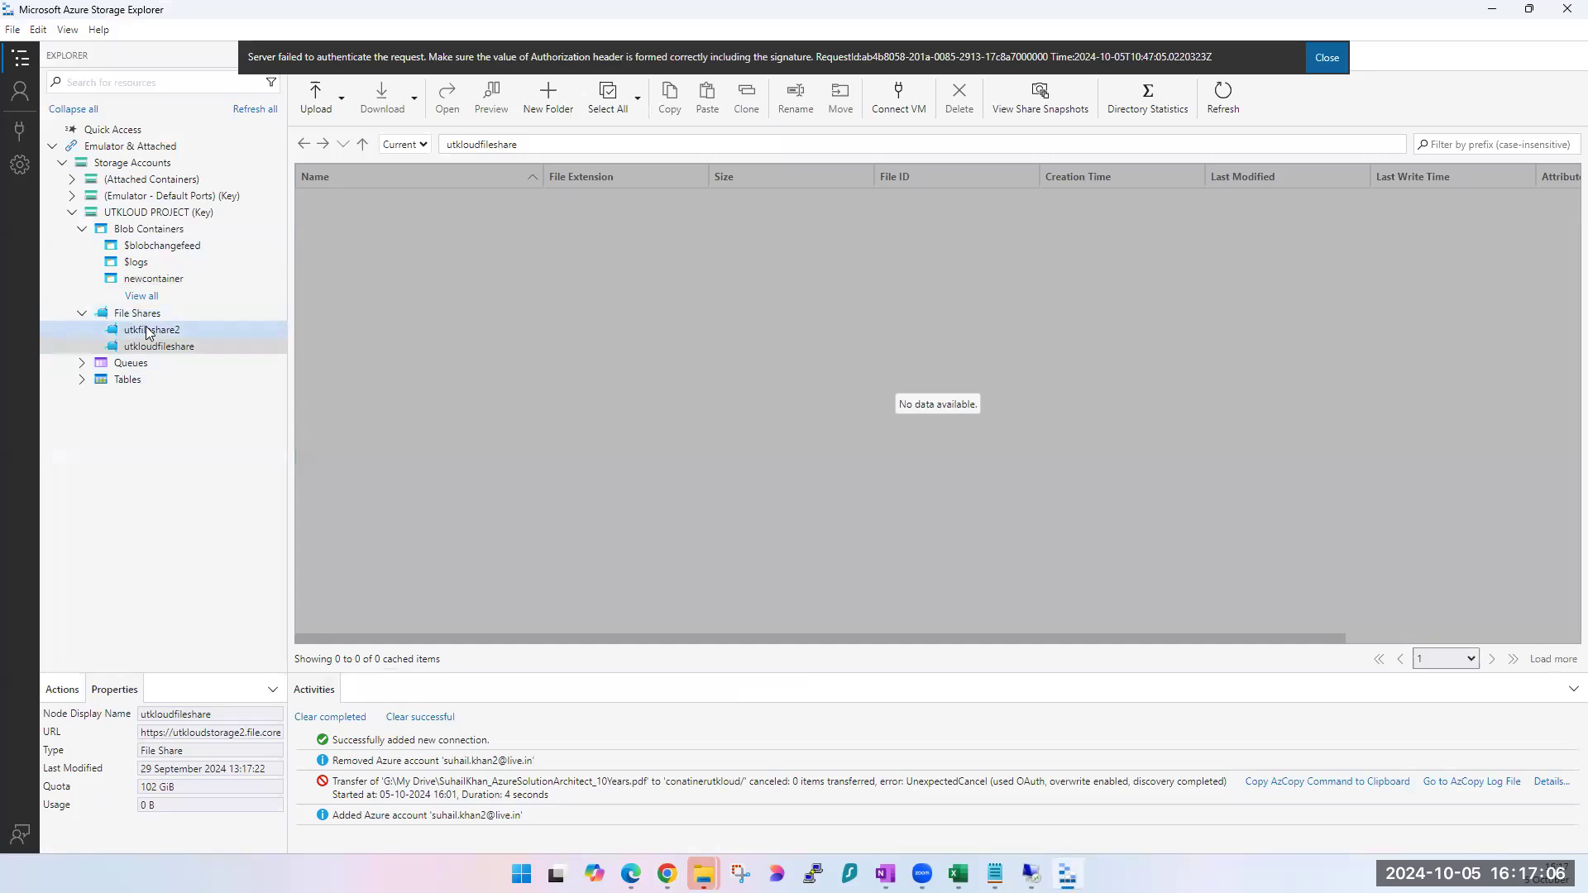
pyautogui.click(148, 330)
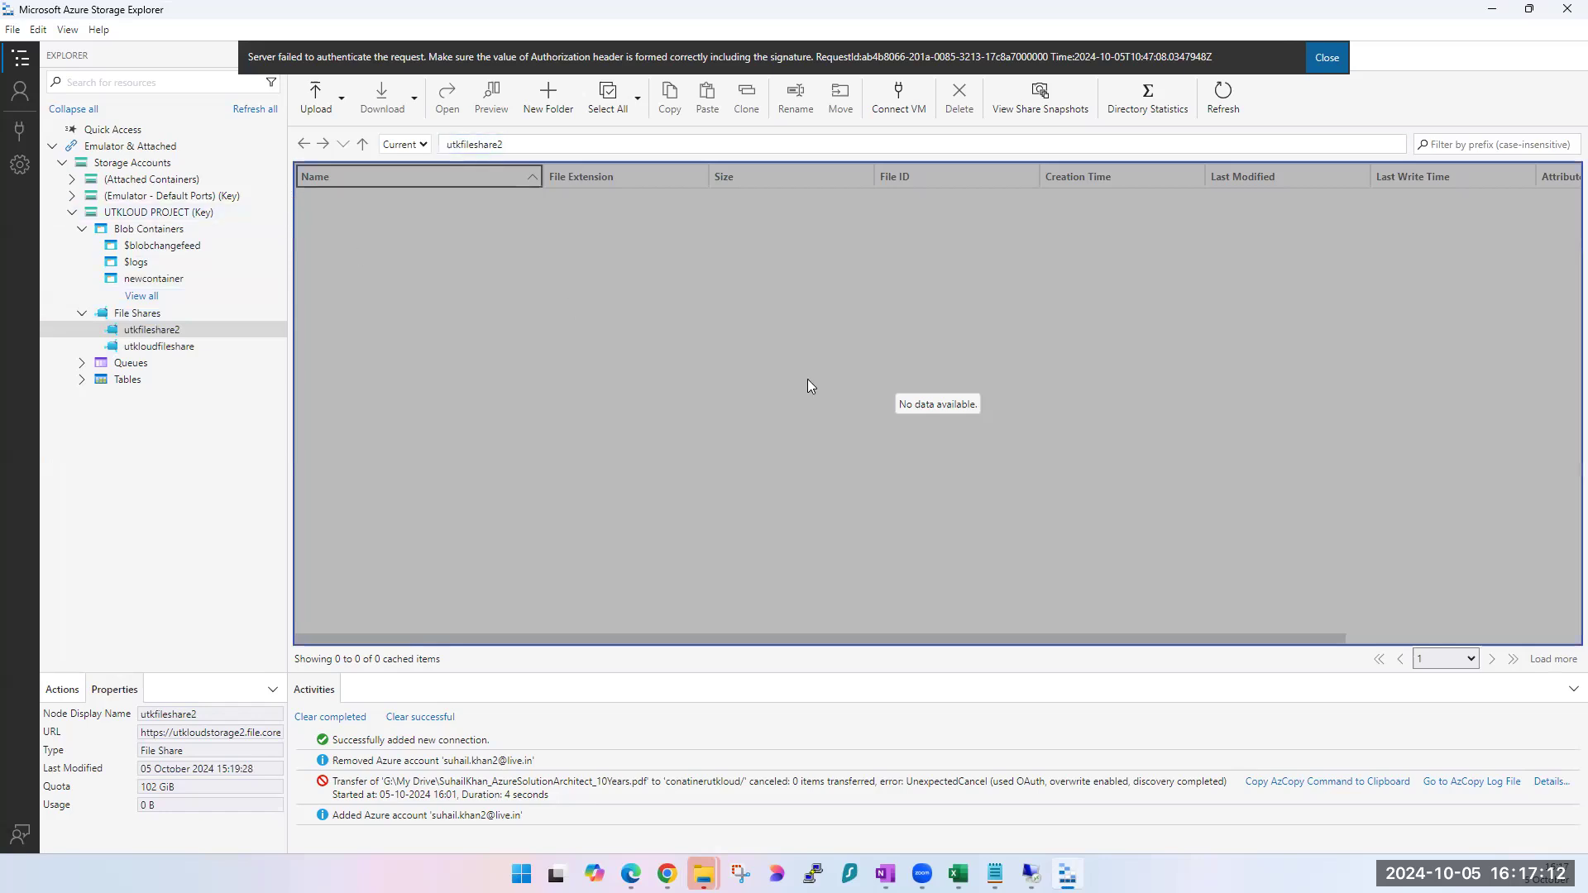
pyautogui.click(153, 280)
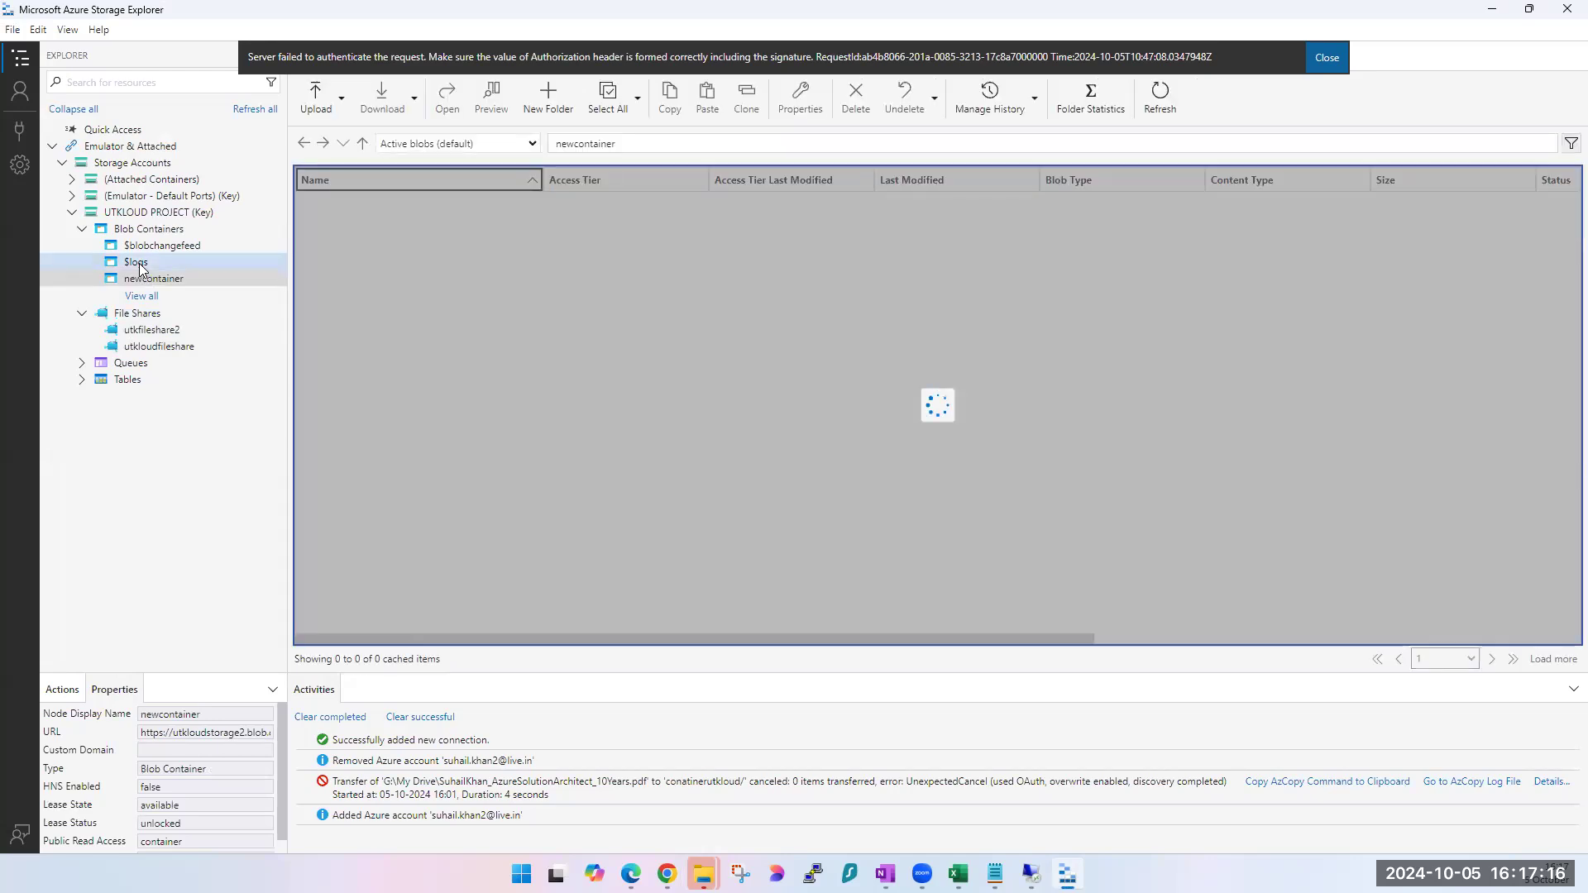
pyautogui.click(137, 263)
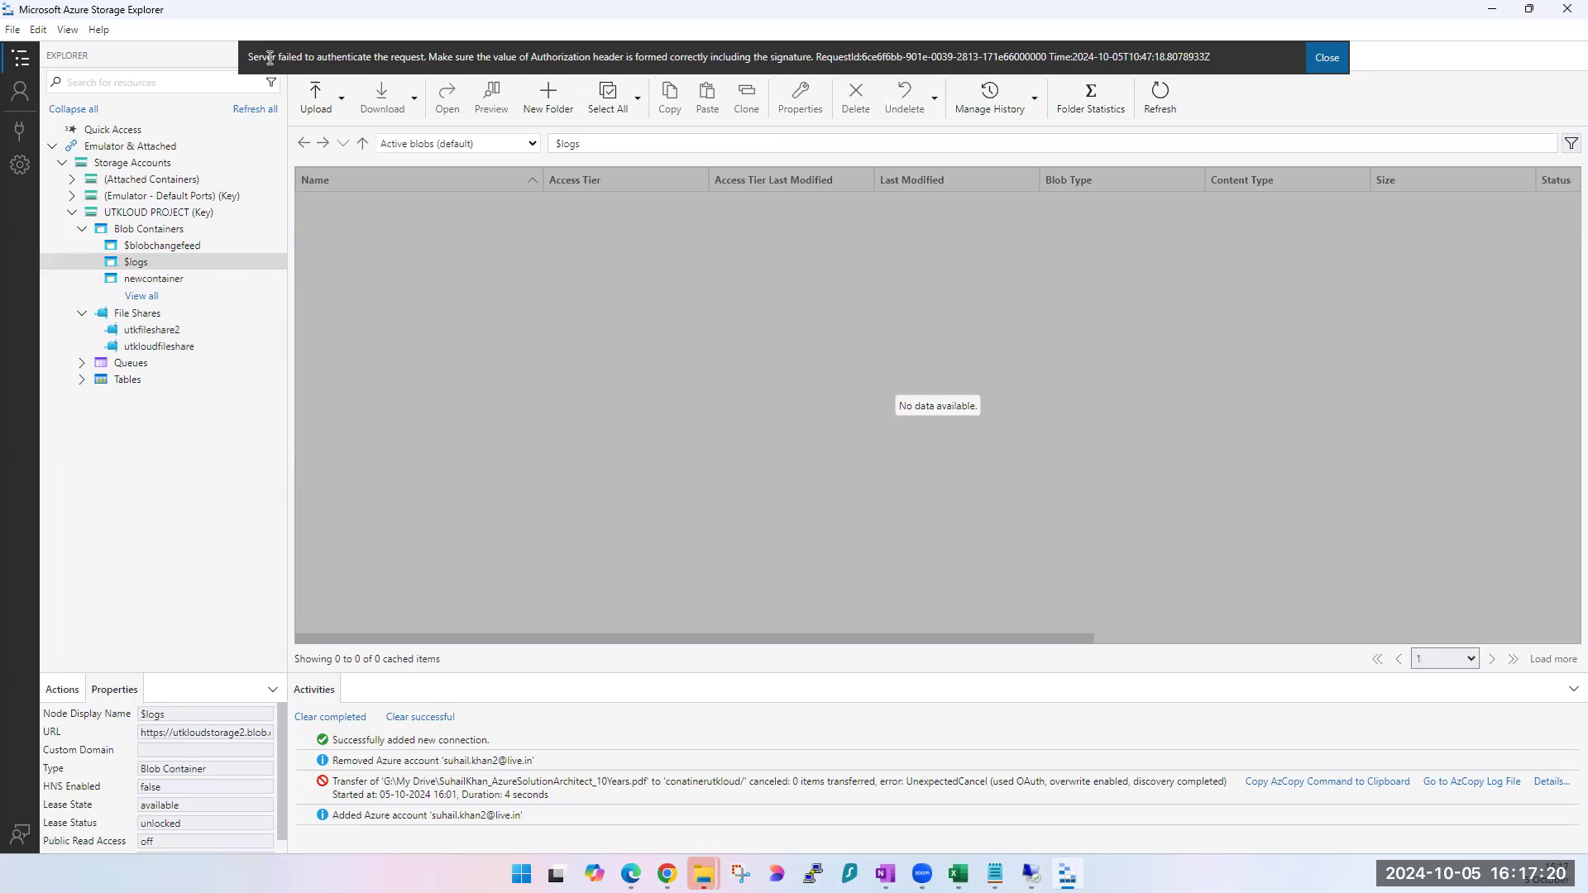
pyautogui.moveTo(270, 58); pyautogui.dragTo(279, 58)
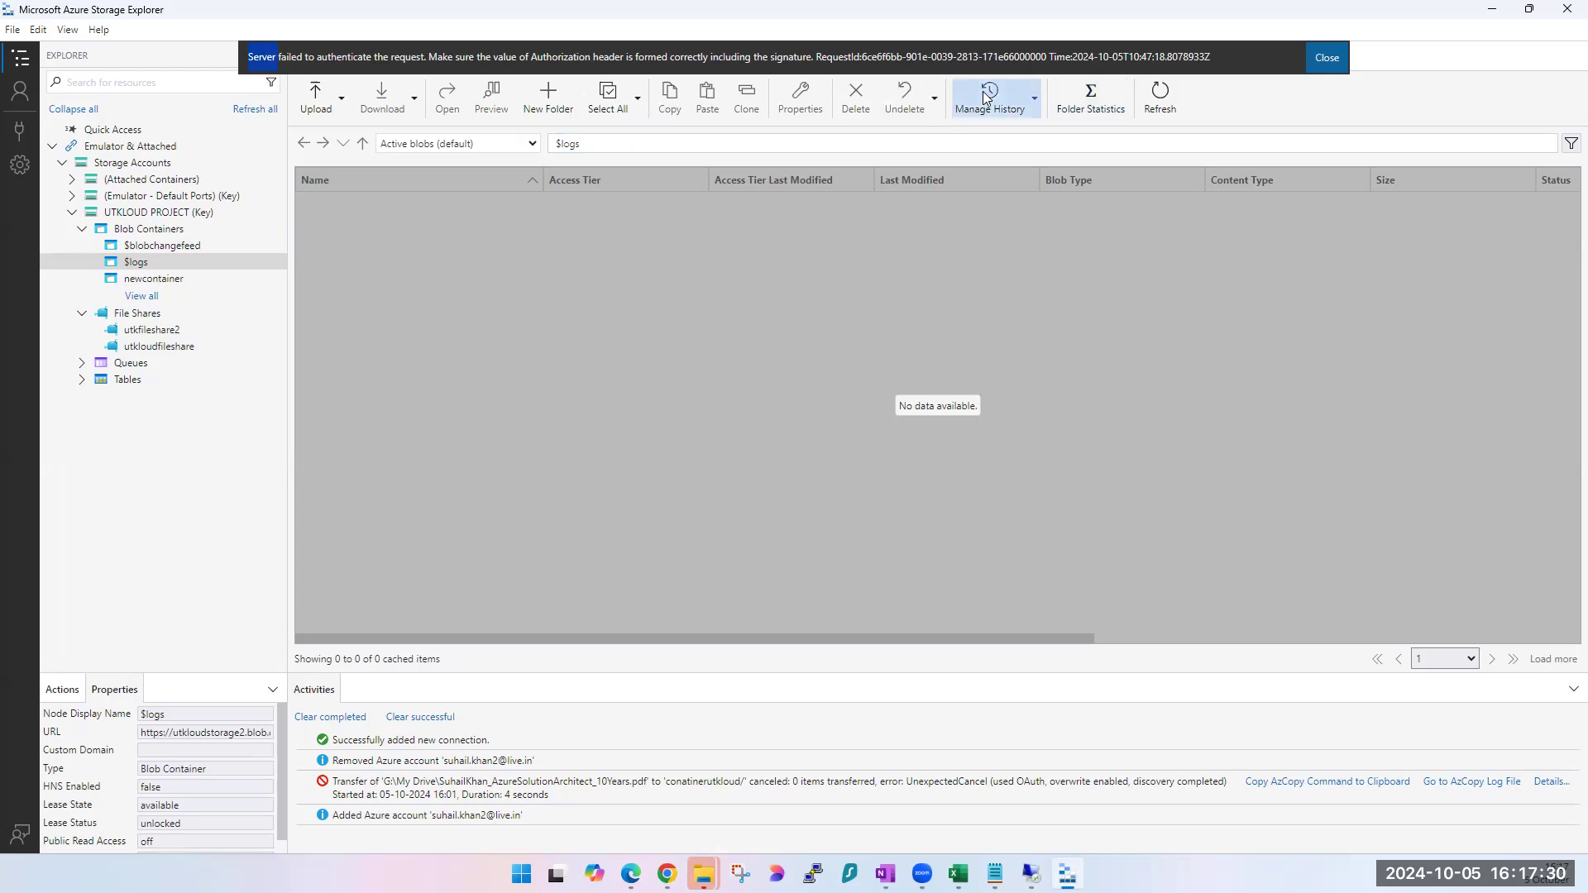
pyautogui.click(1327, 58)
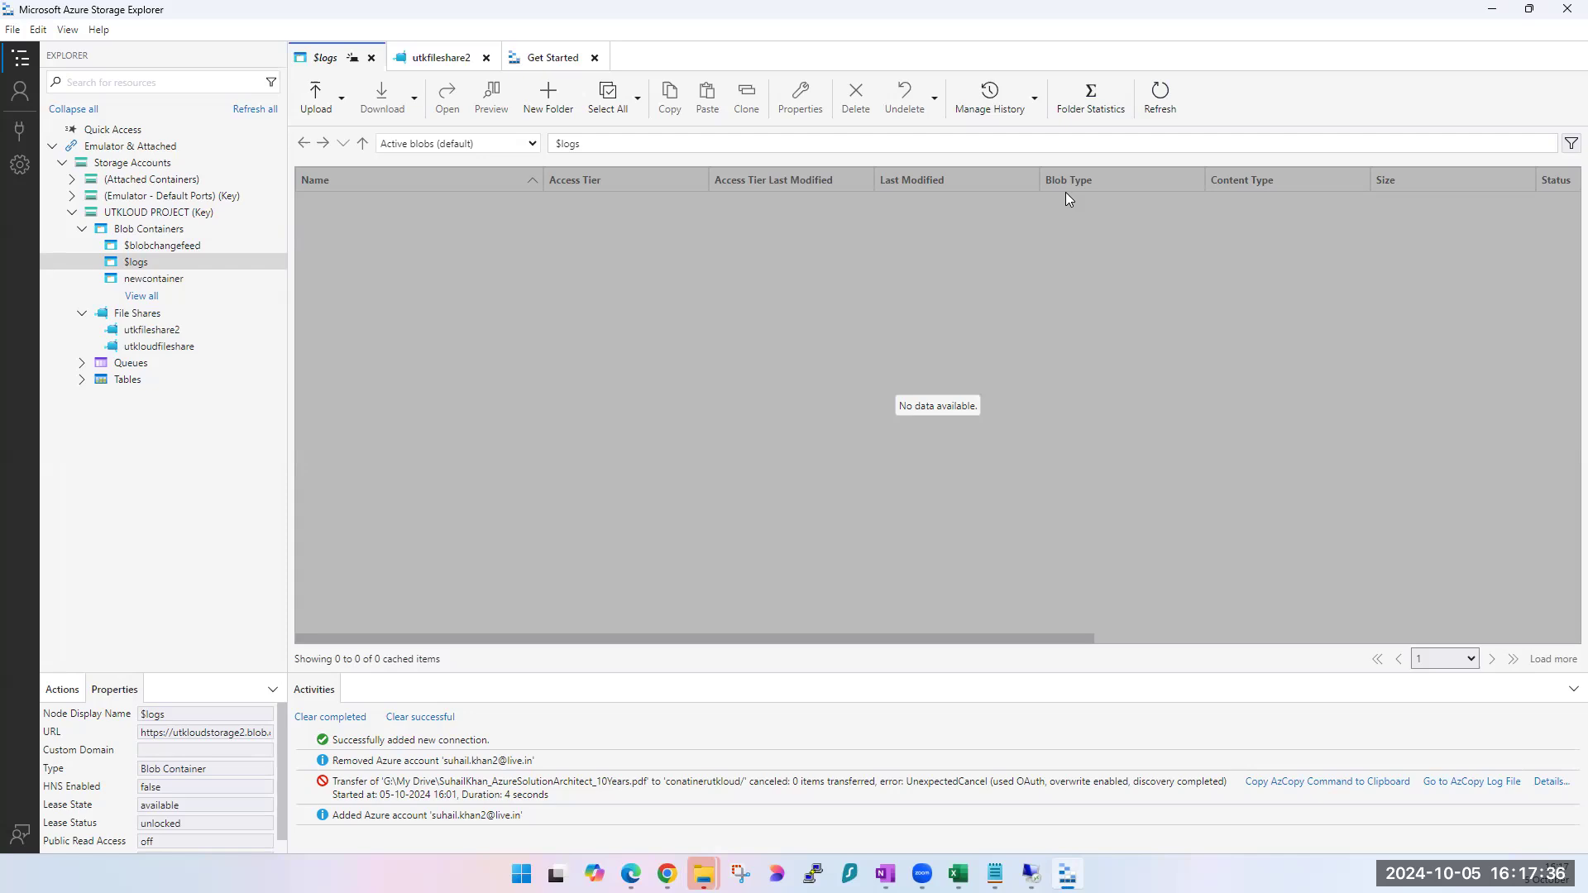
pyautogui.click(1492, 10)
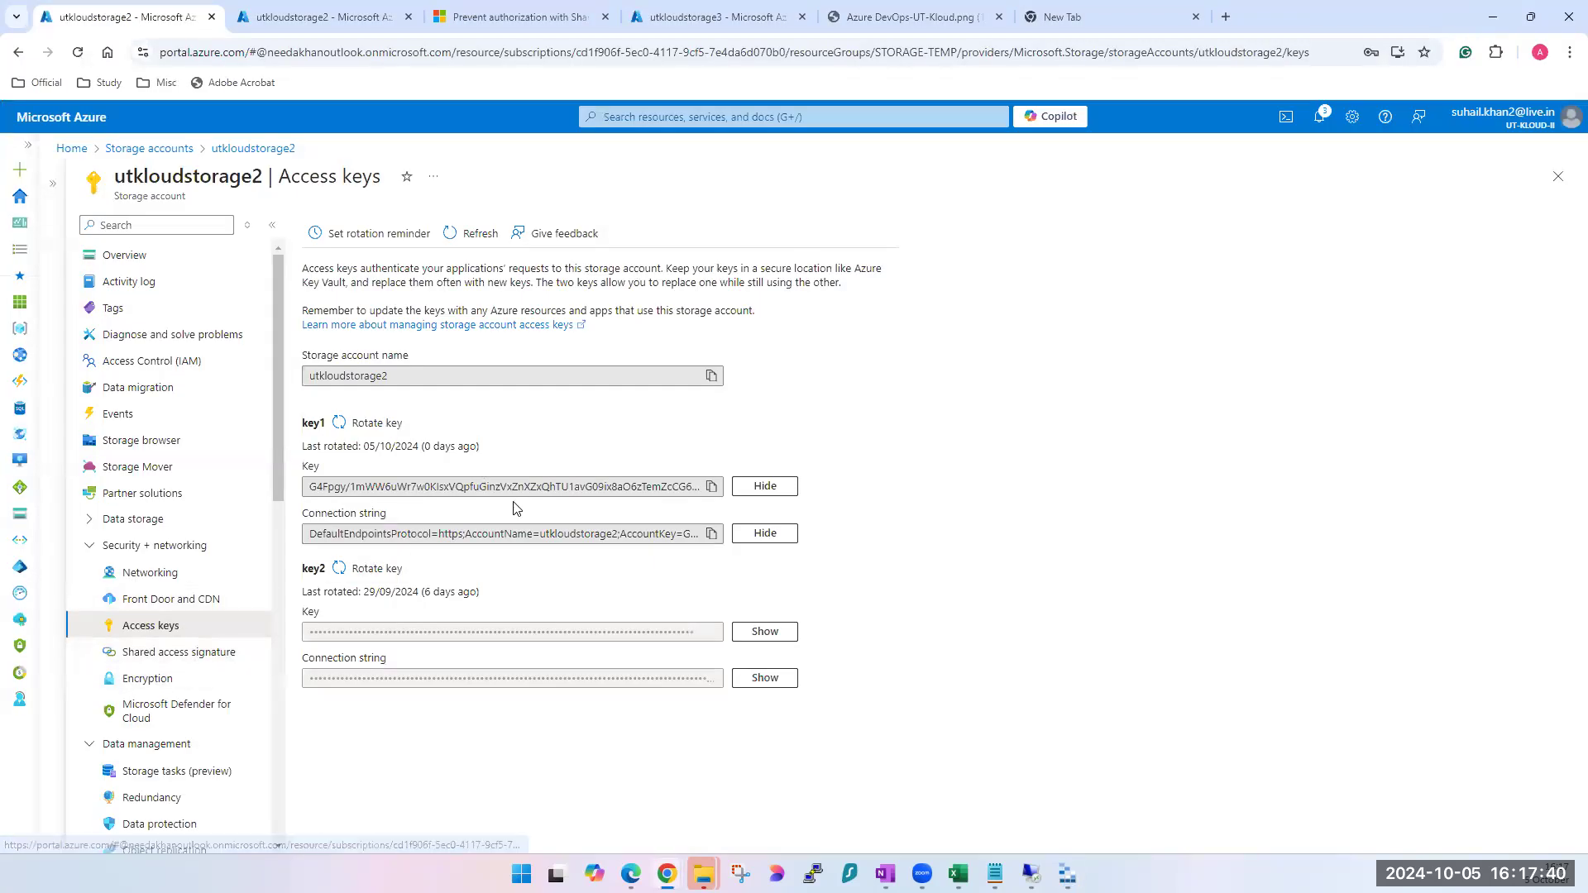
# Open utkloudstorage2's Shared access signature page under Security + networking
pyautogui.scroll(-1, 160, 616)
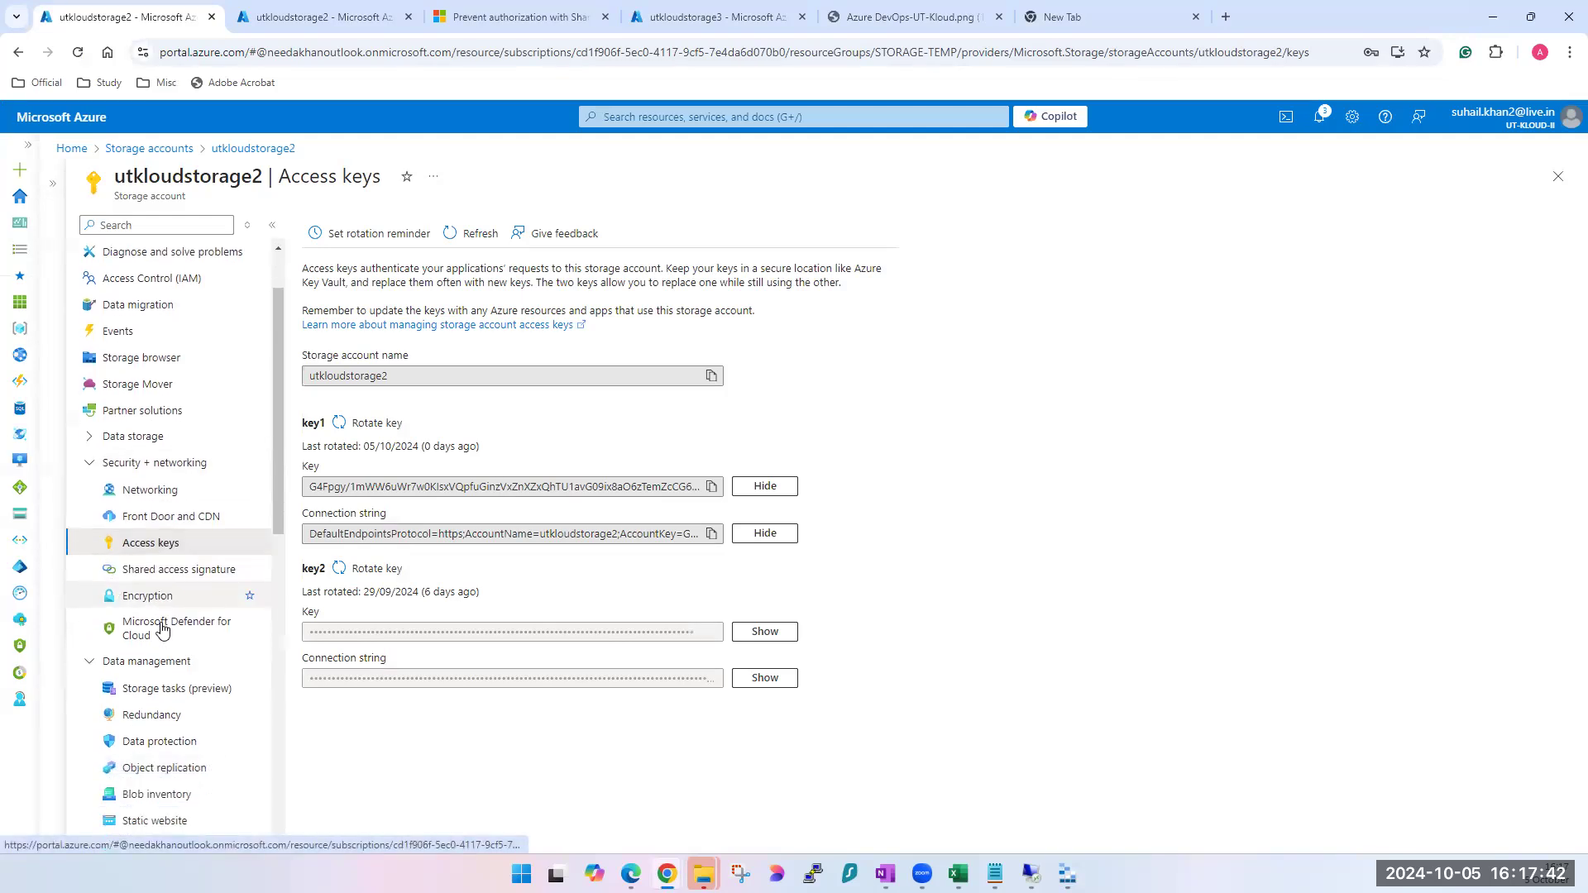
pyautogui.click(169, 579)
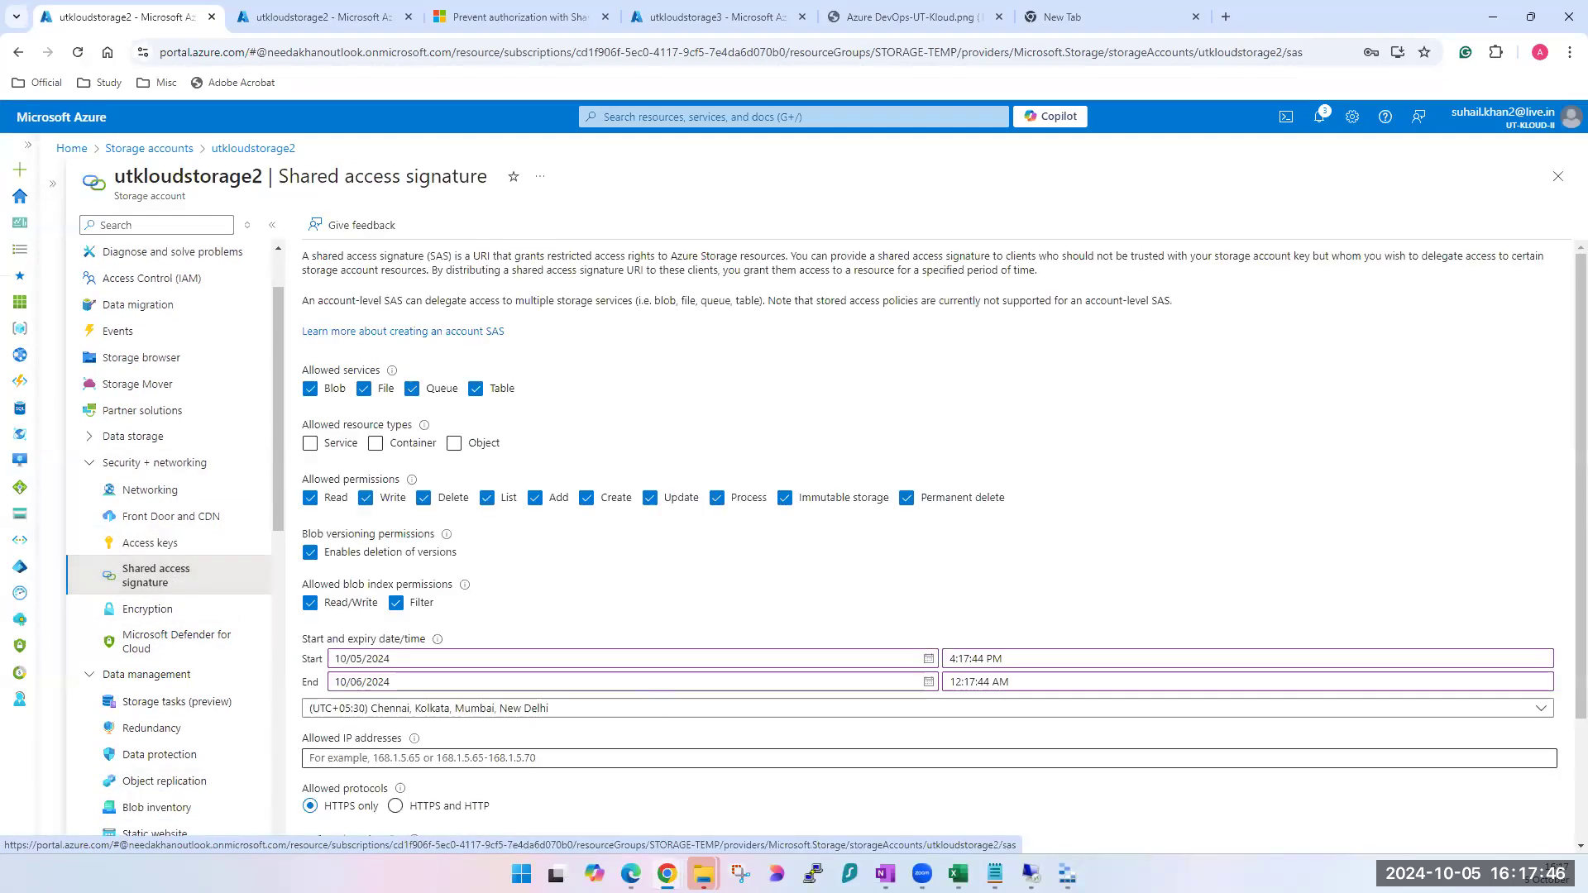
pyautogui.click(1067, 875)
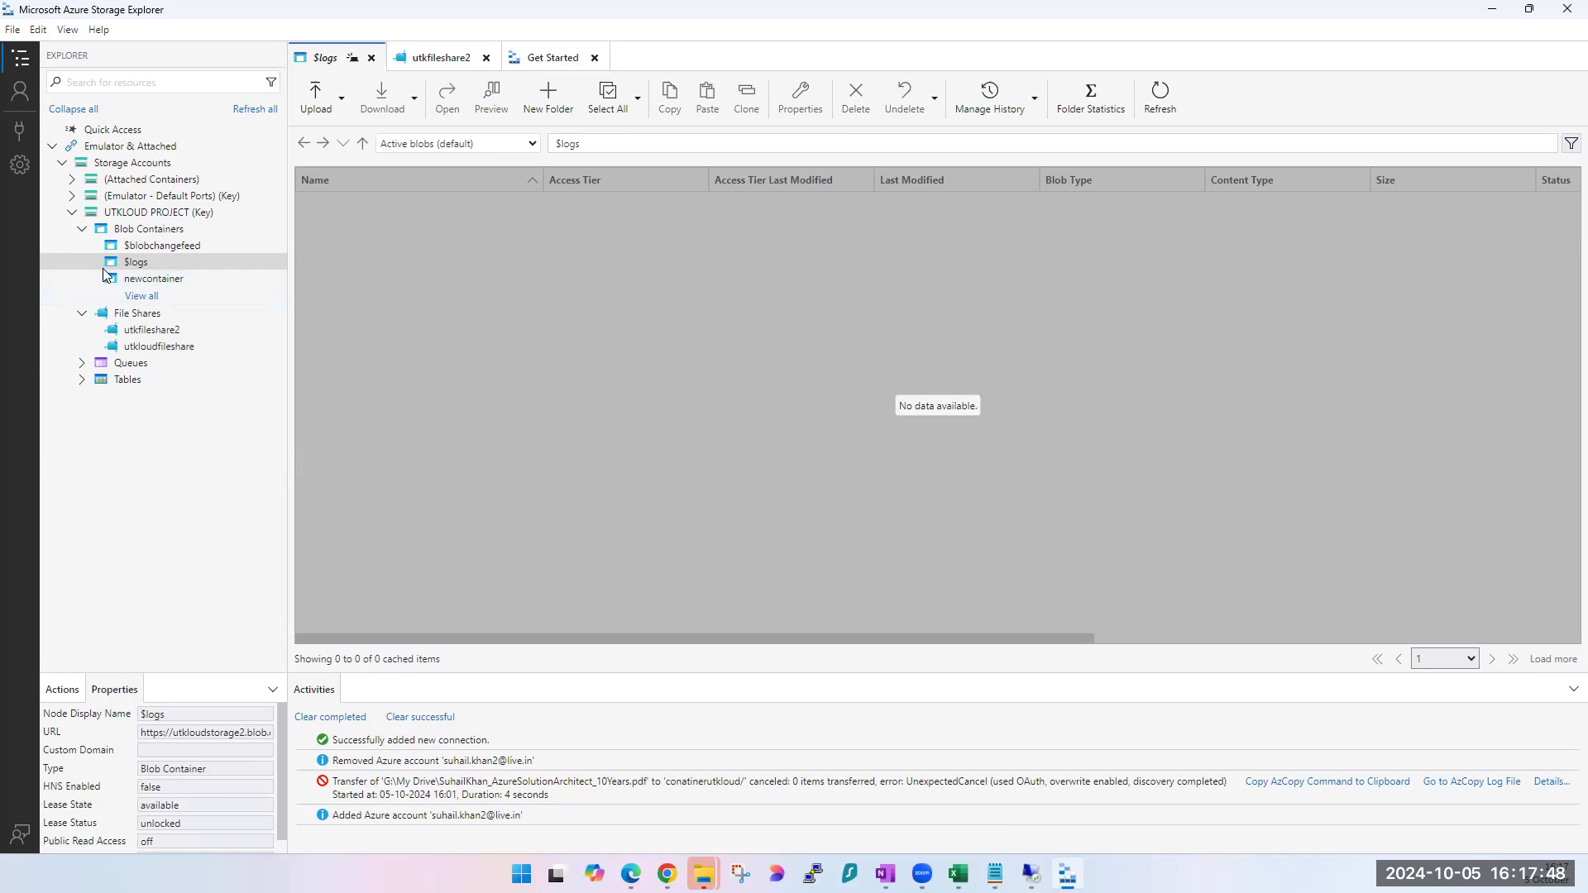
# Detach the UTKLOUD PROJECT (Key) storage account connection
pyautogui.click(142, 215)
pyautogui.rightClick(142, 217)
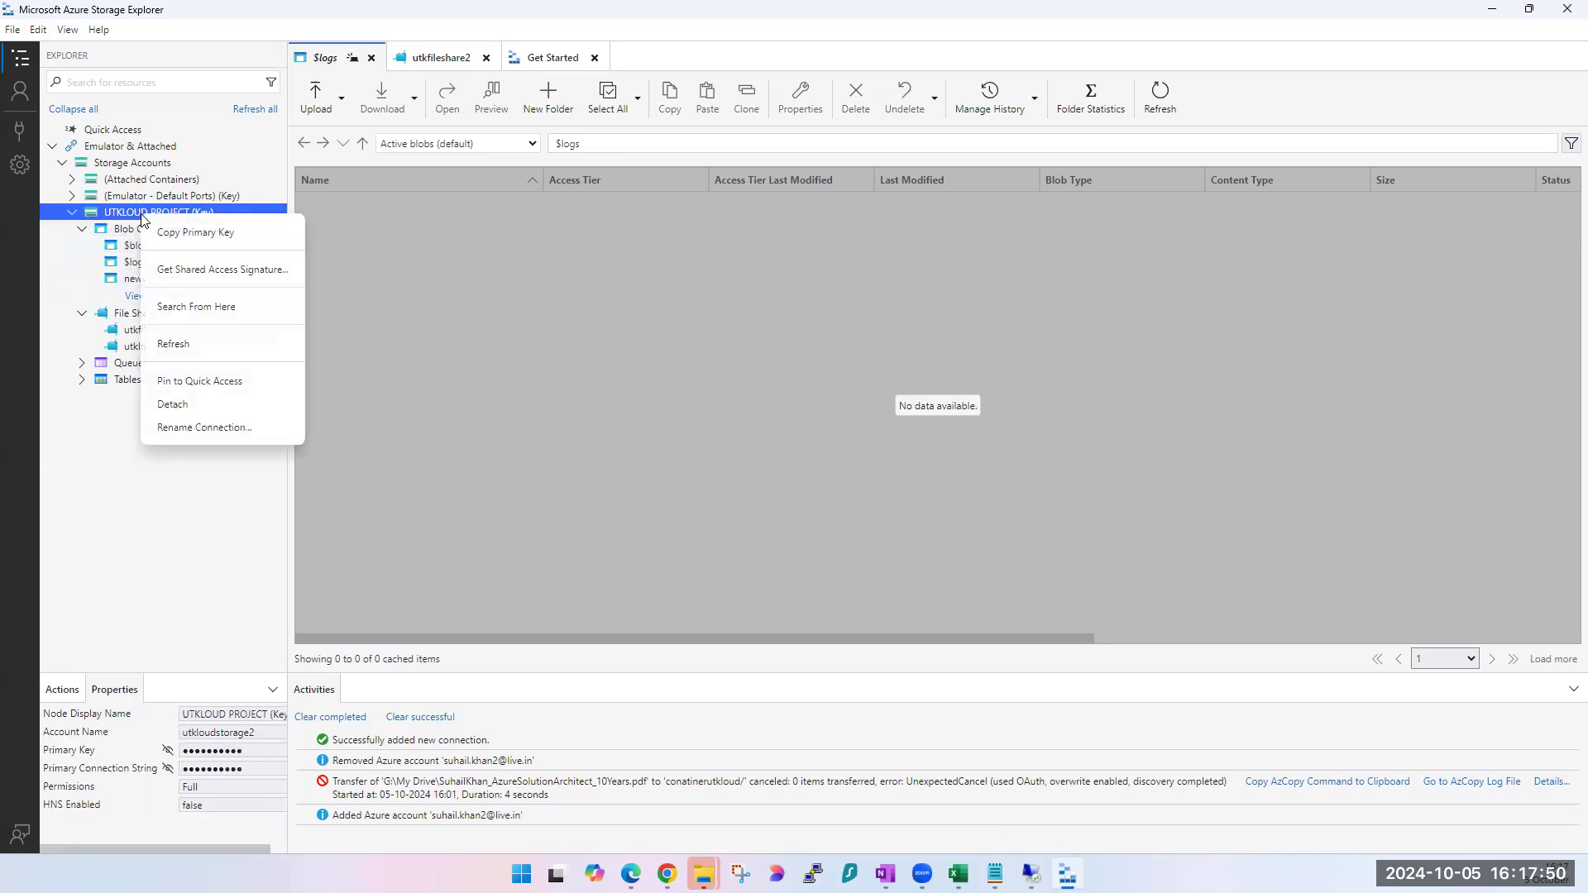
pyautogui.click(172, 403)
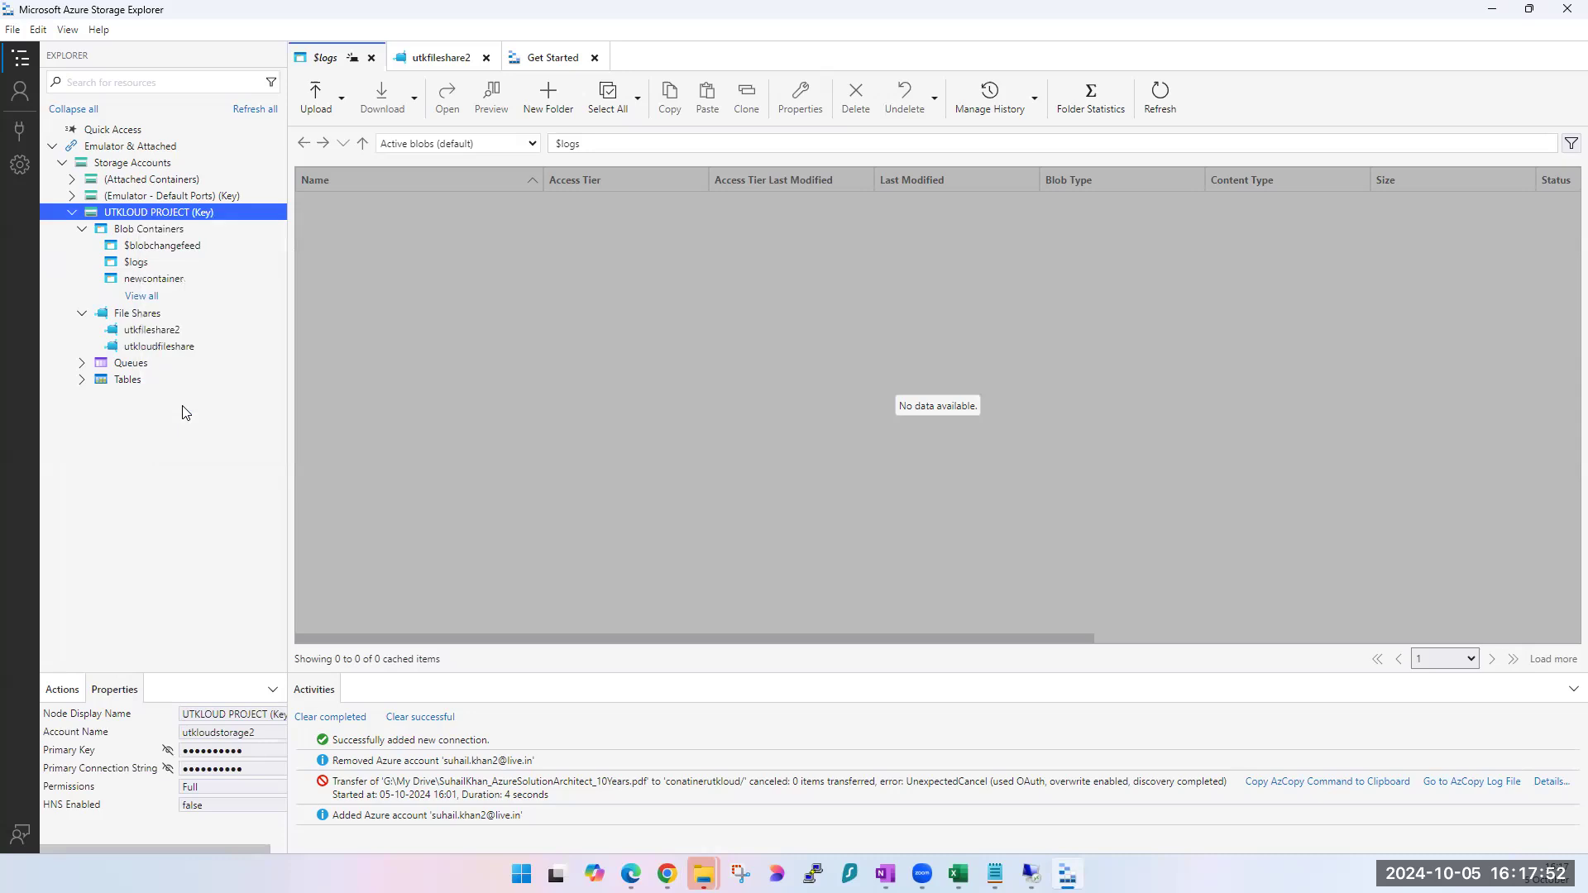
pyautogui.click(871, 494)
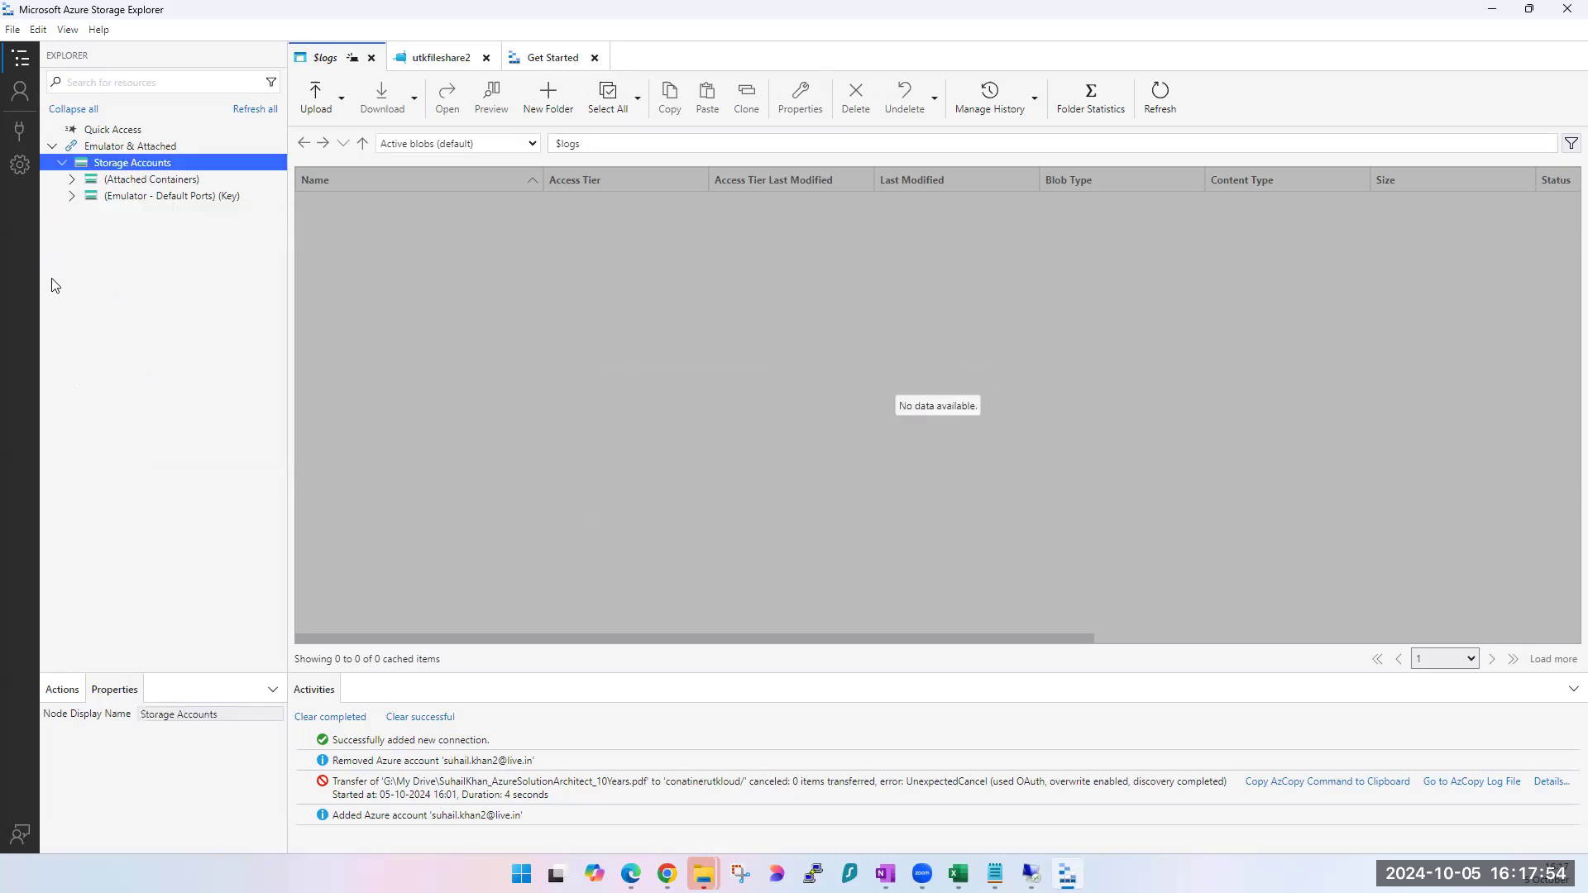
# Close the utkfileshare2, Get Started and $logs tabs and minimize Storage Explorer
pyautogui.click(486, 57)
pyautogui.click(479, 57)
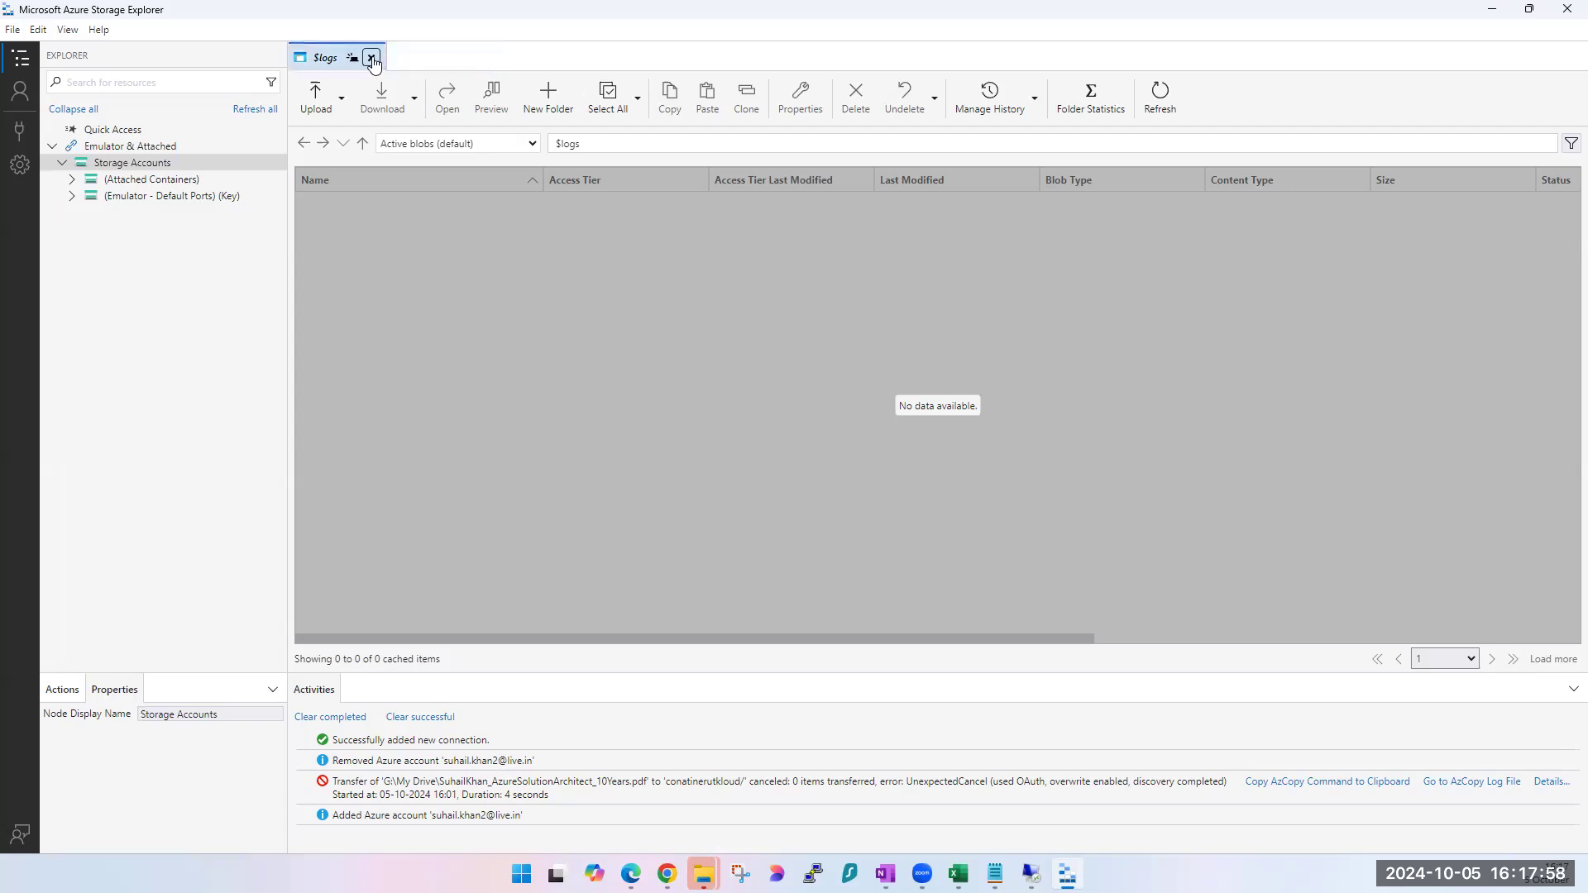
pyautogui.click(372, 57)
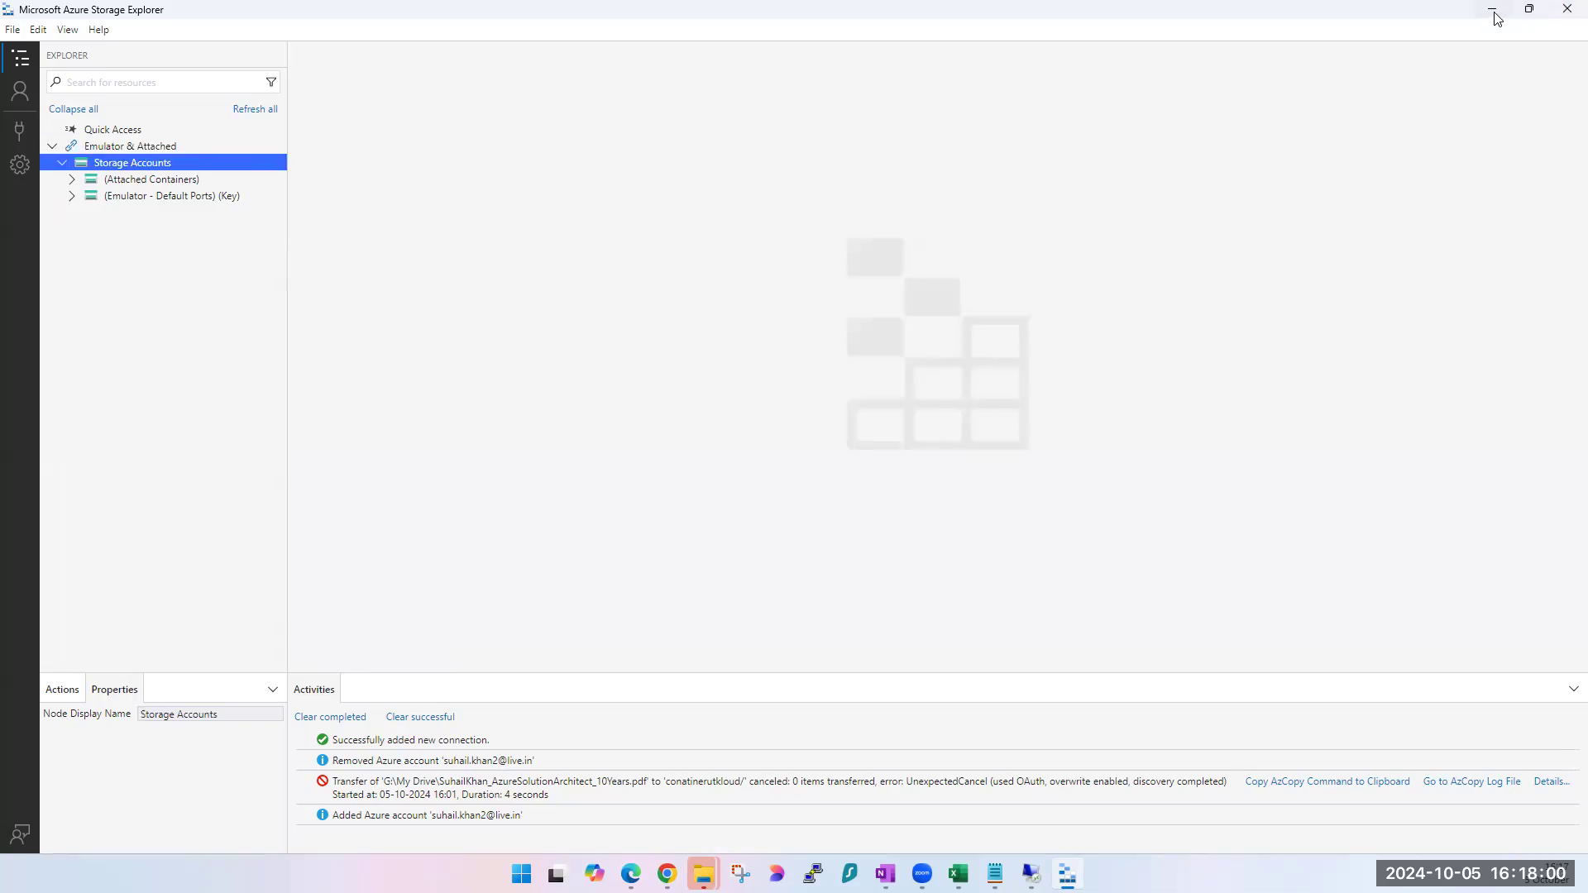
pyautogui.click(1493, 10)
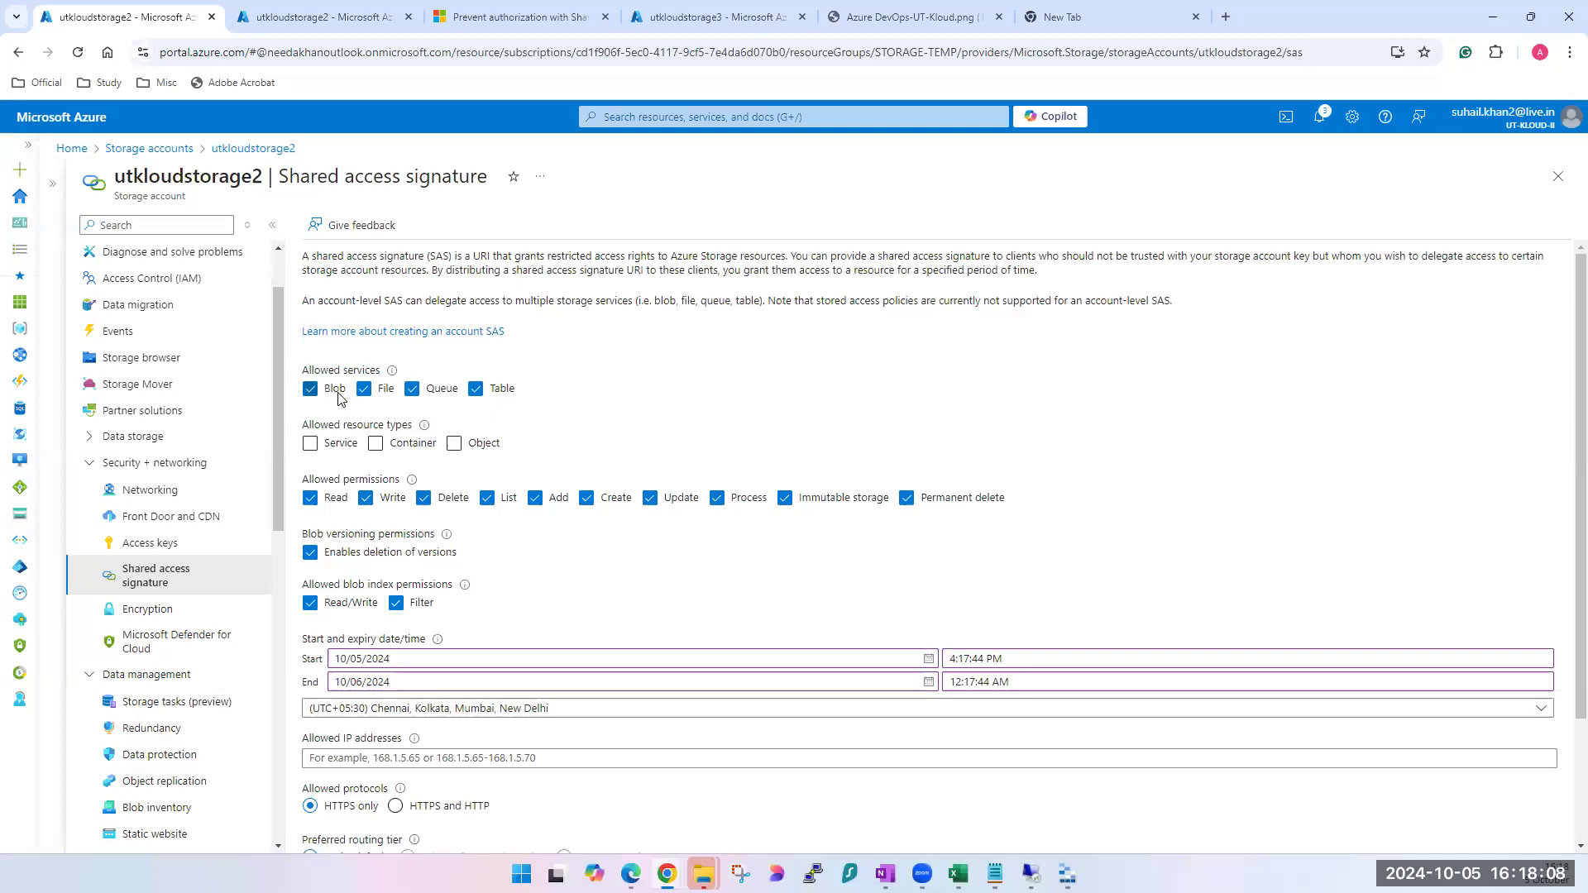
# Restrict the SAS to the Blob service and add Container resource type
pyautogui.click(364, 388)
pyautogui.click(412, 389)
pyautogui.click(477, 390)
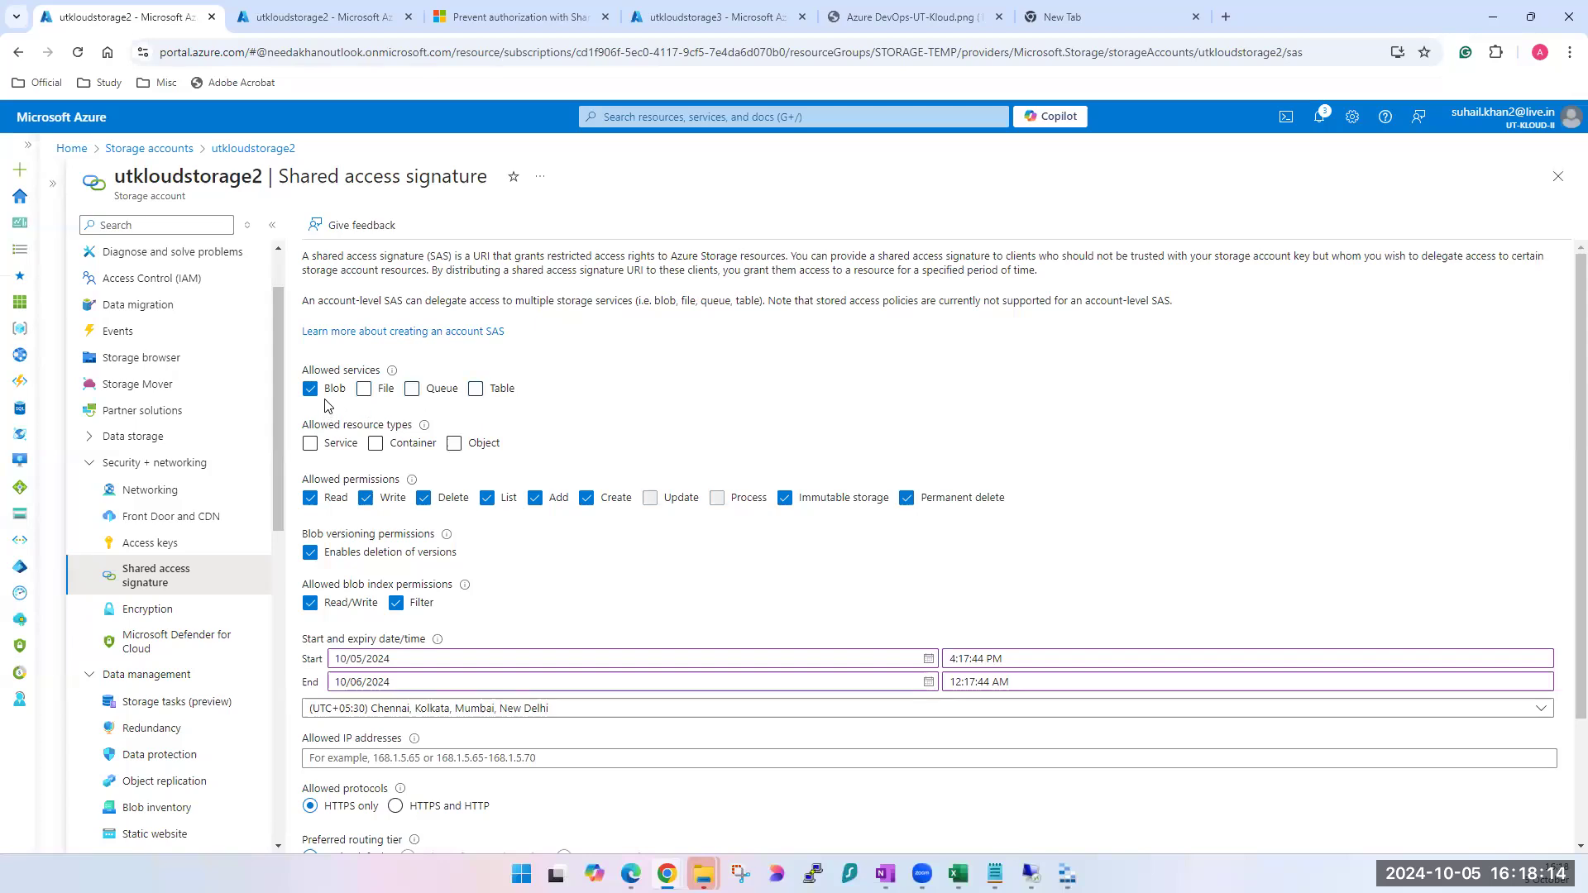
pyautogui.scroll(-1, 326, 401)
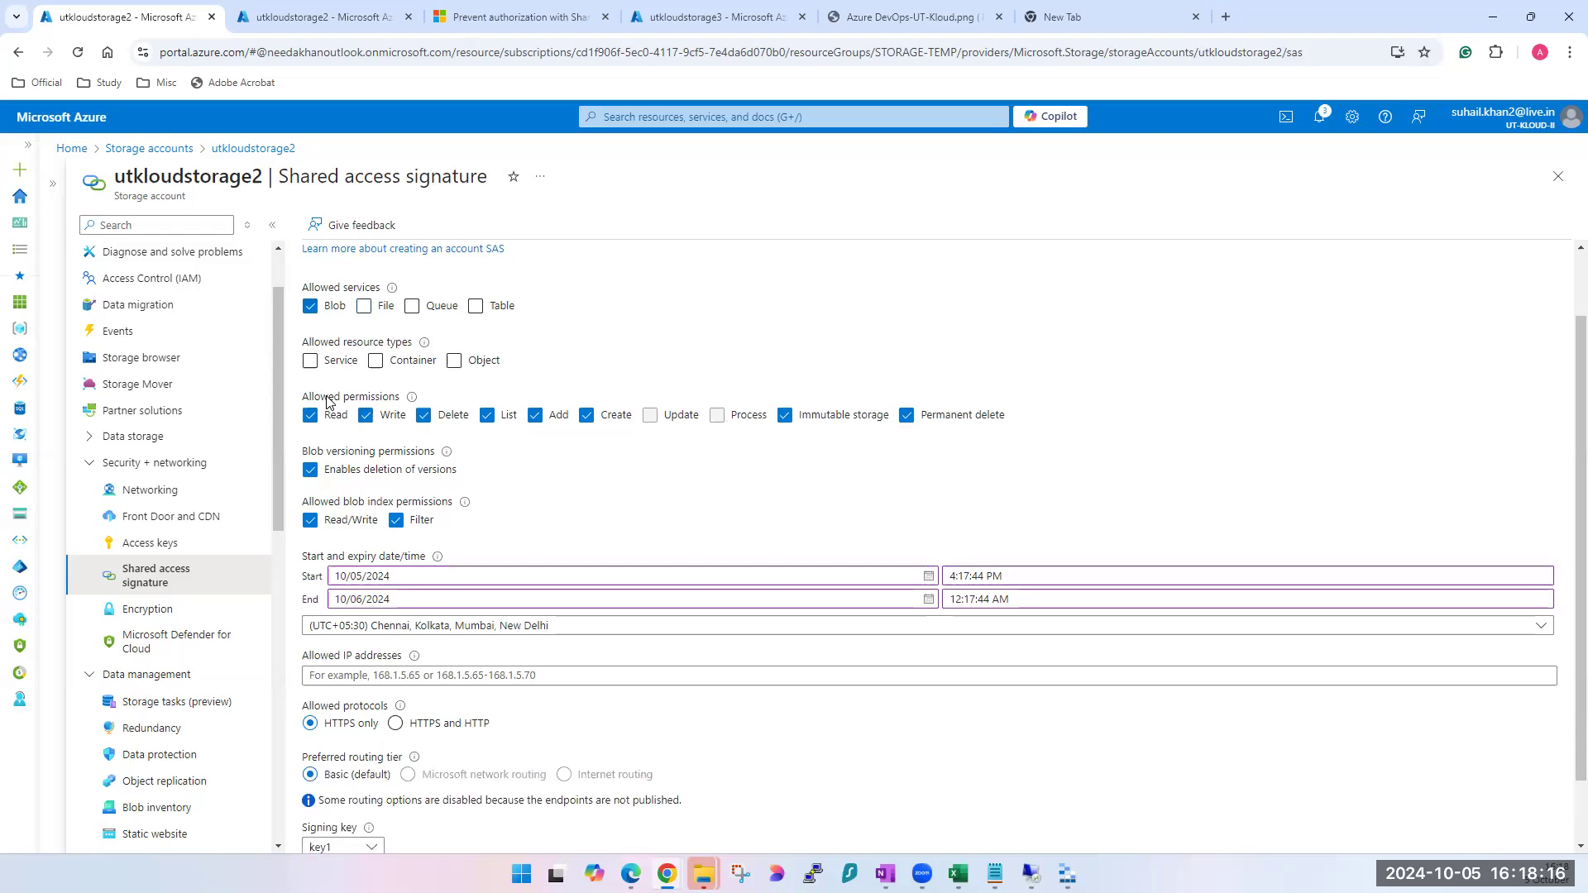
pyautogui.click(375, 363)
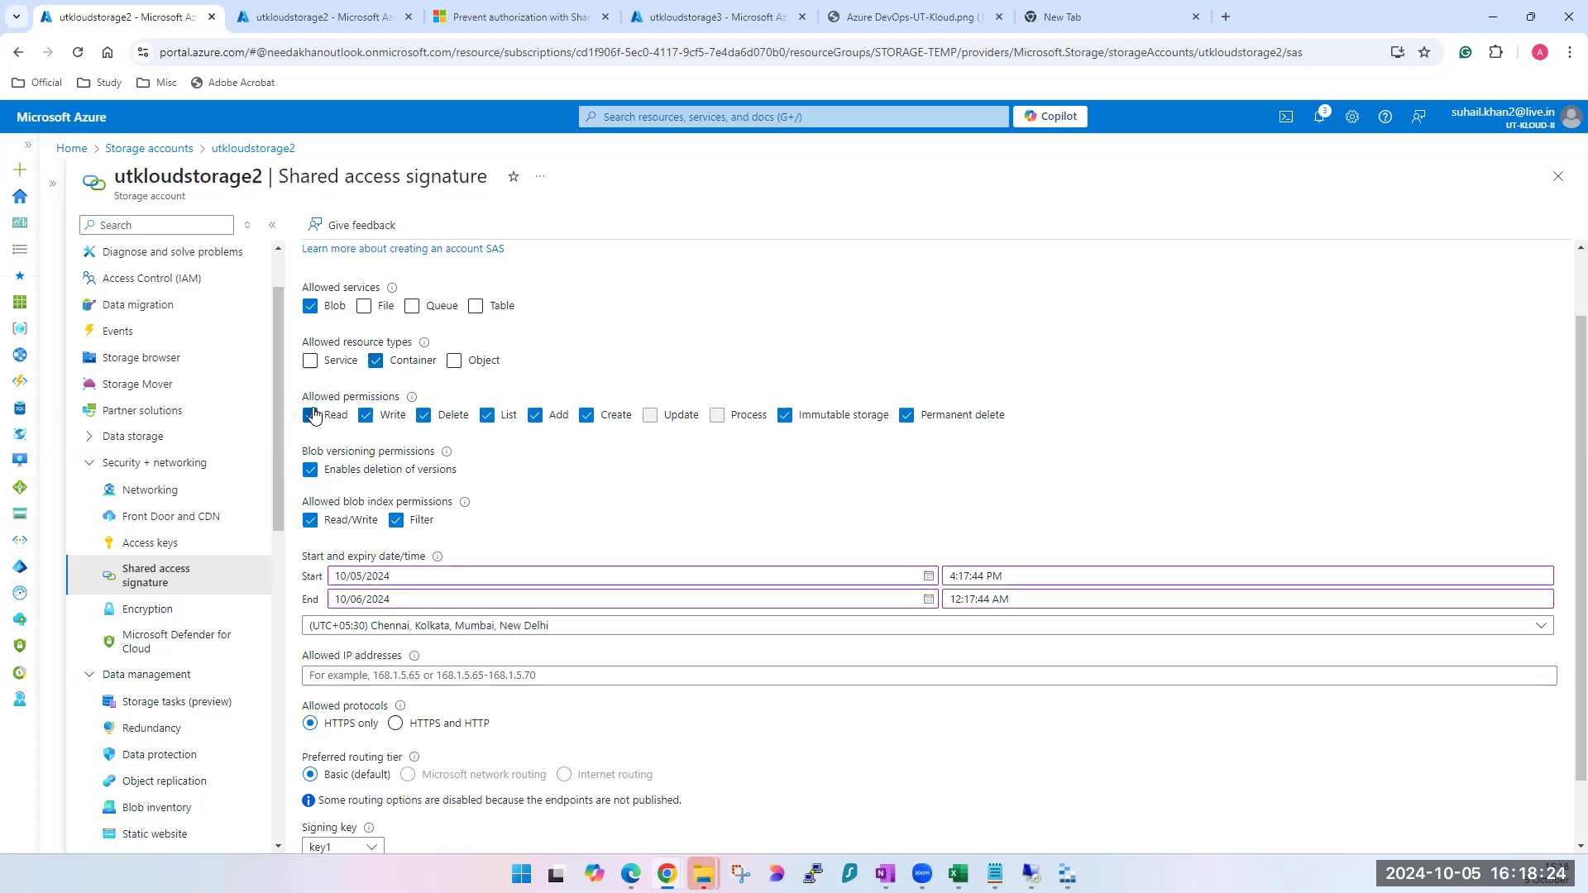
# Remove Write, Delete, Permanent delete, Immutable storage and version-deletion permissions
pyautogui.click(366, 415)
pyautogui.click(423, 415)
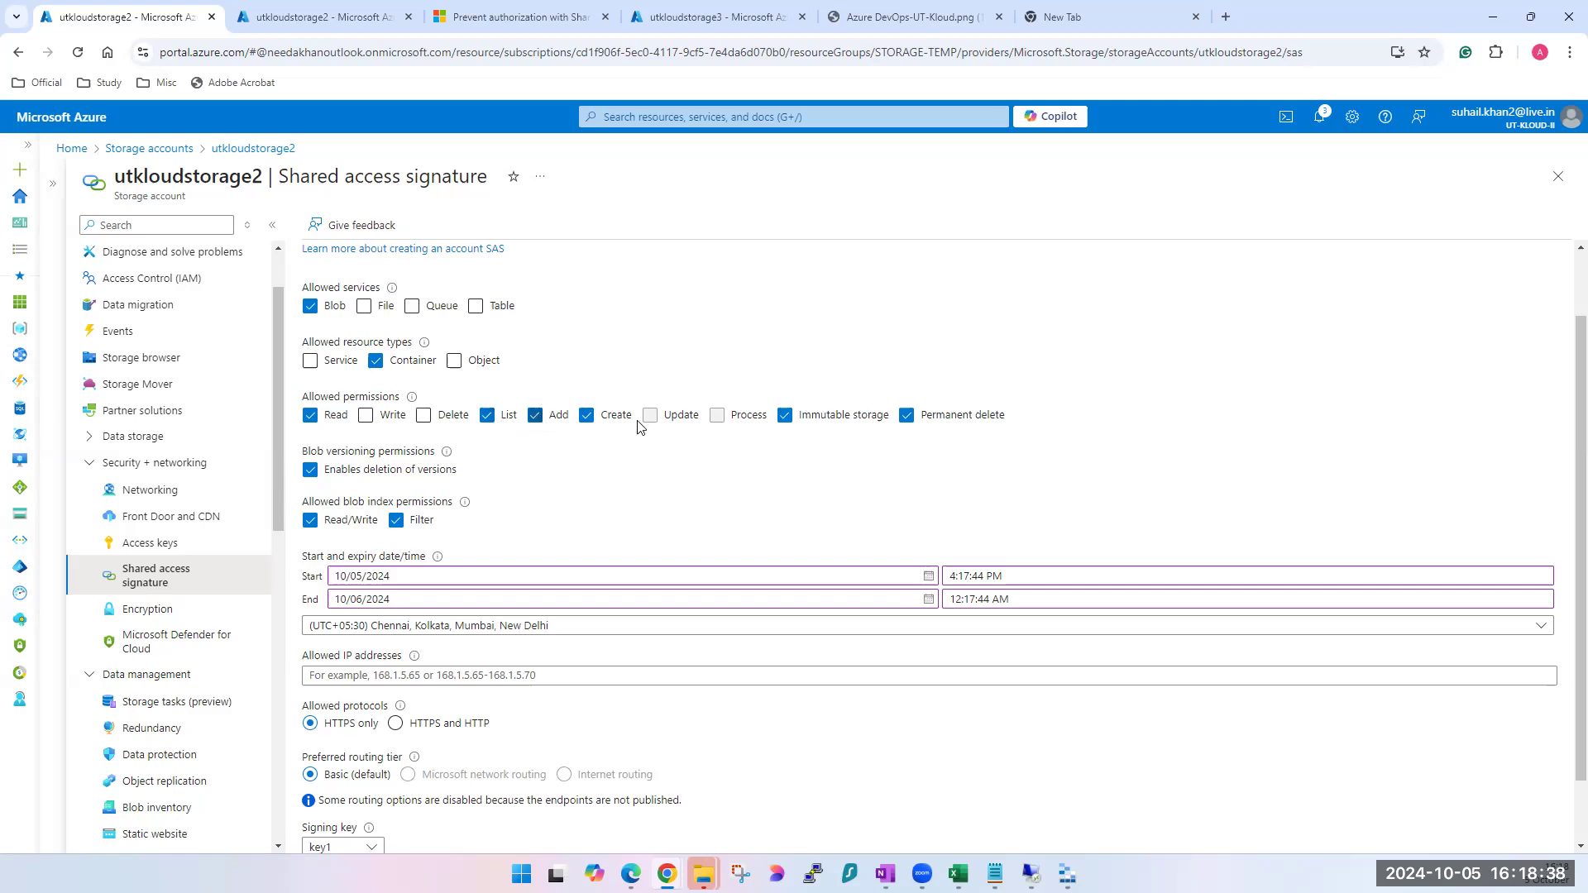
pyautogui.click(906, 416)
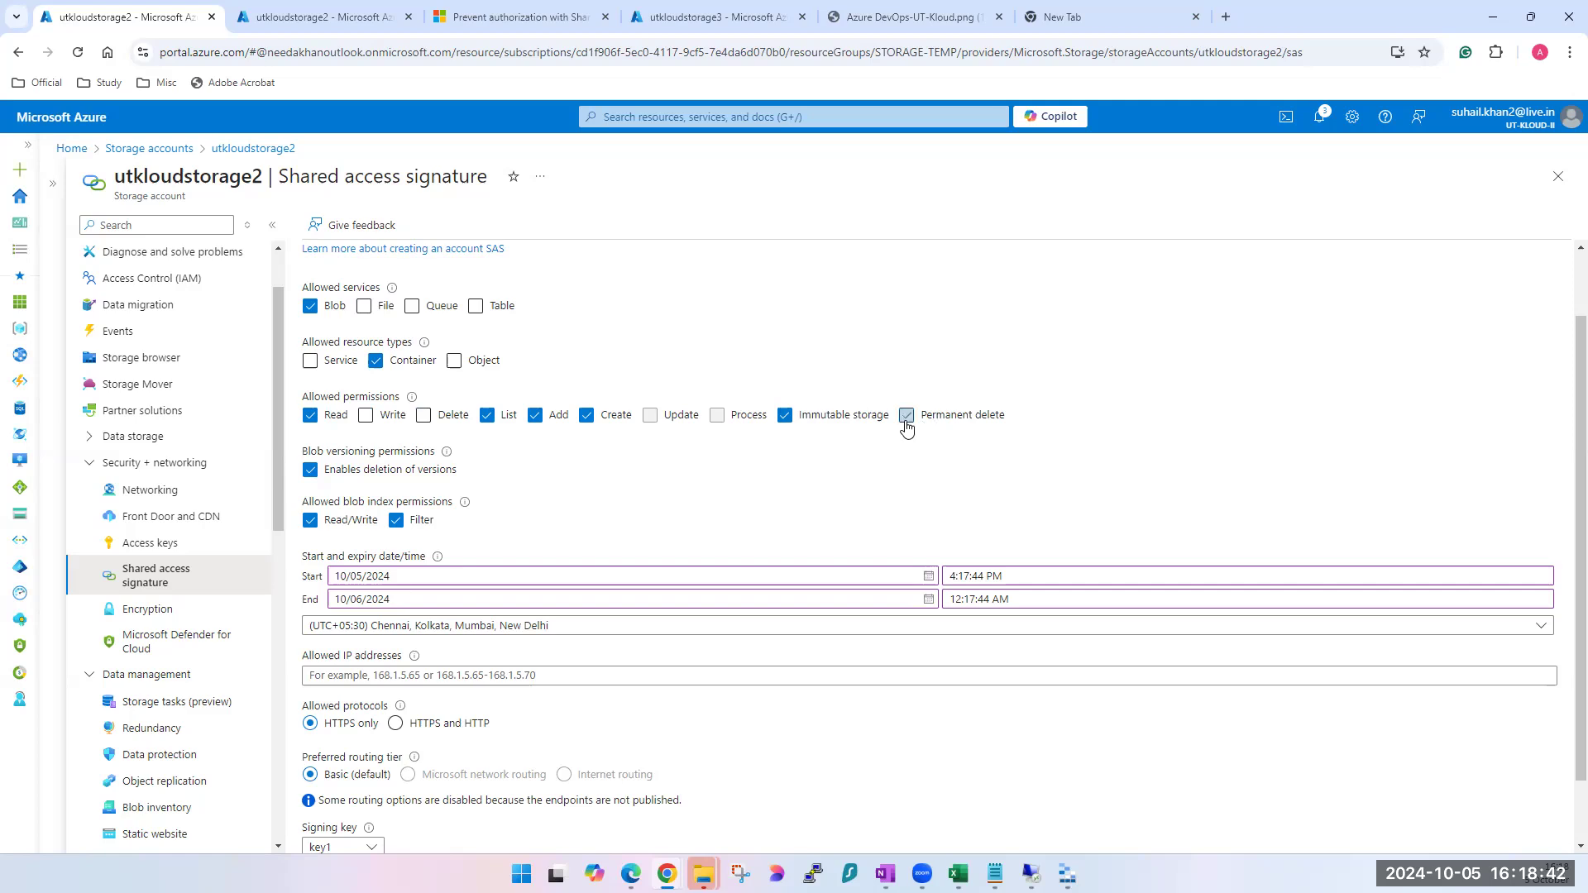
pyautogui.click(785, 416)
pyautogui.click(322, 473)
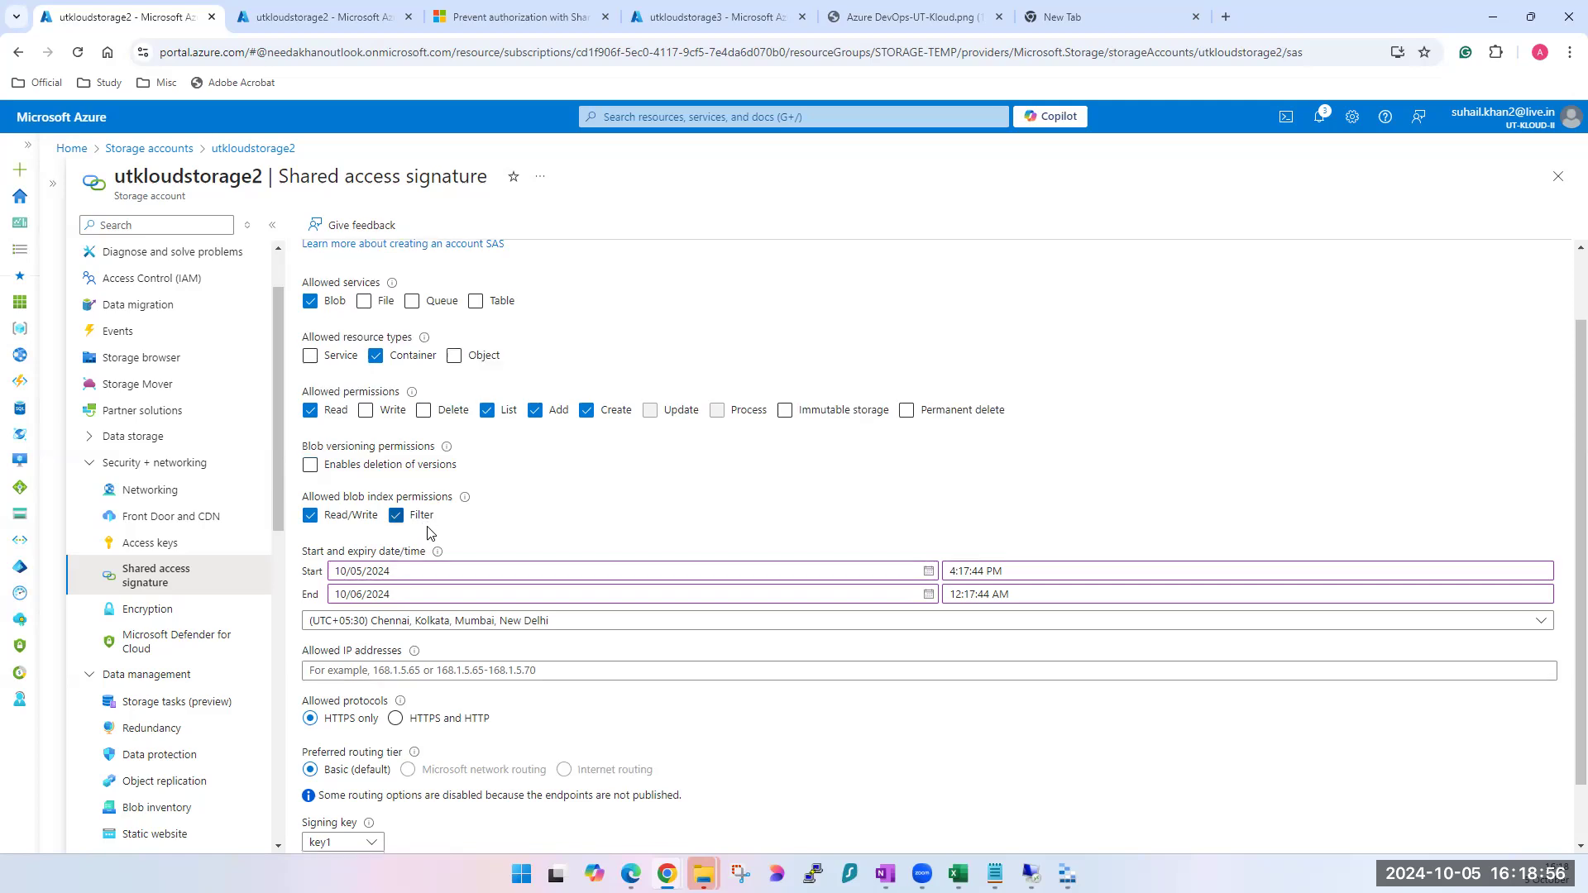
pyautogui.scroll(-1, 427, 533)
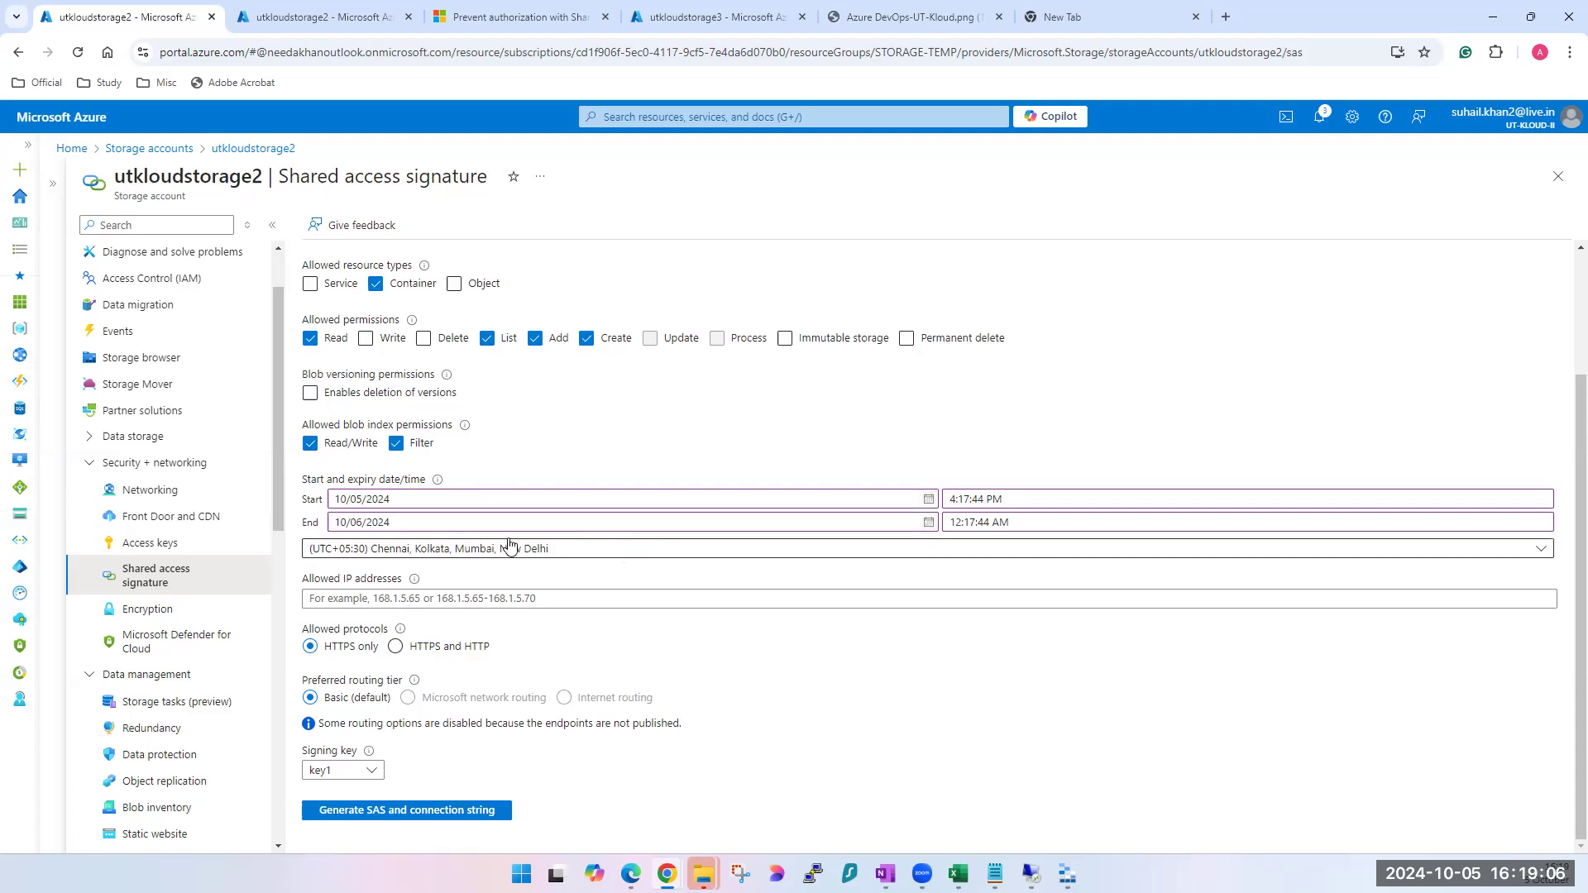
pyautogui.click(1047, 523)
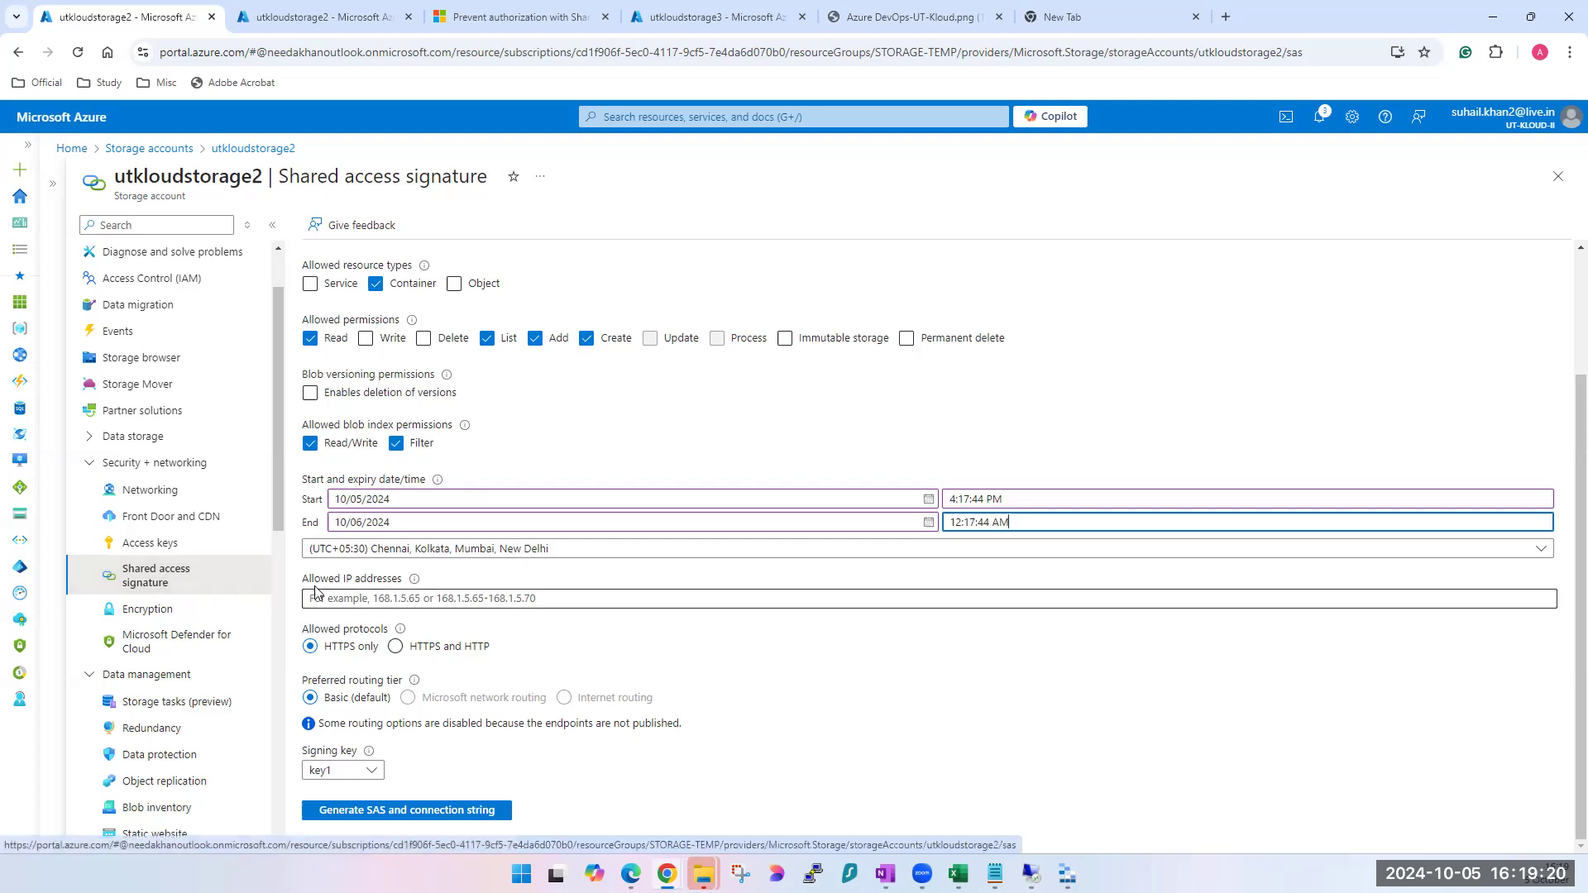
pyautogui.moveTo(410, 580)
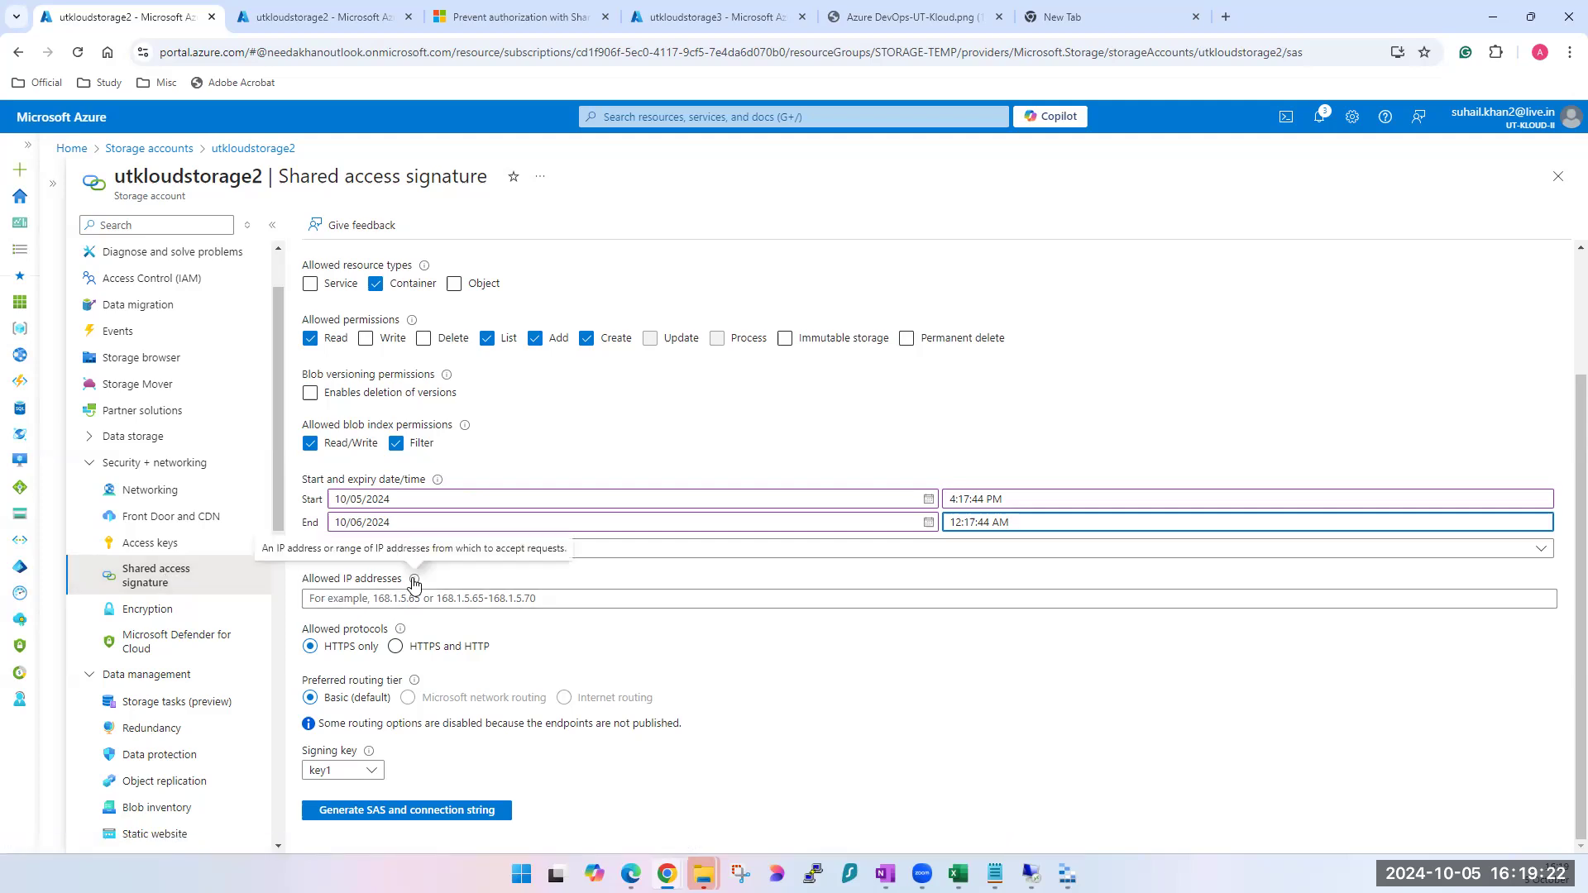
pyautogui.click(383, 601)
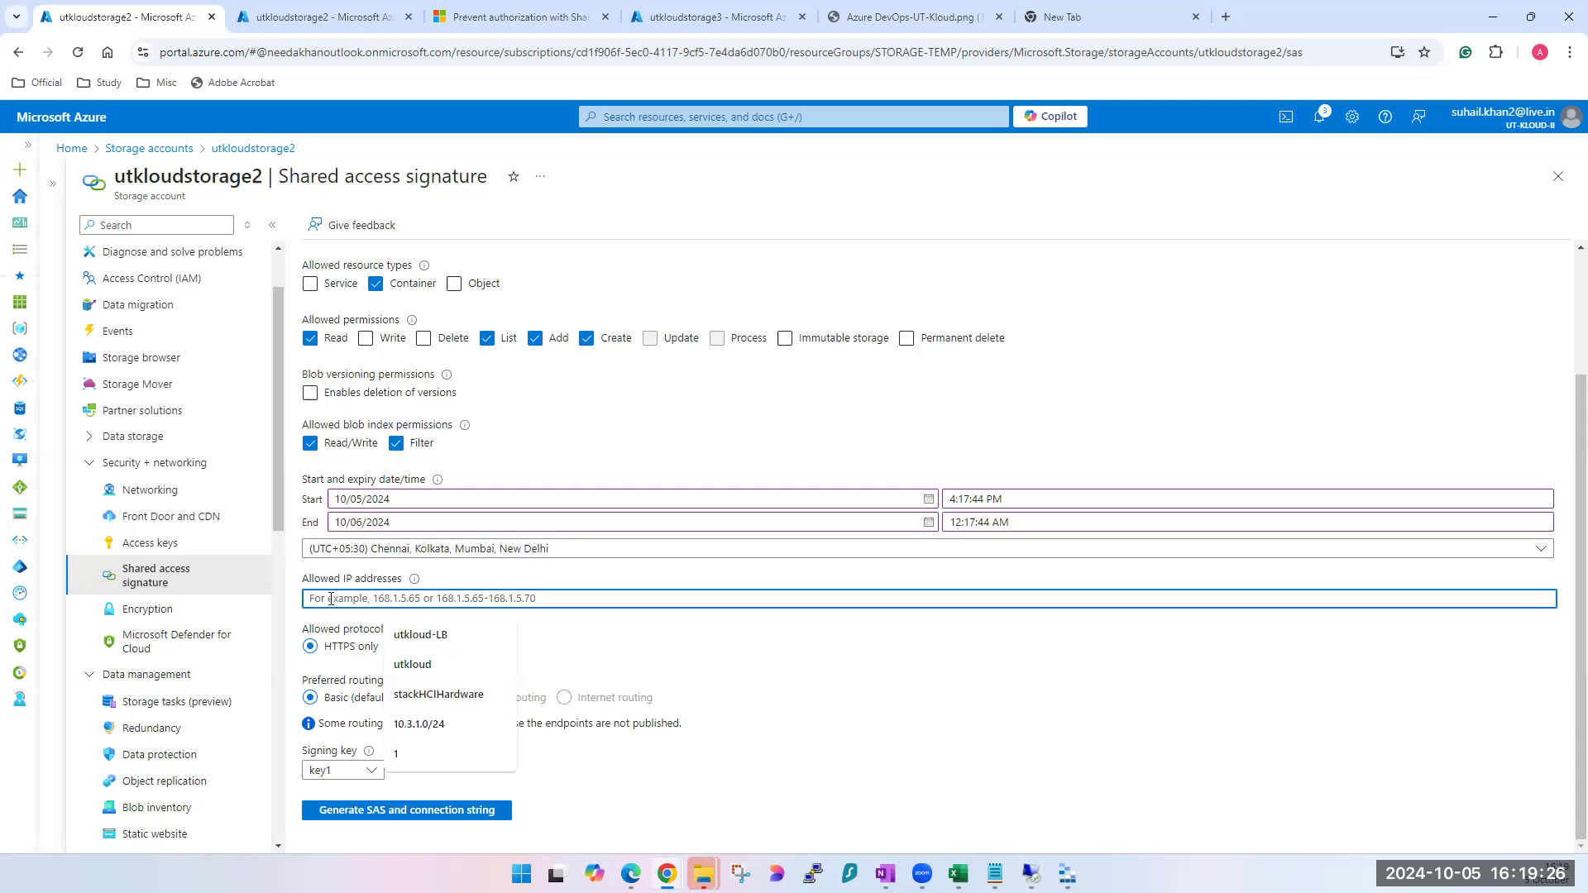
pyautogui.write('0.00.')
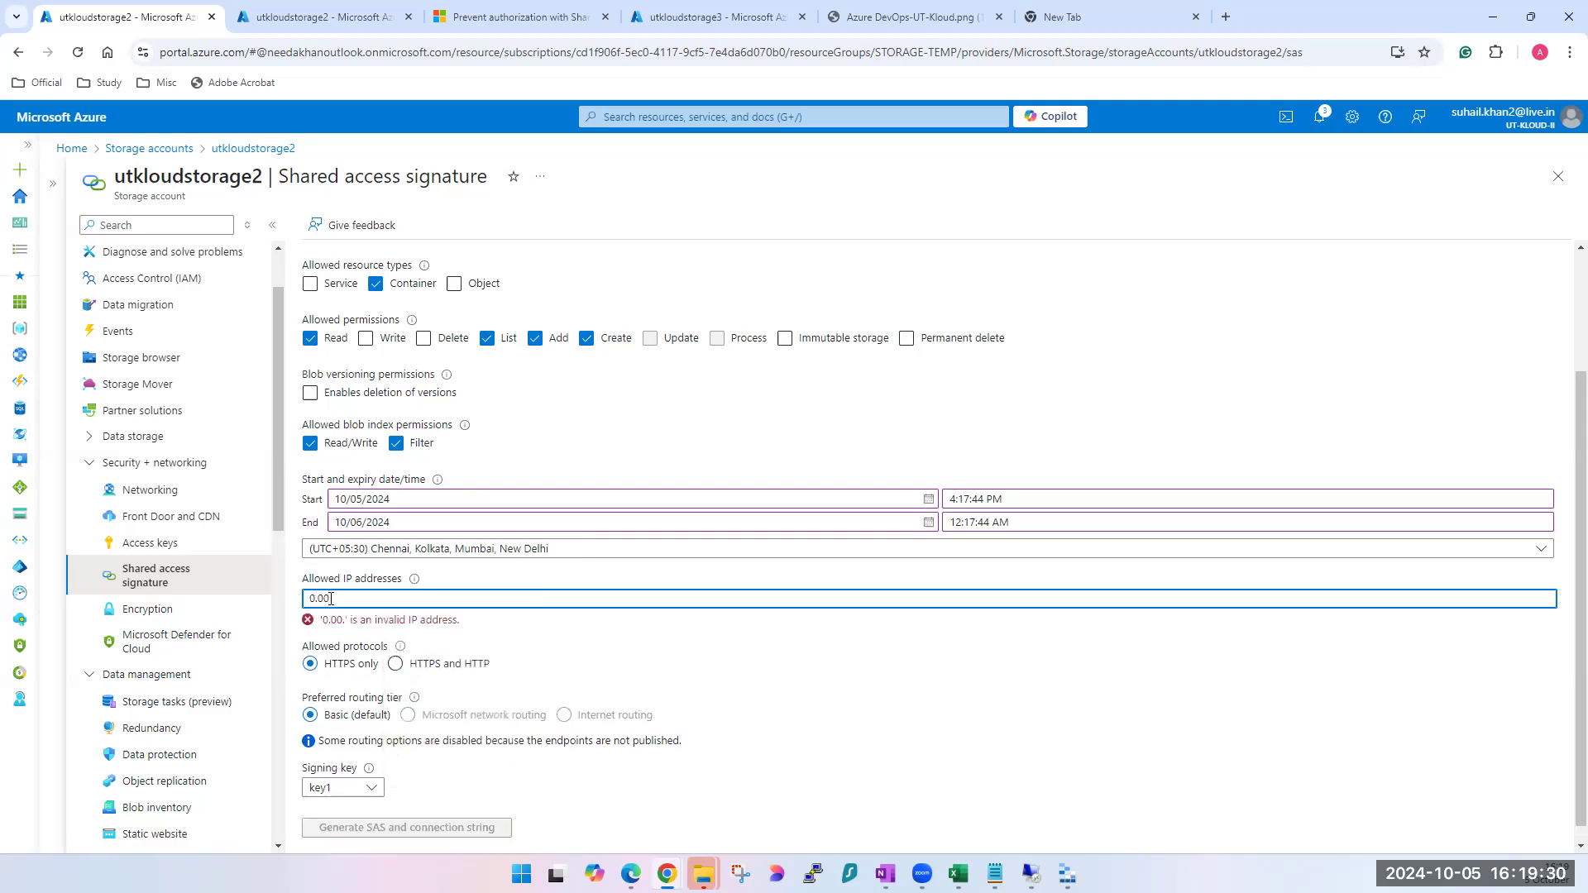
pyautogui.write('0')
pyautogui.press('BackSpace')
pyautogui.write('.0.')
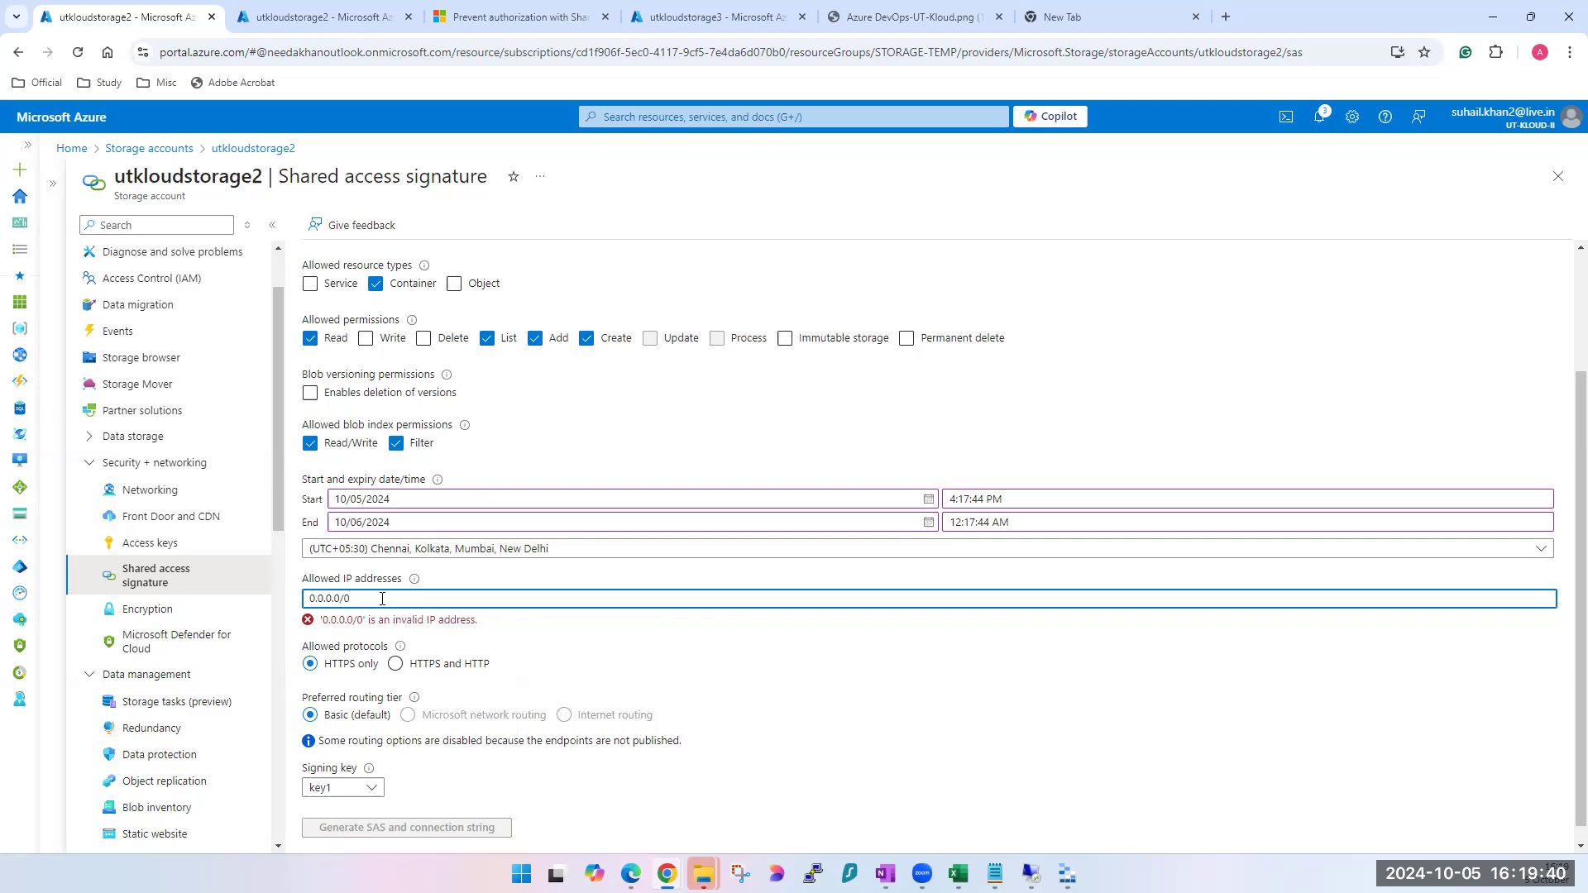
pyautogui.moveTo(381, 598); pyautogui.dragTo(288, 602)
pyautogui.write('0.')
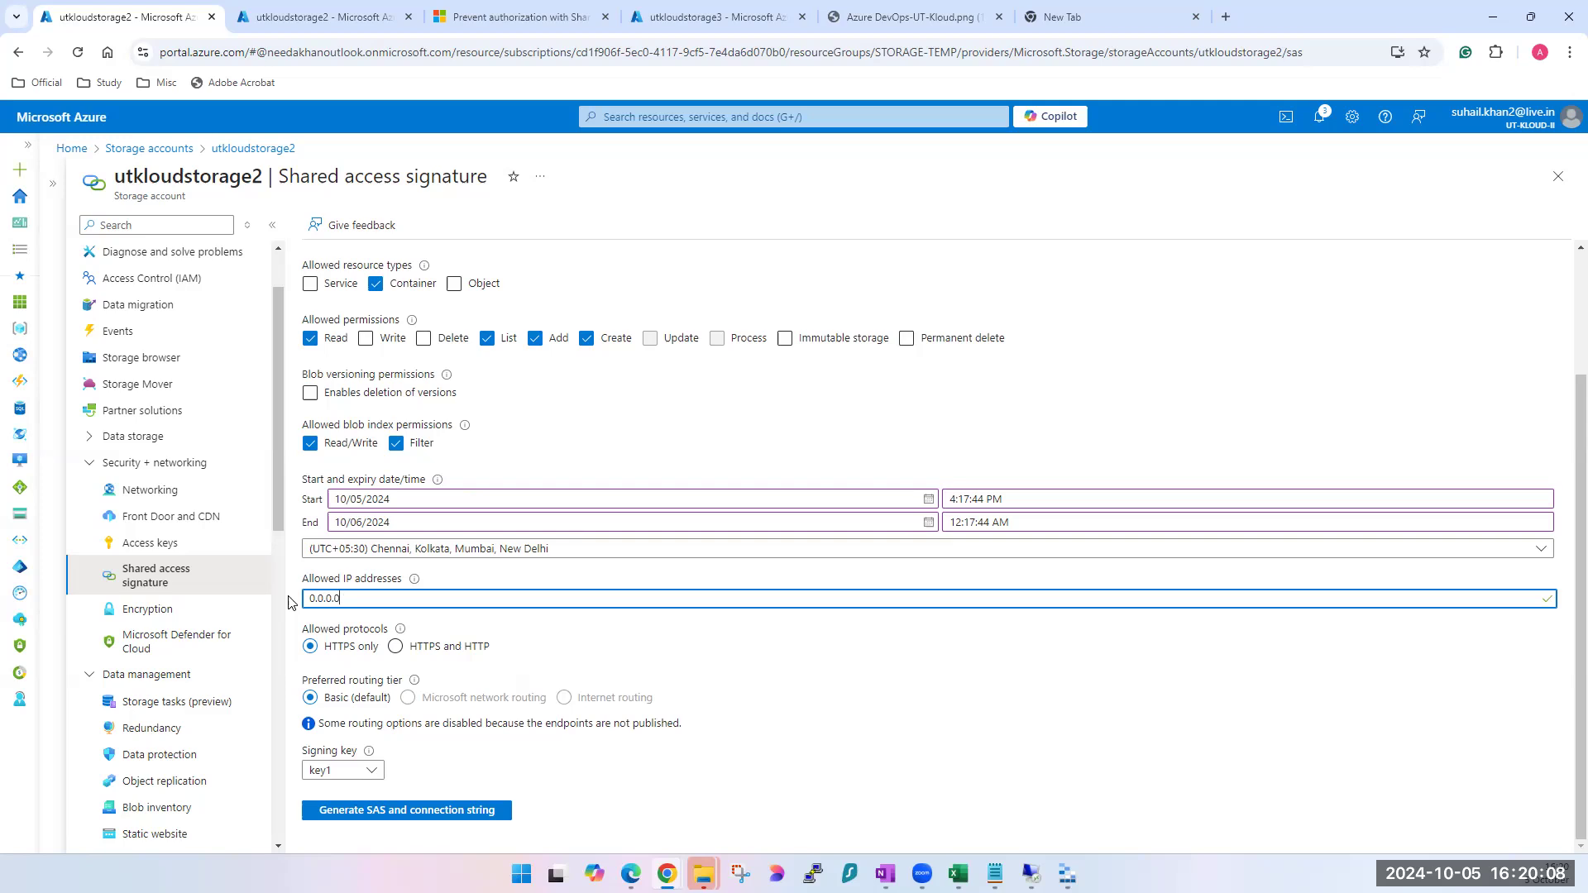
pyautogui.write('\\\\\\\\\\\\\\\\\\\\\\')
pyautogui.press('BackSpace')
pyautogui.press('BackSpace')
pyautogui.press('BackSpace')
pyautogui.press('BackSpace')
pyautogui.press('BackSpace')
pyautogui.press('BackSpace')
pyautogui.press('BackSpace')
pyautogui.press('BackSpace')
pyautogui.press('BackSpace')
pyautogui.press('BackSpace')
pyautogui.press('BackSpace')
pyautogui.press('BackSpace')
pyautogui.press('BackSpace')
pyautogui.press('BackSpace')
pyautogui.press('BackSpace')
pyautogui.press('BackSpace')
pyautogui.press('BackSpace')
pyautogui.press('BackSpace')
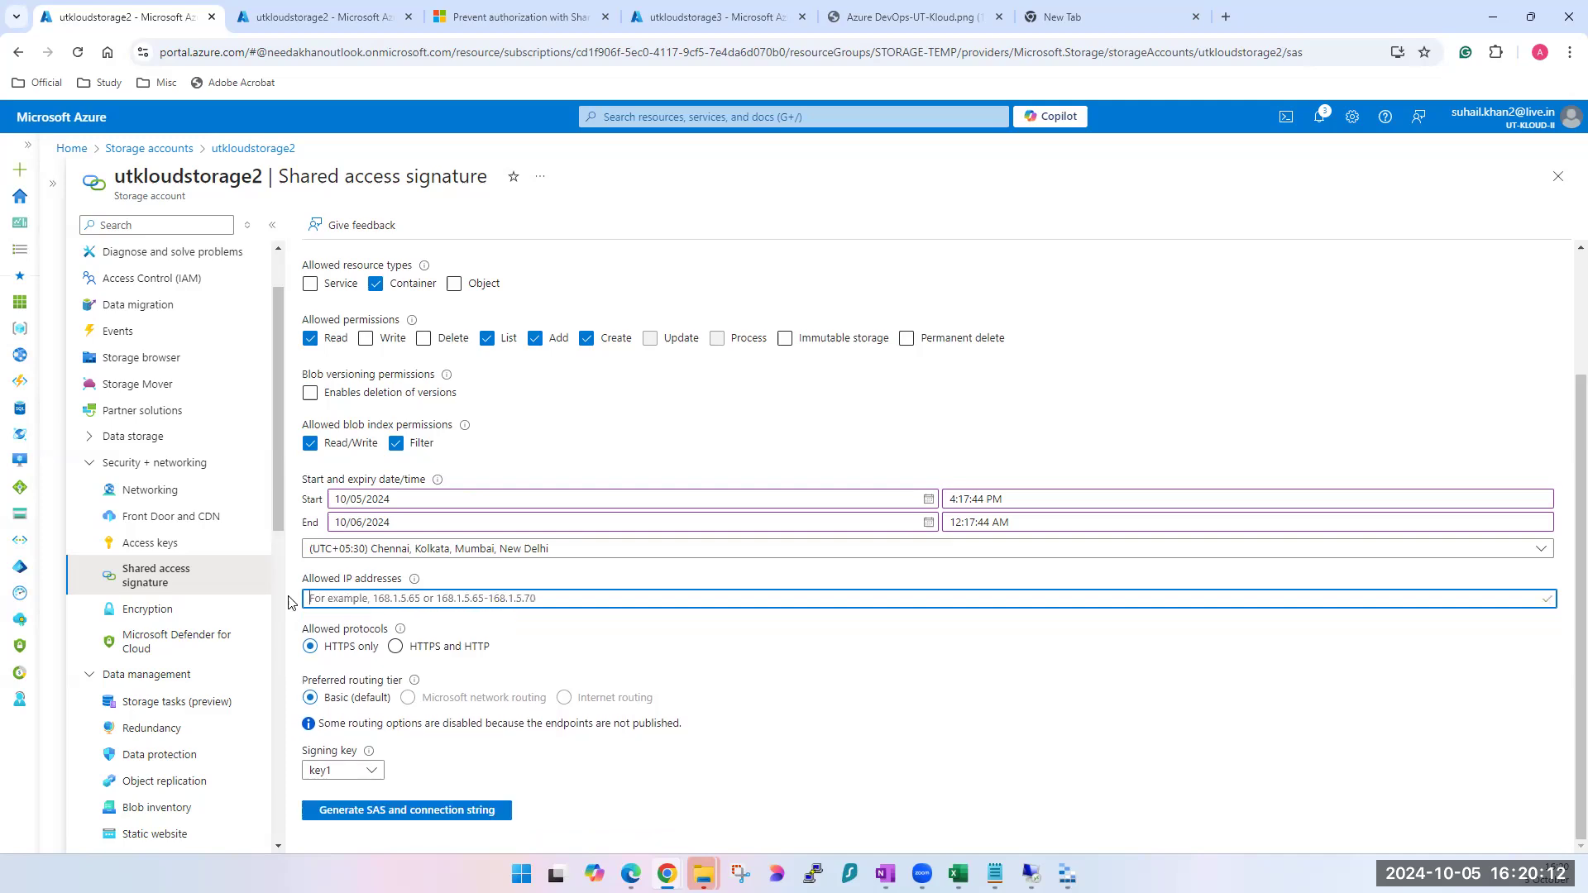
pyautogui.click(816, 801)
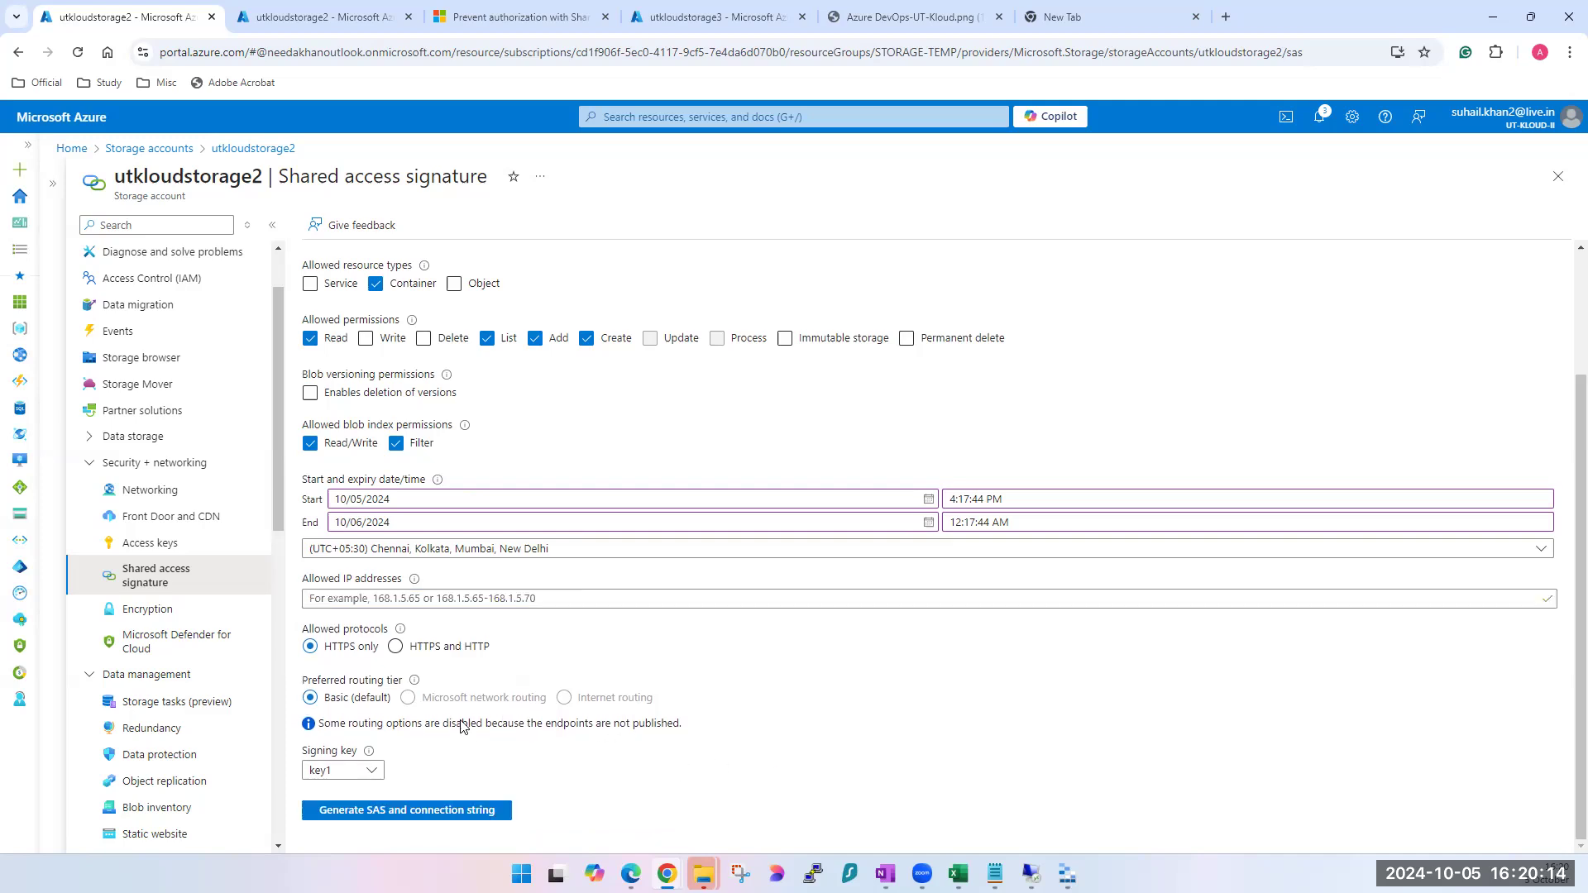